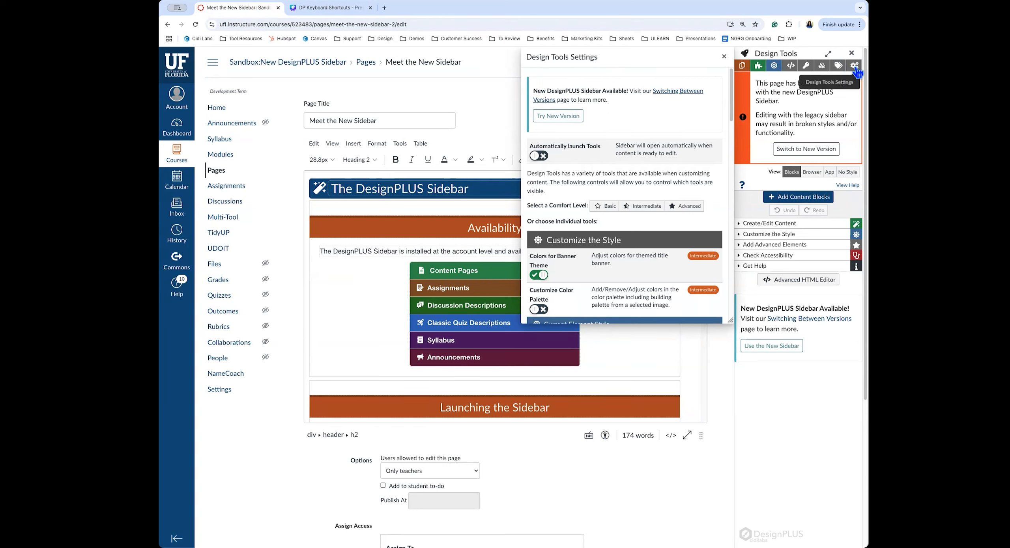
Switch Design Tools to the new DesignPLUS version, reload the page, and open the new sidebar
{"action": "left_click", "coordinate": [565, 121]}
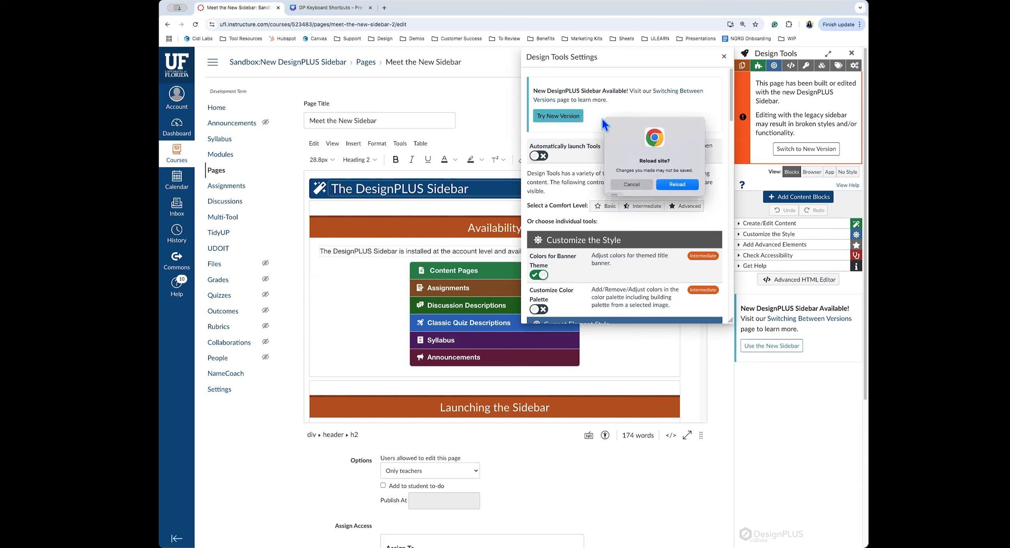
{"action": "left_click", "coordinate": [676, 185]}
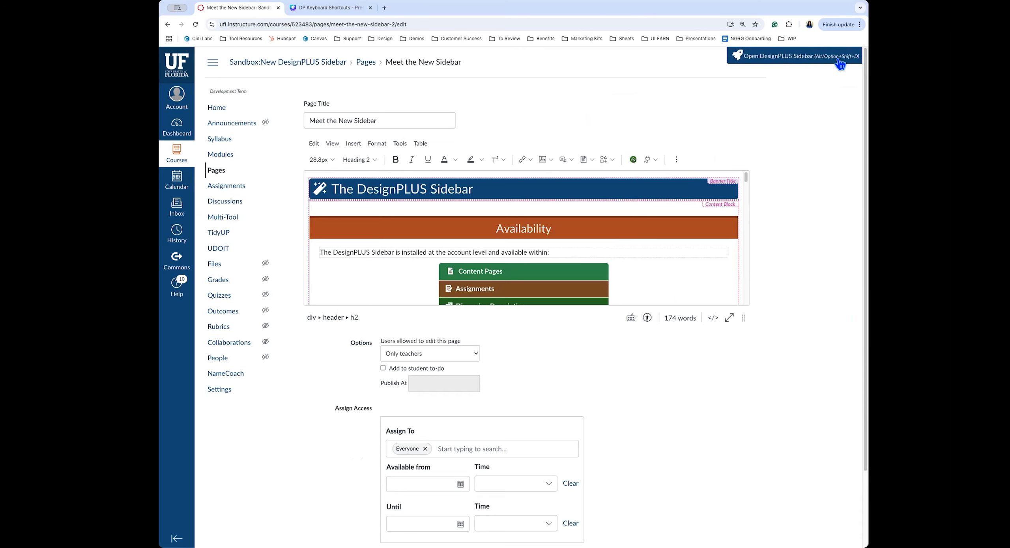
{"action": "left_click", "coordinate": [825, 60]}
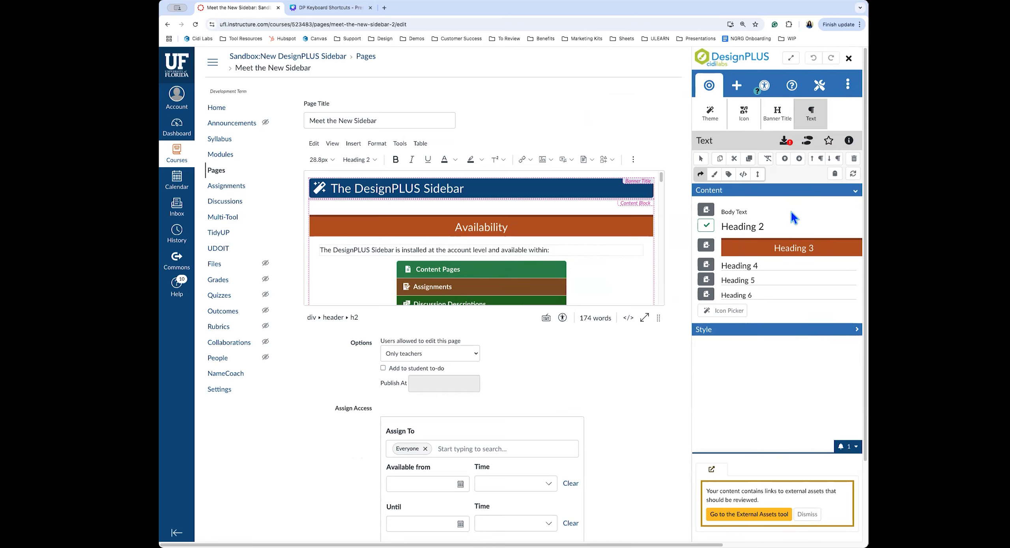
Expand the 'Meet the New Sidebar' page editor to full screen beside the DesignPLUS Sidebar
{"action": "key", "text": "alt+shift+d"}
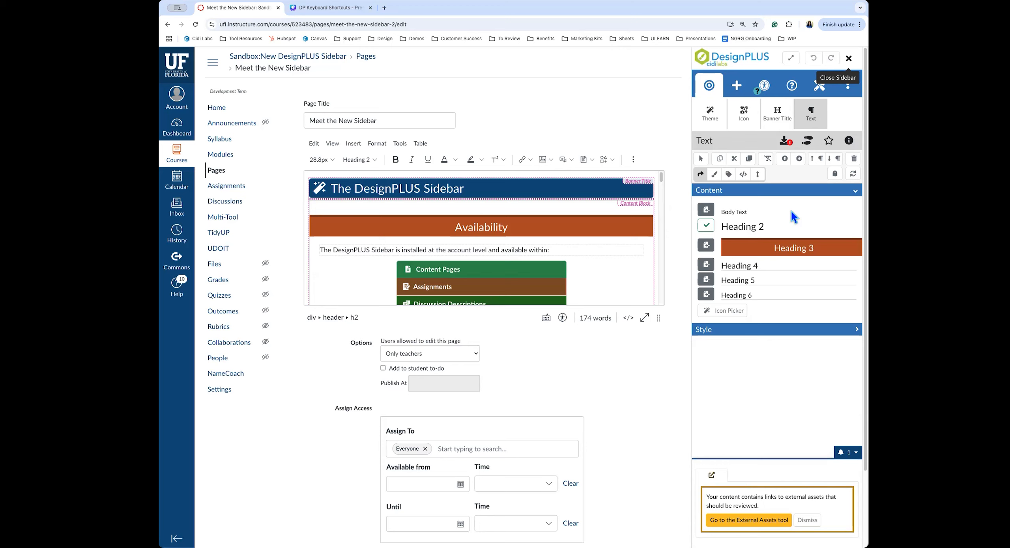
{"action": "left_click", "coordinate": [791, 60]}
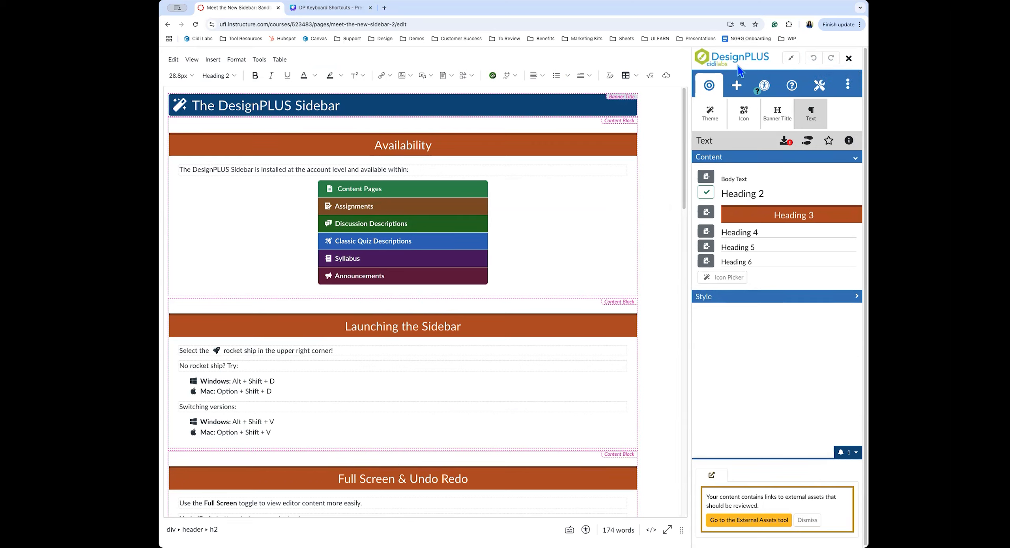
Open the Add New Elements panel in the DesignPLUS sidebar
{"action": "left_click", "coordinate": [736, 87]}
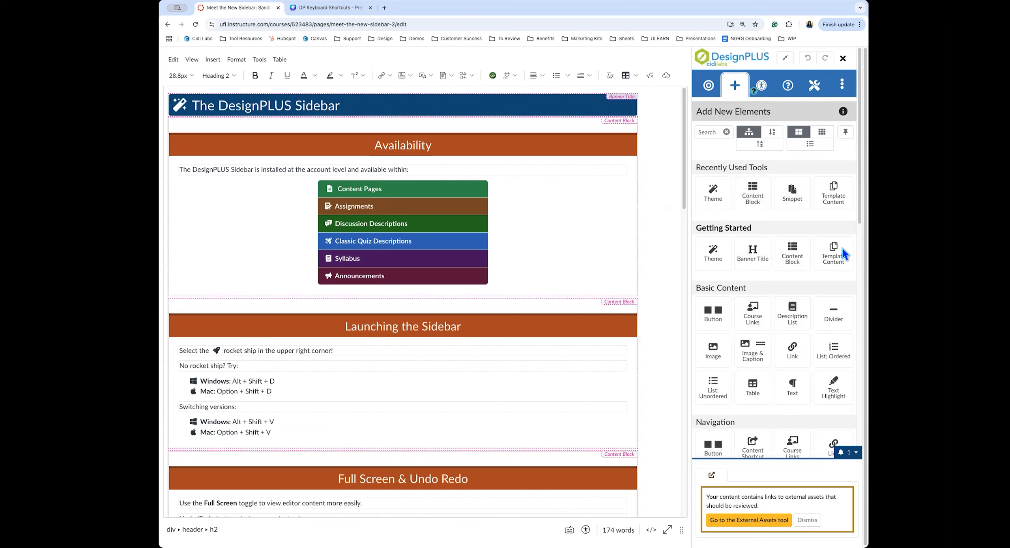
{"action": "scroll", "coordinate": [783, 275], "scroll_direction": "down", "scroll_amount": 5}
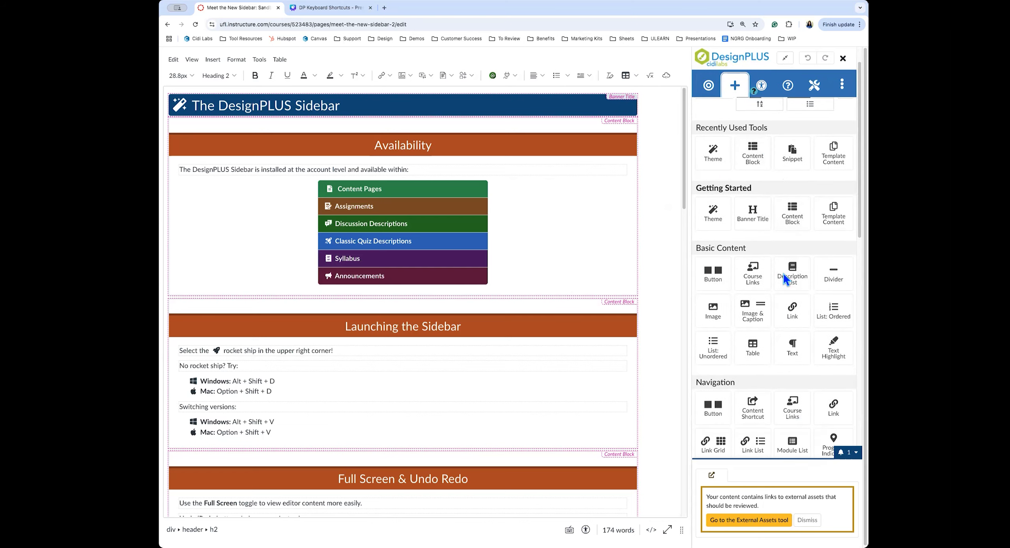
{"action": "scroll", "coordinate": [791, 389], "scroll_direction": "down", "scroll_amount": 7}
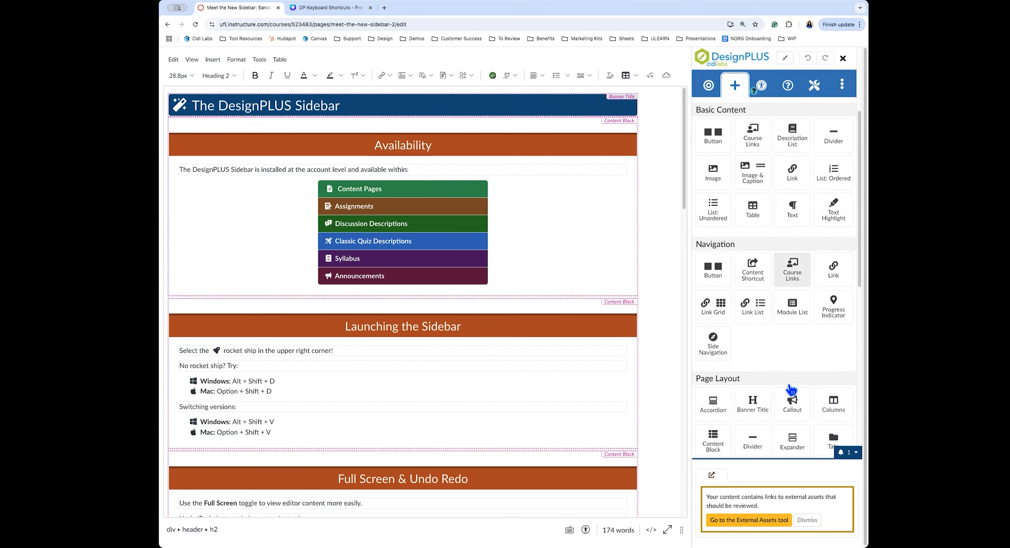
{"action": "scroll", "coordinate": [789, 385], "scroll_direction": "up", "scroll_amount": 12}
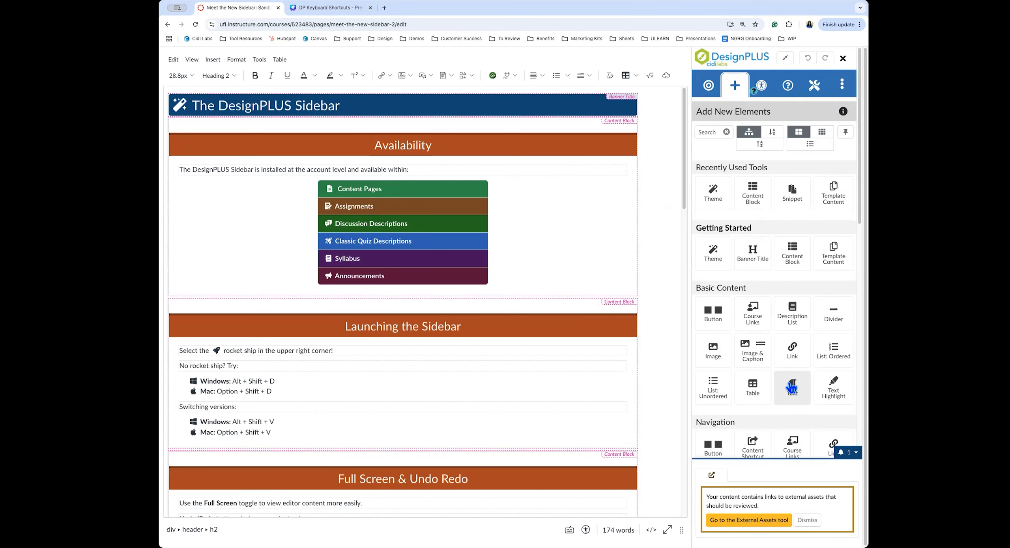
{"action": "left_click", "coordinate": [705, 132]}
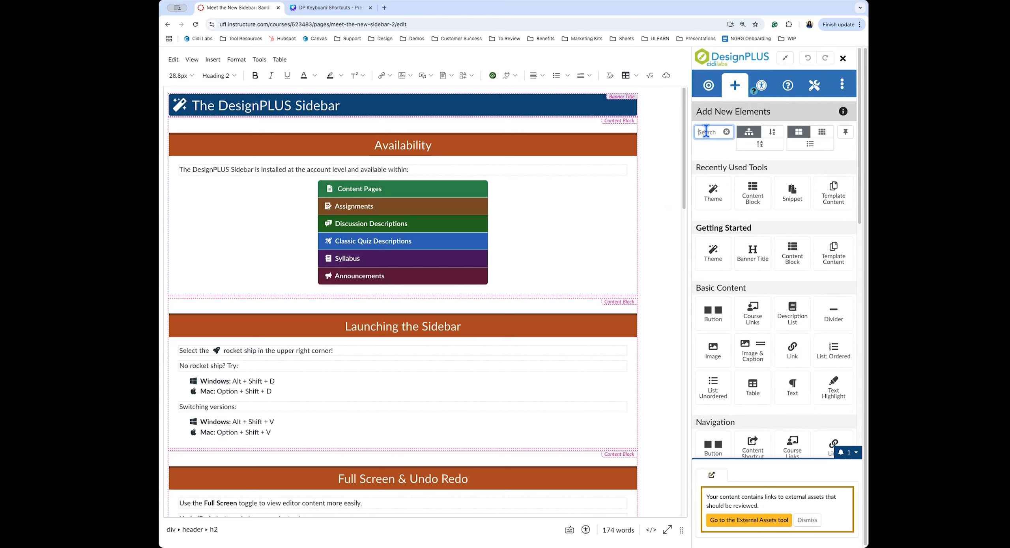
Search the add-element tools for 'theme', then clear the search
{"action": "type", "text": "theme"}
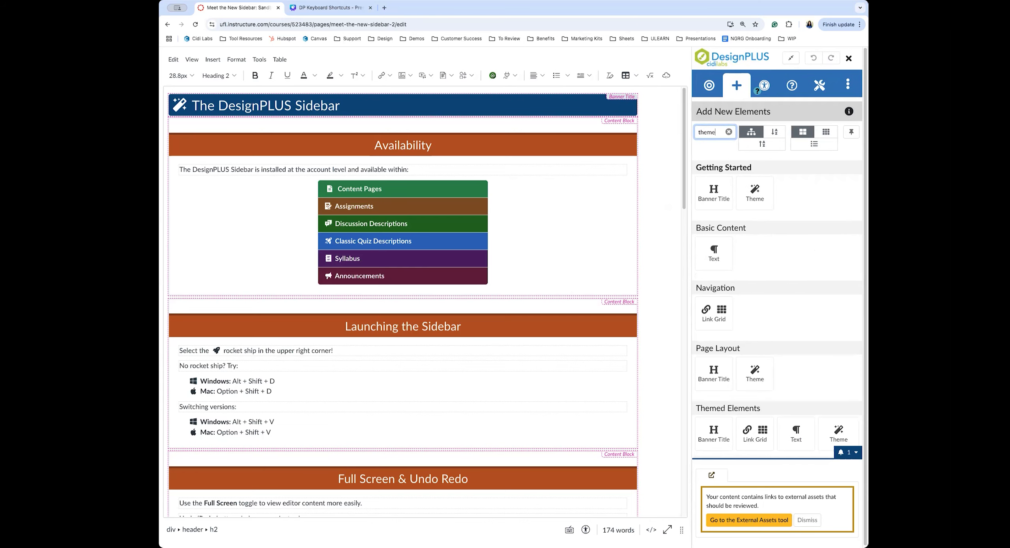
{"action": "left_click", "coordinate": [729, 131]}
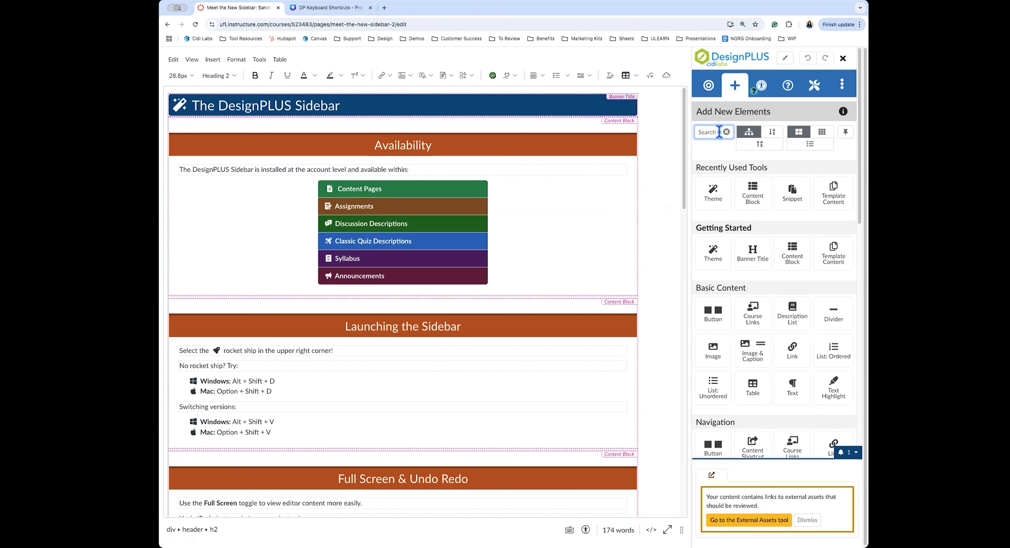
{"action": "scroll", "coordinate": [793, 386], "scroll_direction": "down", "scroll_amount": 2}
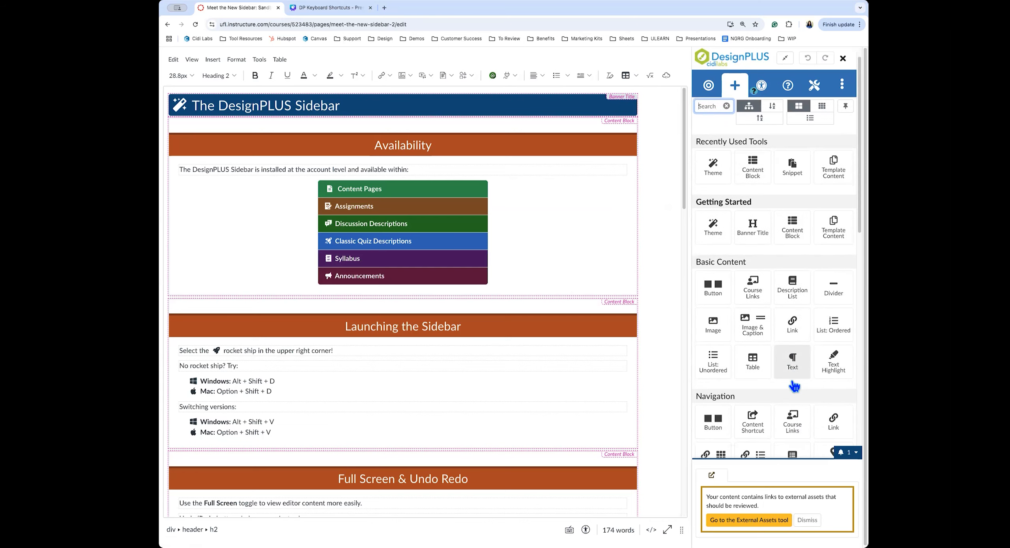
{"action": "scroll", "coordinate": [794, 386], "scroll_direction": "up", "scroll_amount": 2}
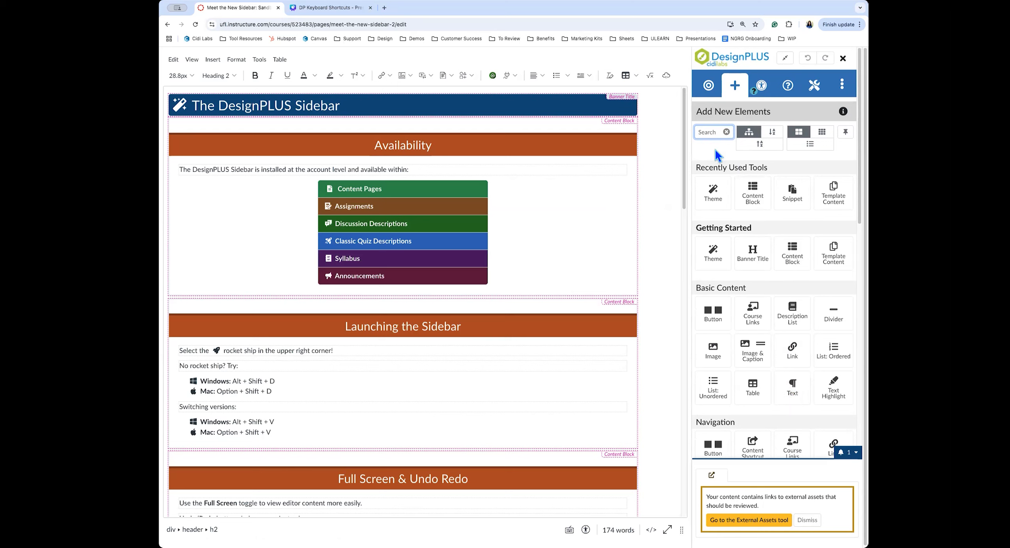
Try A-Z and Z-A alphabetical sorting of the tools, then group them by category again
{"action": "left_click", "coordinate": [775, 136]}
{"action": "left_click", "coordinate": [759, 144]}
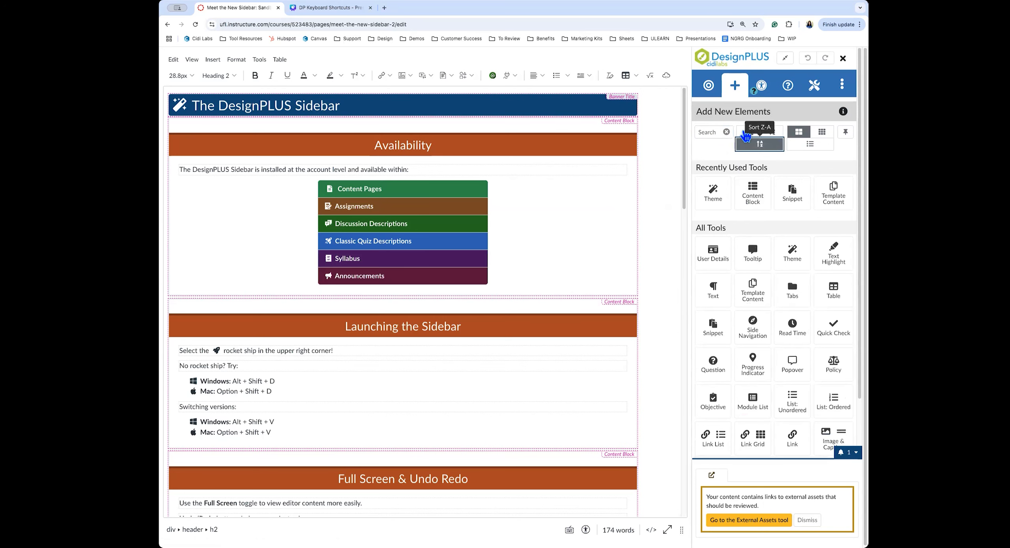
{"action": "left_click", "coordinate": [746, 136]}
{"action": "left_click", "coordinate": [773, 136]}
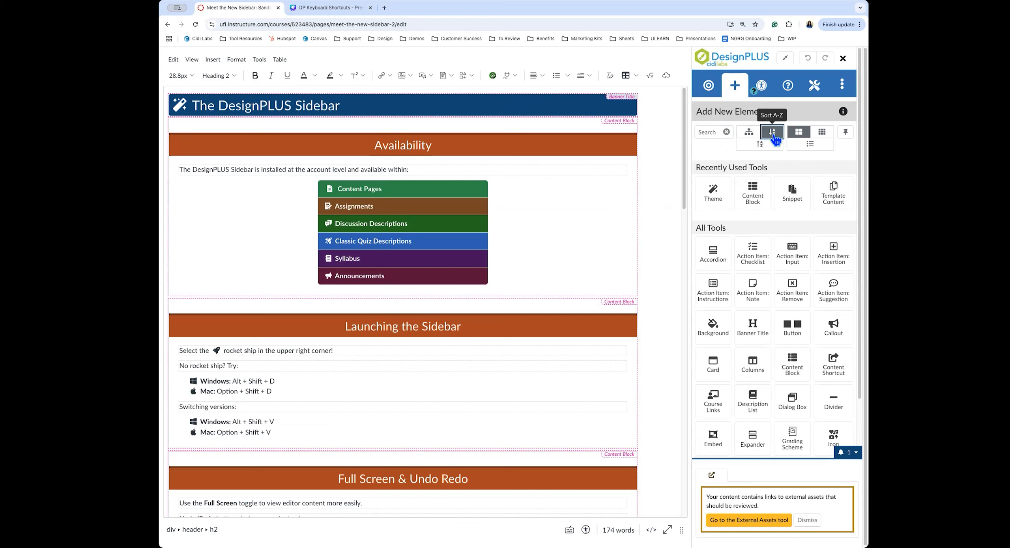
{"action": "left_click", "coordinate": [747, 136]}
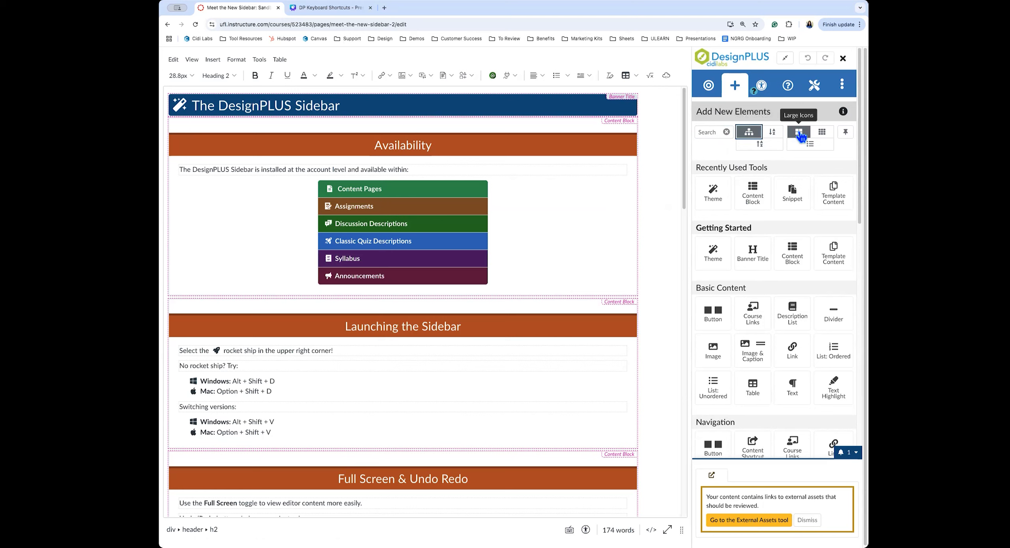
After trying small-icon and list views, show the tools as large icons and pin the Add tab
{"action": "left_click", "coordinate": [821, 133]}
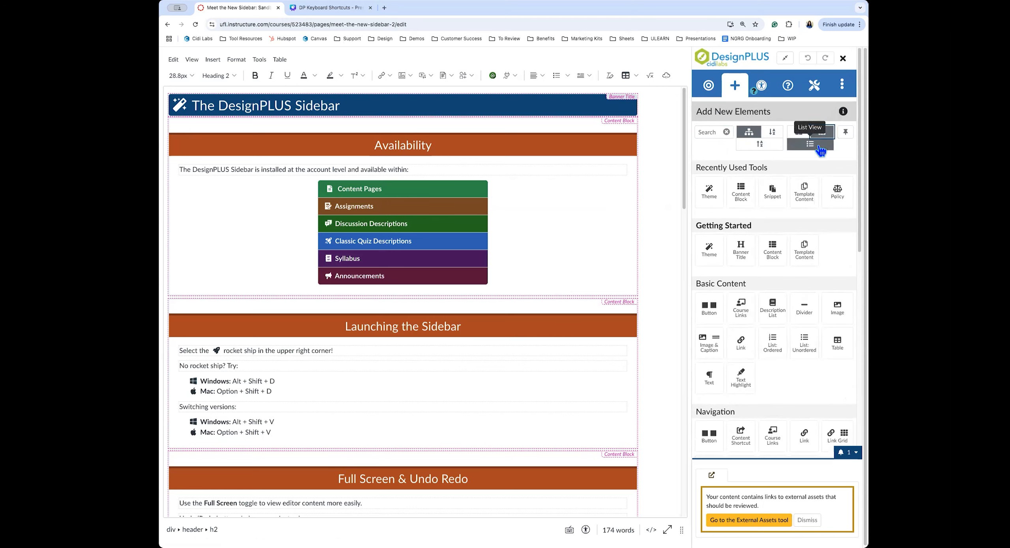
{"action": "left_click", "coordinate": [810, 144]}
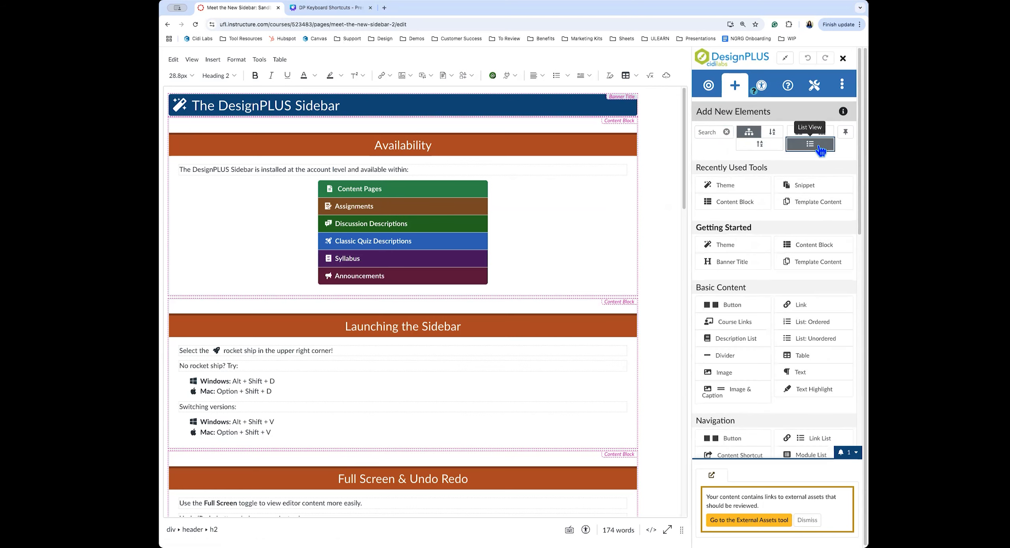
{"action": "left_click", "coordinate": [798, 133]}
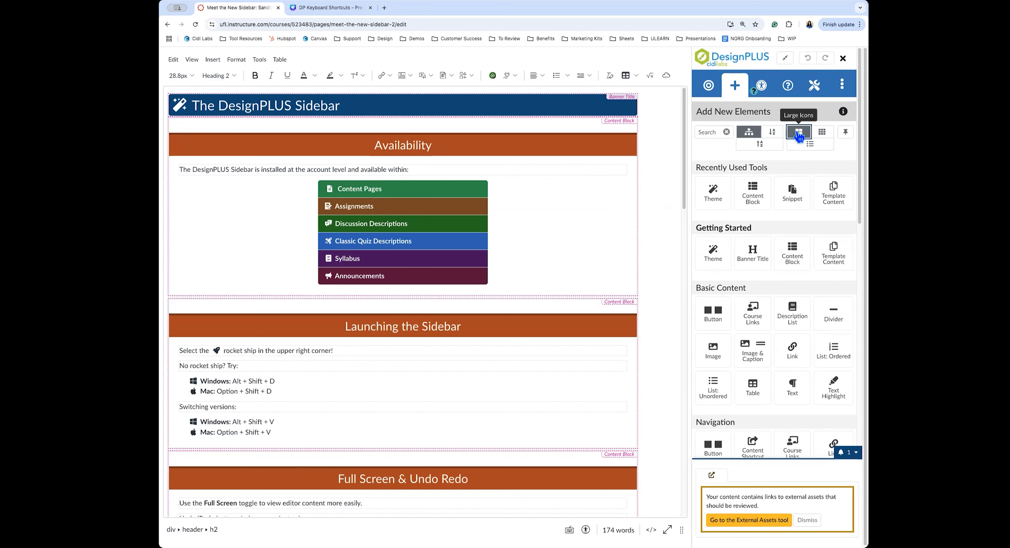
{"action": "left_click", "coordinate": [845, 134]}
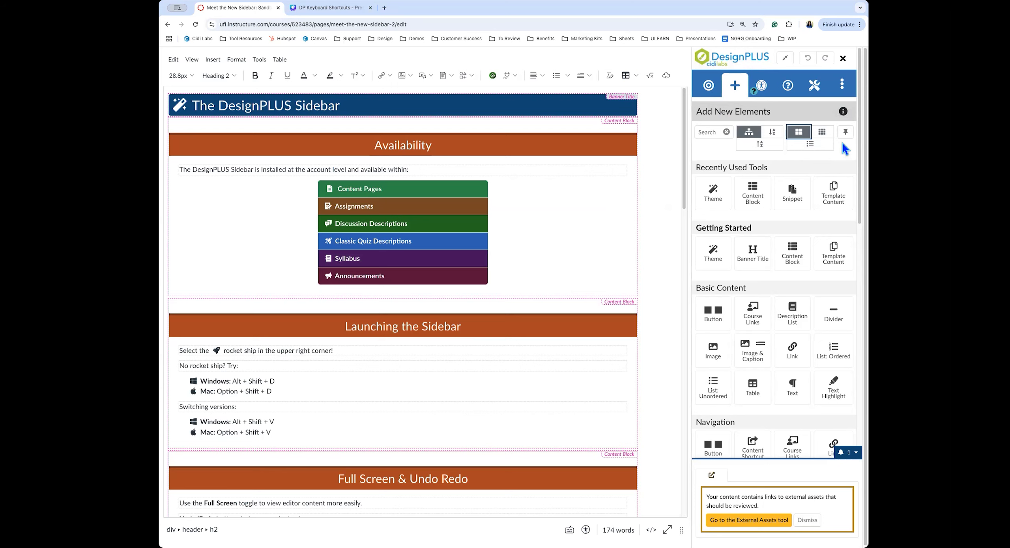
In Edit Current Element, select the Availability heading and open its Content Block settings
{"action": "left_click", "coordinate": [708, 86]}
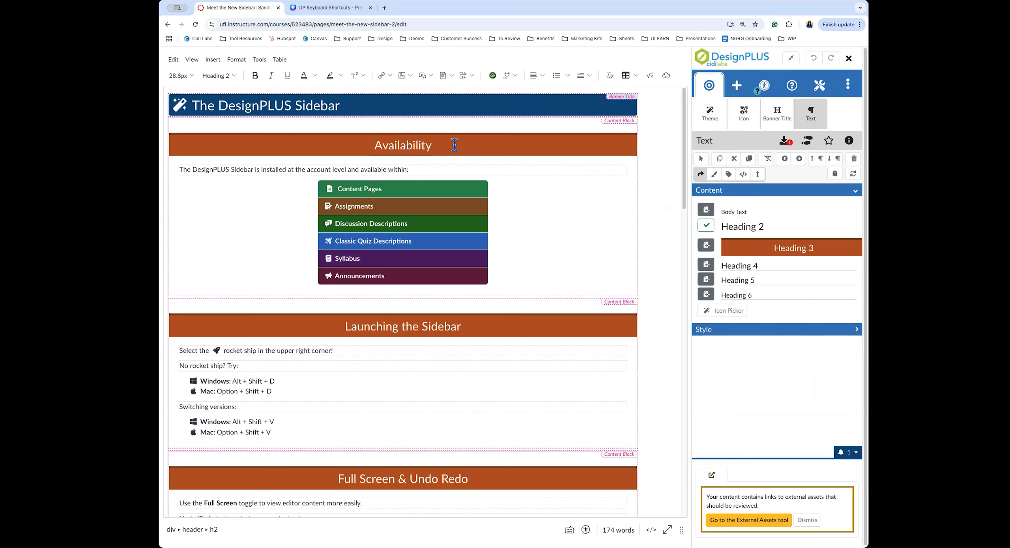
{"action": "left_click", "coordinate": [432, 145]}
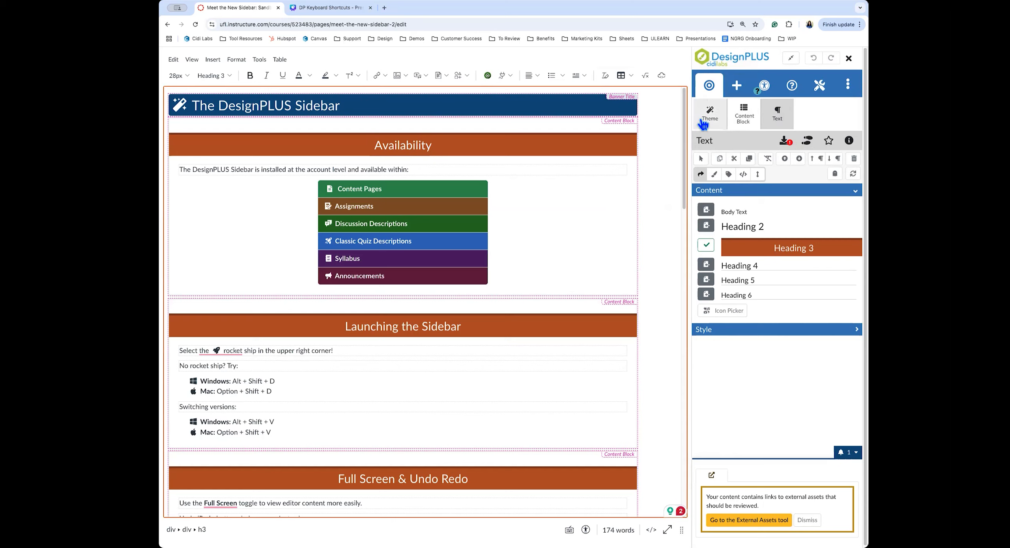
{"action": "left_click", "coordinate": [745, 122]}
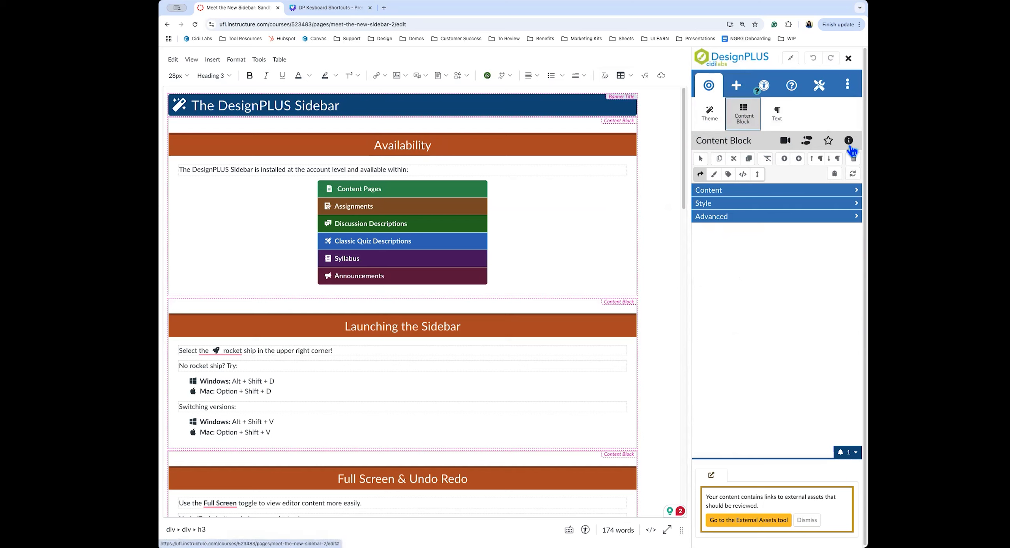
{"action": "left_click", "coordinate": [785, 141]}
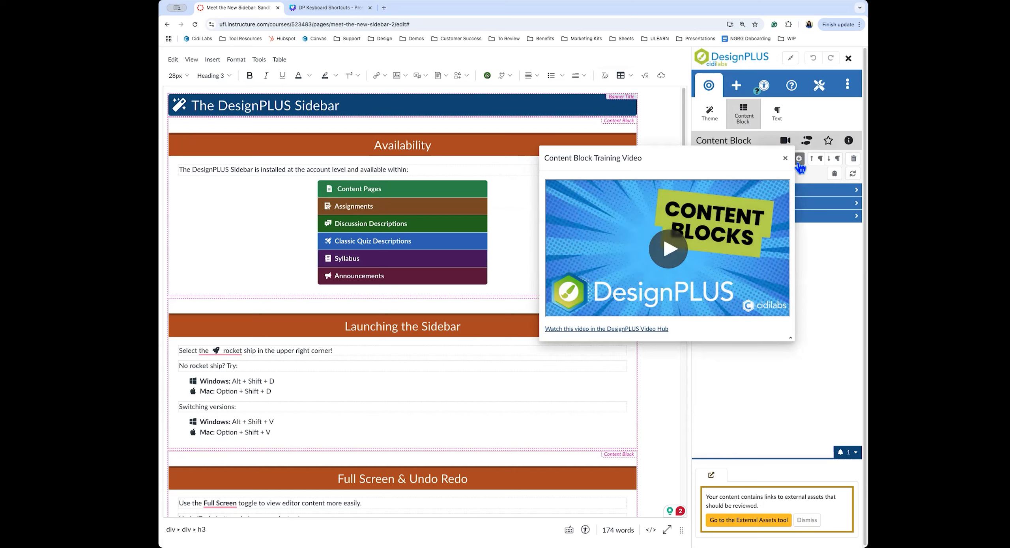
{"action": "left_click", "coordinate": [784, 158]}
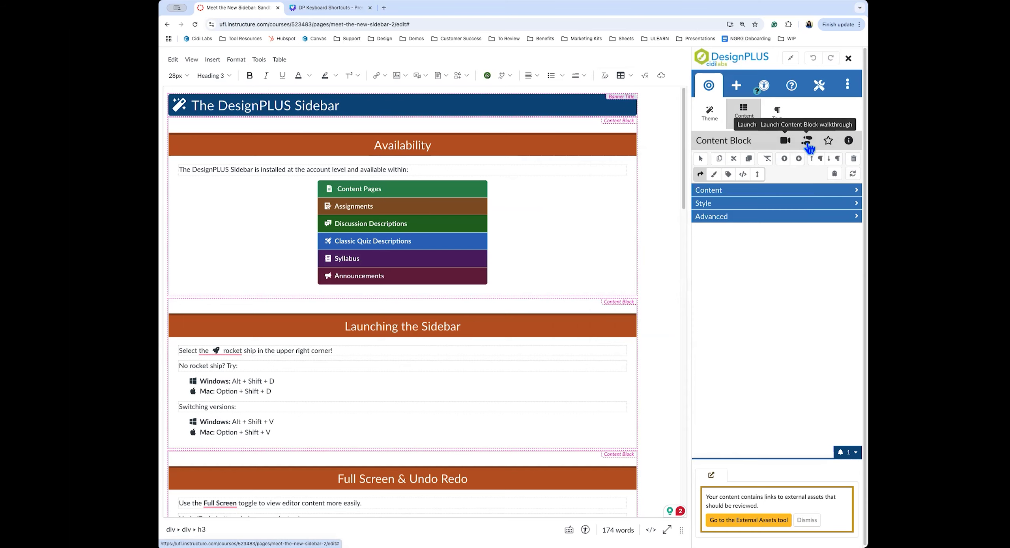
Step through the first few Content Block walkthrough screens, then close the walkthrough
{"action": "left_click", "coordinate": [807, 142]}
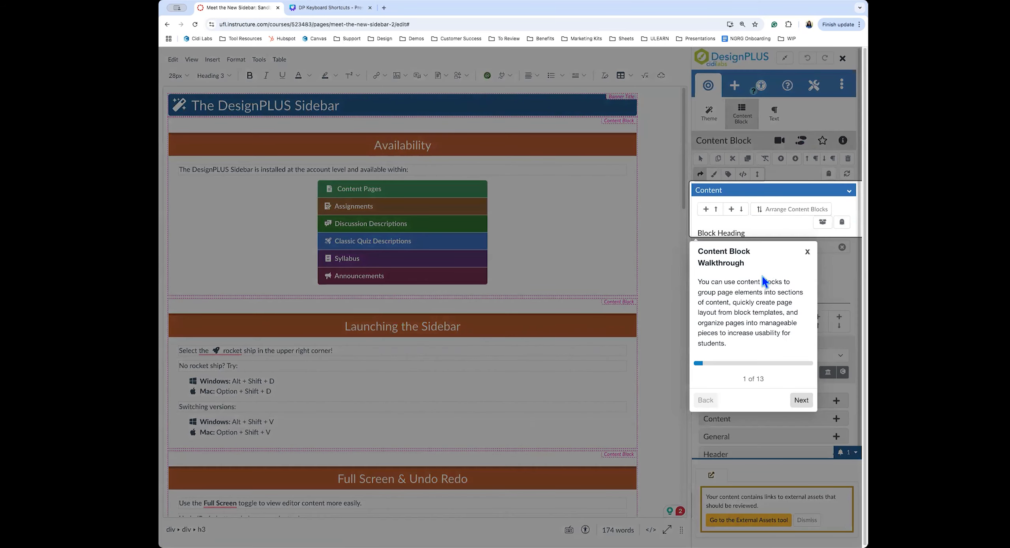
{"action": "left_click", "coordinate": [797, 406]}
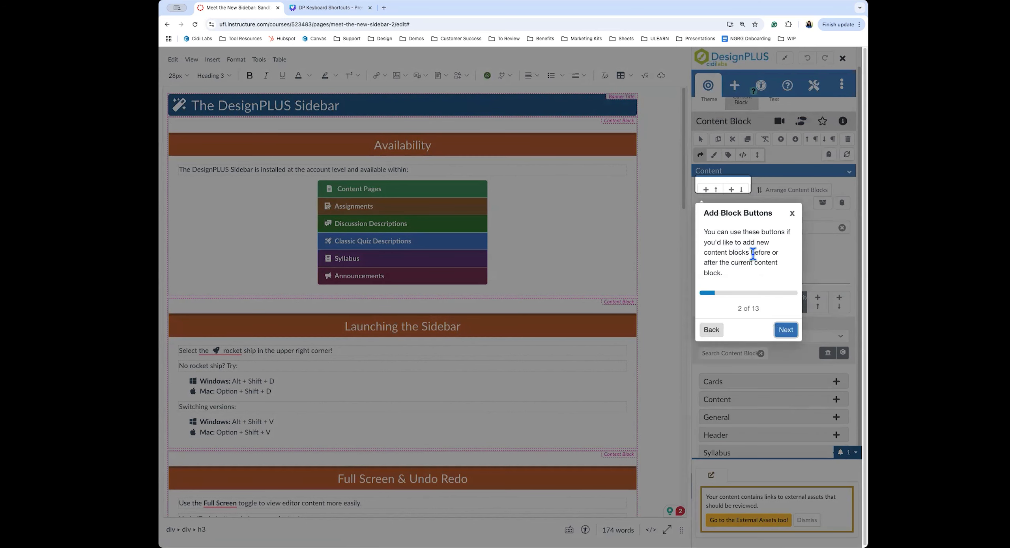
{"action": "left_click", "coordinate": [786, 332]}
{"action": "left_click", "coordinate": [835, 333]}
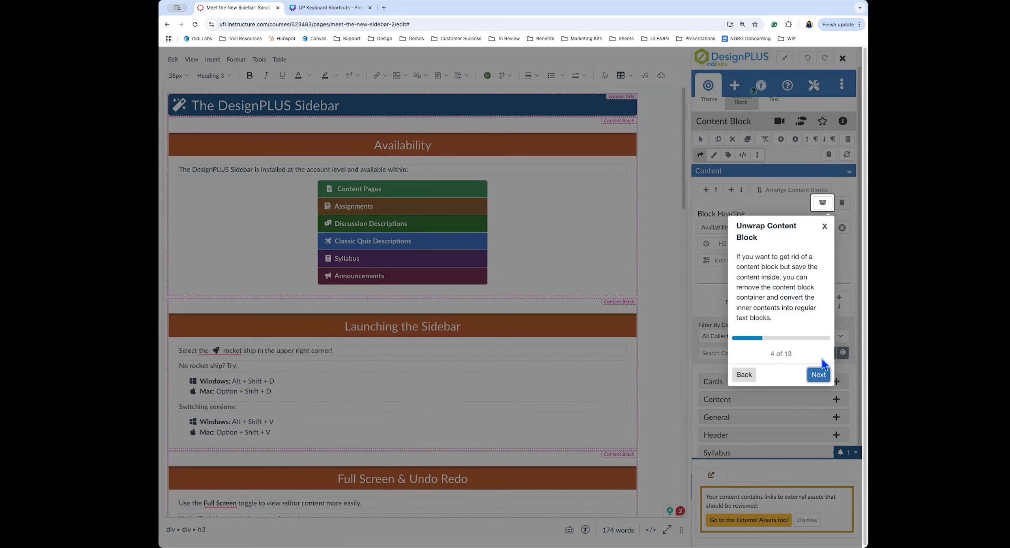
{"action": "left_click", "coordinate": [824, 225]}
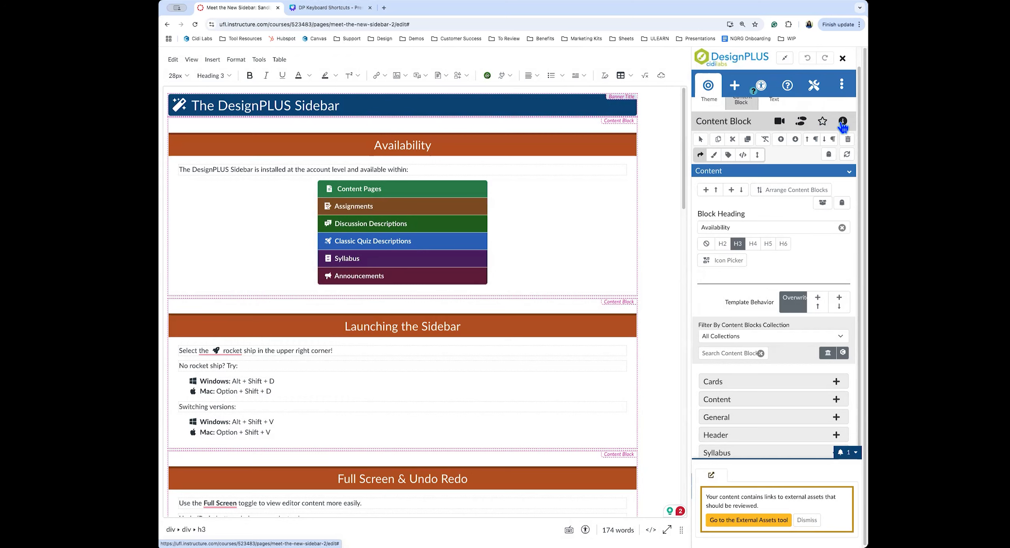
Check the Content Block info box and training video, then show the heading's Text settings (Heading 3)
{"action": "mouse_move", "coordinate": [844, 127]}
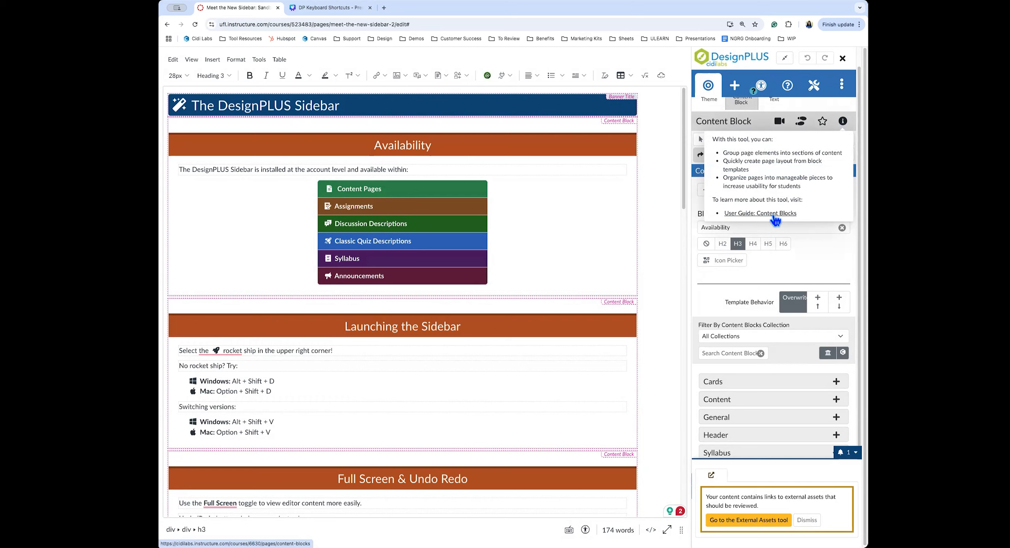
{"action": "left_click", "coordinate": [844, 127]}
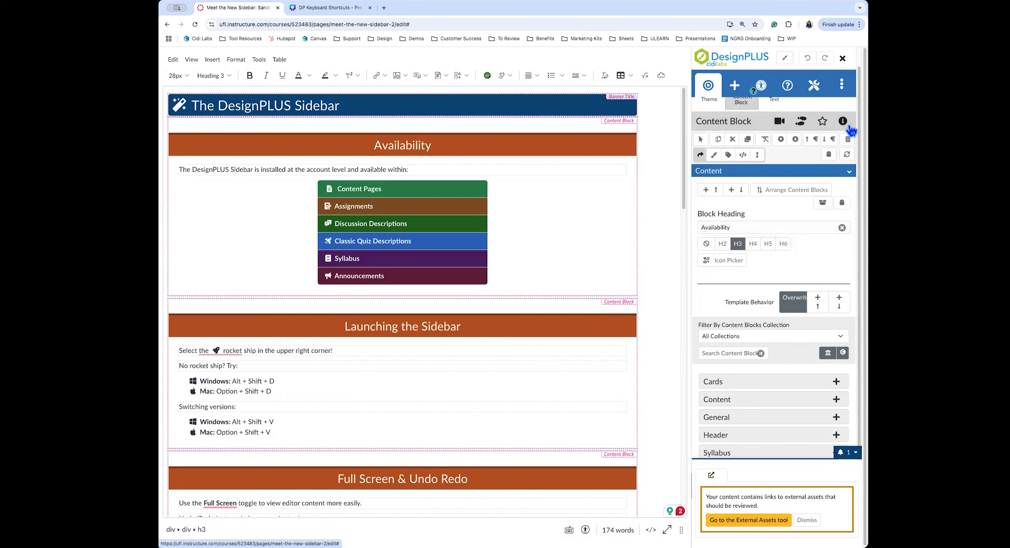
{"action": "left_click", "coordinate": [775, 178]}
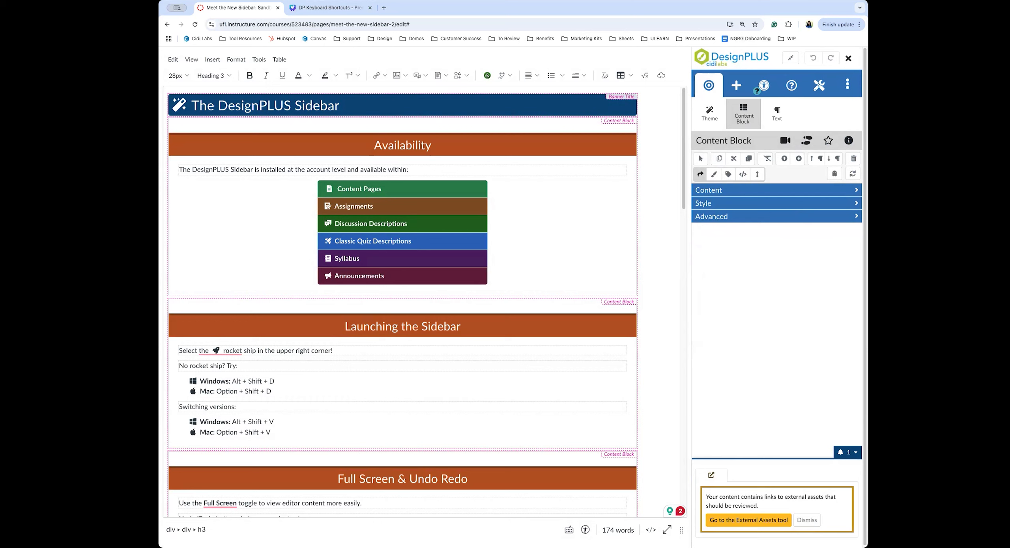
{"action": "left_click", "coordinate": [785, 141]}
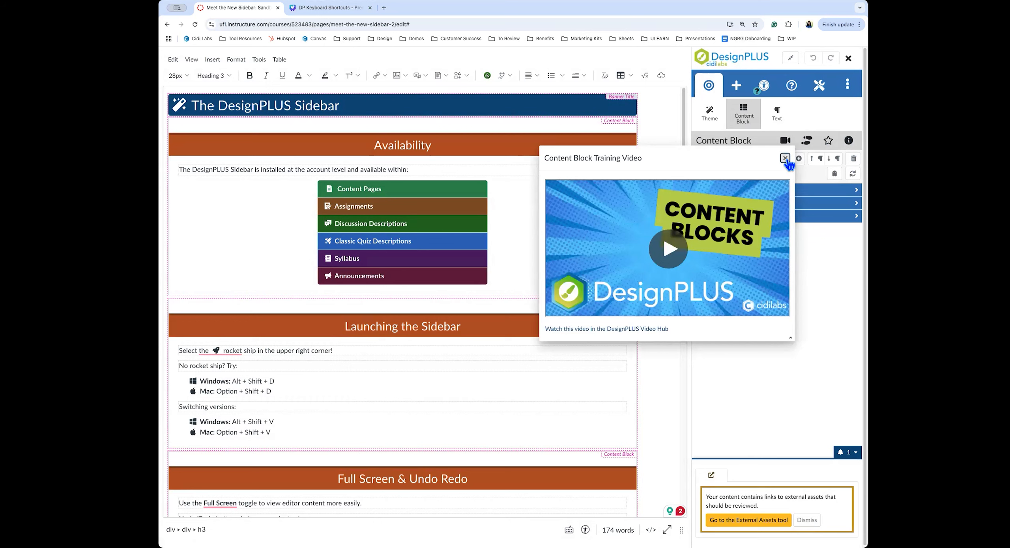
{"action": "left_click", "coordinate": [785, 158]}
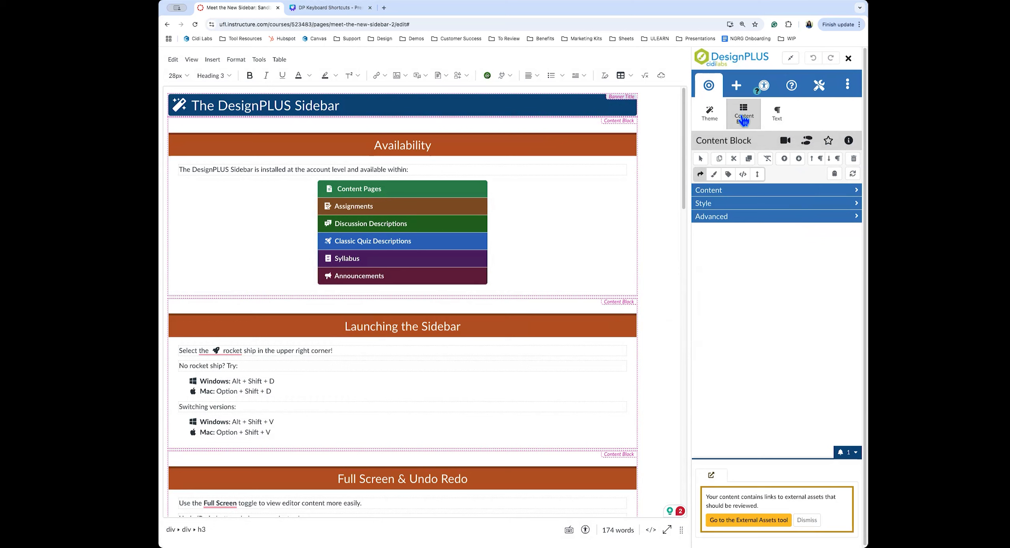
{"action": "left_click", "coordinate": [776, 115]}
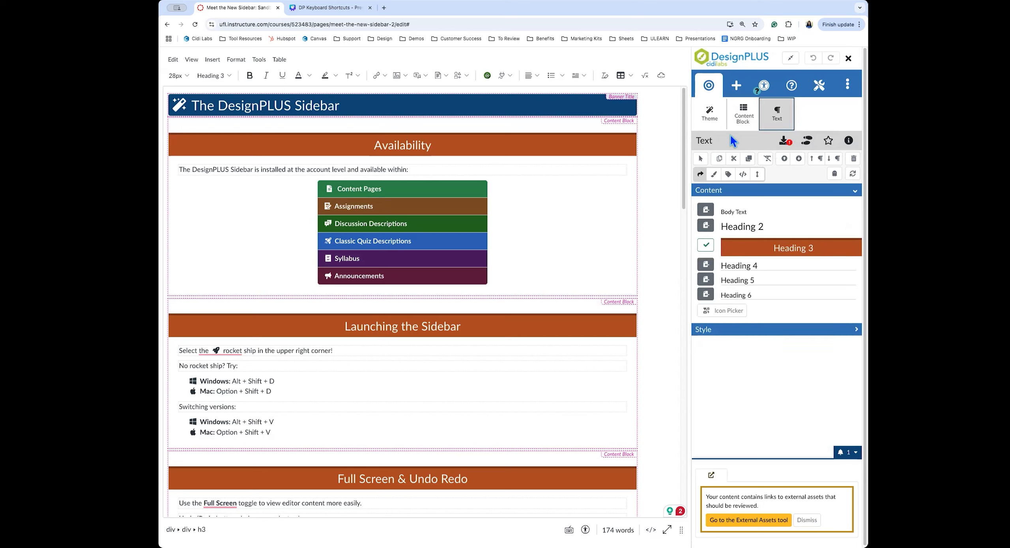
View the page Theme options, then go back to the Content Block settings
{"action": "left_click", "coordinate": [702, 114]}
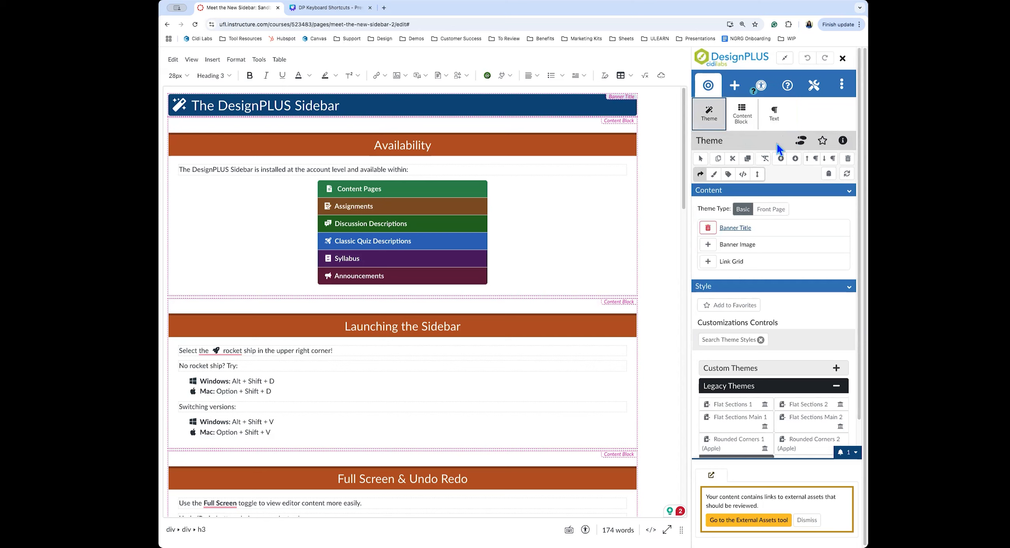
{"action": "left_click", "coordinate": [744, 122]}
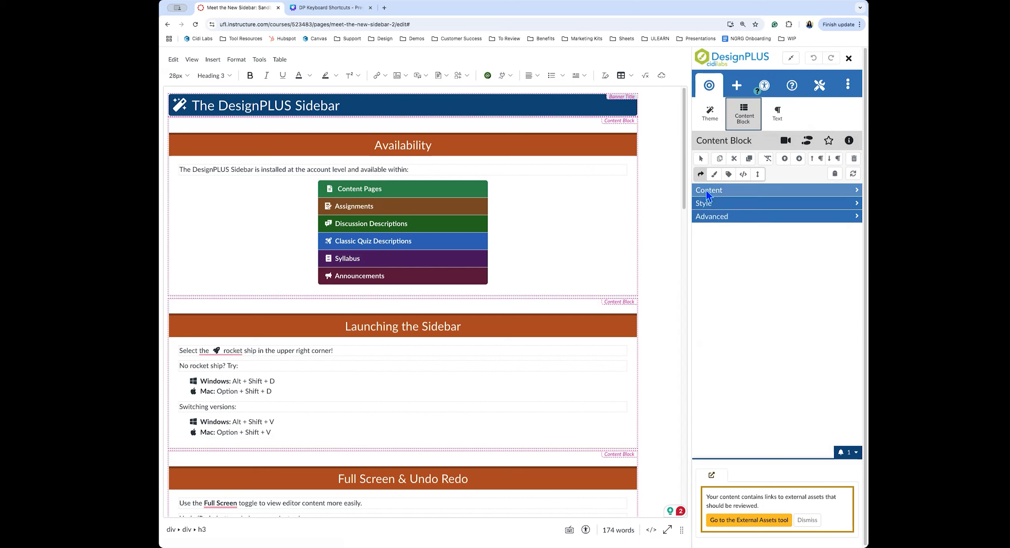
Expand and collapse the Content, Style and Advanced sections, then show the Accessibility / Usability tools
{"action": "left_click", "coordinate": [725, 190]}
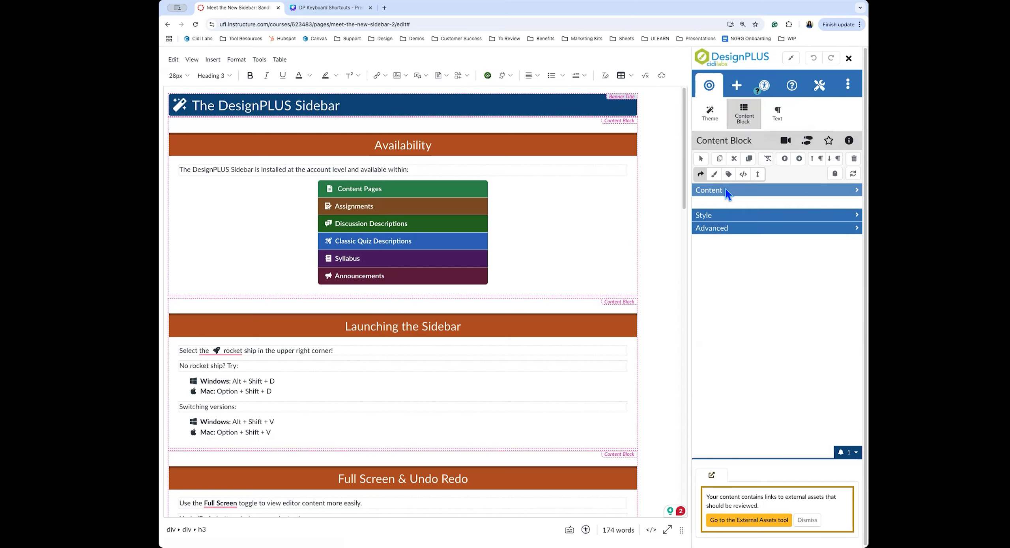
{"action": "left_click", "coordinate": [727, 189]}
{"action": "left_click", "coordinate": [730, 216]}
{"action": "left_click", "coordinate": [730, 205]}
{"action": "left_click", "coordinate": [729, 204]}
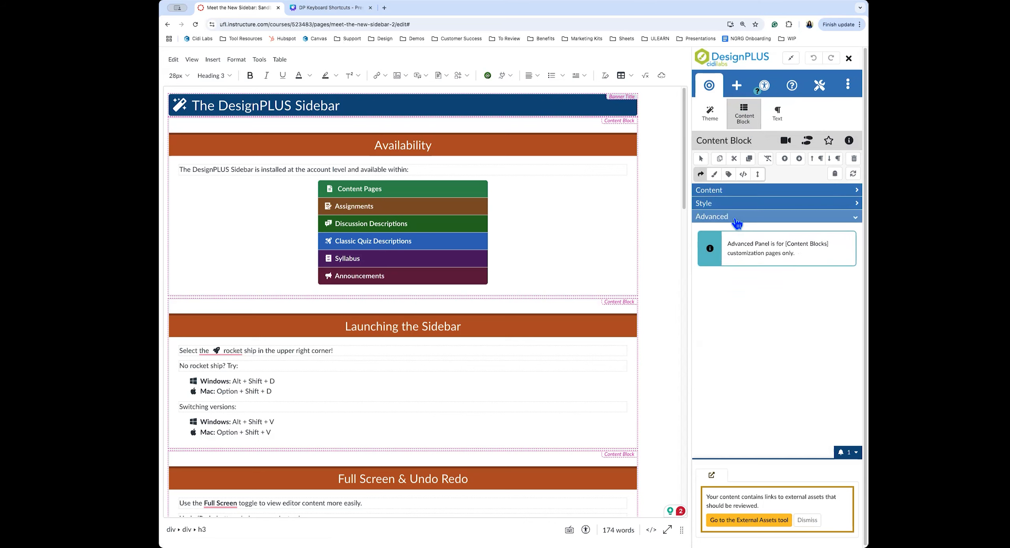
{"action": "left_click", "coordinate": [730, 217]}
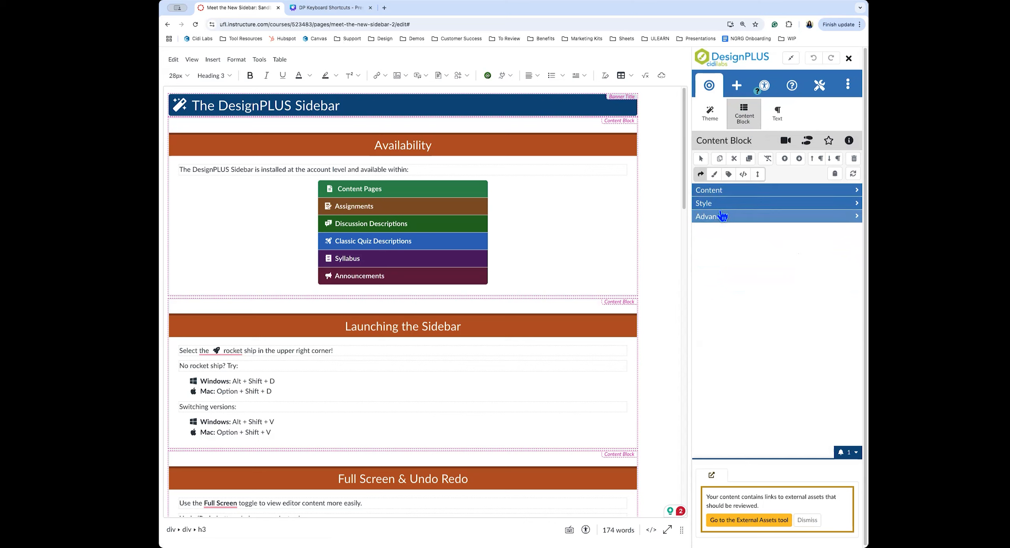
{"action": "left_click", "coordinate": [765, 87]}
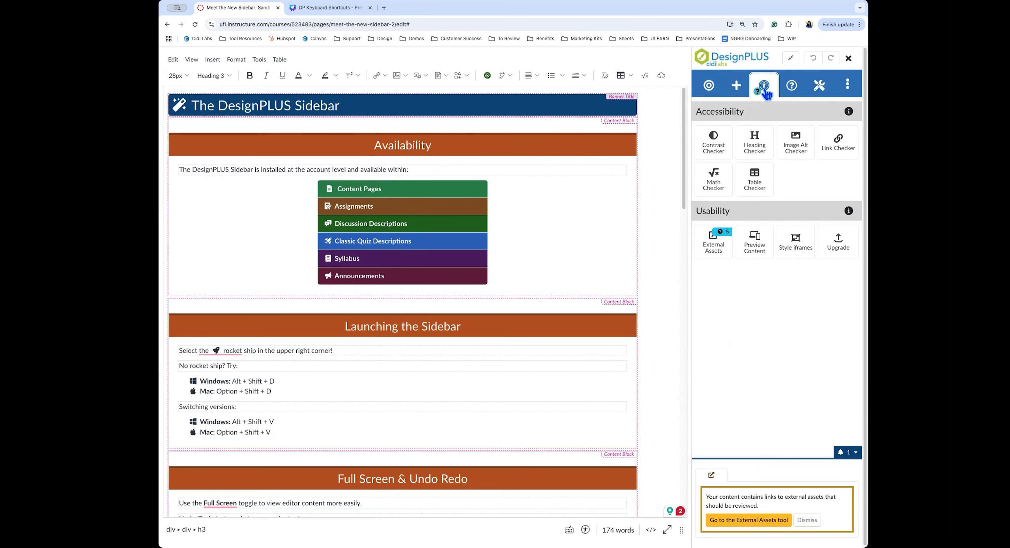
Show the Help / Tutorials panel with Support, Tutorials, User Guides, Videos and Walkthroughs
{"action": "left_click", "coordinate": [791, 90]}
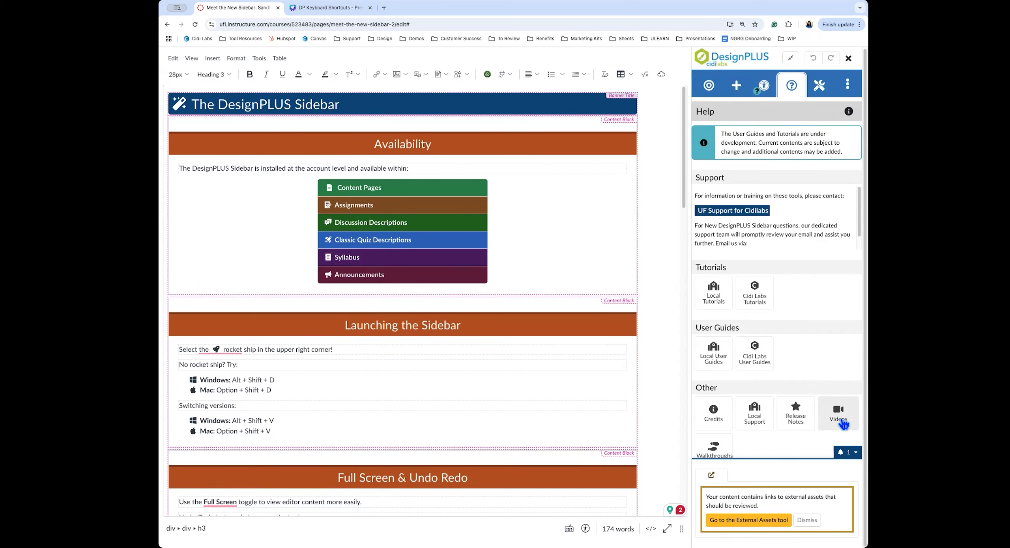
Collapse the external-assets notice and start playing the Content Block video tutorial
{"action": "left_click", "coordinate": [842, 455]}
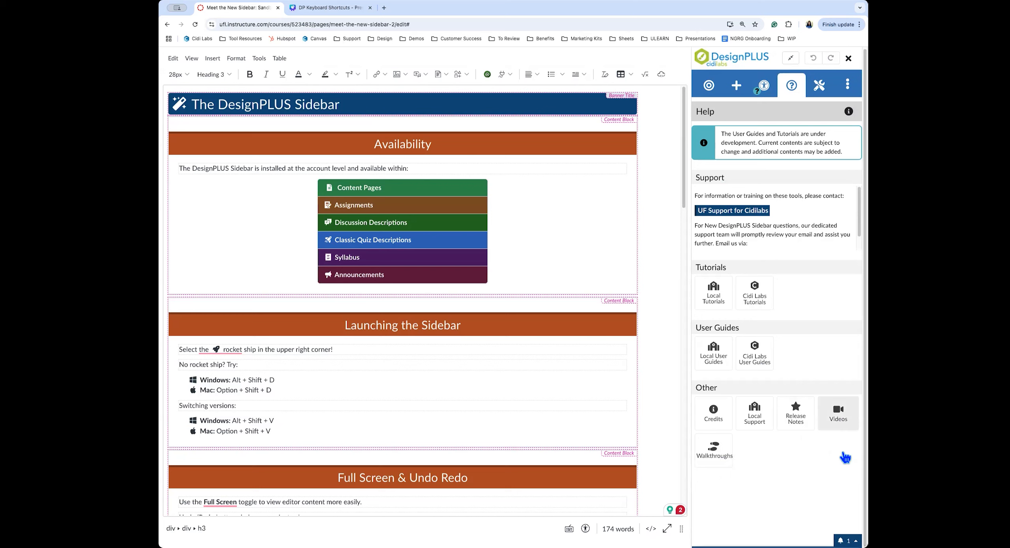
{"action": "left_click", "coordinate": [839, 419]}
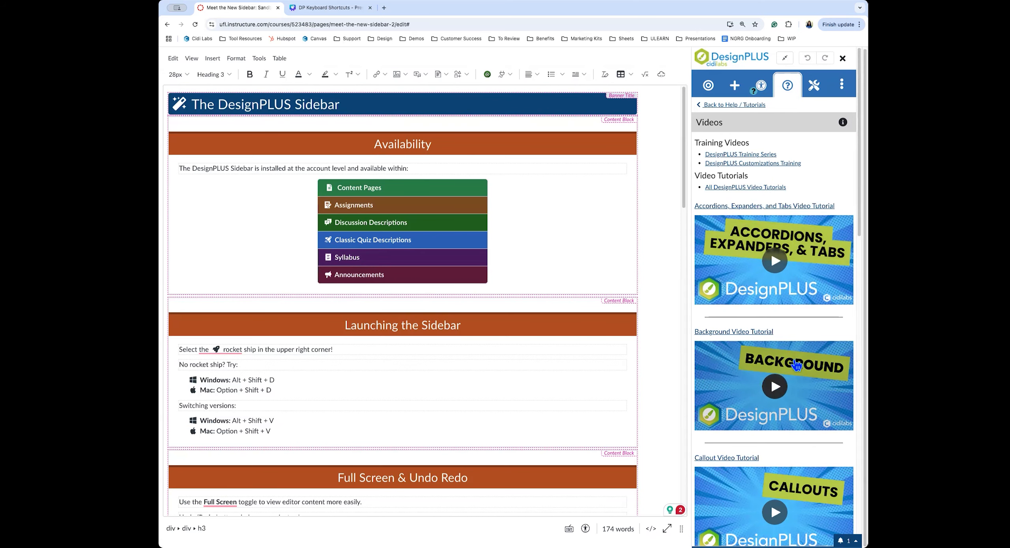
{"action": "scroll", "coordinate": [794, 366], "scroll_direction": "down", "scroll_amount": 3}
{"action": "scroll", "coordinate": [794, 362], "scroll_direction": "down", "scroll_amount": 7}
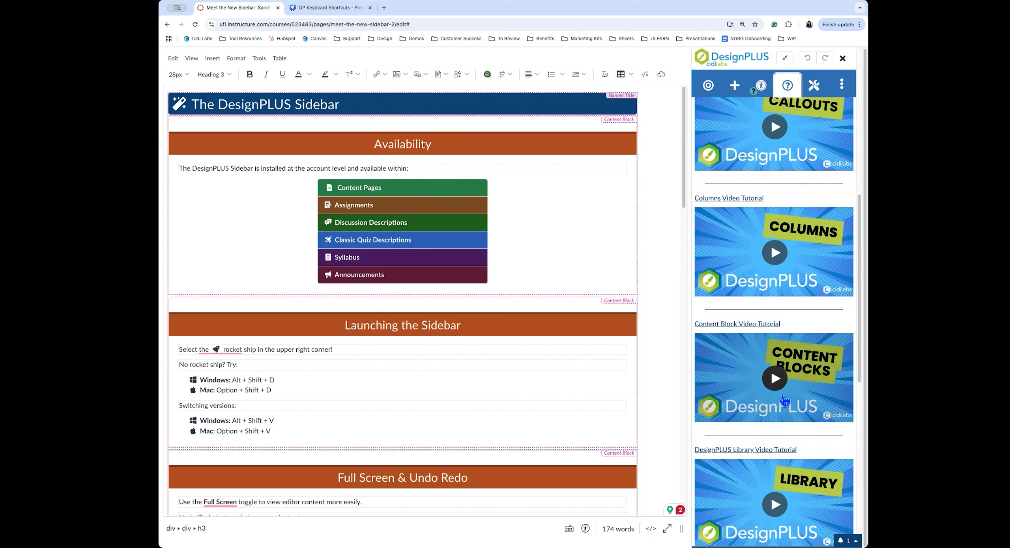
{"action": "left_click", "coordinate": [744, 348]}
Pause the video, skip ahead to about 9:36, check caption languages, then return to Help
{"action": "left_click", "coordinate": [705, 415]}
{"action": "left_click_drag", "start_coordinate": [697, 405], "coordinate": [810, 407]}
{"action": "left_click", "coordinate": [802, 414]}
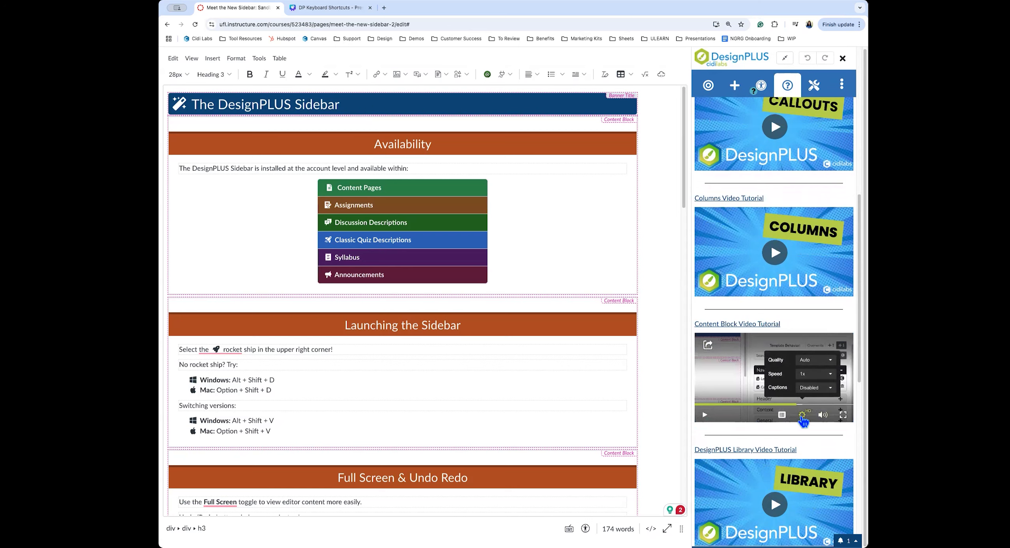
{"action": "left_click", "coordinate": [814, 387]}
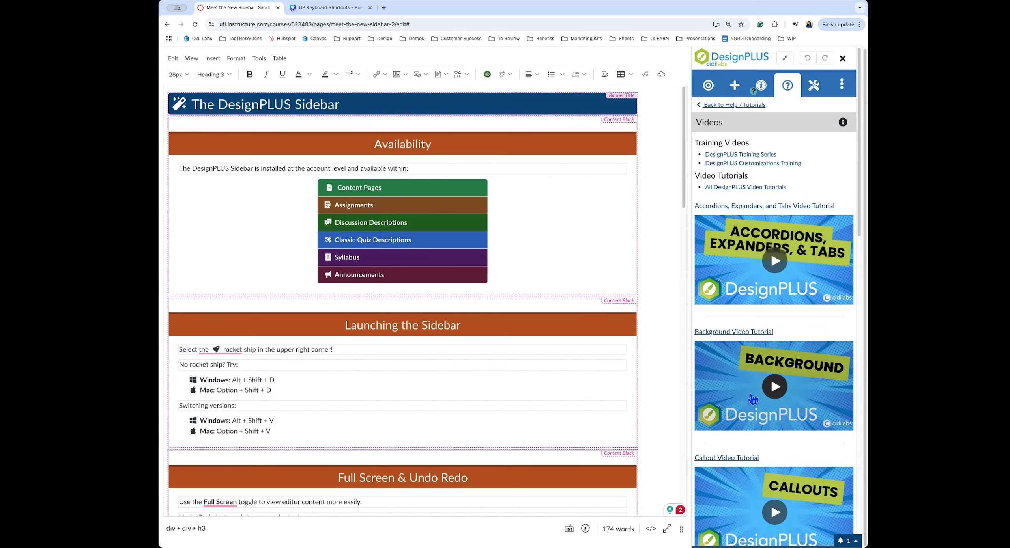
{"action": "left_click", "coordinate": [726, 106]}
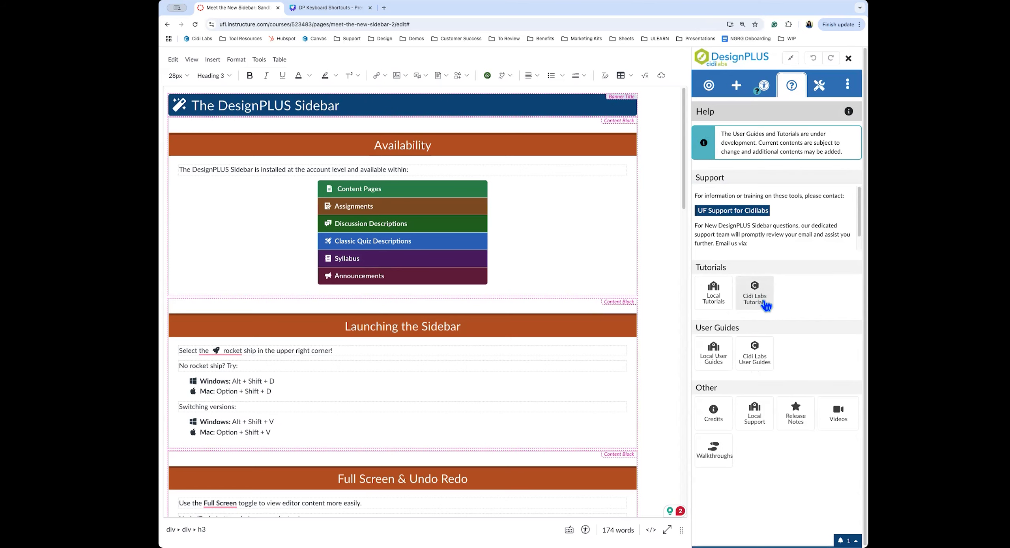
Insert the Cidi Labs Interactivity tutorial 'Adding Accordions, Expanders, and Tabs' into the page
{"action": "left_click", "coordinate": [764, 307]}
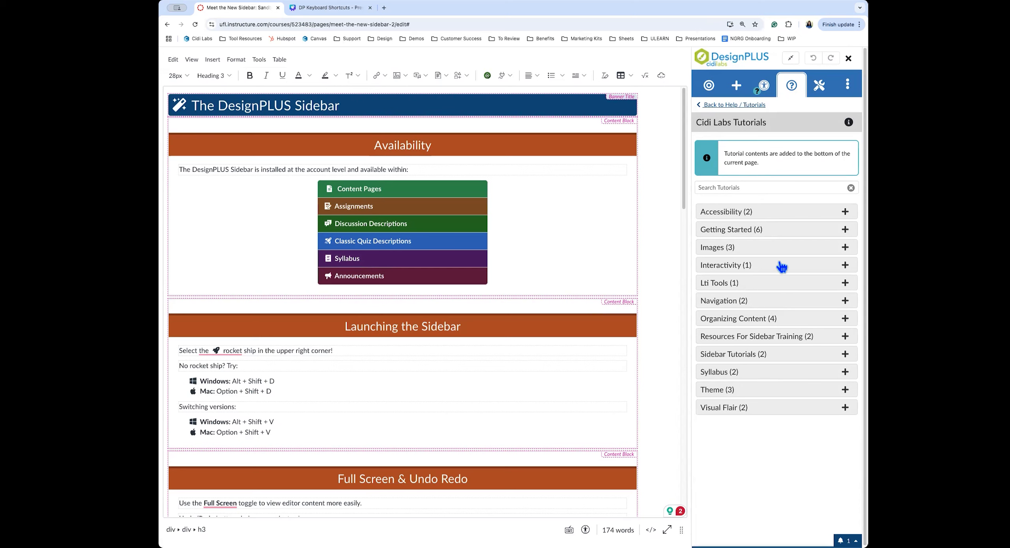
{"action": "left_click", "coordinate": [750, 268]}
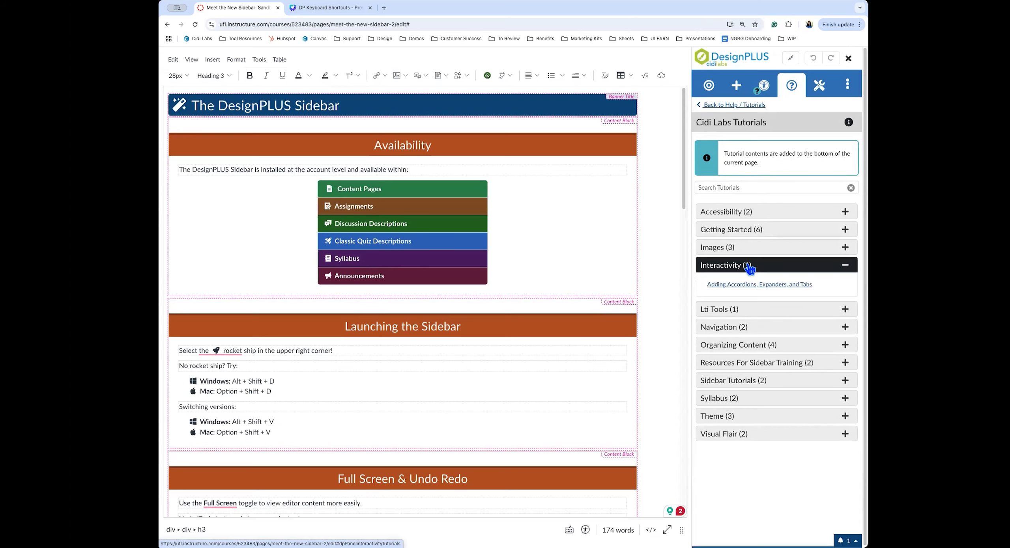
{"action": "left_click", "coordinate": [764, 289]}
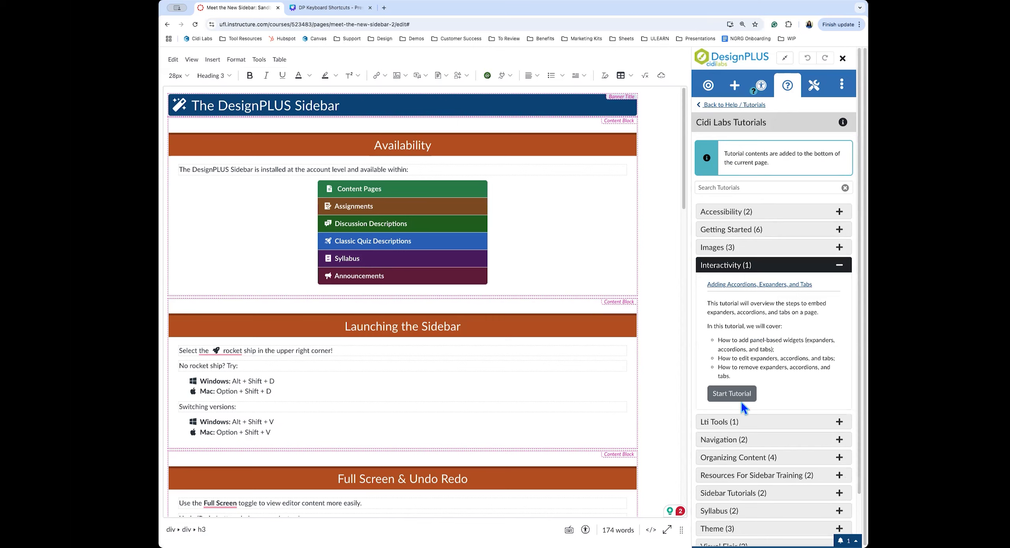
{"action": "left_click", "coordinate": [731, 395]}
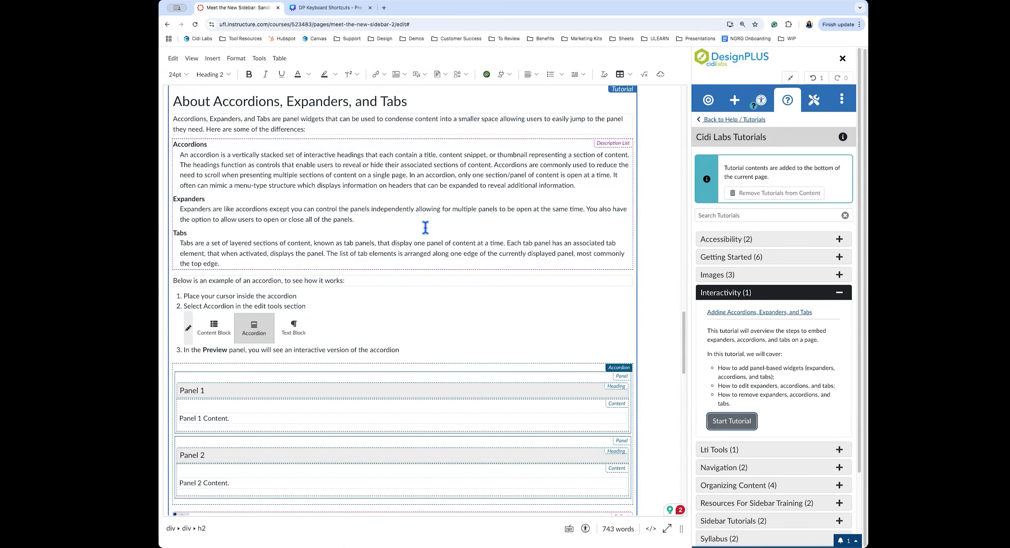
{"action": "scroll", "coordinate": [425, 244], "scroll_direction": "down", "scroll_amount": 5}
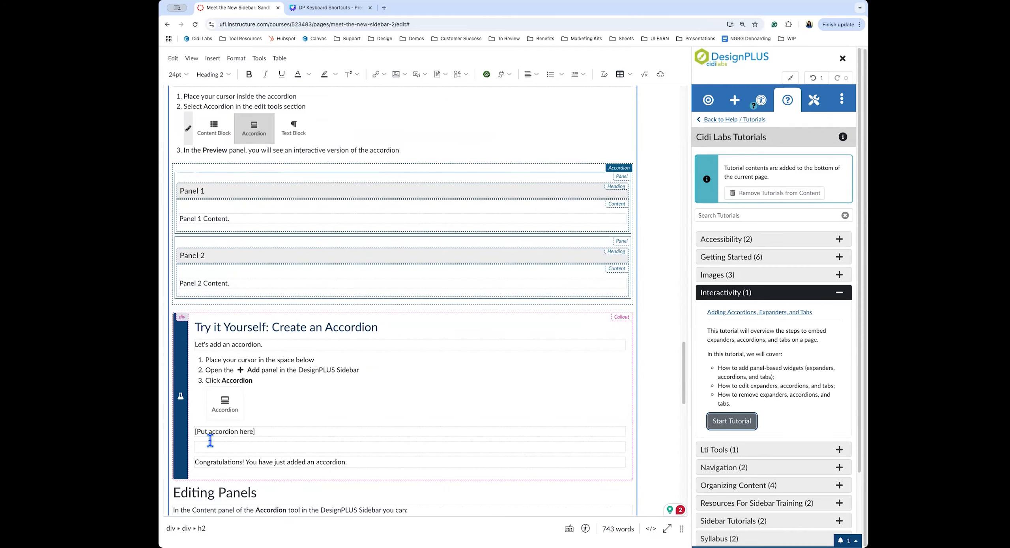
{"action": "scroll", "coordinate": [229, 447], "scroll_direction": "up", "scroll_amount": 1}
{"action": "scroll", "coordinate": [230, 445], "scroll_direction": "up", "scroll_amount": 8}
{"action": "scroll", "coordinate": [236, 441], "scroll_direction": "down", "scroll_amount": 10}
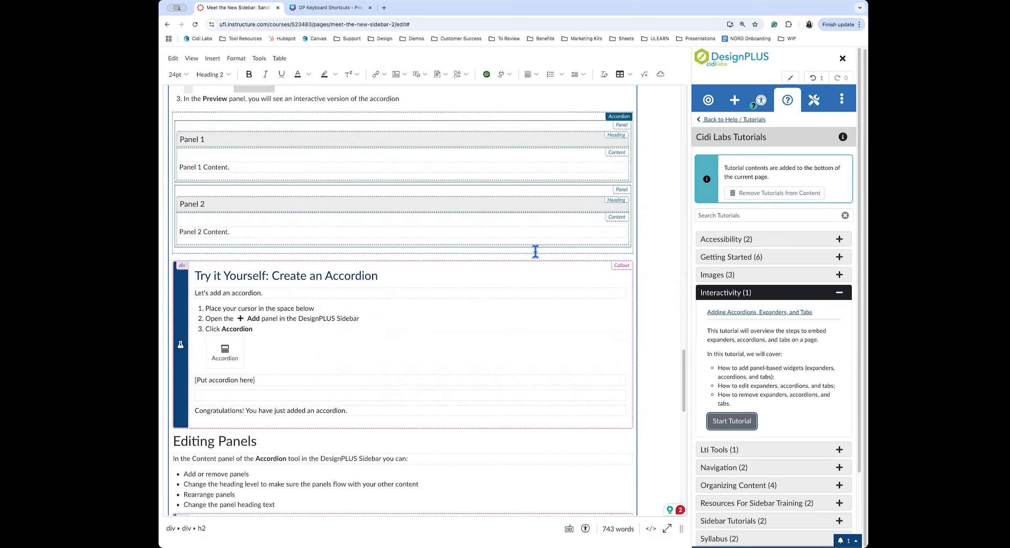
Strip the inserted tutorial content from the page and show the sidebar's Advanced tools
{"action": "left_click", "coordinate": [775, 195]}
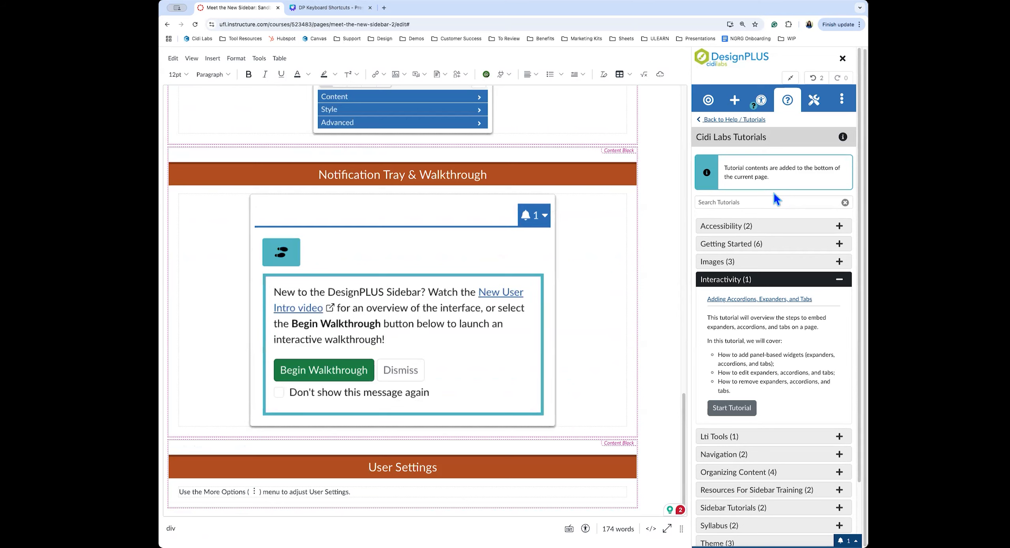
{"action": "left_click", "coordinate": [813, 107]}
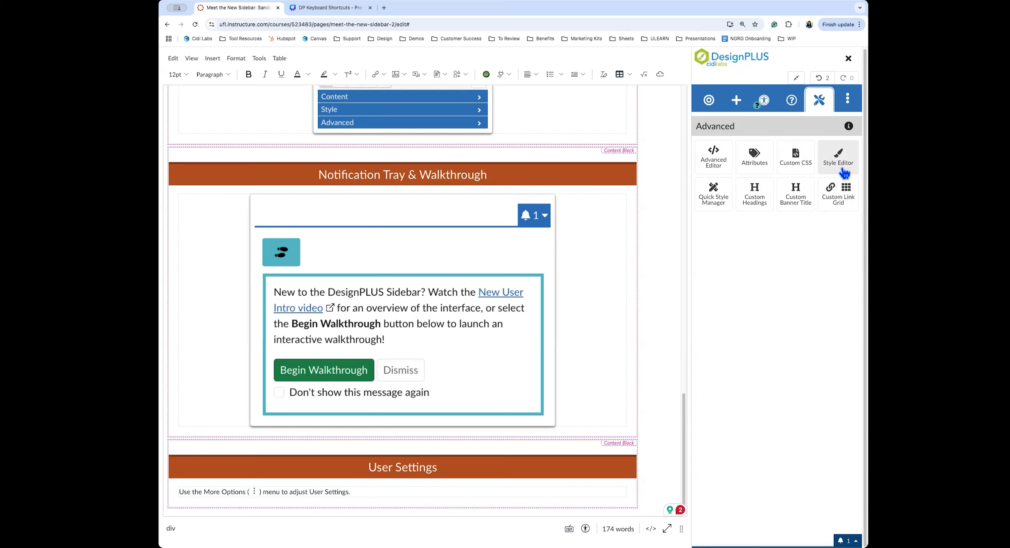
Open User Settings from the DesignPLUS sidebar's More options menu
{"action": "left_click", "coordinate": [848, 103]}
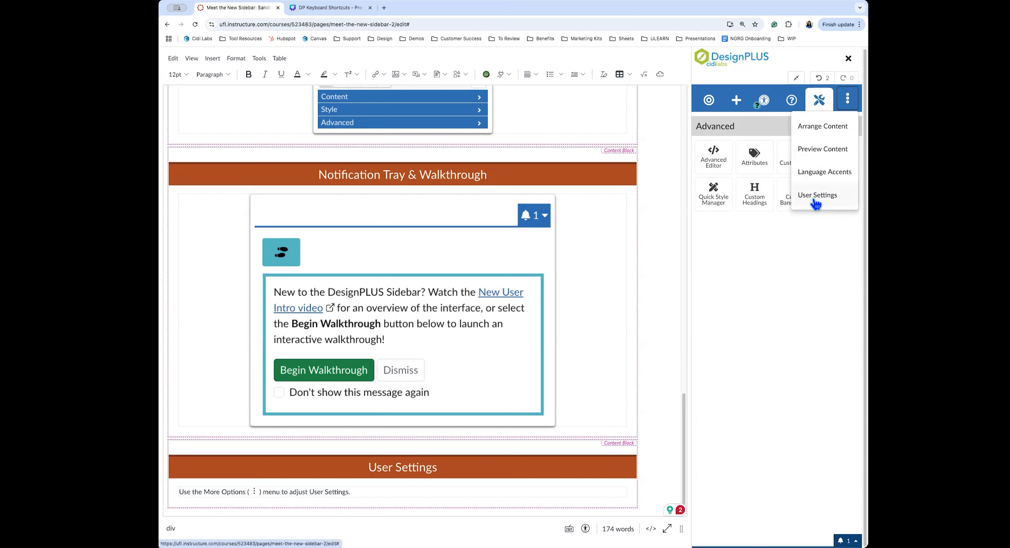
{"action": "left_click", "coordinate": [839, 198]}
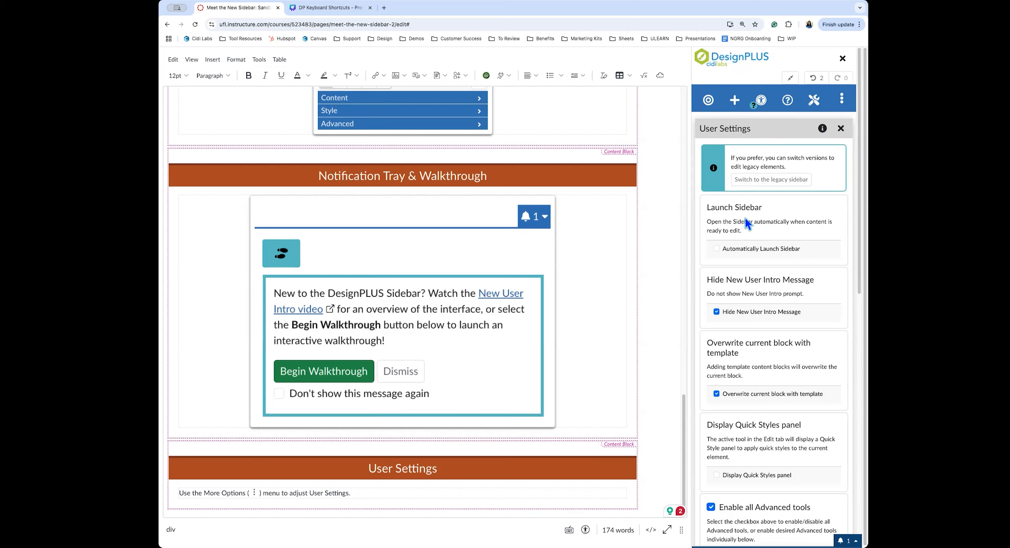
{"action": "left_click", "coordinate": [748, 252]}
{"action": "scroll", "coordinate": [769, 254], "scroll_direction": "down", "scroll_amount": 5}
{"action": "scroll", "coordinate": [769, 253], "scroll_direction": "down", "scroll_amount": 4}
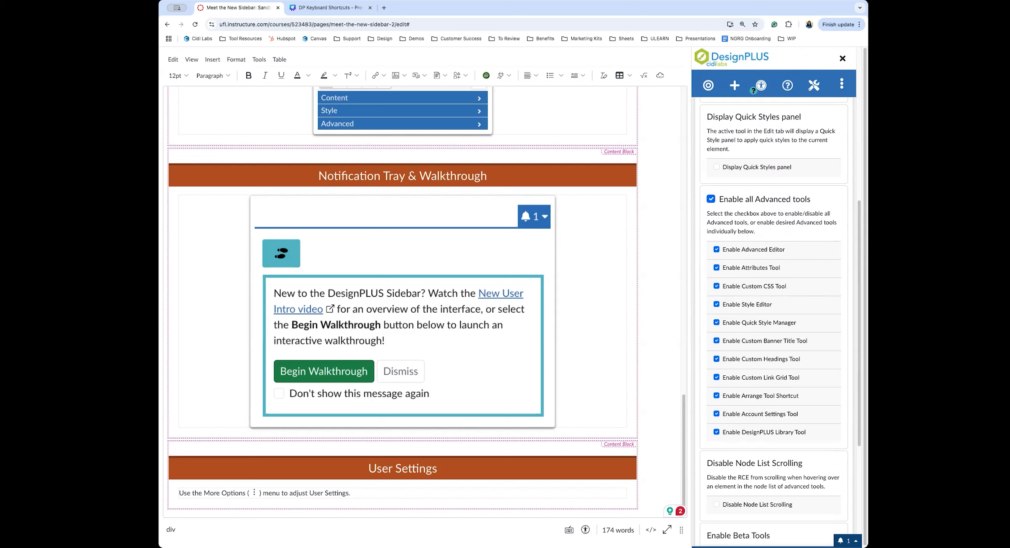
Turn off all Advanced tools, then enable Style Editor, Arrange Tool Shortcut and DesignPLUS Library Tool
{"action": "left_click", "coordinate": [713, 199]}
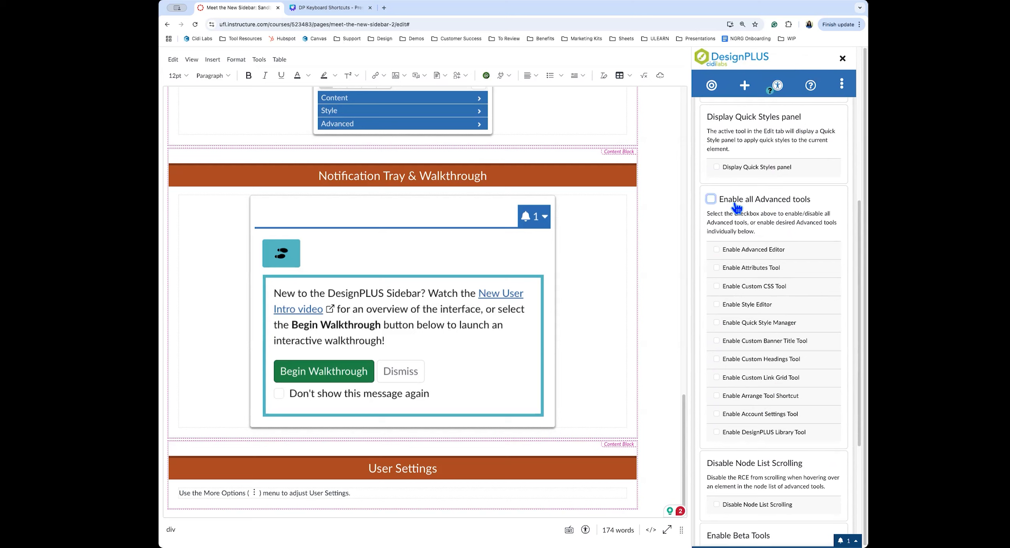
{"action": "left_click", "coordinate": [751, 310]}
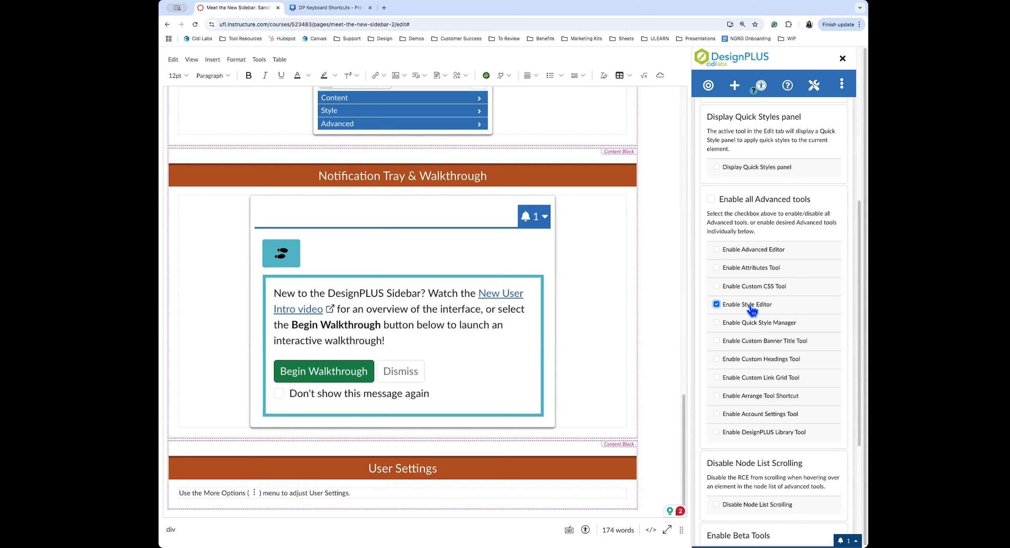
{"action": "left_click", "coordinate": [768, 401]}
{"action": "left_click", "coordinate": [756, 436]}
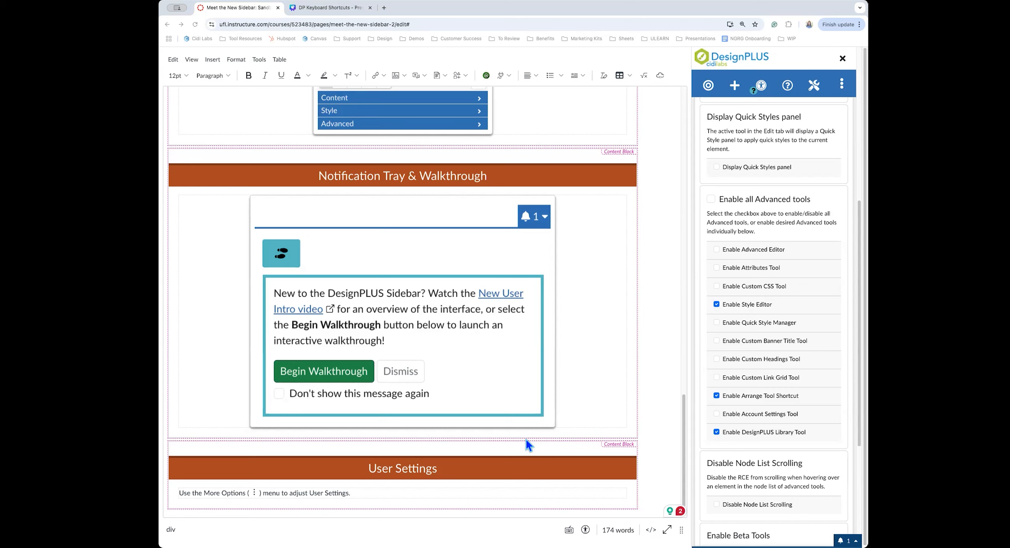
Close the DesignPLUS sidebar, cancel out of the editor unsaved, and reopen the page for editing
{"action": "scroll", "coordinate": [778, 268], "scroll_direction": "up", "scroll_amount": 8}
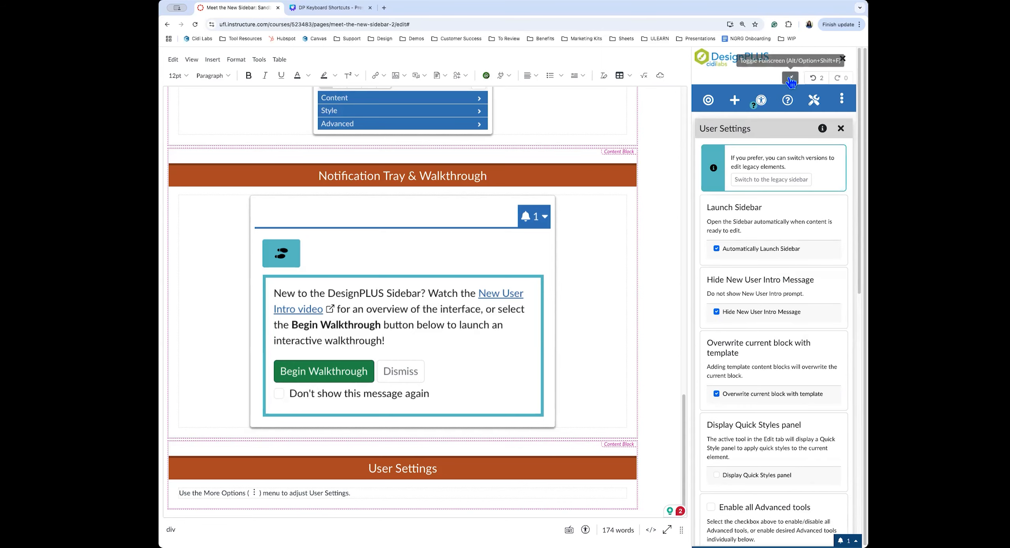
{"action": "left_click", "coordinate": [790, 78]}
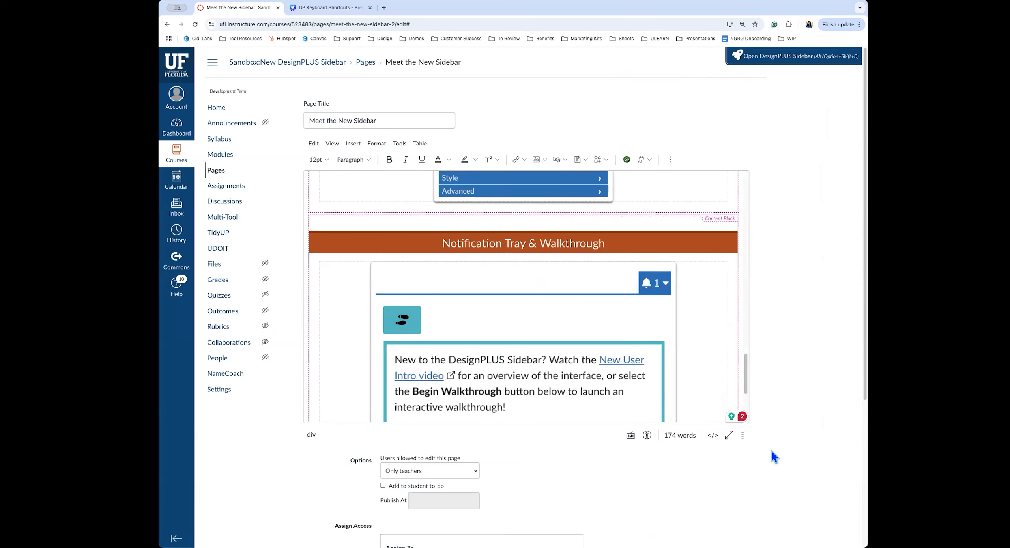
{"action": "scroll", "coordinate": [771, 451], "scroll_direction": "down", "scroll_amount": 5}
{"action": "left_click", "coordinate": [695, 509]}
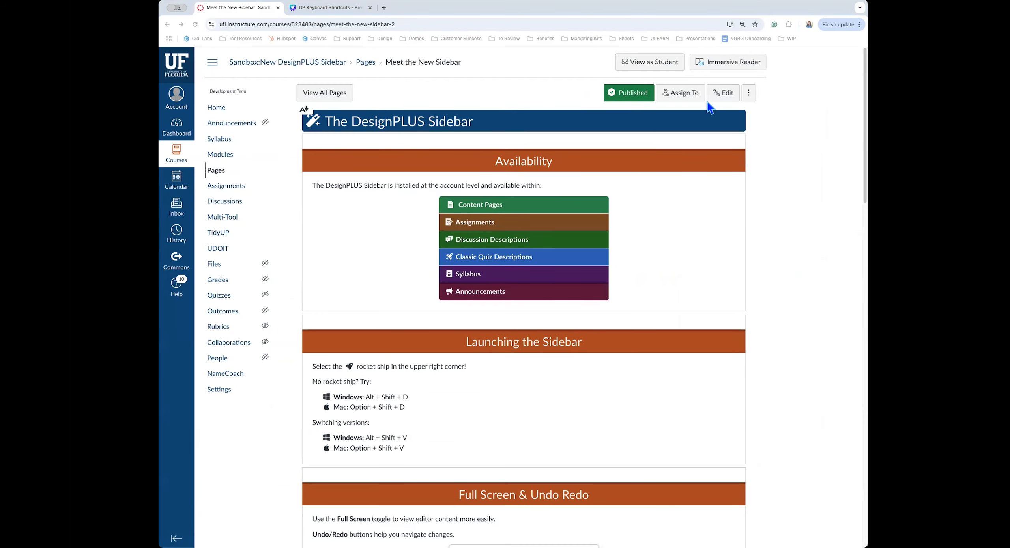
{"action": "left_click", "coordinate": [720, 92]}
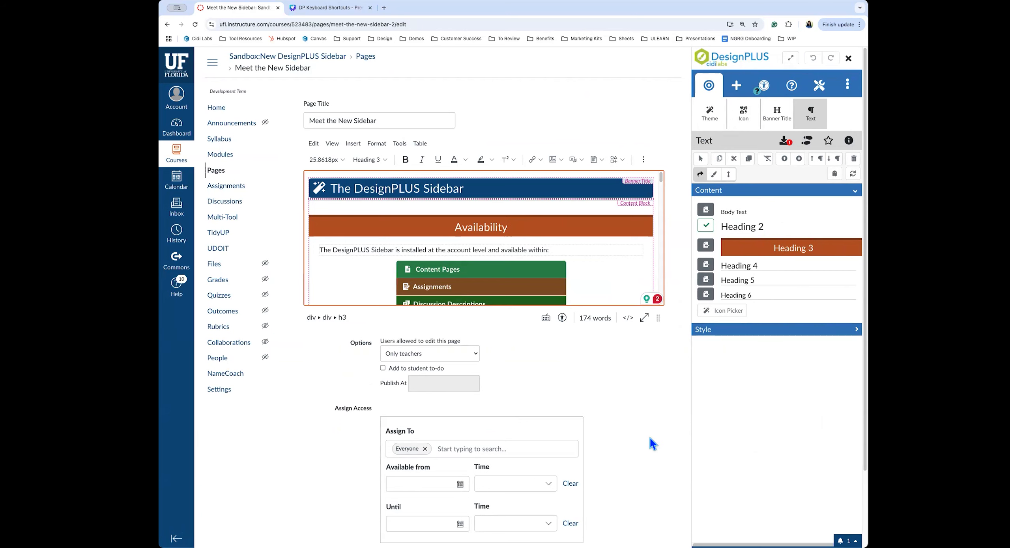
{"action": "scroll", "coordinate": [634, 439], "scroll_direction": "down", "scroll_amount": 3}
{"action": "left_click", "coordinate": [610, 509]}
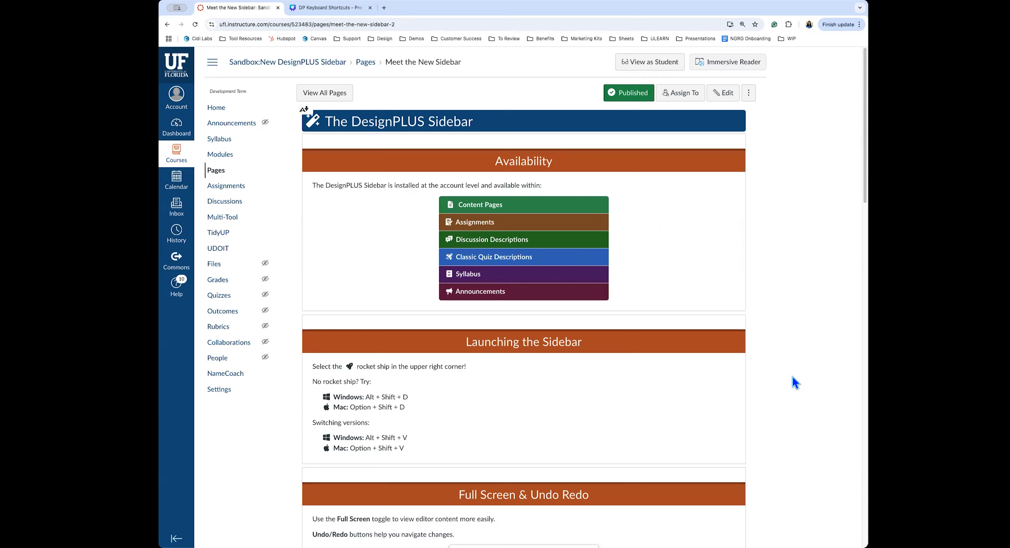
Go from Meet the New Sidebar to the next course page, Week 1 Overview
{"action": "scroll", "coordinate": [800, 439], "scroll_direction": "down", "scroll_amount": 20}
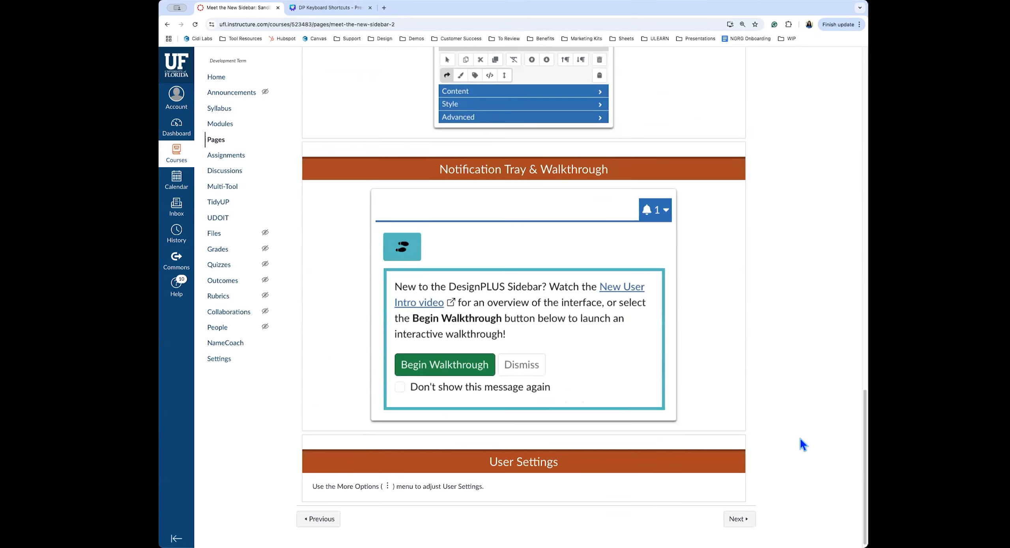
{"action": "left_click", "coordinate": [742, 515]}
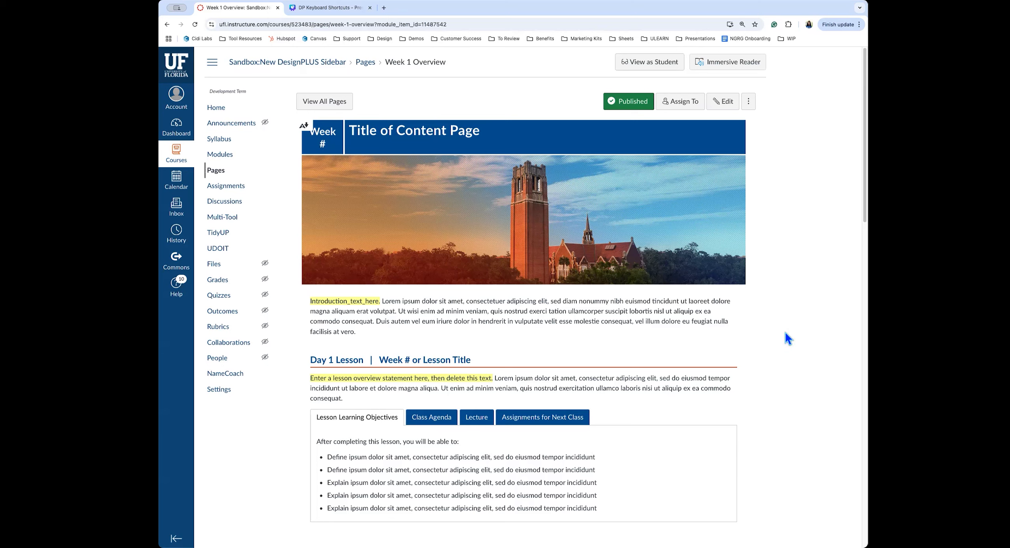
{"action": "left_click", "coordinate": [735, 101]}
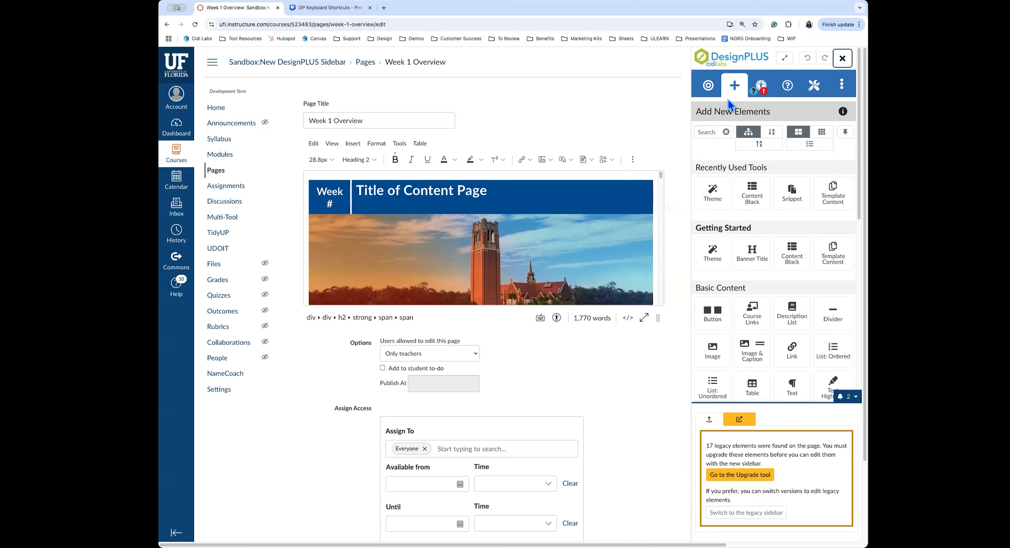
{"action": "left_click", "coordinate": [328, 9]}
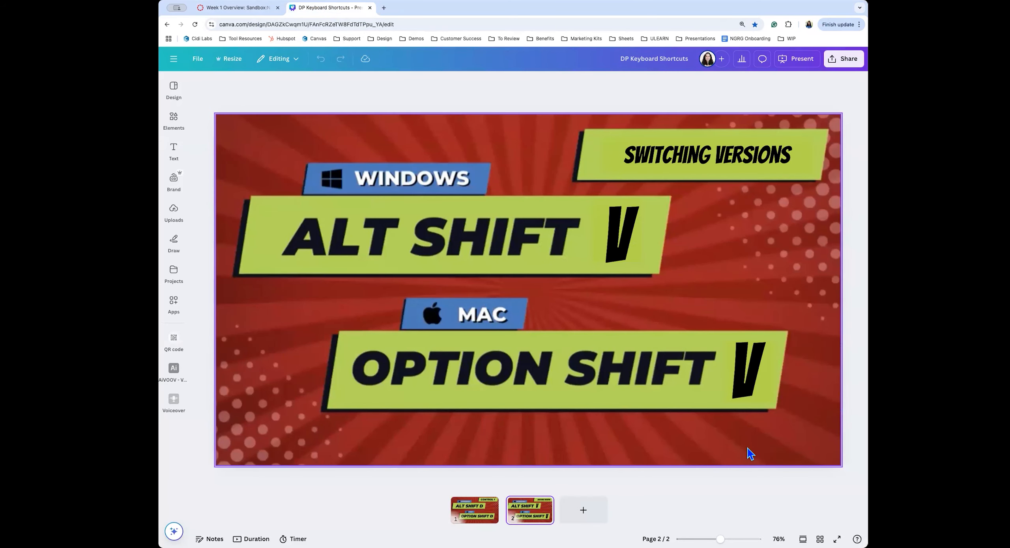
{"action": "left_click", "coordinate": [240, 8]}
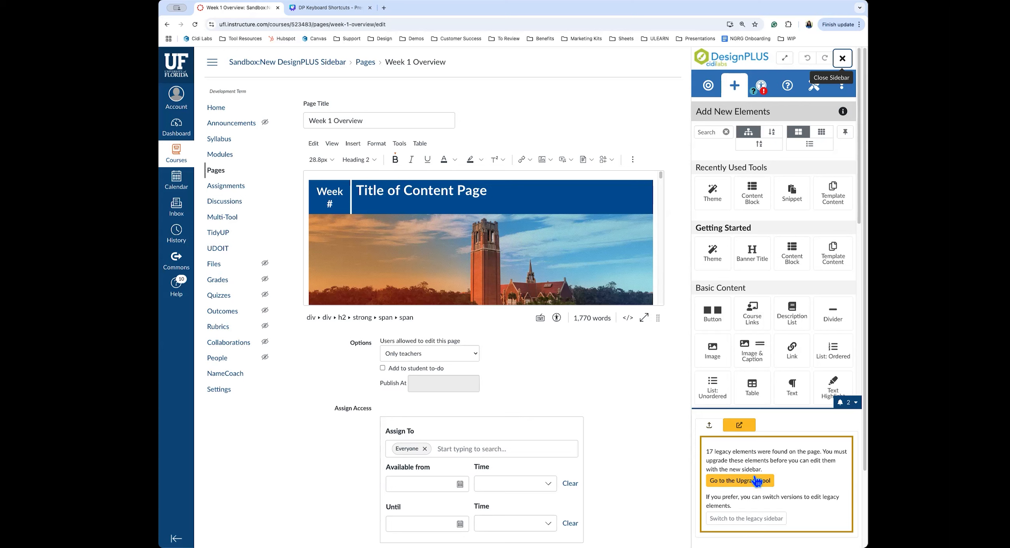
Switch the DesignPLUS sidebar to its Accessibility / Usability tools
{"action": "left_click", "coordinate": [762, 94]}
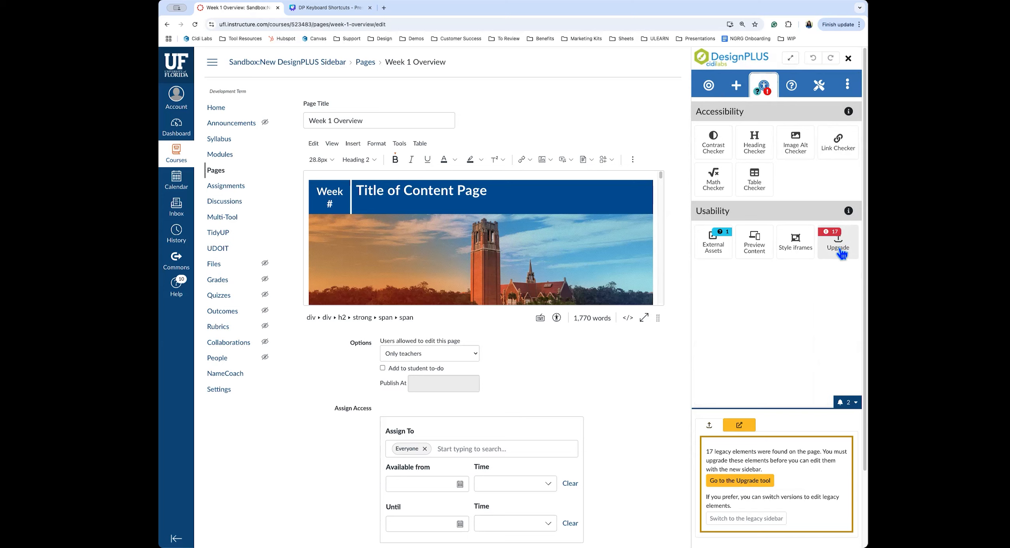
Open the Upgrade tool listing 17 legacy items and expand the editor to full screen
{"action": "left_click", "coordinate": [839, 249]}
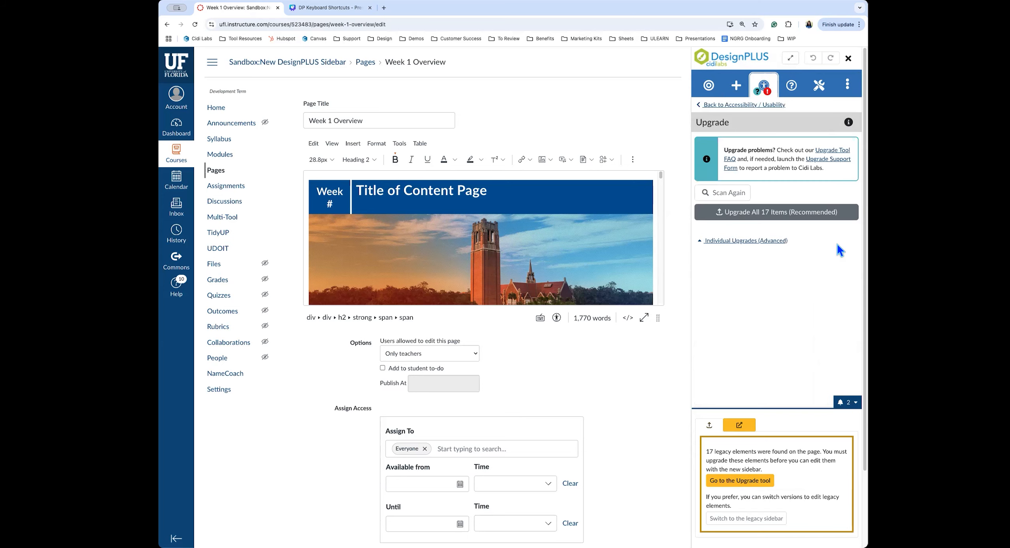
{"action": "left_click", "coordinate": [790, 58]}
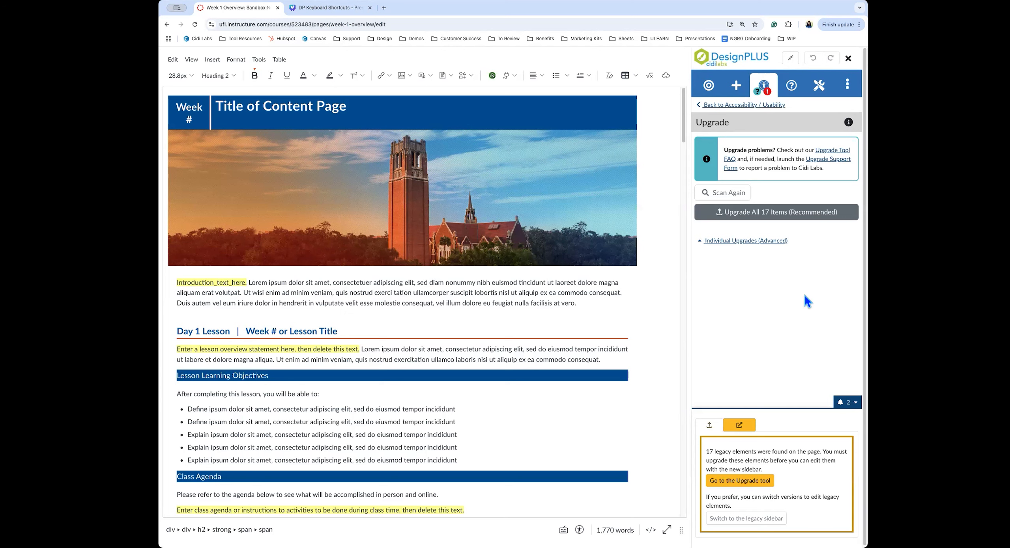
Run 'Upgrade All 17 Items (Recommended)' on the Week 1 Overview page
{"action": "left_click", "coordinate": [771, 213]}
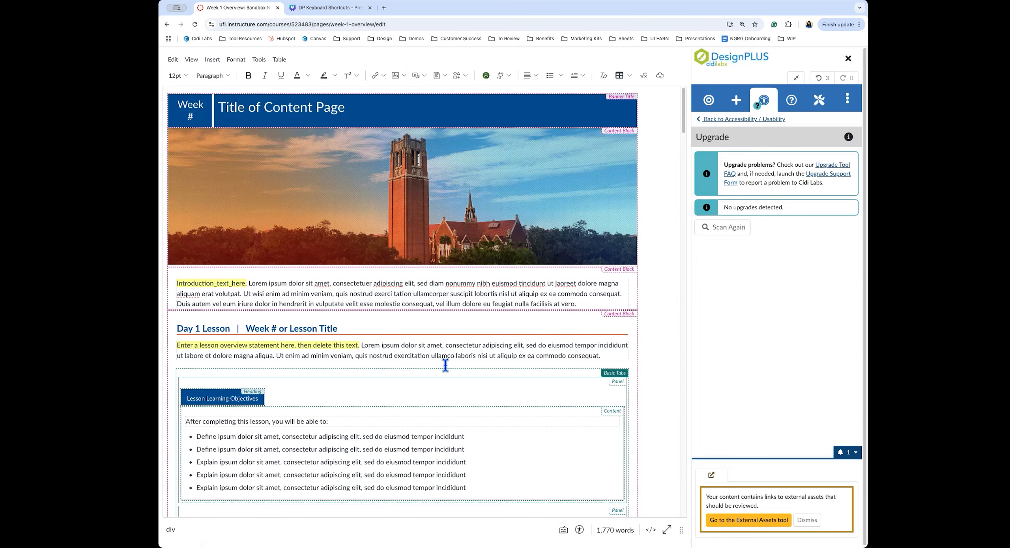
Exit DesignPLUS full-screen mode and save the upgraded Week 1 Overview page
{"action": "left_click", "coordinate": [795, 77]}
{"action": "left_click", "coordinate": [645, 510]}
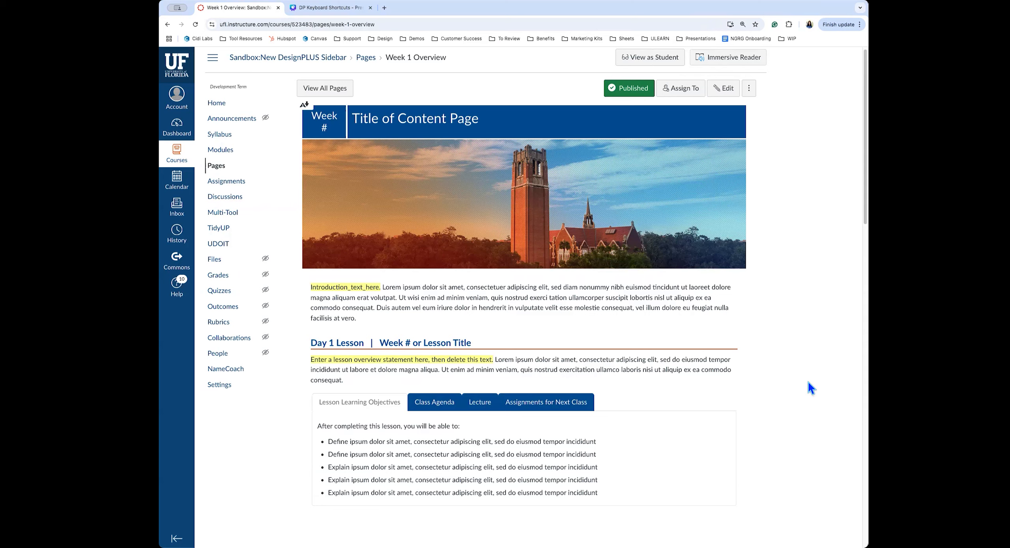
Go to the course Settings page and reopen the DesignPLUS sidebar on Course Tools
{"action": "left_click", "coordinate": [222, 393]}
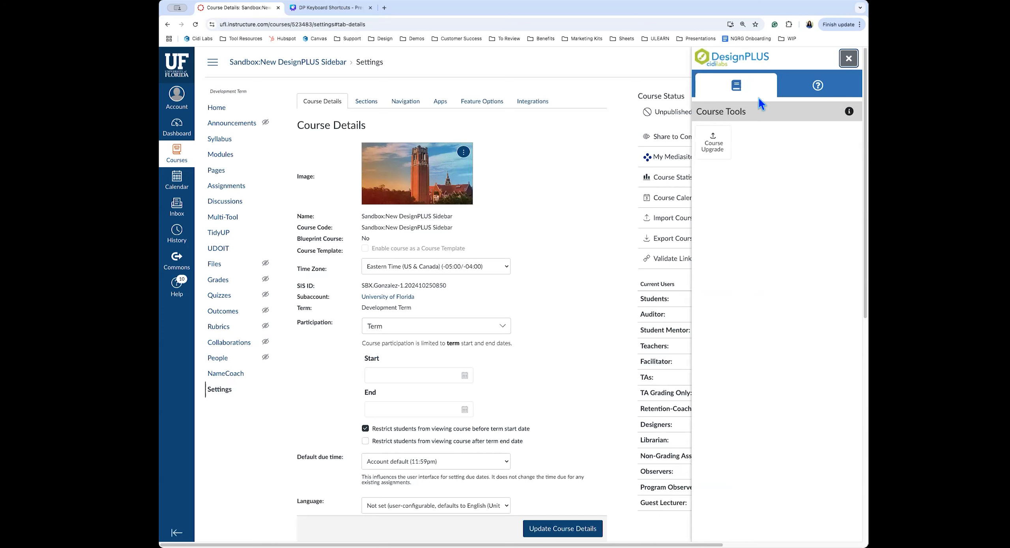
{"action": "left_click", "coordinate": [848, 59]}
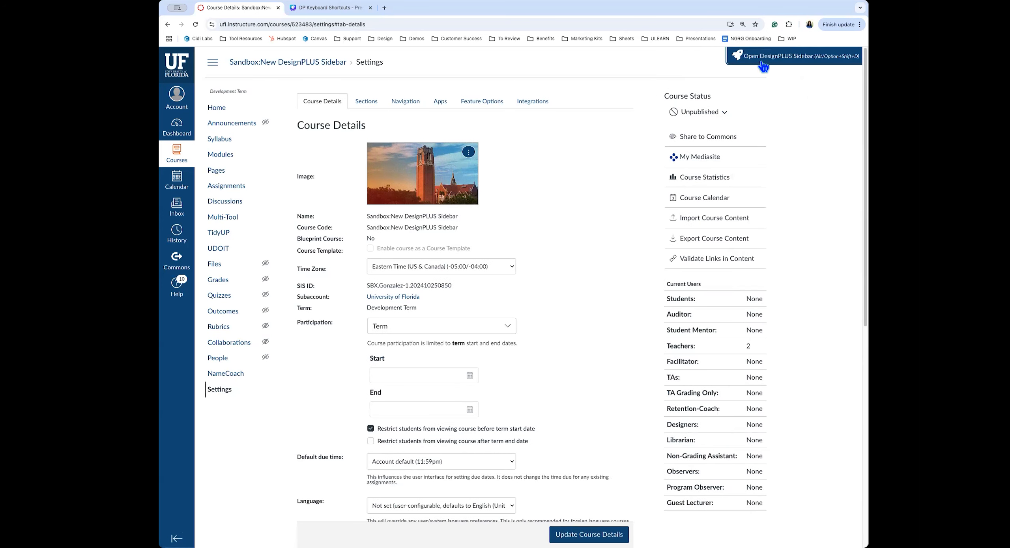
{"action": "left_click", "coordinate": [801, 66]}
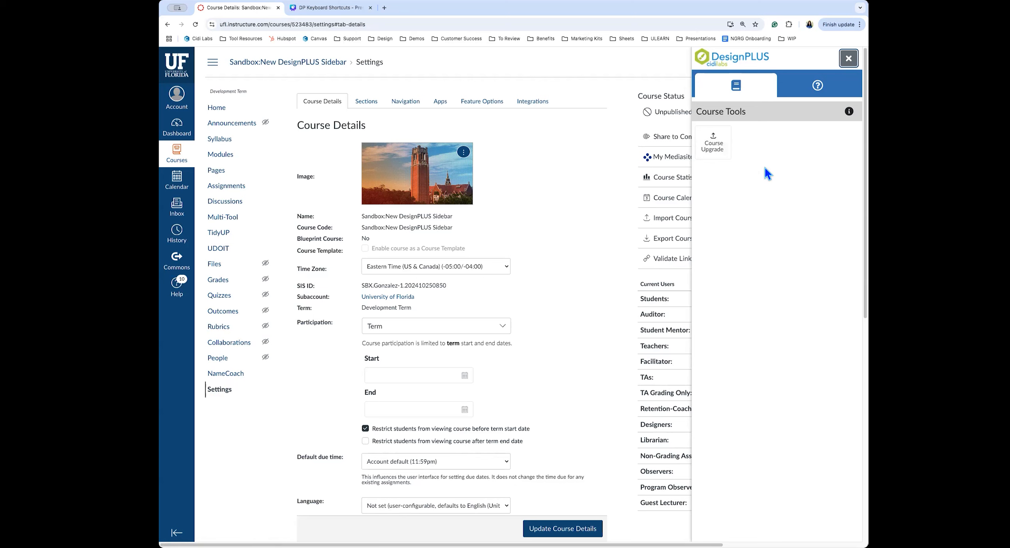
Run Course Upgrade from Course Tools and show the 75 legacy items needing review
{"action": "left_click", "coordinate": [713, 148]}
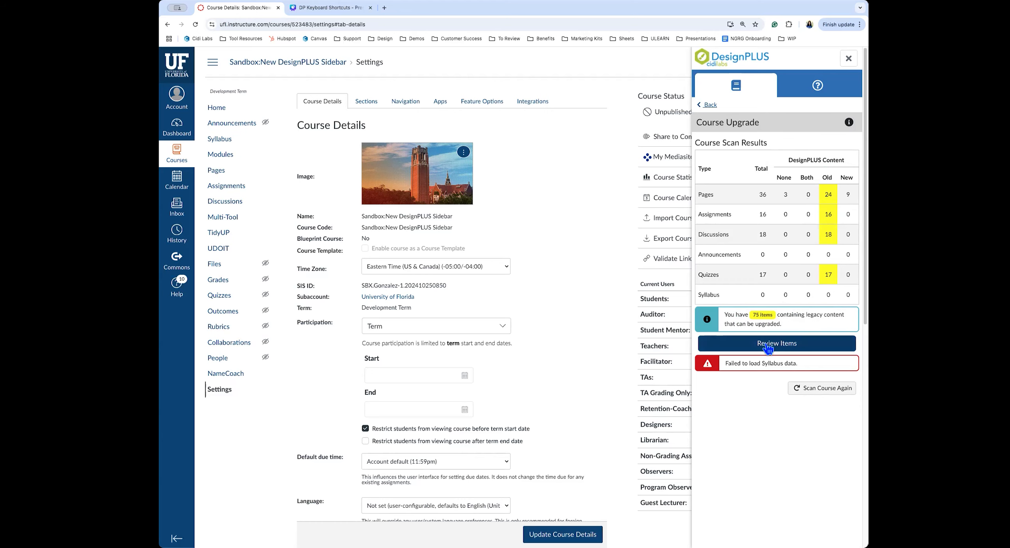
{"action": "left_click", "coordinate": [807, 345]}
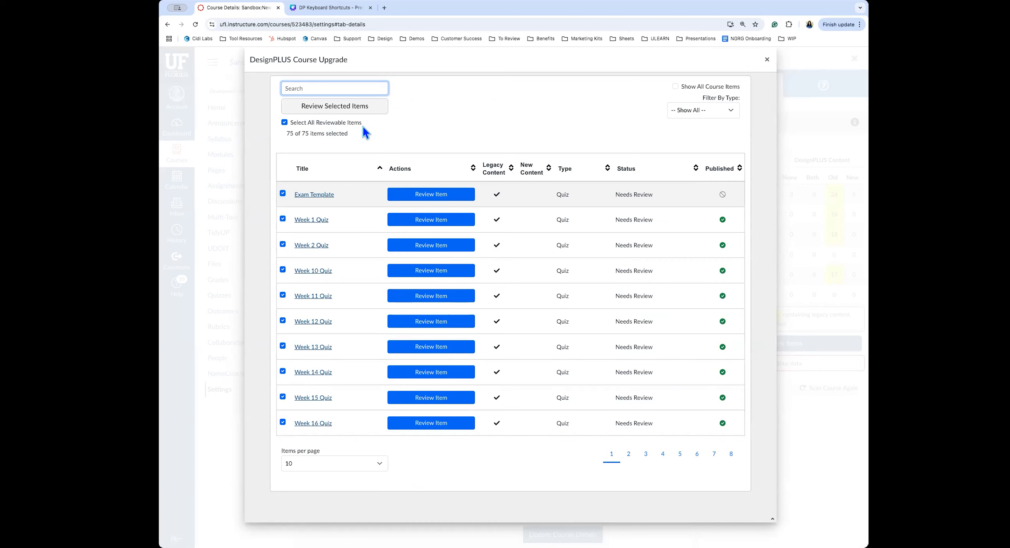
Begin reviewing the selected items, starting with the 'Canvas Peer Review: Student Instructions' upgraded preview
{"action": "left_click", "coordinate": [349, 108]}
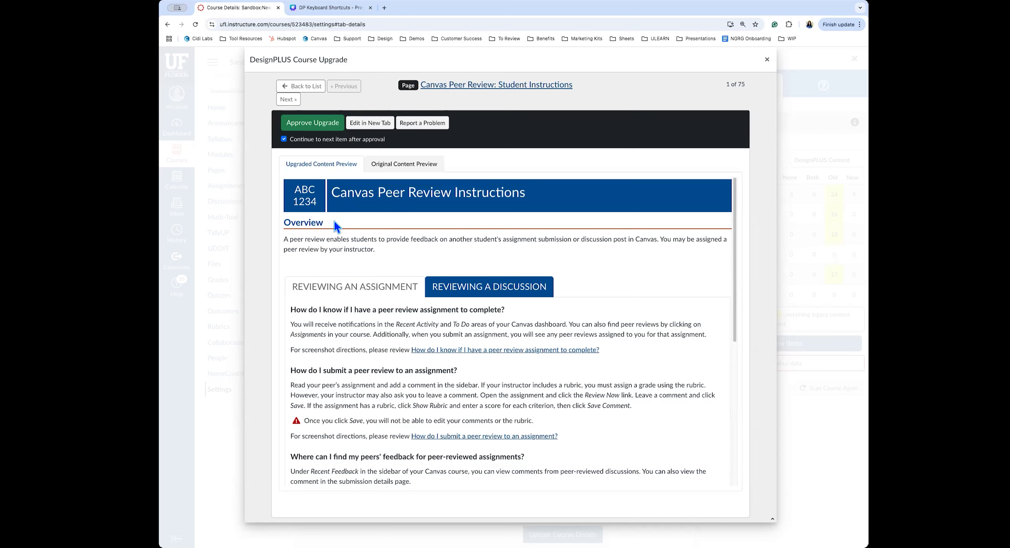
Compare original and upgraded versions, then approve the peer review page and Course Questions Forum upgrades
{"action": "left_click", "coordinate": [427, 171]}
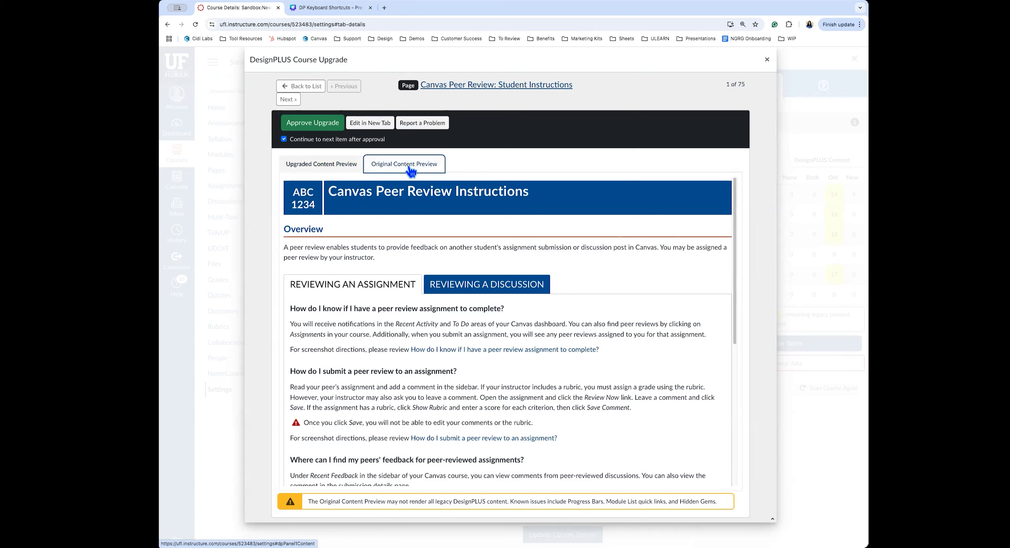
{"action": "left_click", "coordinate": [315, 169]}
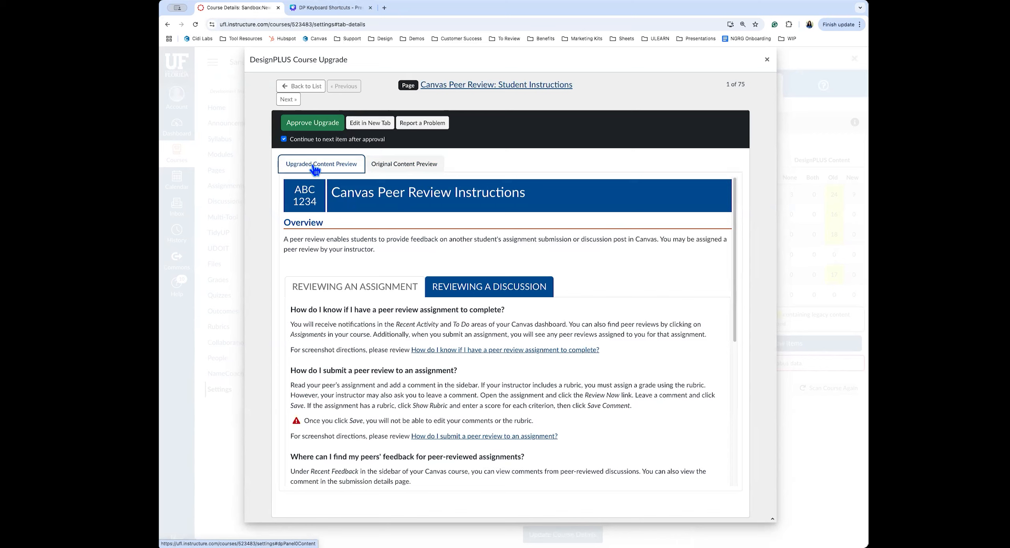
{"action": "left_click", "coordinate": [310, 125]}
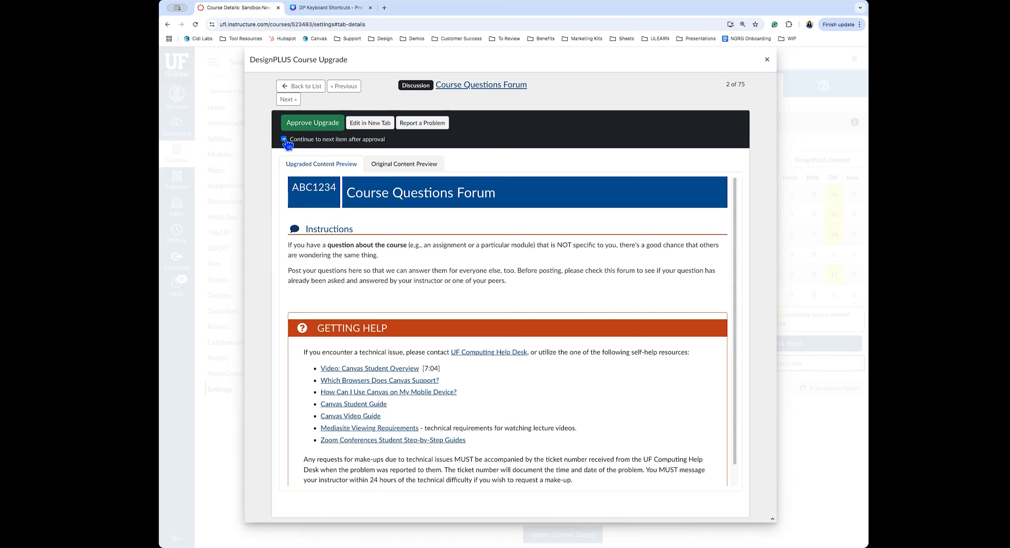
{"action": "left_click", "coordinate": [429, 167]}
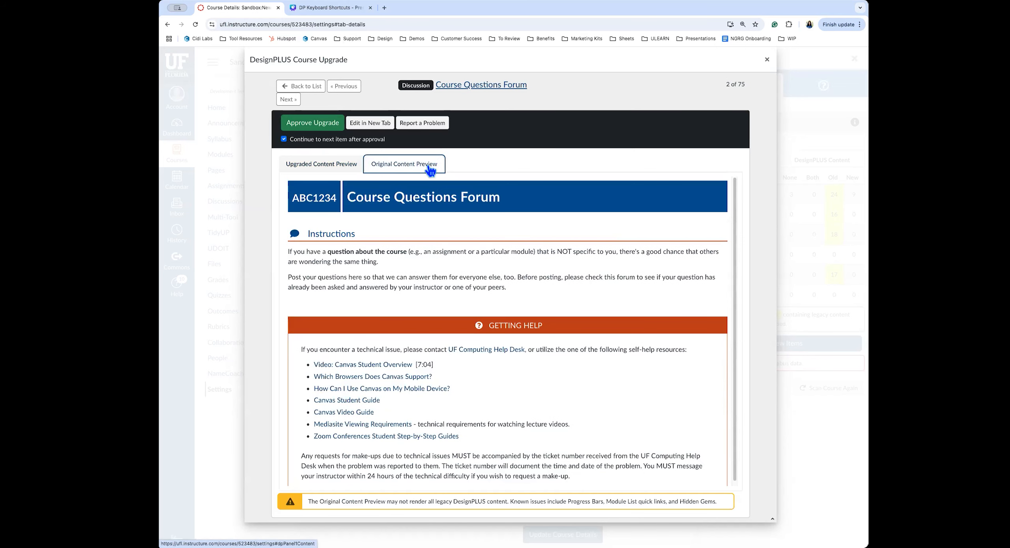
{"action": "left_click", "coordinate": [339, 168]}
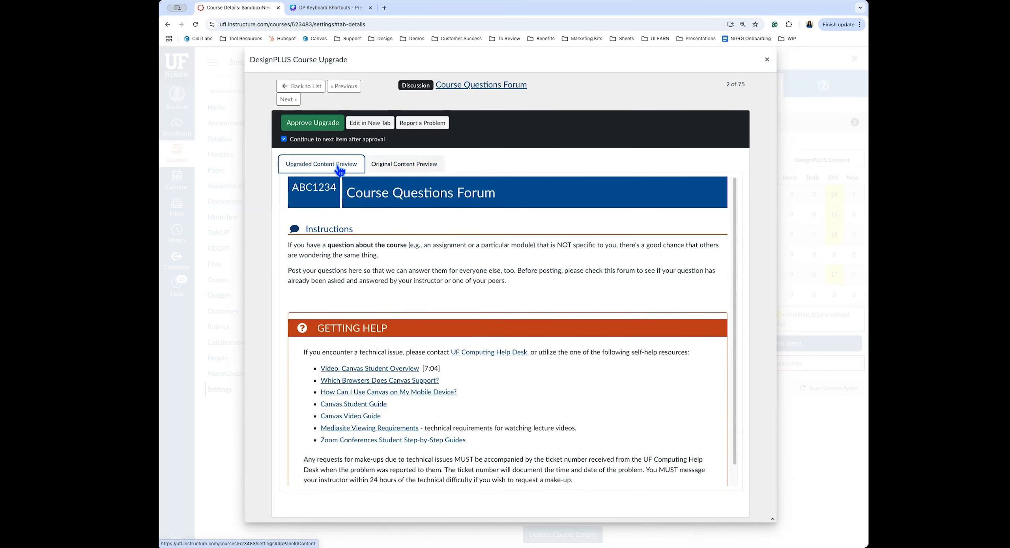
{"action": "left_click", "coordinate": [316, 124]}
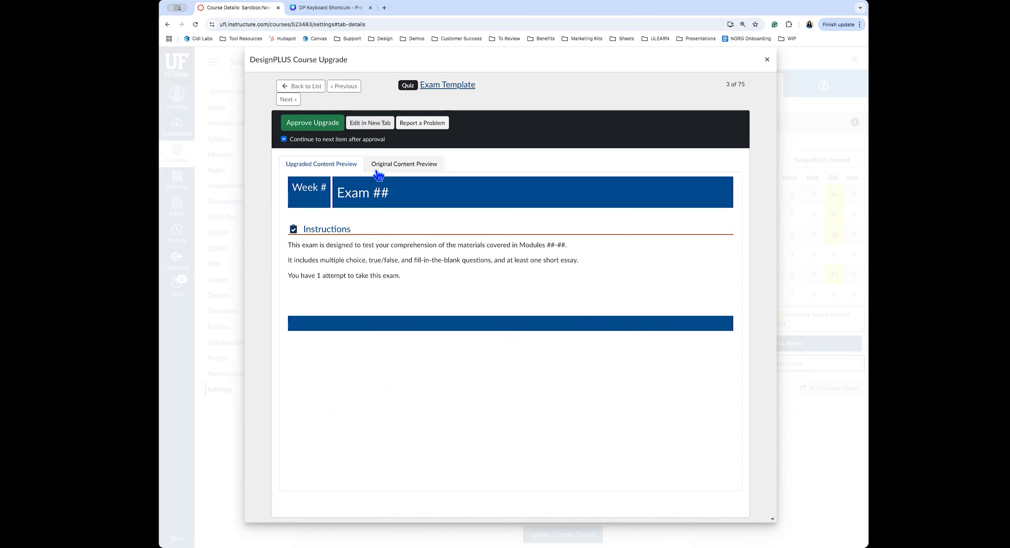
Compare the Exam Template's original and upgraded content without approving, then go back to the list
{"action": "left_click", "coordinate": [386, 165]}
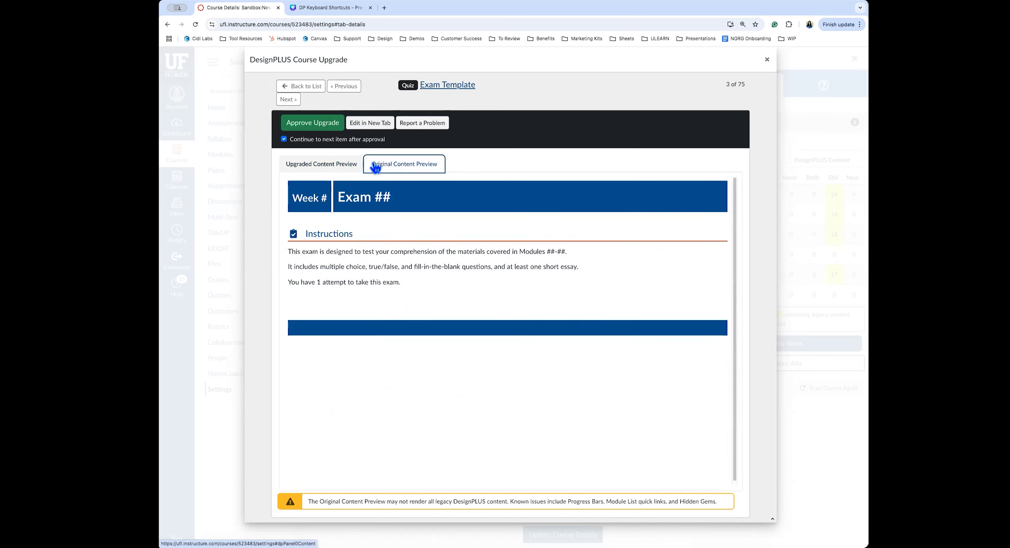
{"action": "left_click", "coordinate": [337, 168]}
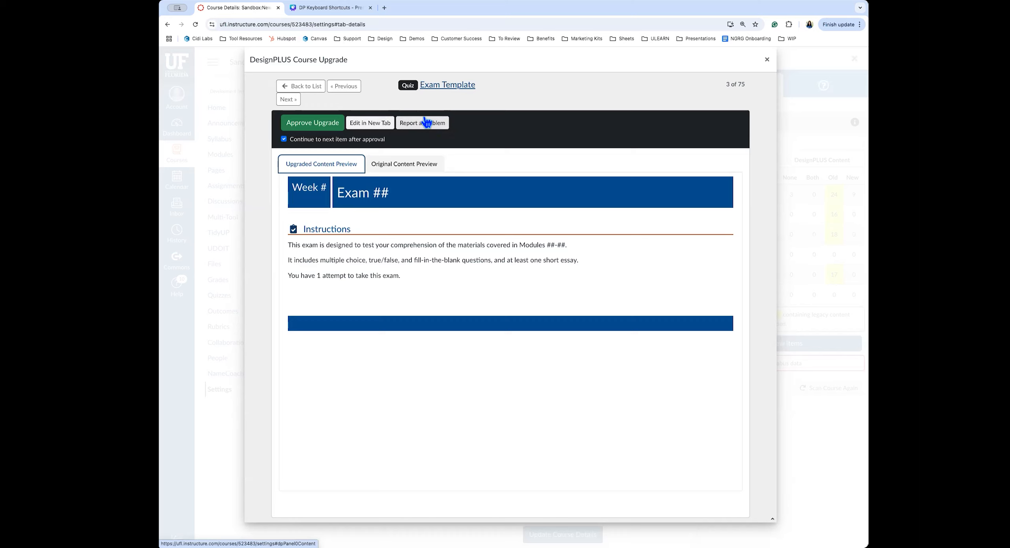
{"action": "left_click", "coordinate": [295, 86]}
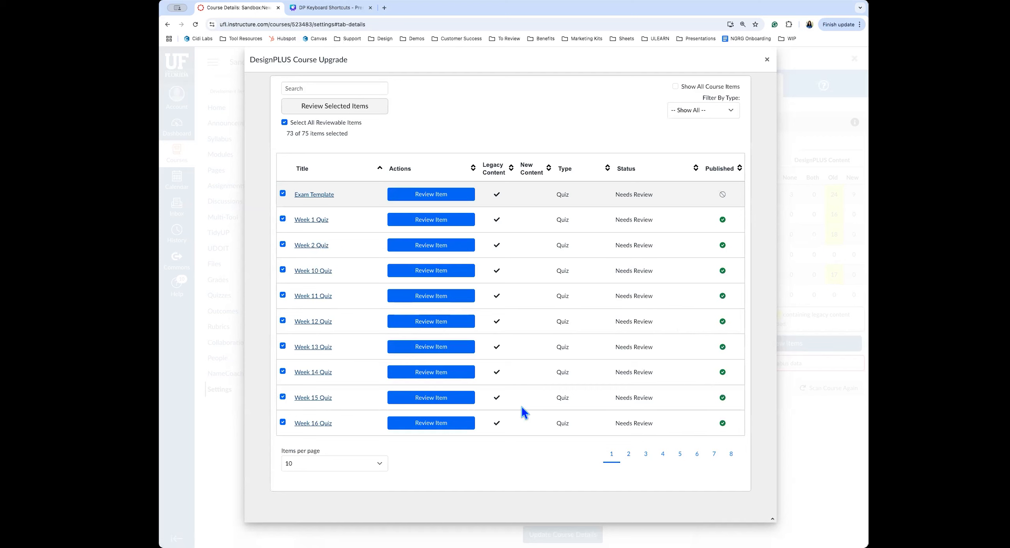
Dismiss the Course Upgrade window, then the DesignPLUS sidebar, returning to course Settings
{"action": "left_click", "coordinate": [766, 60]}
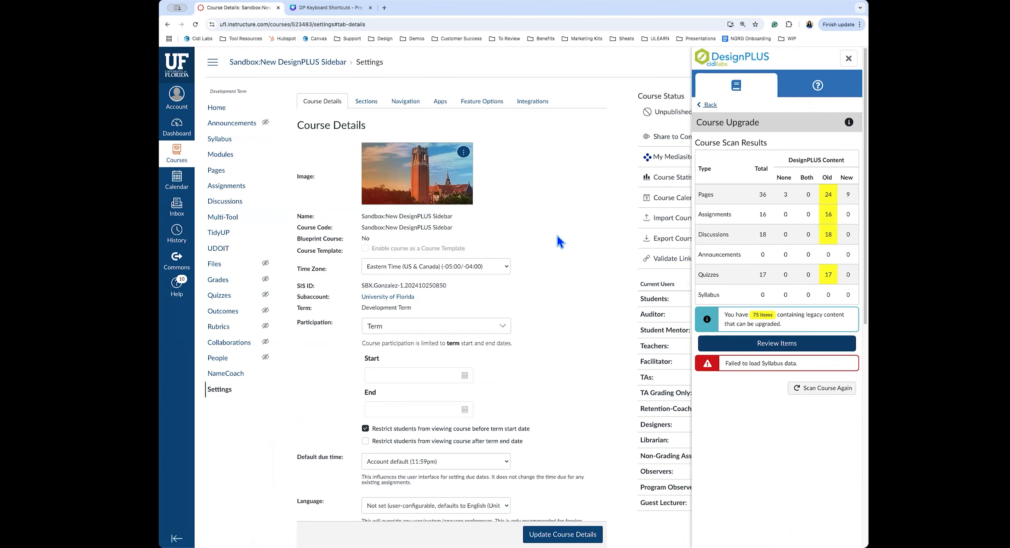
{"action": "left_click", "coordinate": [848, 58]}
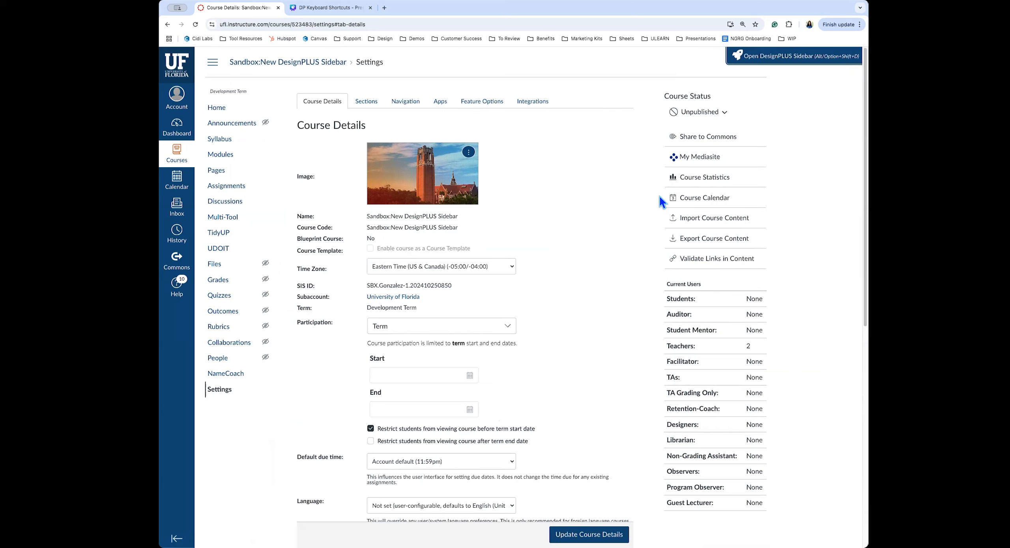
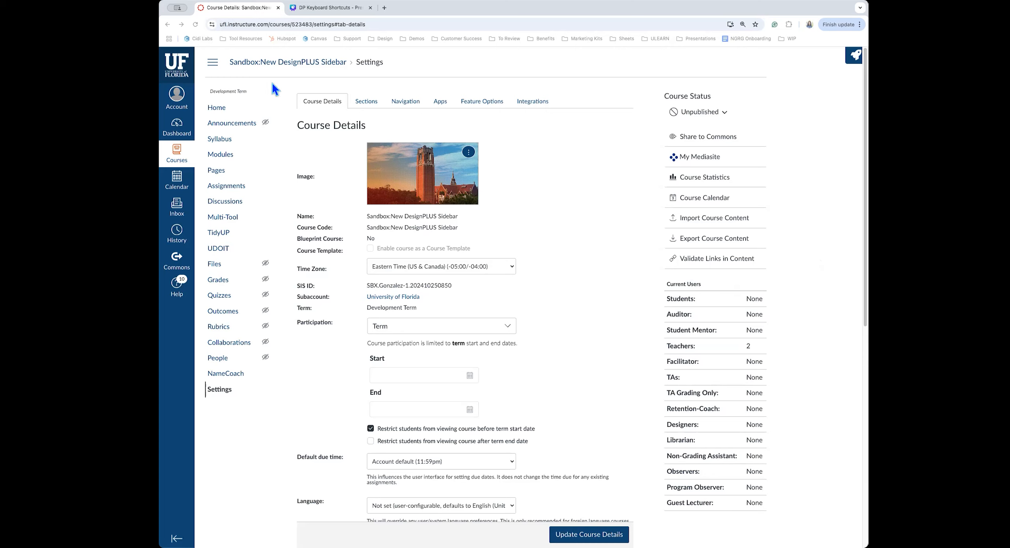
Go to Modules, open the Using Templates page, and put it into edit mode
{"action": "left_click", "coordinate": [227, 158]}
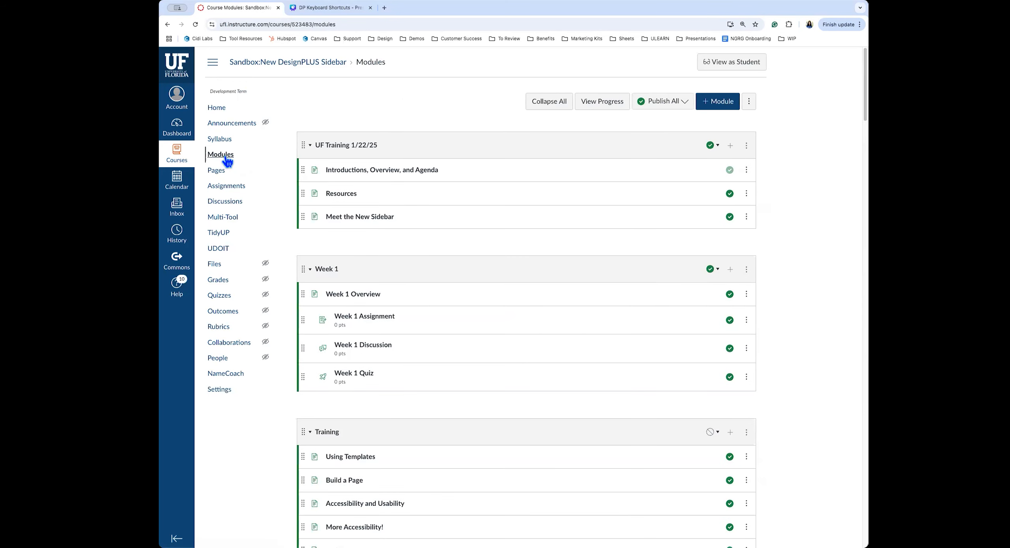
{"action": "left_click", "coordinate": [368, 457]}
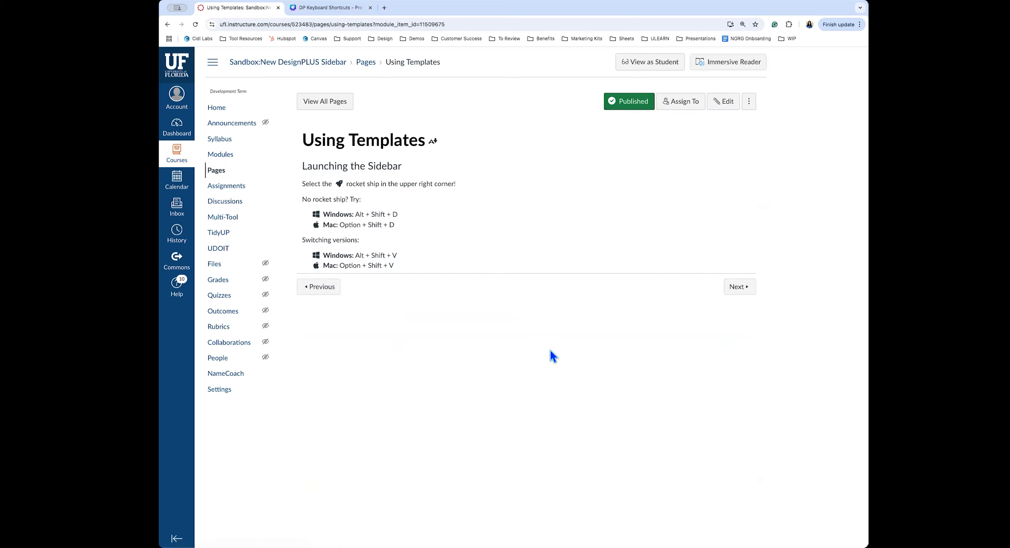
{"action": "left_click", "coordinate": [722, 106]}
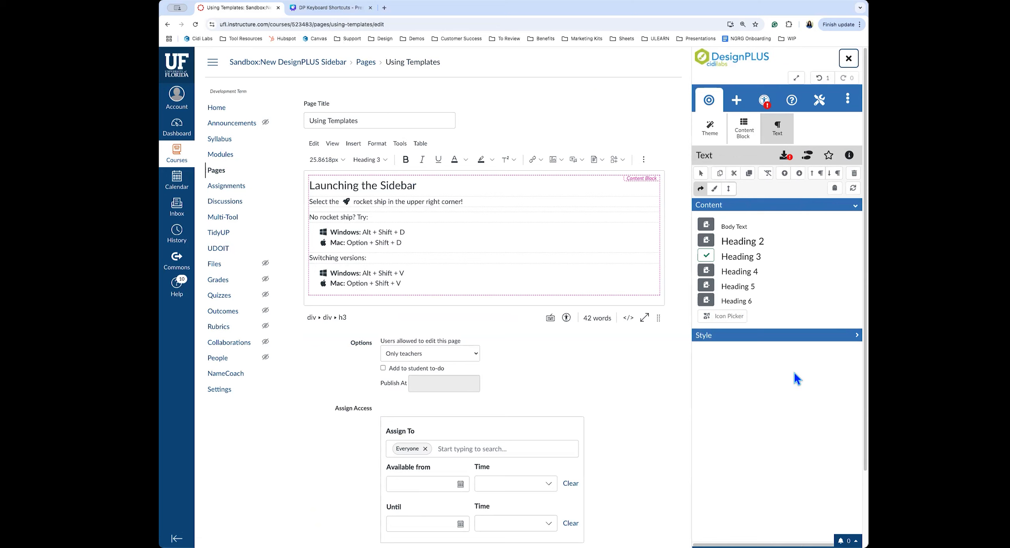
Show the DesignPLUS sidebar's User Settings, scrolled down to the Enable Beta Tools option
{"action": "left_click", "coordinate": [848, 103]}
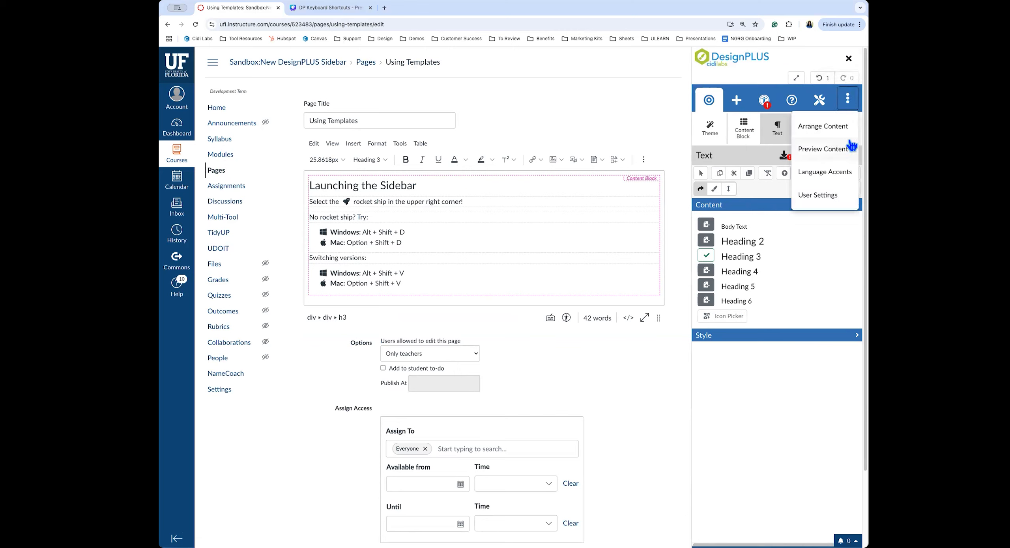
{"action": "left_click", "coordinate": [826, 201]}
{"action": "scroll", "coordinate": [807, 223], "scroll_direction": "down", "scroll_amount": 8}
{"action": "scroll", "coordinate": [806, 223], "scroll_direction": "down", "scroll_amount": 5}
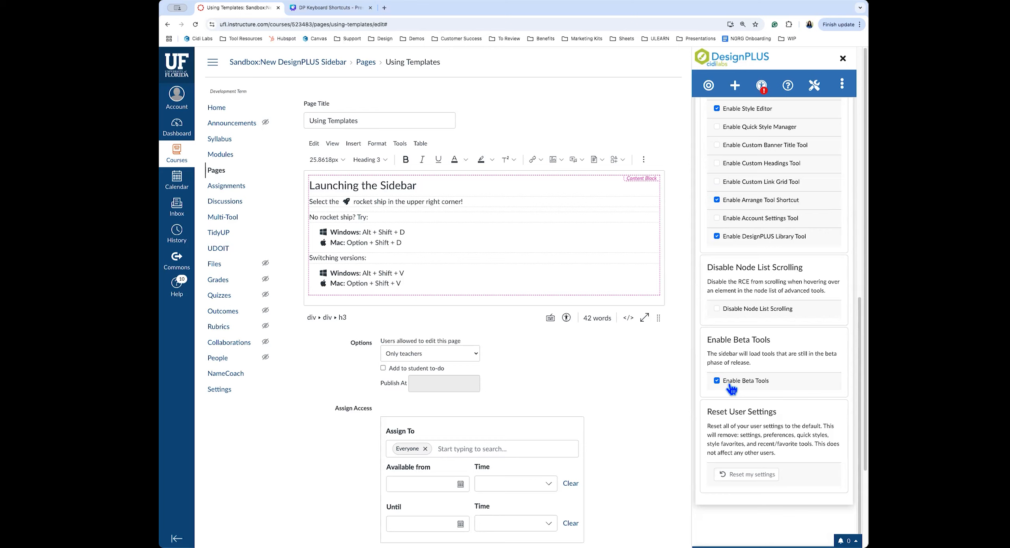
{"action": "left_click", "coordinate": [744, 386]}
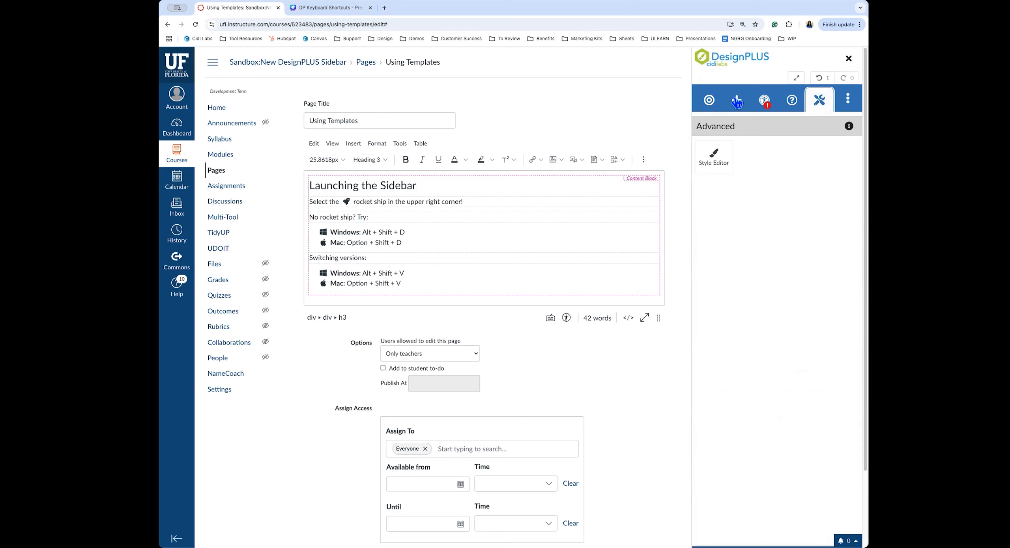
{"action": "left_click", "coordinate": [747, 134]}
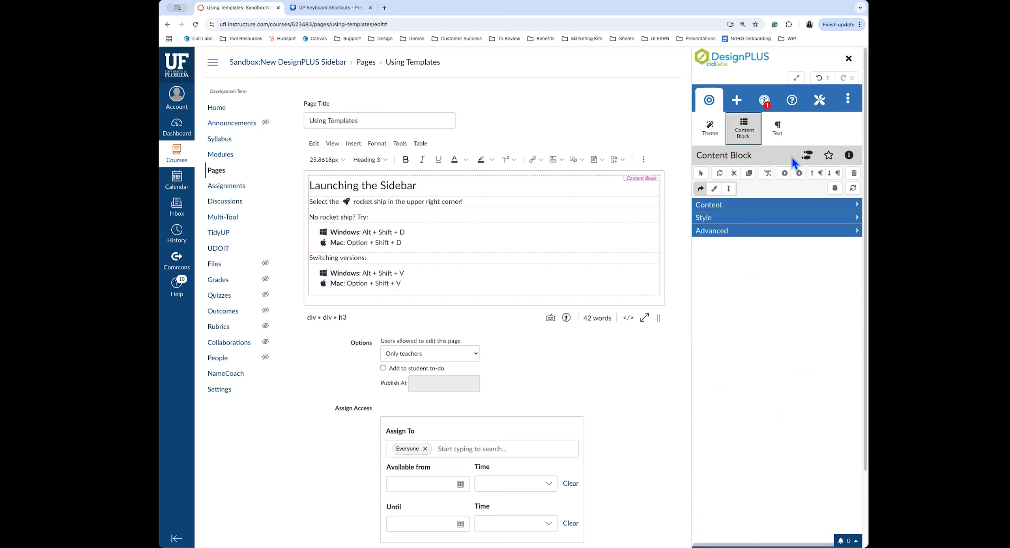
{"action": "left_click", "coordinate": [847, 103]}
{"action": "left_click", "coordinate": [836, 202]}
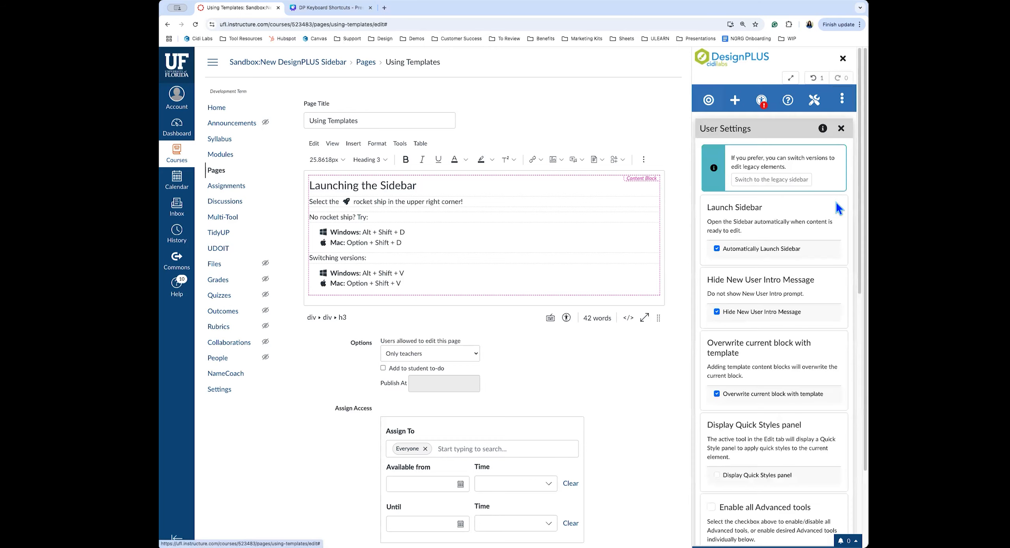
{"action": "scroll", "coordinate": [788, 426], "scroll_direction": "down", "scroll_amount": 10}
{"action": "left_click", "coordinate": [748, 399]}
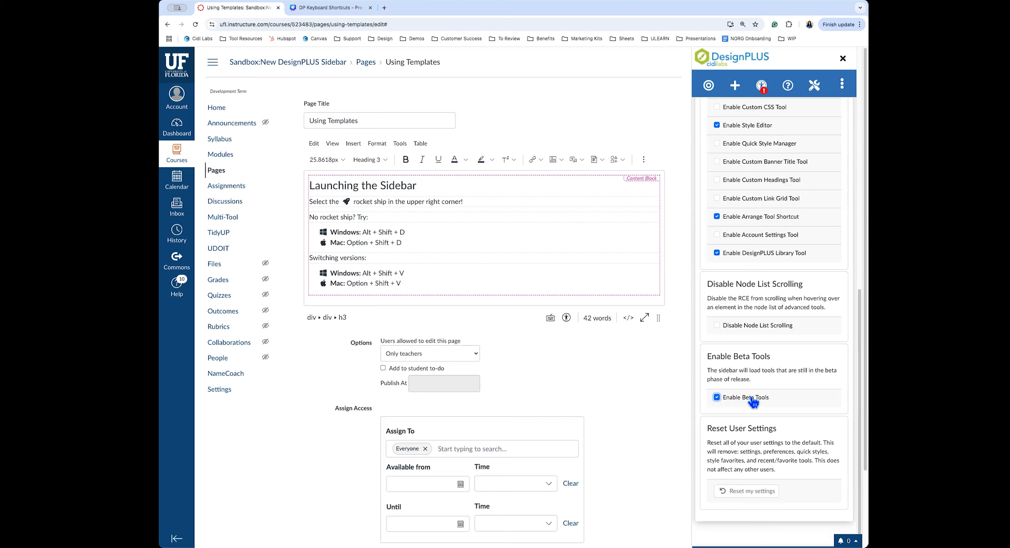
{"action": "left_click", "coordinate": [734, 85]}
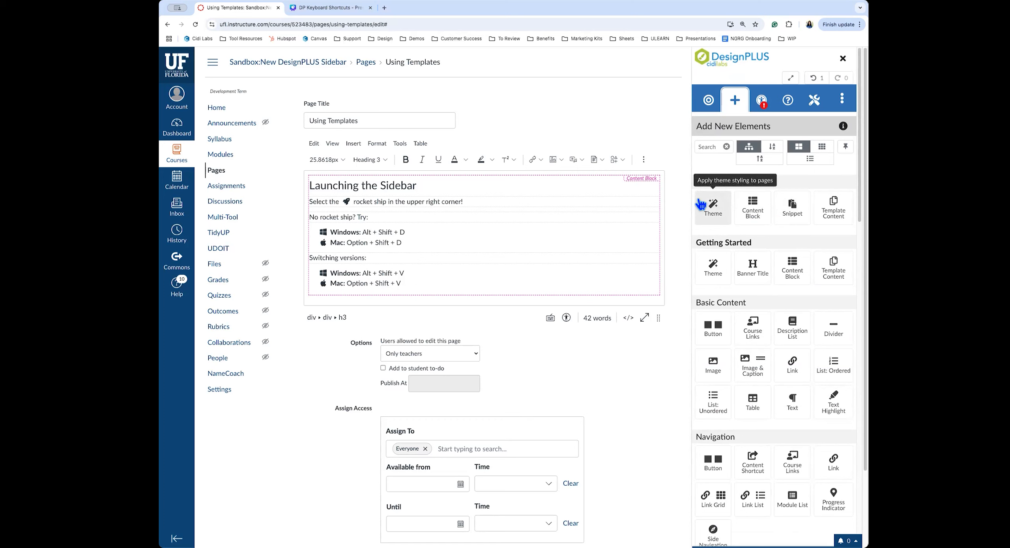
{"action": "left_click", "coordinate": [844, 104]}
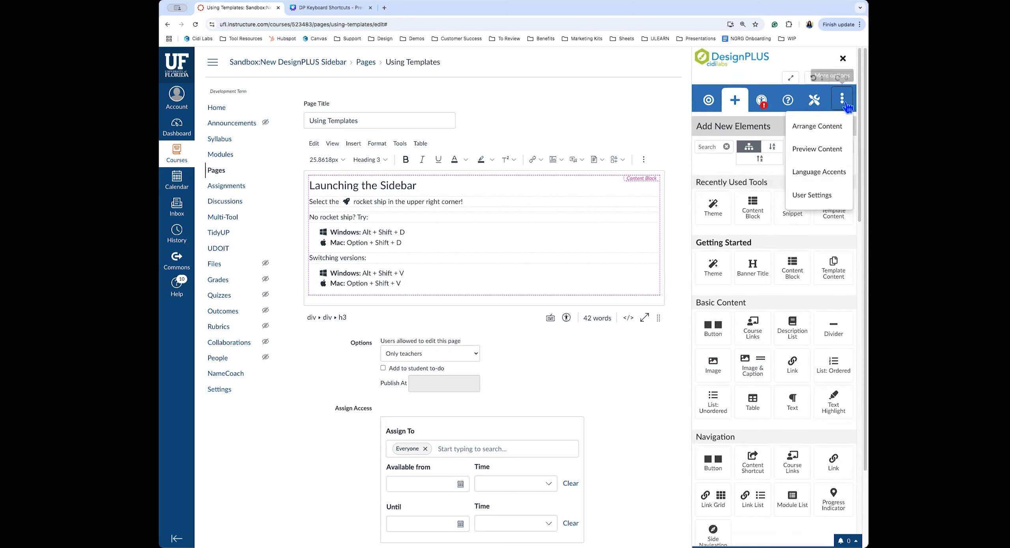
{"action": "left_click", "coordinate": [816, 196]}
{"action": "scroll", "coordinate": [822, 359], "scroll_direction": "down", "scroll_amount": 6}
{"action": "scroll", "coordinate": [823, 369], "scroll_direction": "down", "scroll_amount": 5}
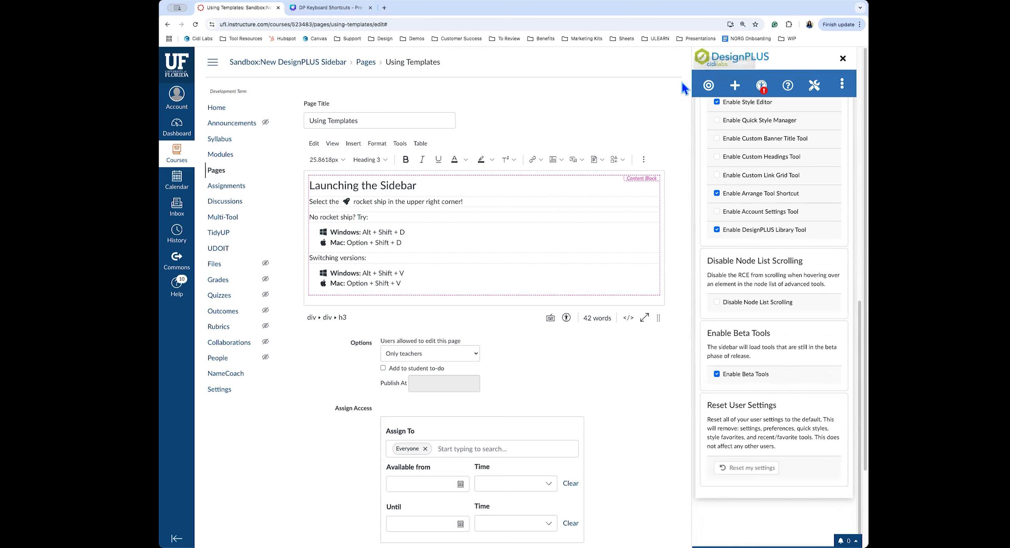
{"action": "left_click", "coordinate": [708, 86]}
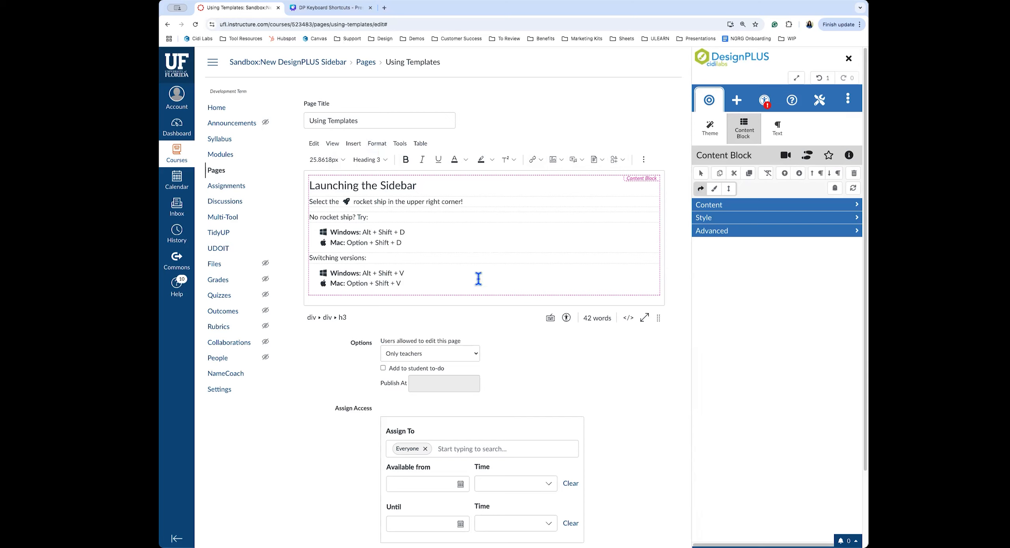
Make the page editor fullscreen and show the sidebar's Add New Elements panel
{"action": "left_click", "coordinate": [796, 79]}
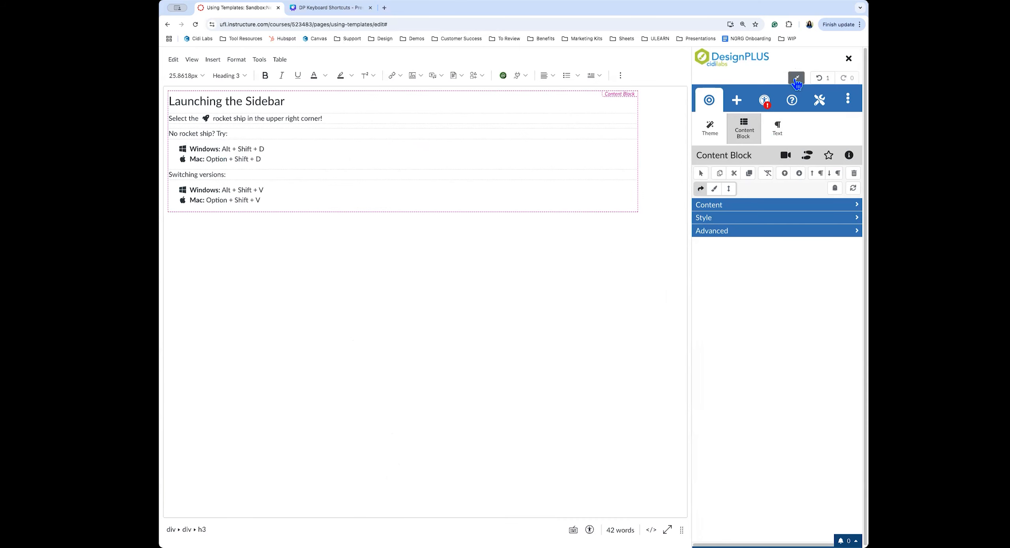
{"action": "left_click", "coordinate": [738, 108]}
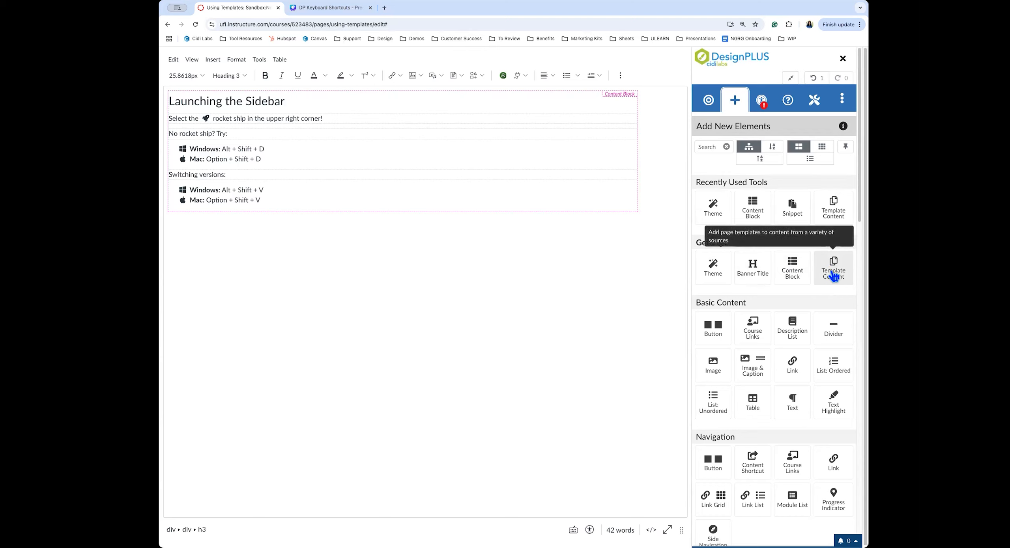
Filter the elements by 'template' and add a Template Content block to the page
{"action": "left_click", "coordinate": [716, 146]}
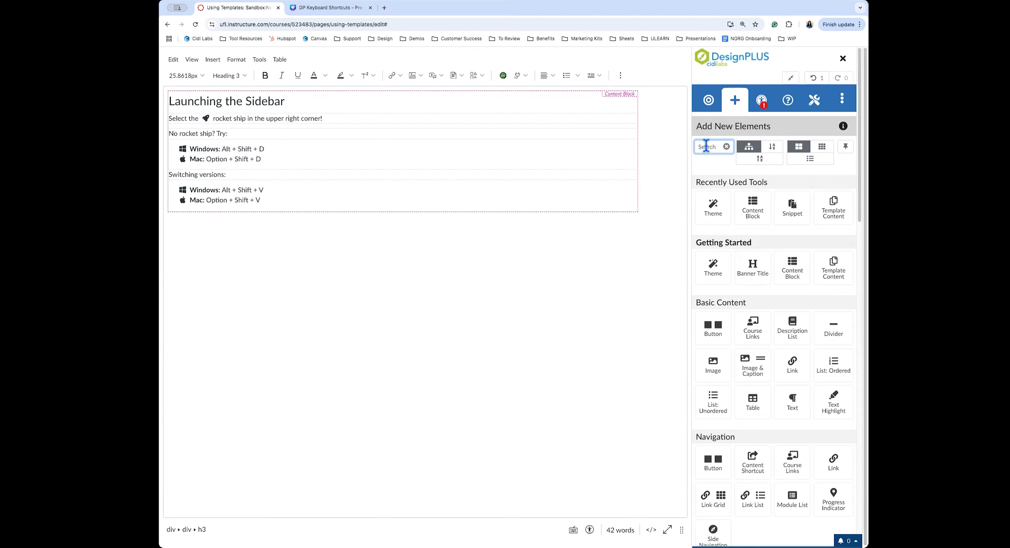
{"action": "type", "text": "template"}
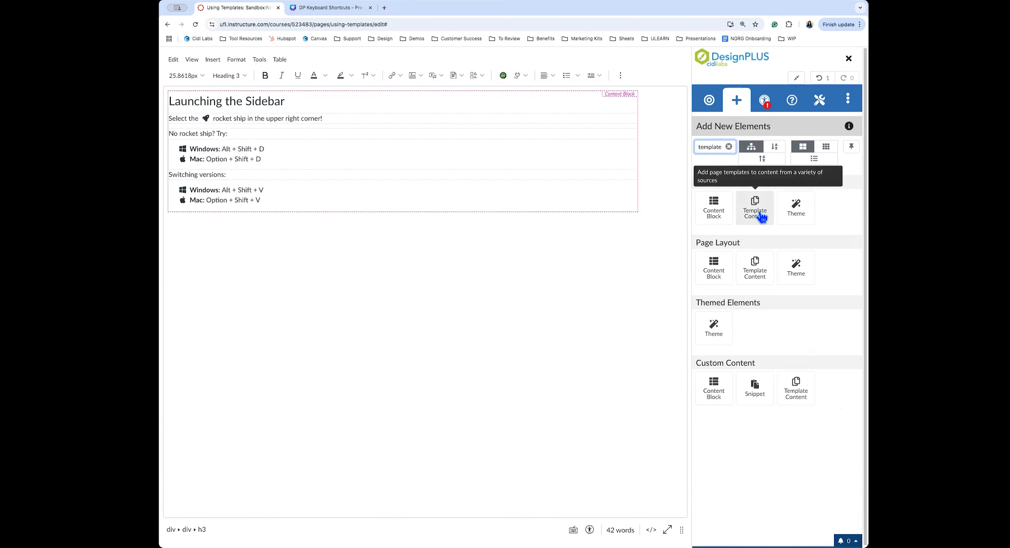
{"action": "left_click", "coordinate": [761, 217]}
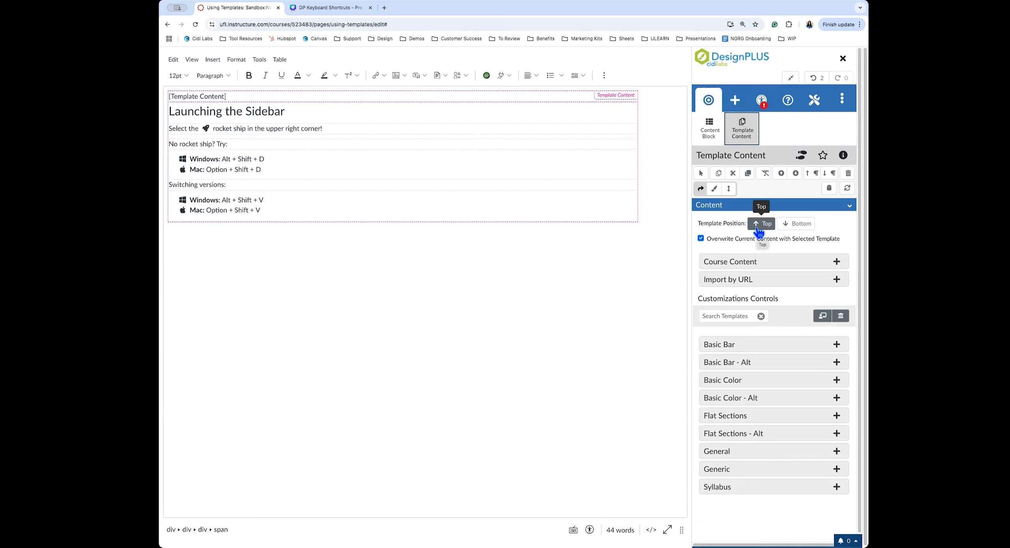
Set Template Position to Bottom, disable Overwrite Current Content, and expand Course Content sources
{"action": "left_click", "coordinate": [800, 229]}
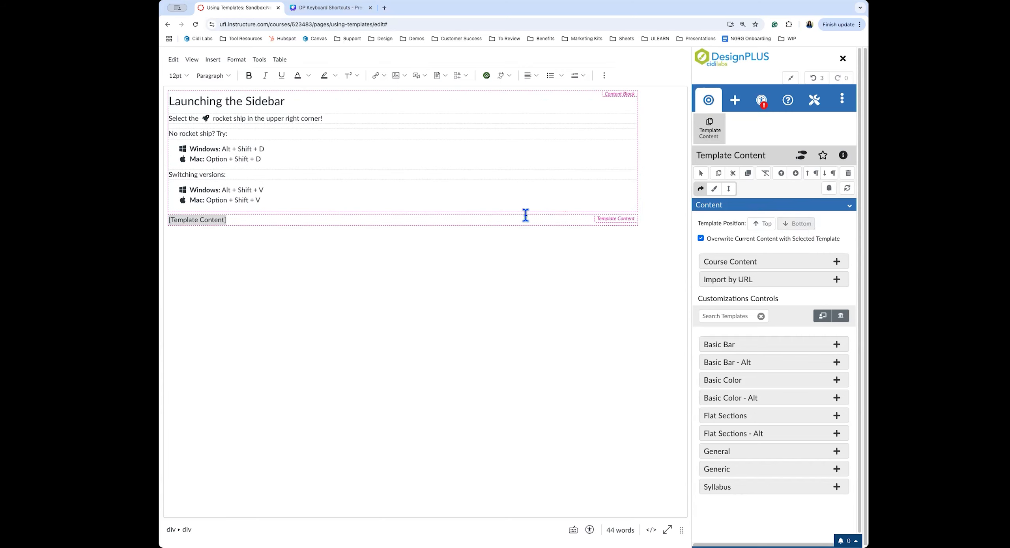
{"action": "left_click", "coordinate": [701, 238]}
{"action": "left_click", "coordinate": [757, 263]}
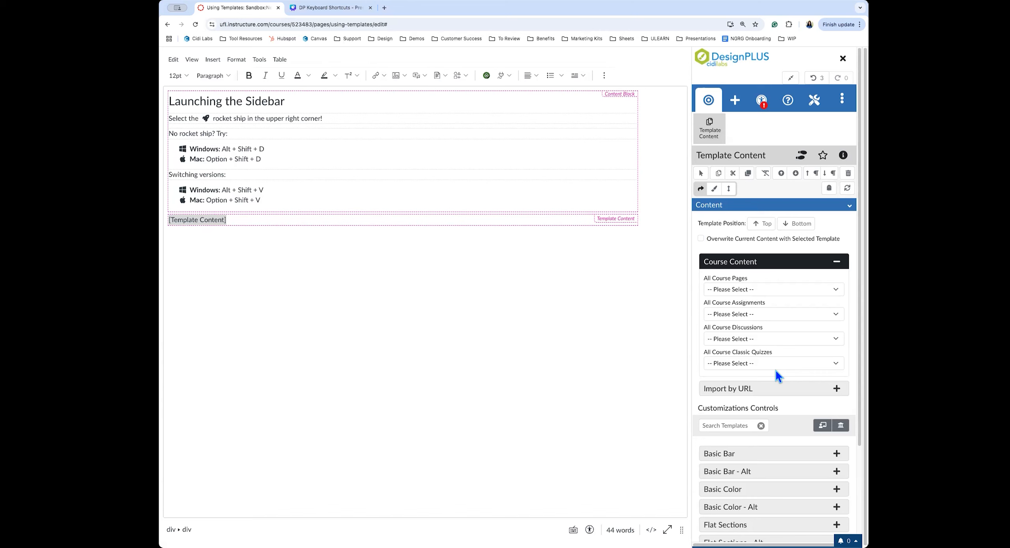
Browse All Course Assignments as template sources, then collapse Course Content and expand Import by URL
{"action": "left_click", "coordinate": [836, 314]}
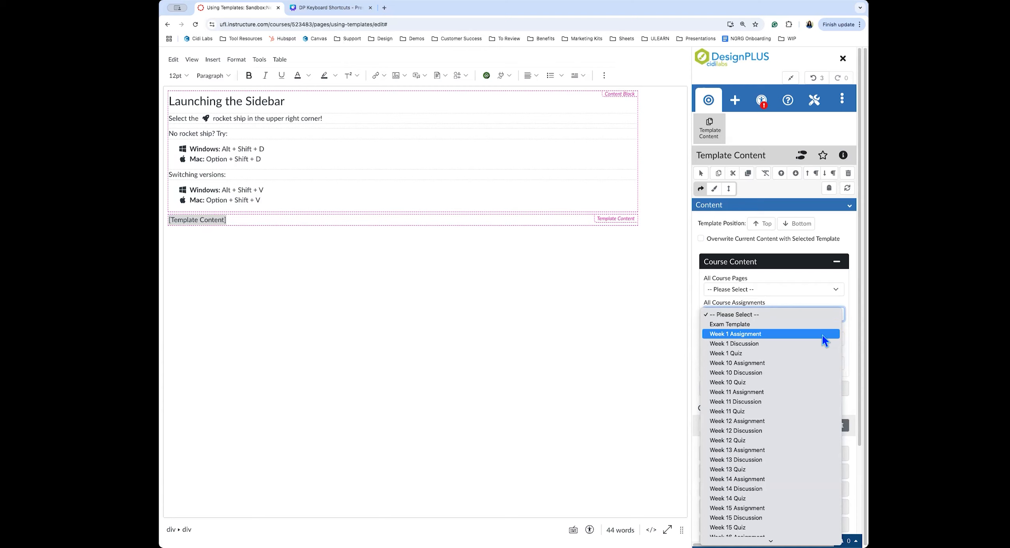
{"action": "left_click", "coordinate": [829, 262]}
{"action": "left_click", "coordinate": [833, 262]}
{"action": "left_click", "coordinate": [827, 287]}
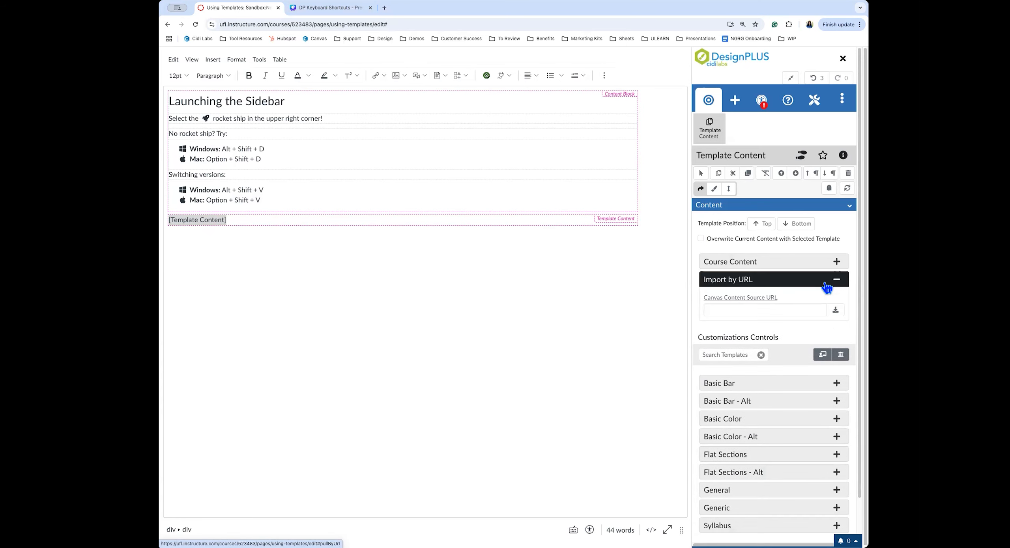
Collapse the Import by URL options to reveal the built-in template groups down to Syllabus
{"action": "left_click", "coordinate": [765, 283]}
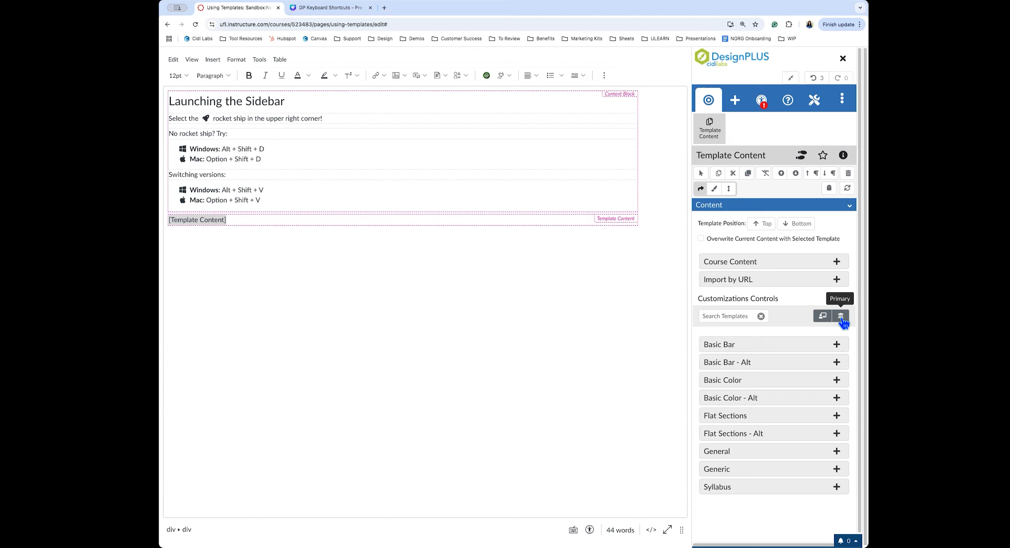
Switch template collections, expand Syllabus, and insert the UF Syllabus Template Example
{"action": "left_click", "coordinate": [823, 317]}
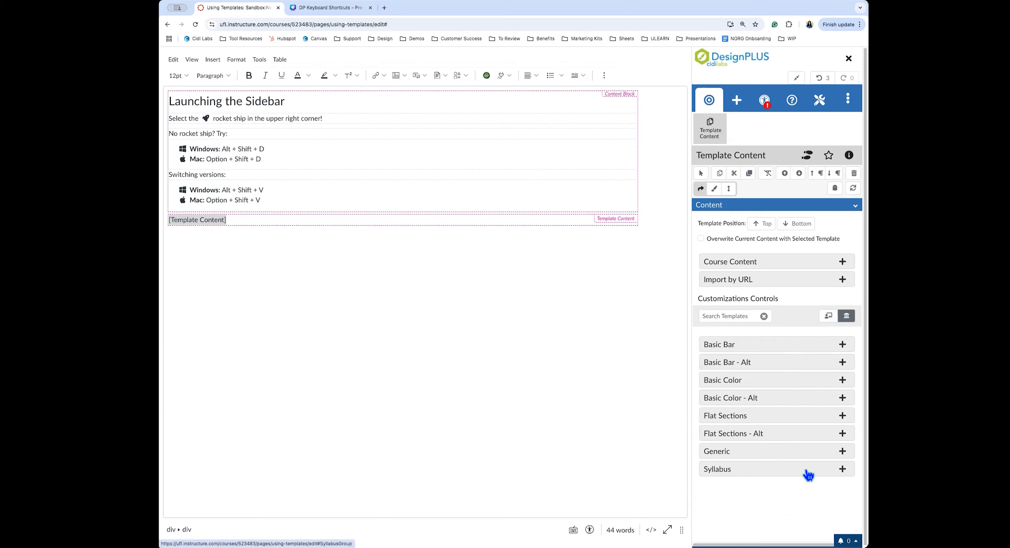
{"action": "left_click", "coordinate": [838, 471]}
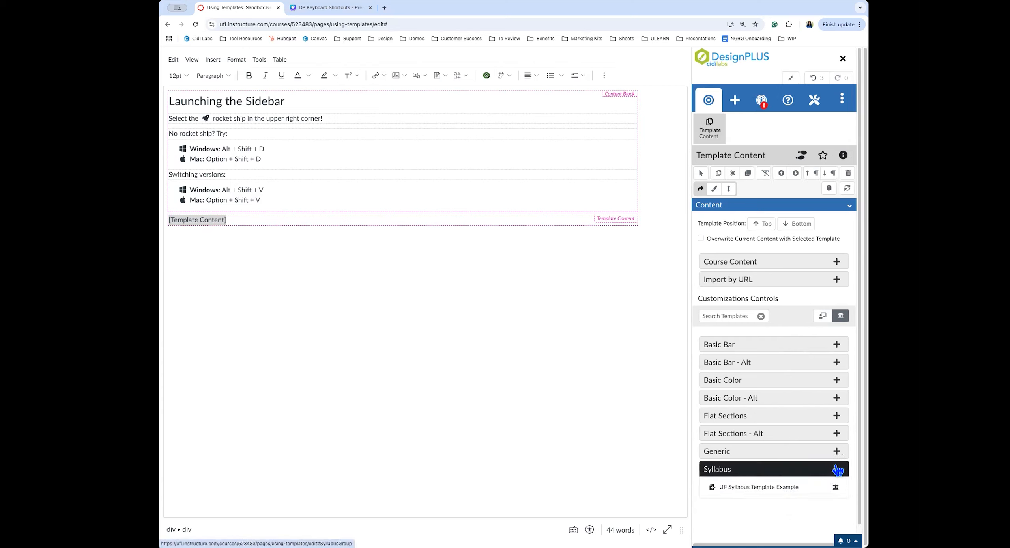
{"action": "mouse_move", "coordinate": [811, 487]}
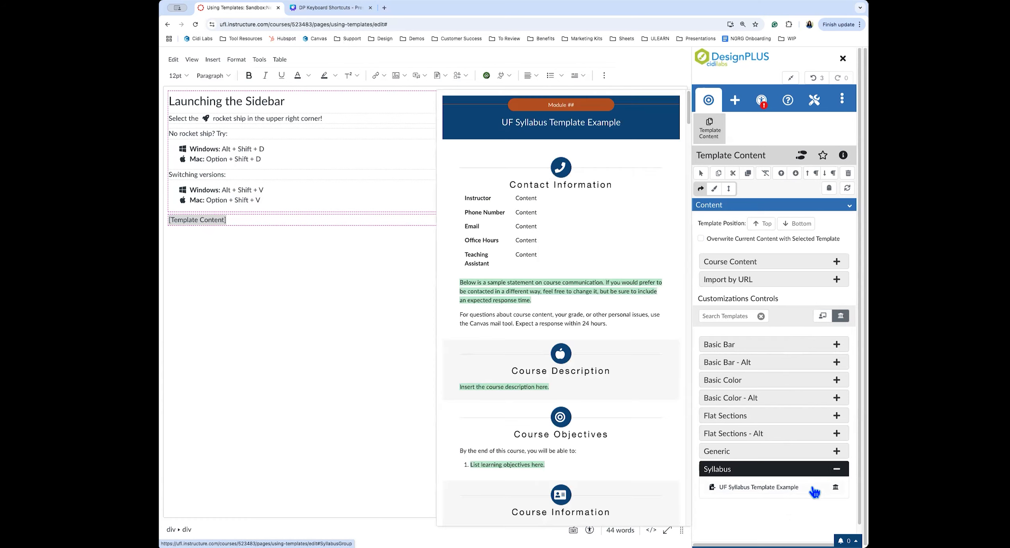
{"action": "left_click", "coordinate": [771, 488]}
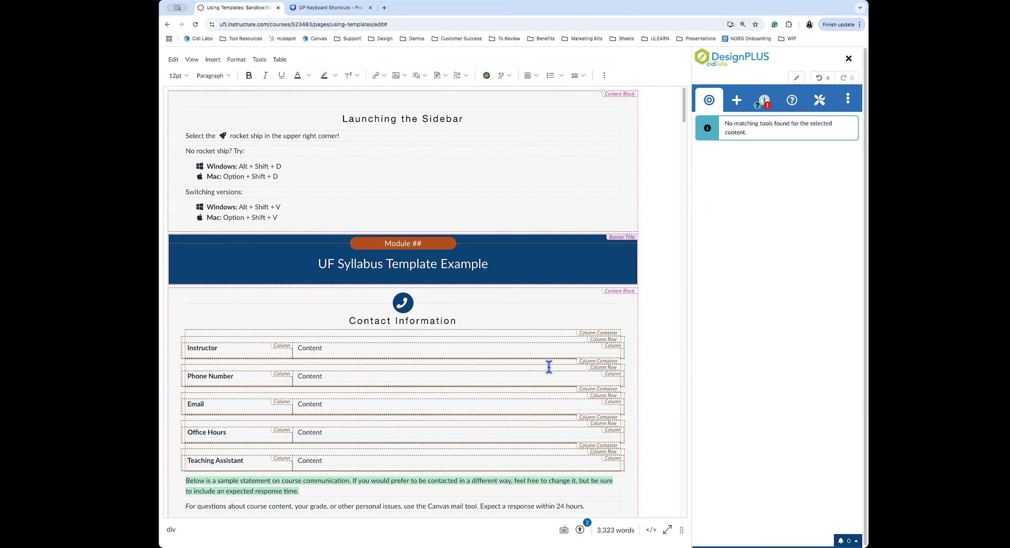
Place the caret after the Plagiarism list at the page end and show Add New Elements
{"action": "scroll", "coordinate": [547, 366], "scroll_direction": "down", "scroll_amount": 20}
{"action": "scroll", "coordinate": [545, 367], "scroll_direction": "down", "scroll_amount": 20}
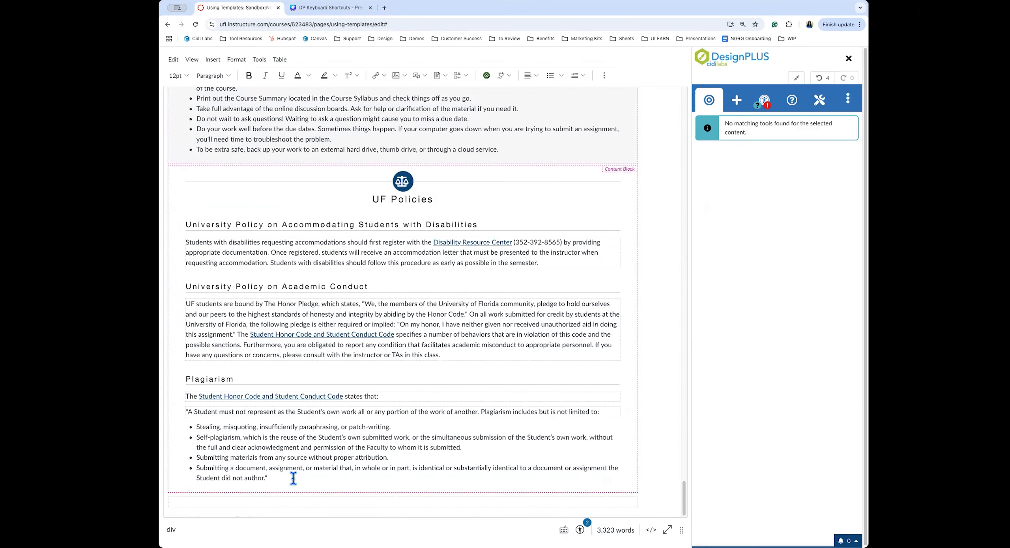
{"action": "left_click", "coordinate": [293, 478]}
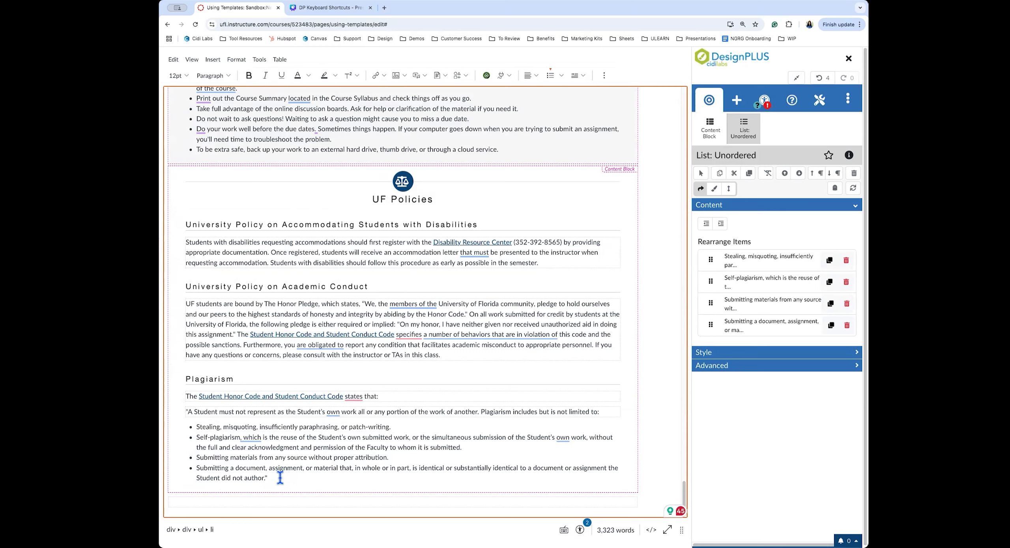
{"action": "left_click", "coordinate": [736, 102]}
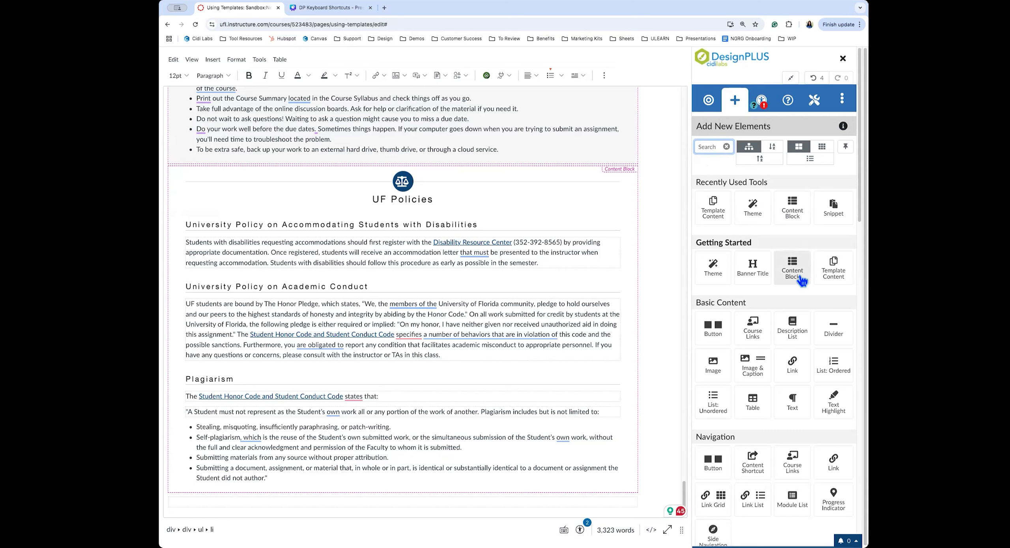
Insert a Content Block after UF Policies and place the caret in its Content paragraph
{"action": "left_click", "coordinate": [391, 478]}
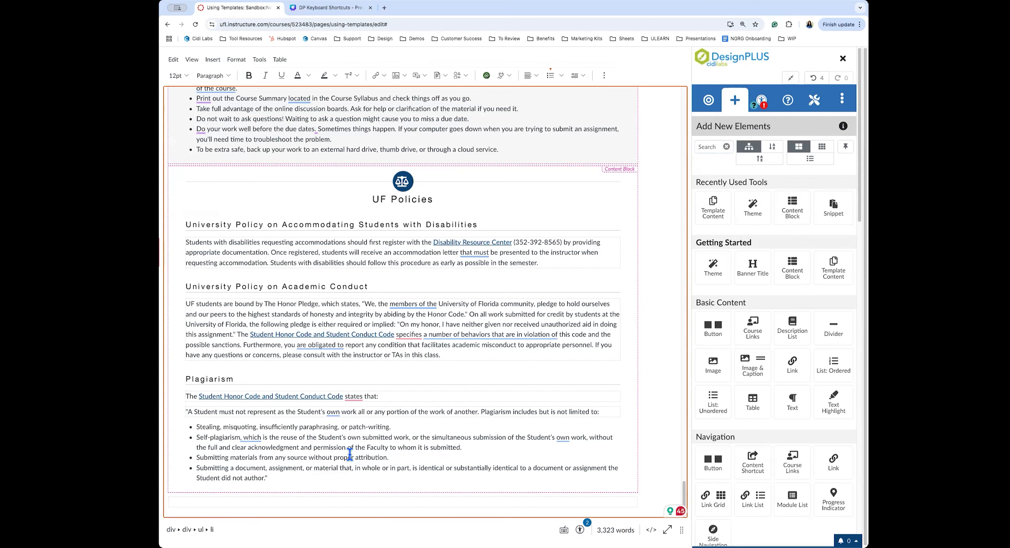
{"action": "left_click", "coordinate": [792, 209]}
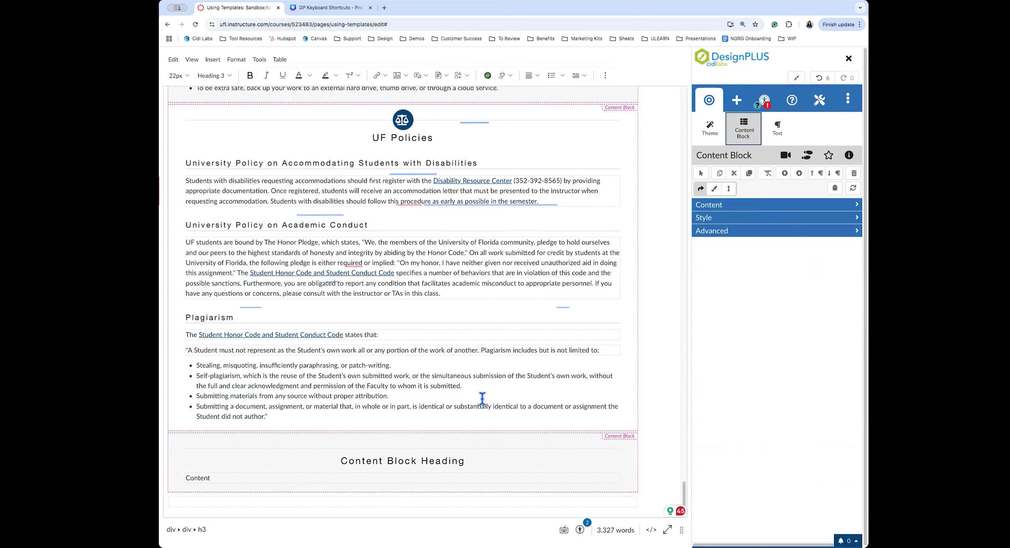
{"action": "left_click", "coordinate": [483, 472]}
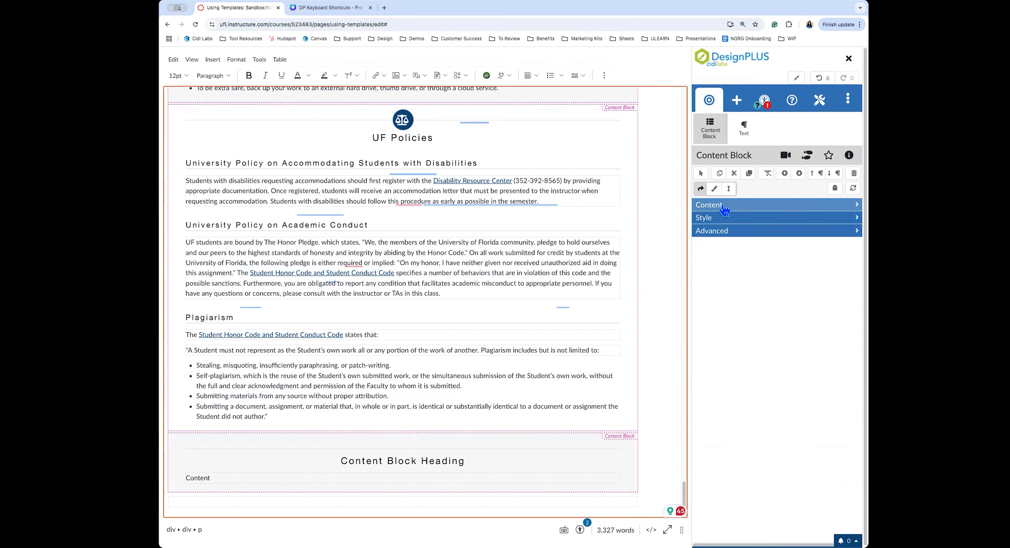
Change the new content block's Block Heading level from H3 to H4
{"action": "left_click", "coordinate": [709, 205]}
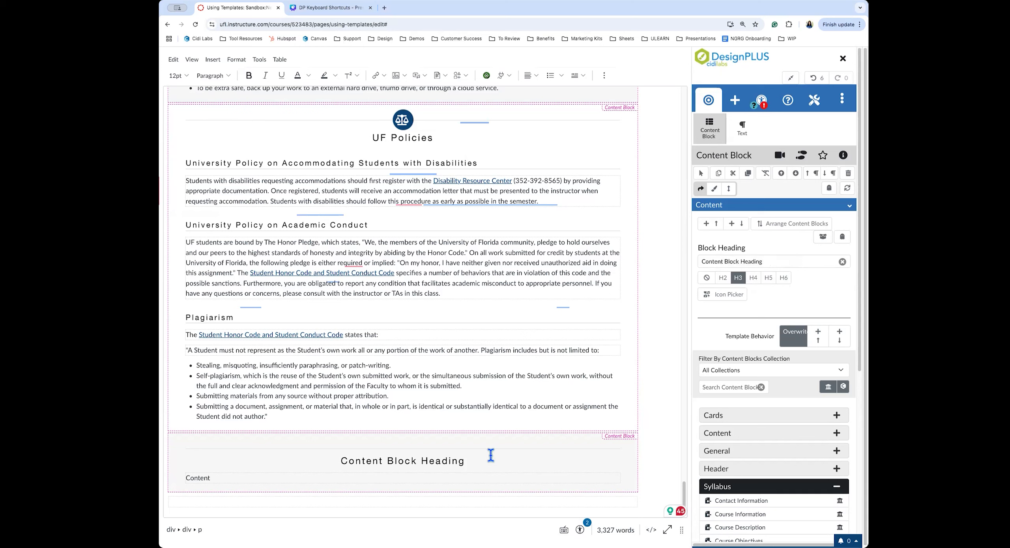
{"action": "left_click", "coordinate": [754, 280]}
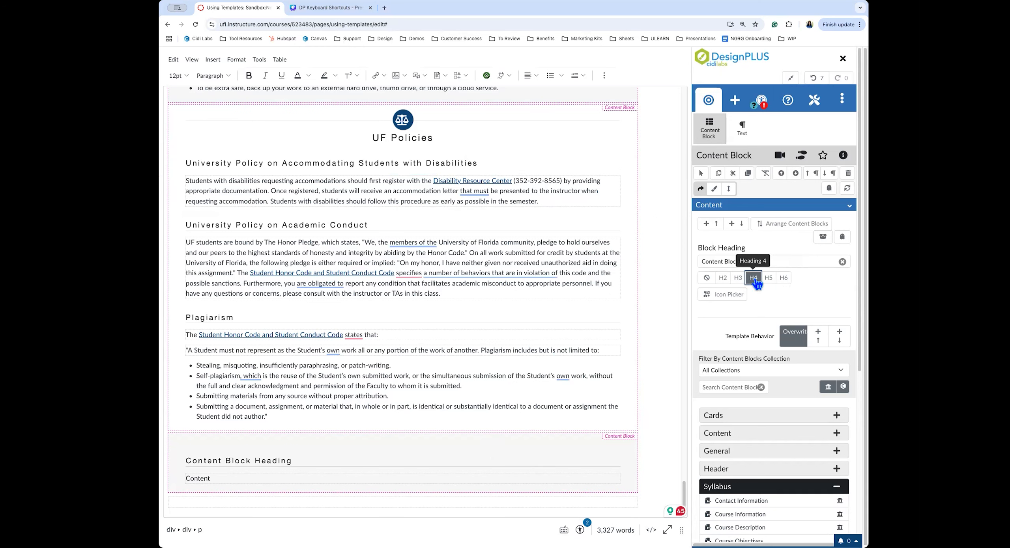
{"action": "left_click", "coordinate": [334, 457]}
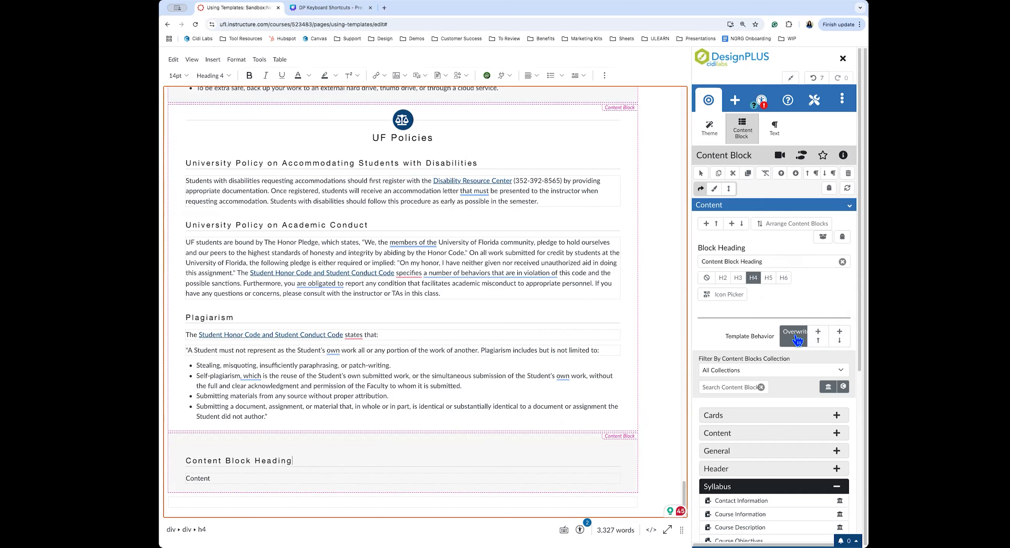
{"action": "left_click", "coordinate": [287, 476]}
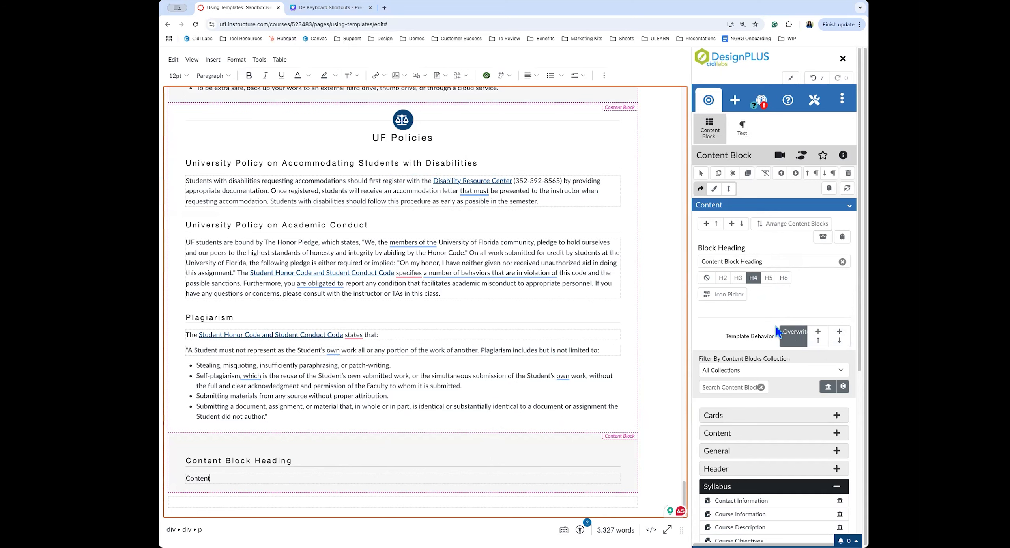
{"action": "scroll", "coordinate": [773, 327], "scroll_direction": "down", "scroll_amount": 3}
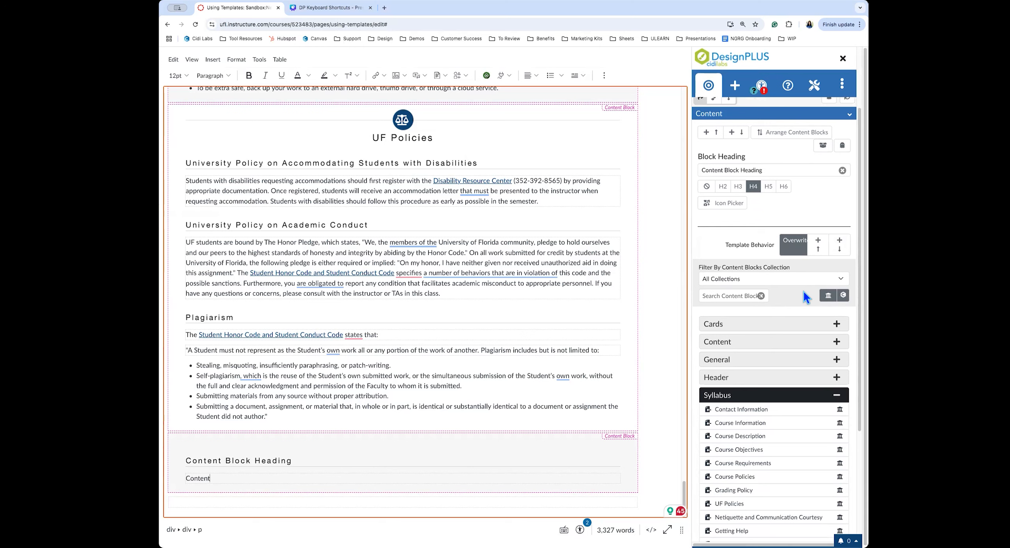
Swap the empty end-of-page block for the Help block from the Cidi Labs General collection
{"action": "left_click", "coordinate": [843, 297]}
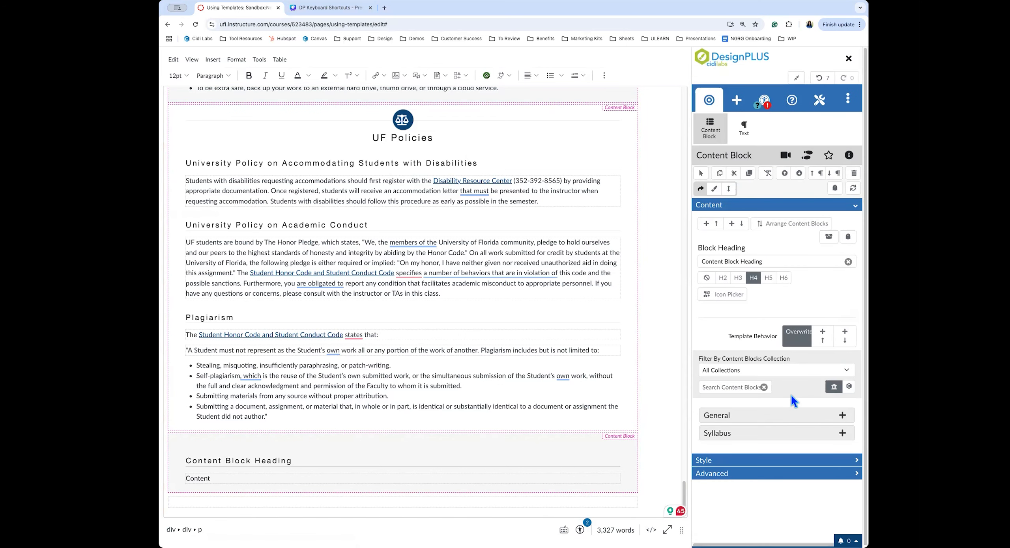
{"action": "left_click", "coordinate": [758, 420]}
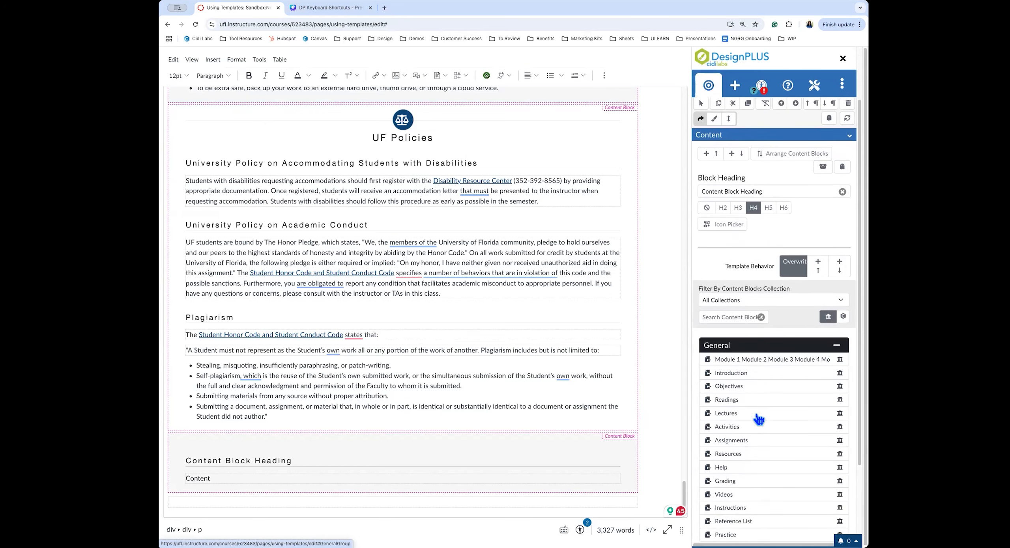
{"action": "mouse_move", "coordinate": [728, 470]}
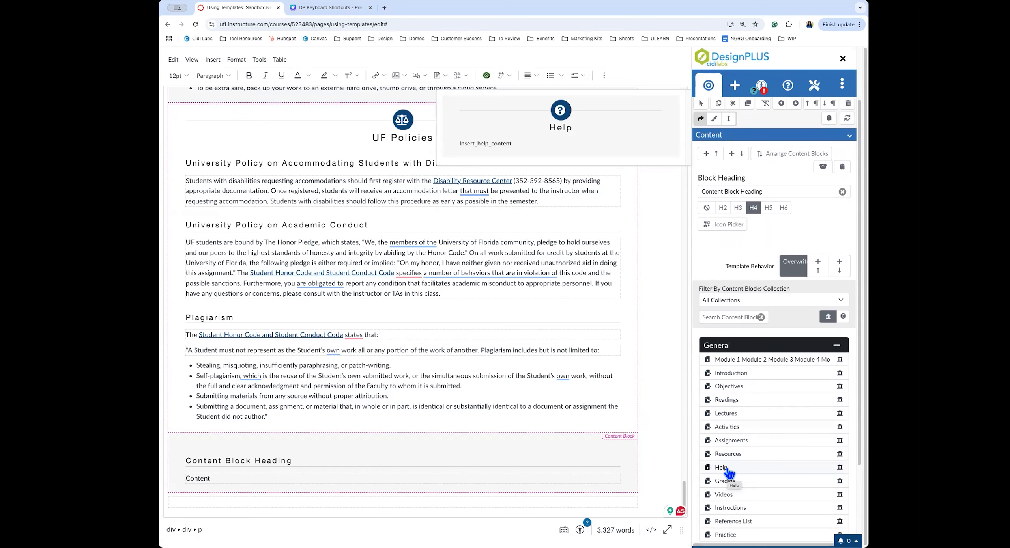
{"action": "left_click", "coordinate": [729, 469]}
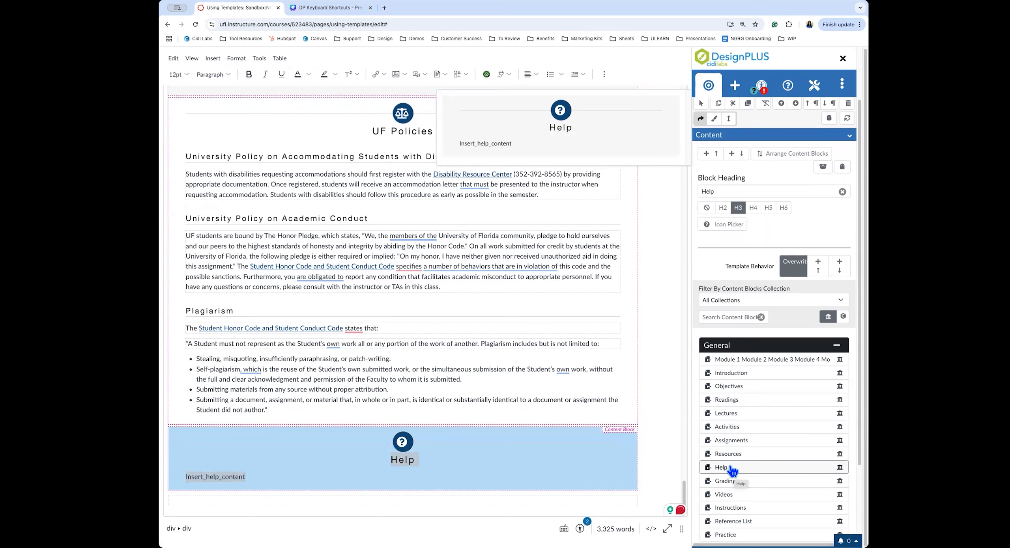
{"action": "left_click", "coordinate": [507, 469]}
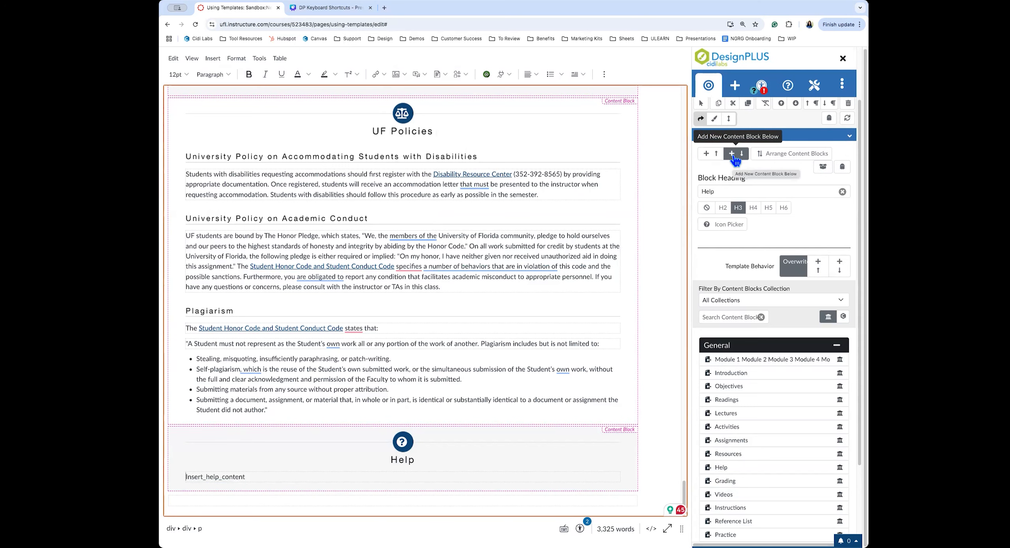
{"action": "scroll", "coordinate": [489, 245], "scroll_direction": "up", "scroll_amount": 1}
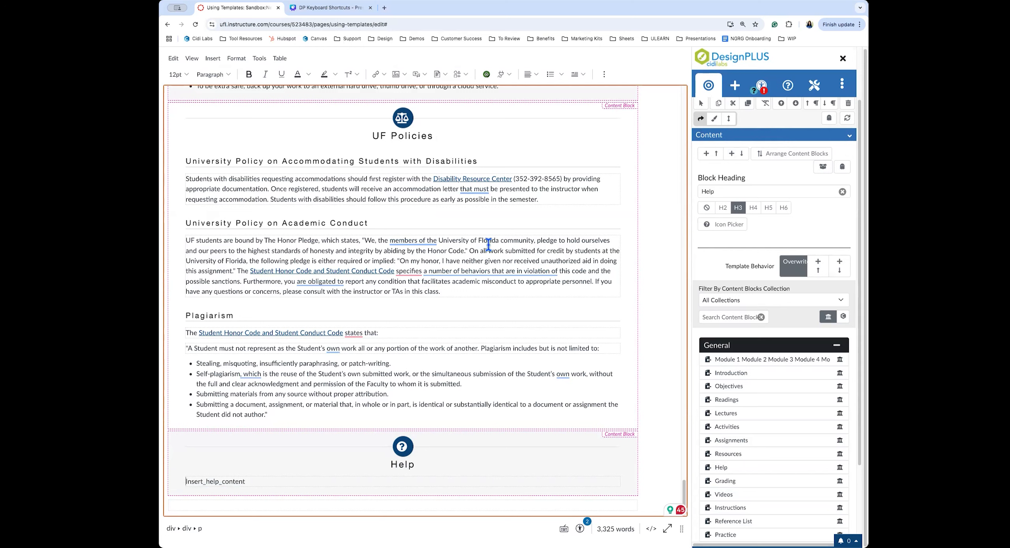
{"action": "scroll", "coordinate": [488, 244], "scroll_direction": "up", "scroll_amount": 15}
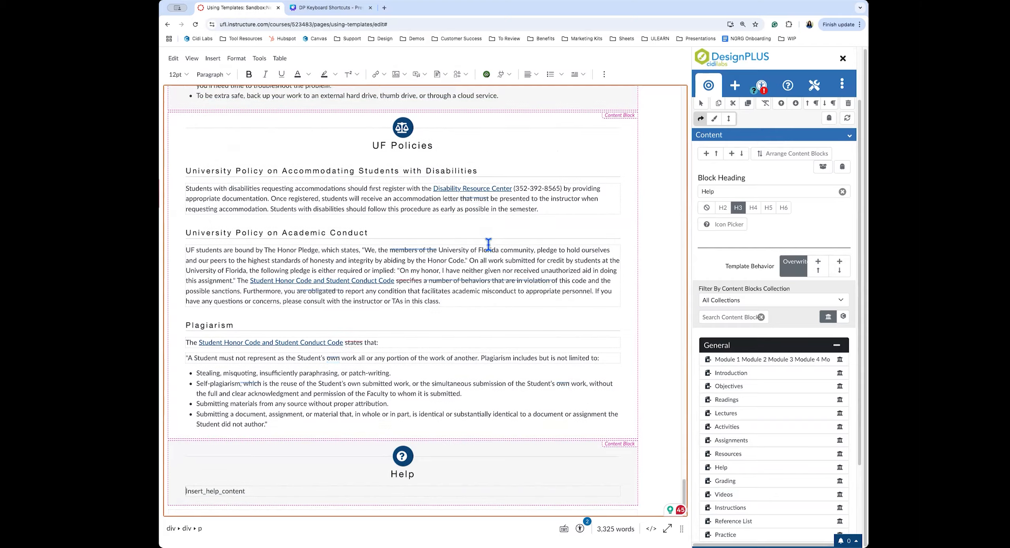
{"action": "scroll", "coordinate": [489, 244], "scroll_direction": "up", "scroll_amount": 15}
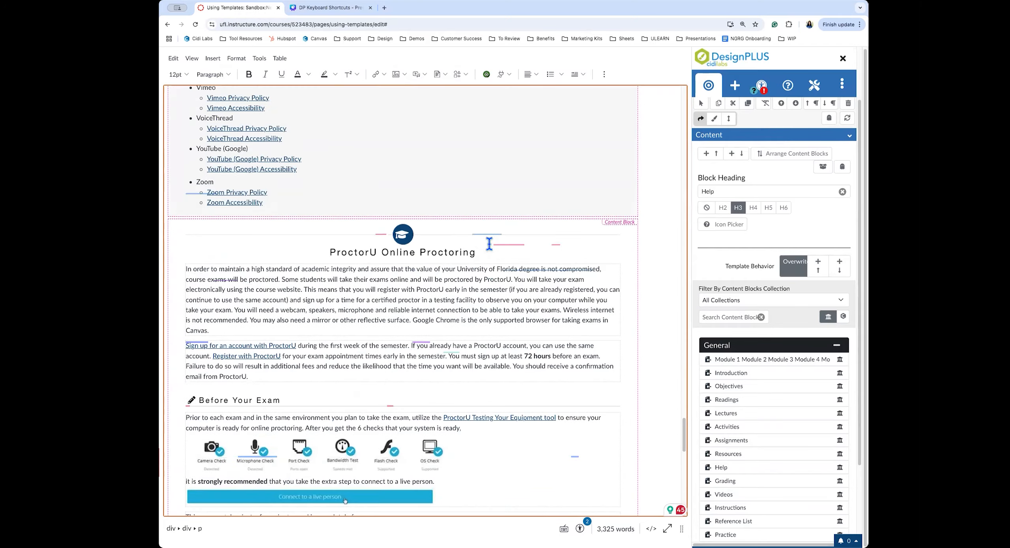
{"action": "scroll", "coordinate": [489, 245], "scroll_direction": "up", "scroll_amount": 15}
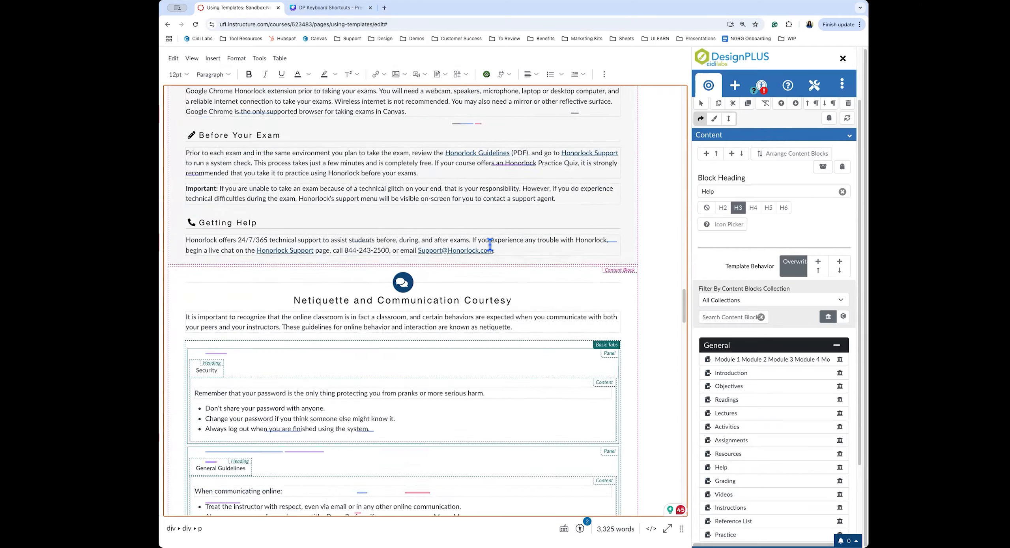
{"action": "scroll", "coordinate": [490, 245], "scroll_direction": "up", "scroll_amount": 15}
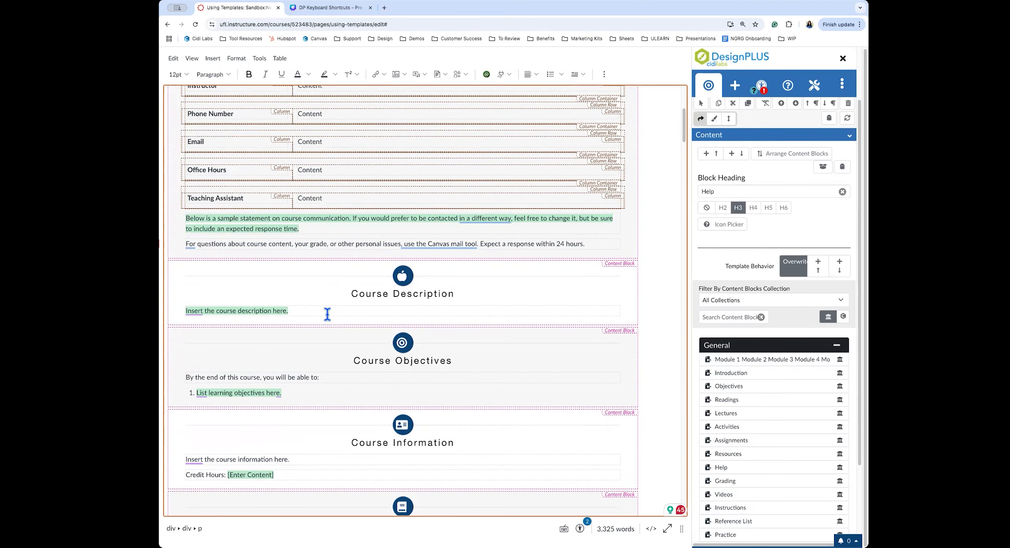
Replace the Course Description placeholder sentence with the 'Content Left, Video Right 1/2 Col' snippet
{"action": "left_click_drag", "start_coordinate": [289, 311], "coordinate": [185, 309]}
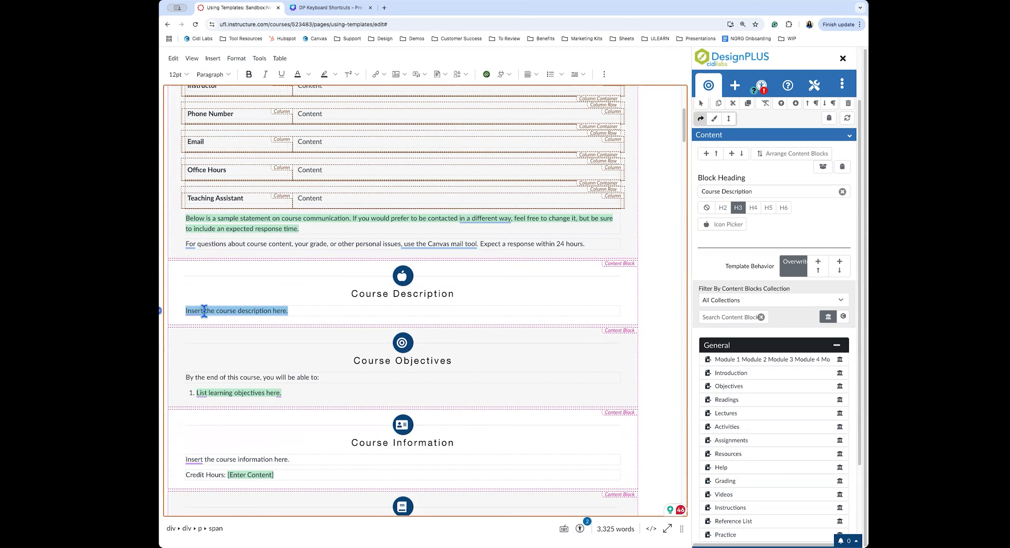
{"action": "key", "text": "BackSpace"}
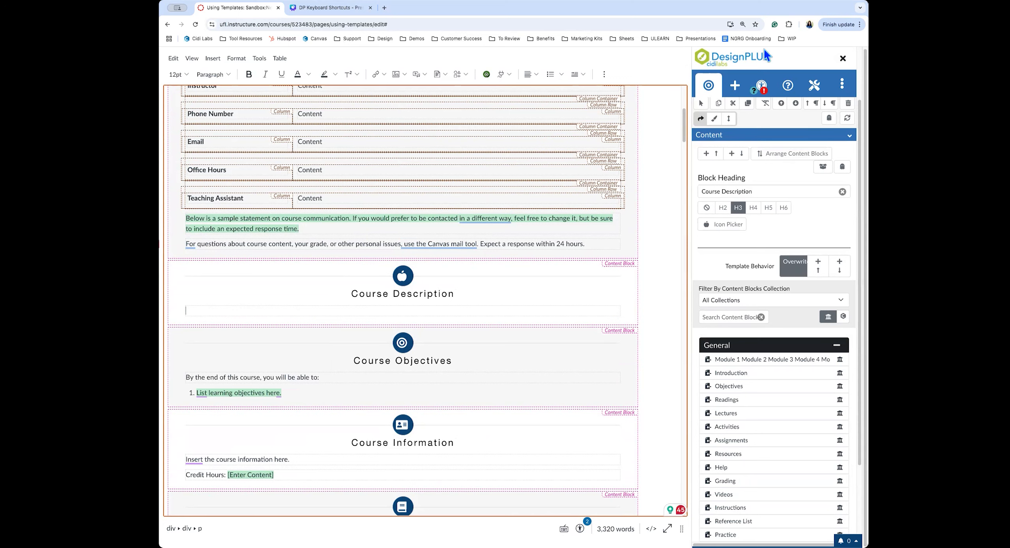
{"action": "left_click", "coordinate": [733, 88]}
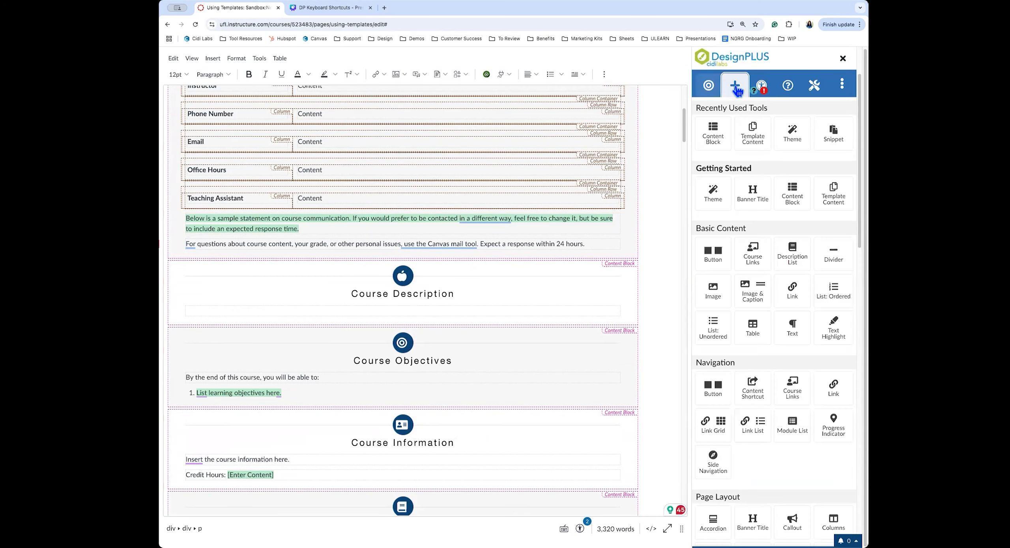
{"action": "left_click", "coordinate": [711, 144]}
{"action": "type", "text": "snippet"}
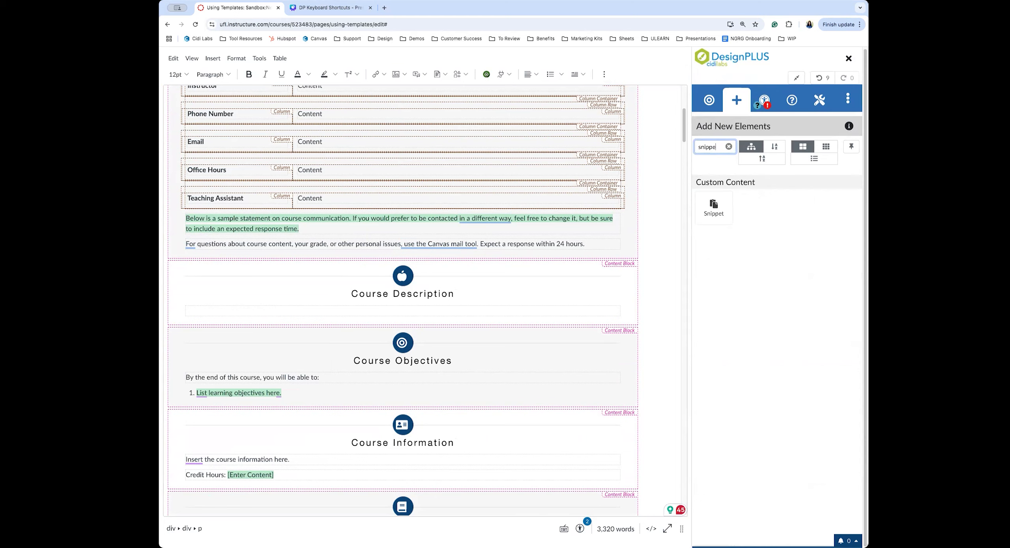
{"action": "left_click", "coordinate": [715, 209]}
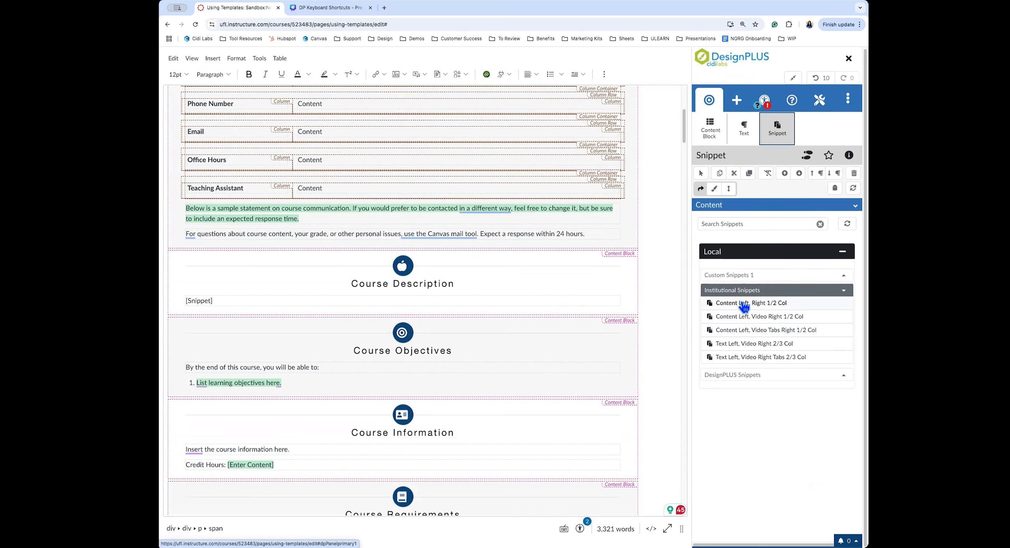
{"action": "mouse_move", "coordinate": [745, 306]}
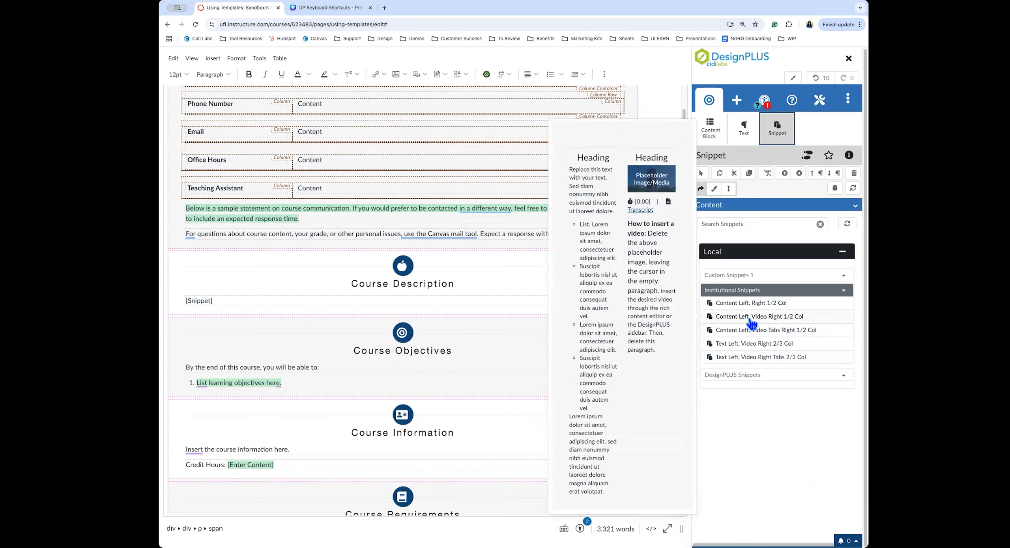
{"action": "left_click", "coordinate": [779, 318]}
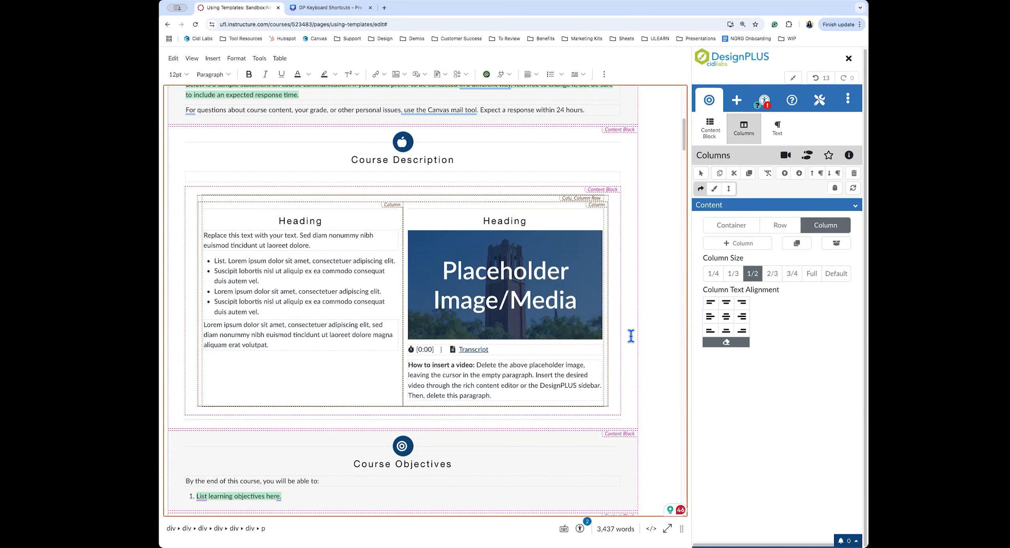
Leave full-screen editing, save the Using Templates page, and view all course pages
{"action": "left_click", "coordinate": [793, 78]}
{"action": "left_click", "coordinate": [652, 507]}
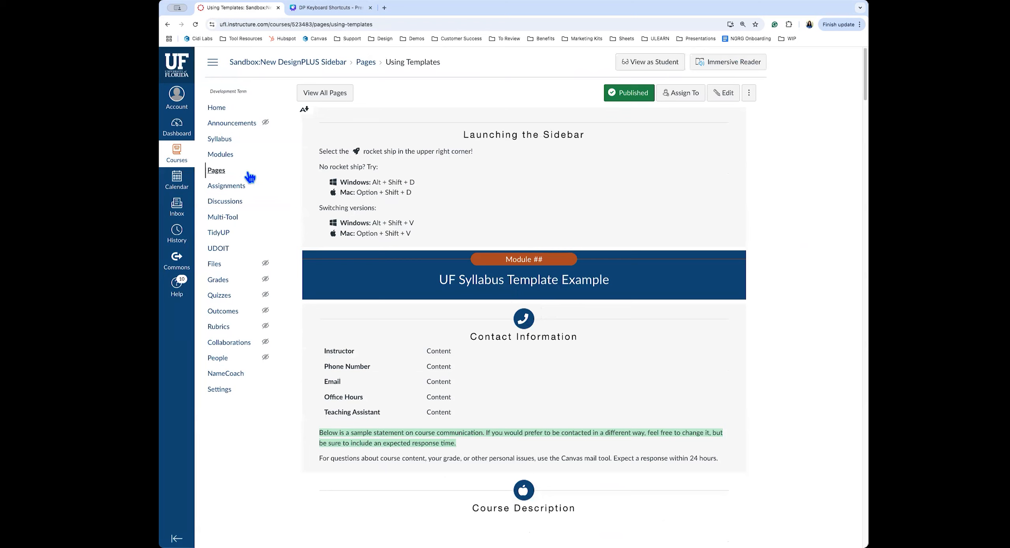
{"action": "left_click", "coordinate": [342, 94]}
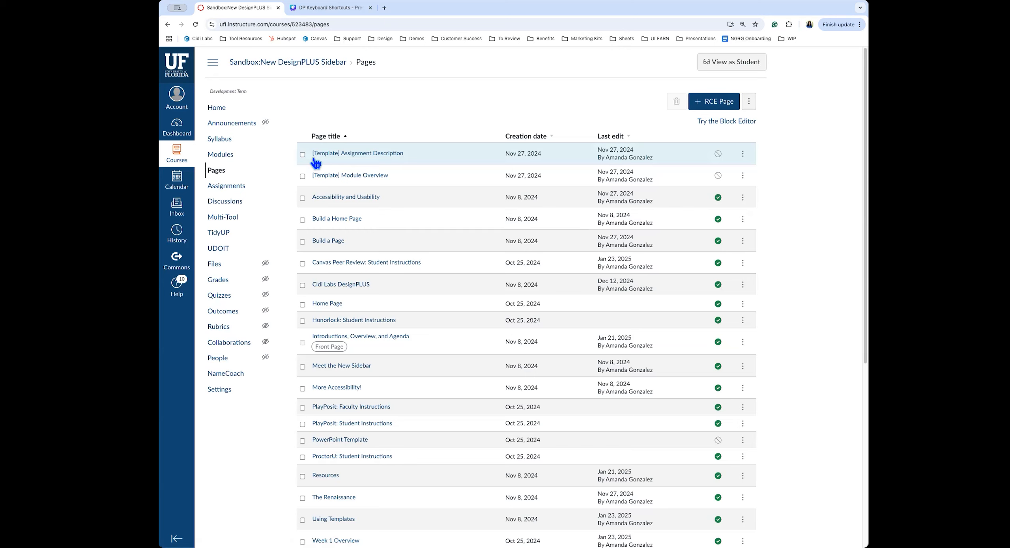
Add '[Assignments]' to the Assignment Description template page title and save it
{"action": "left_click", "coordinate": [743, 155]}
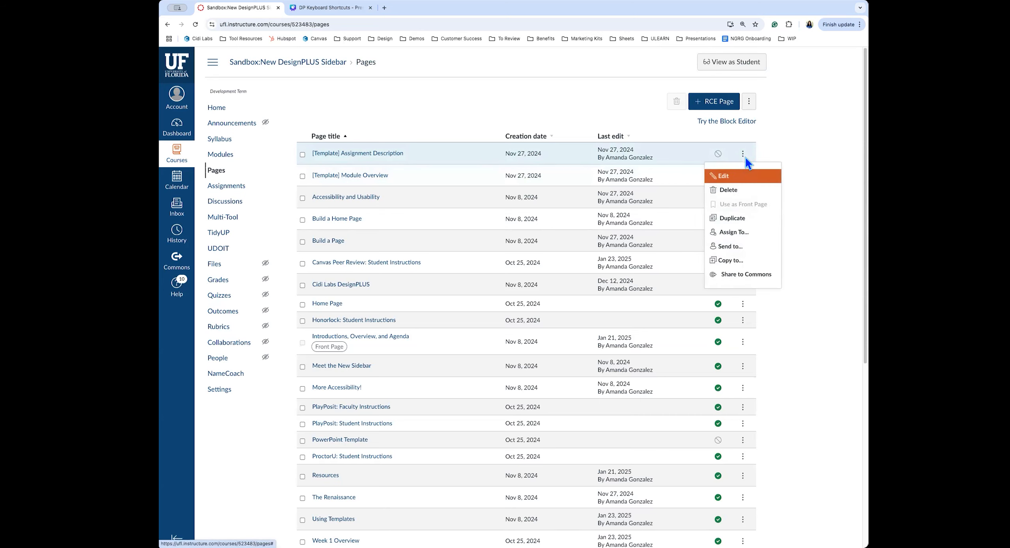
{"action": "left_click", "coordinate": [741, 178]}
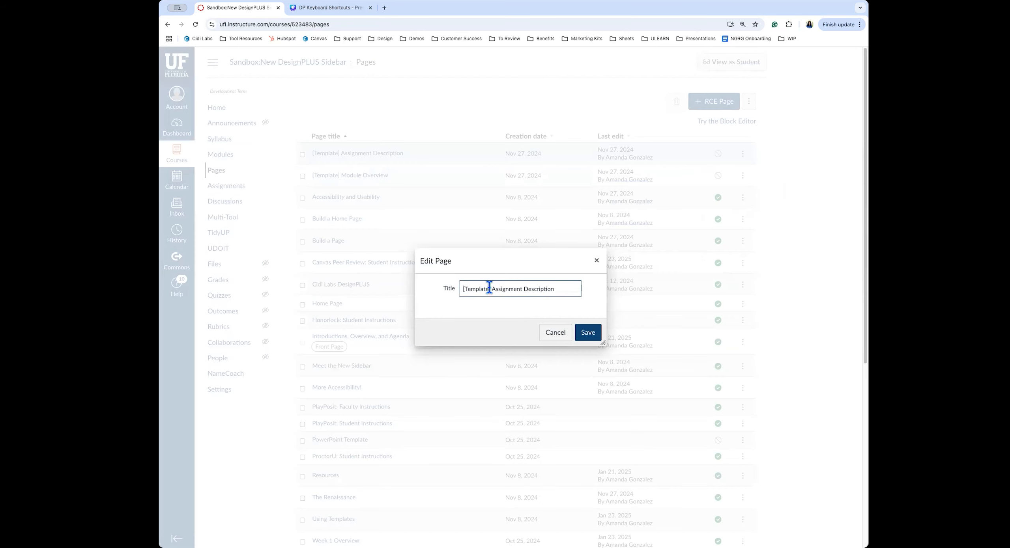
{"action": "type", "text": "[Assignments]"}
{"action": "left_click", "coordinate": [600, 337]}
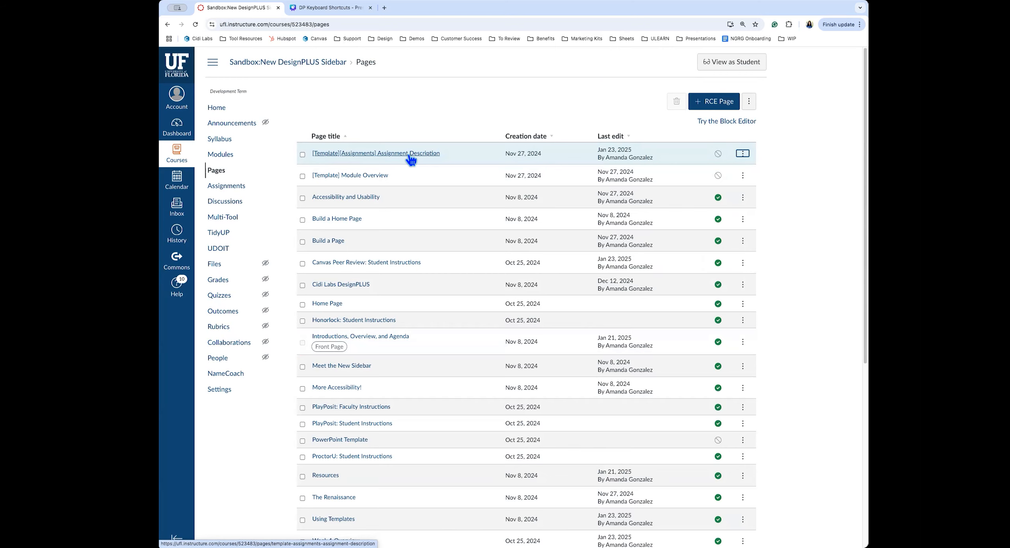
Reopen the Using Templates page from Modules for editing in a full-window editor
{"action": "left_click", "coordinate": [214, 156]}
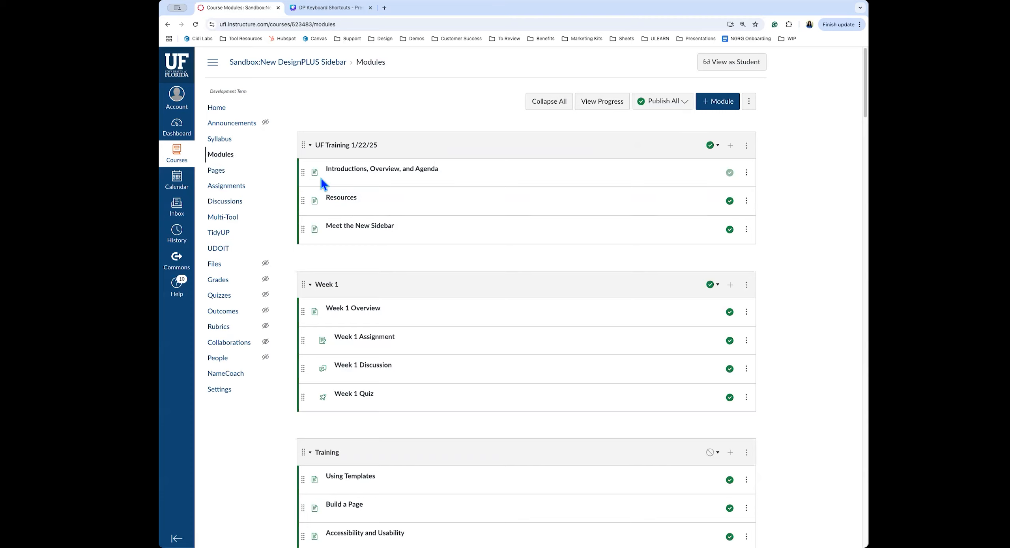
{"action": "scroll", "coordinate": [434, 379], "scroll_direction": "down", "scroll_amount": 3}
{"action": "left_click", "coordinate": [351, 343]}
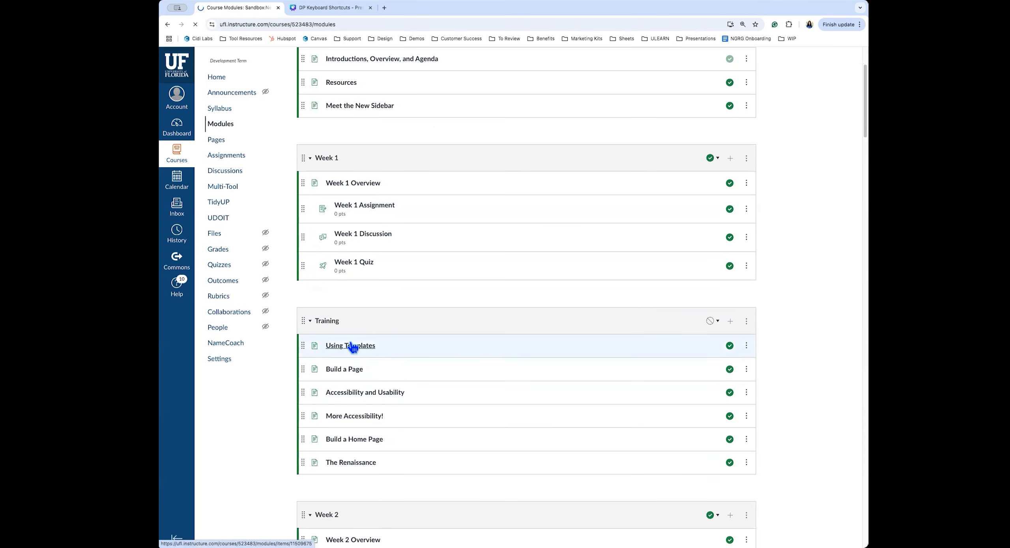
{"action": "scroll", "coordinate": [690, 138], "scroll_direction": "down", "scroll_amount": 1}
{"action": "left_click", "coordinate": [723, 95]}
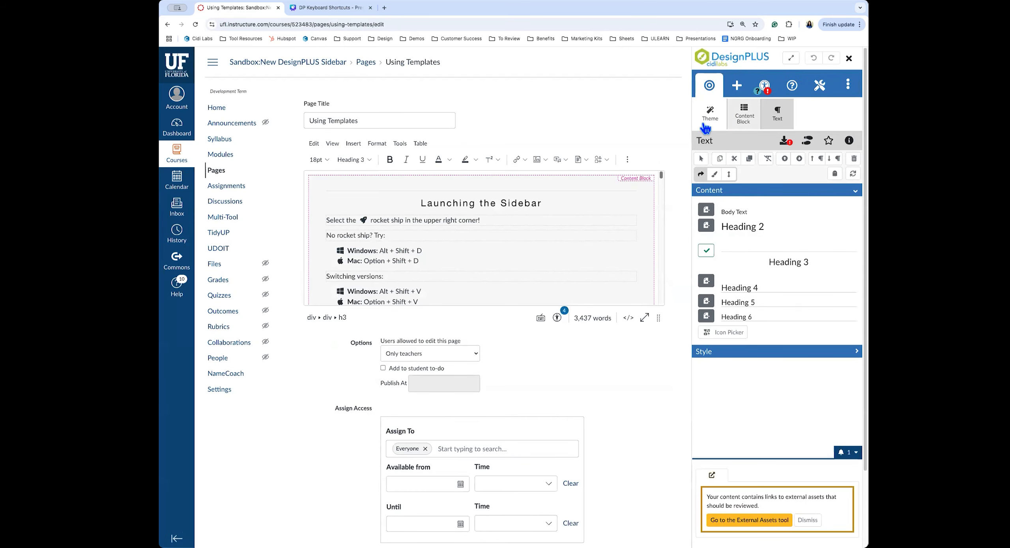
{"action": "left_click", "coordinate": [558, 225]}
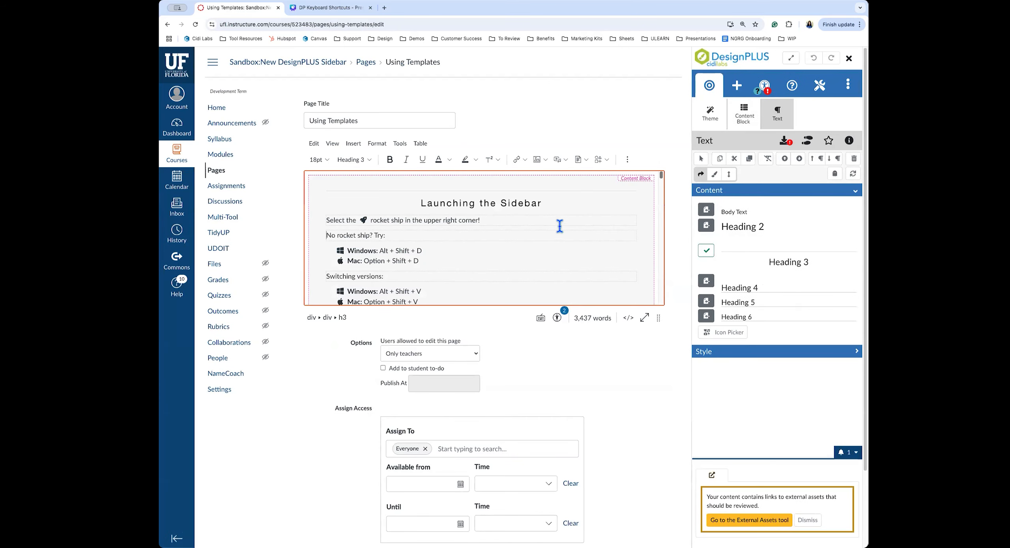
{"action": "left_click", "coordinate": [794, 58]}
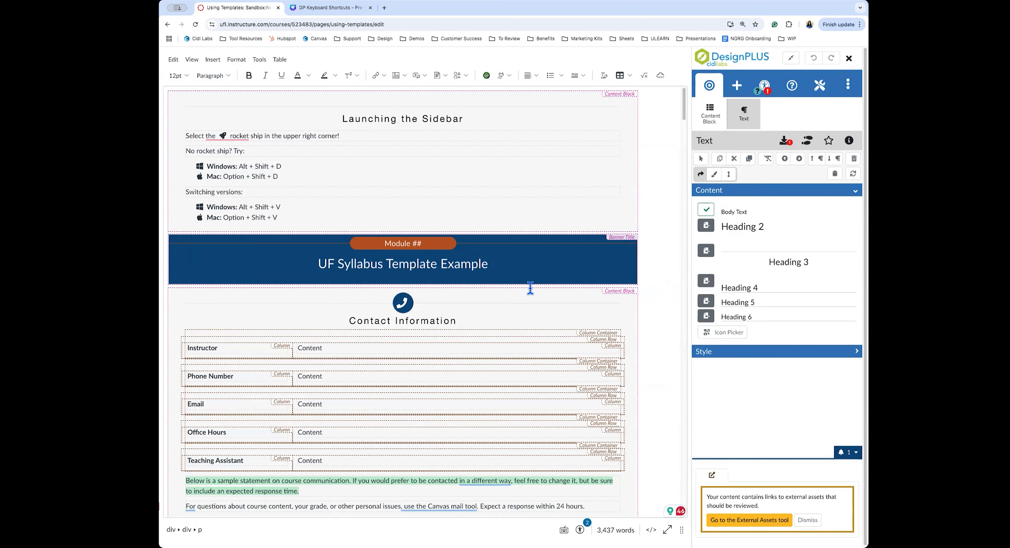
Delete the Launching the Sidebar content block
{"action": "left_click", "coordinate": [471, 119]}
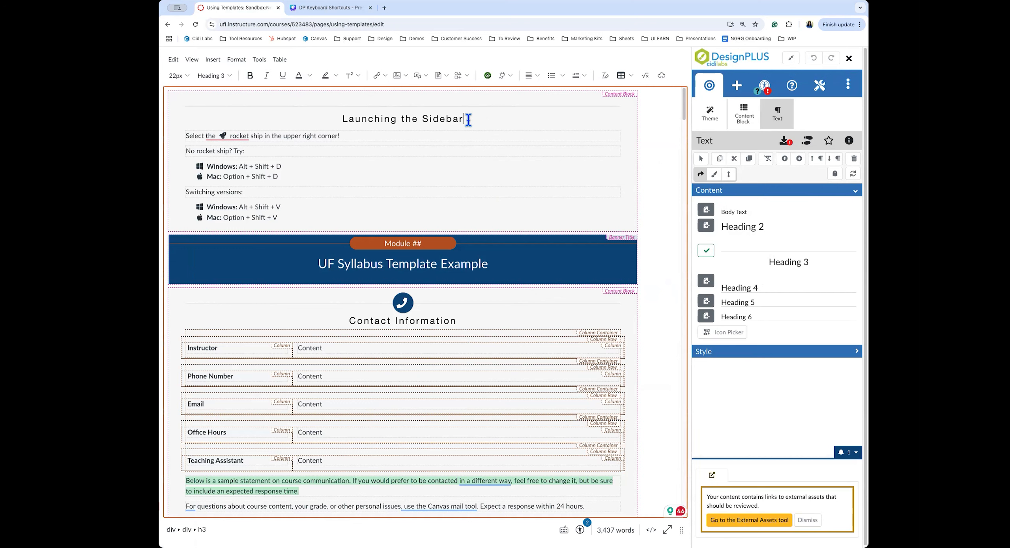
{"action": "left_click", "coordinate": [744, 114]}
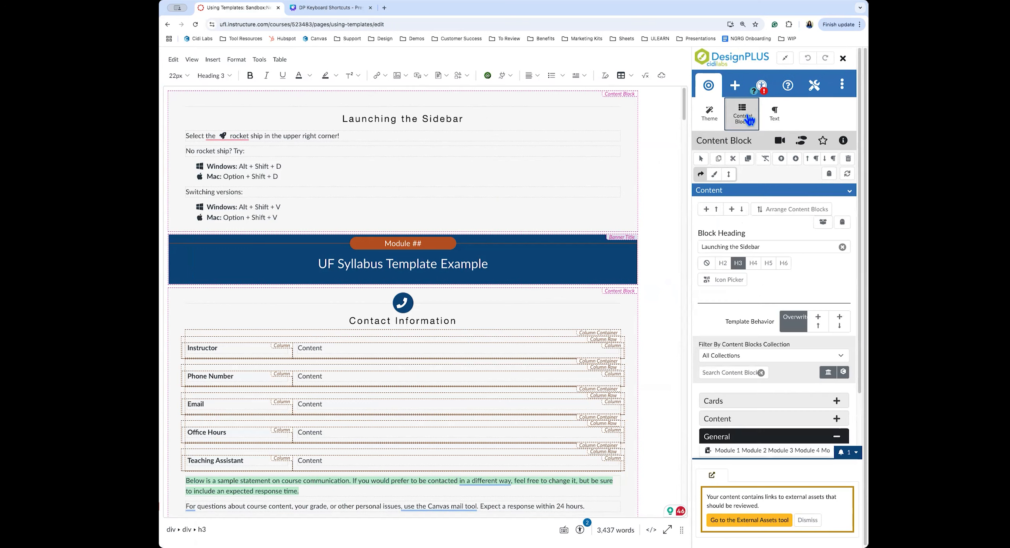
{"action": "left_click", "coordinate": [848, 159]}
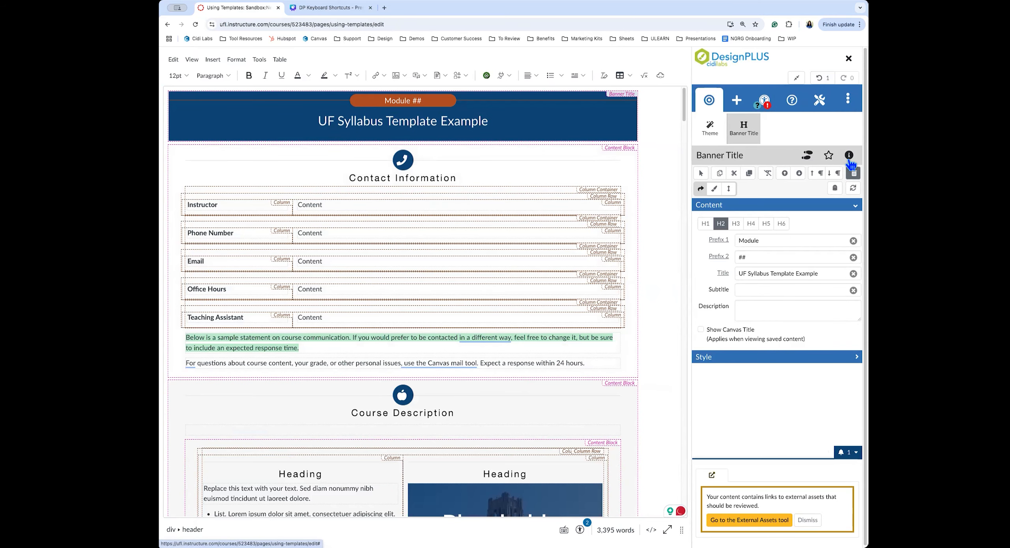
{"action": "scroll", "coordinate": [388, 357], "scroll_direction": "down", "scroll_amount": 10}
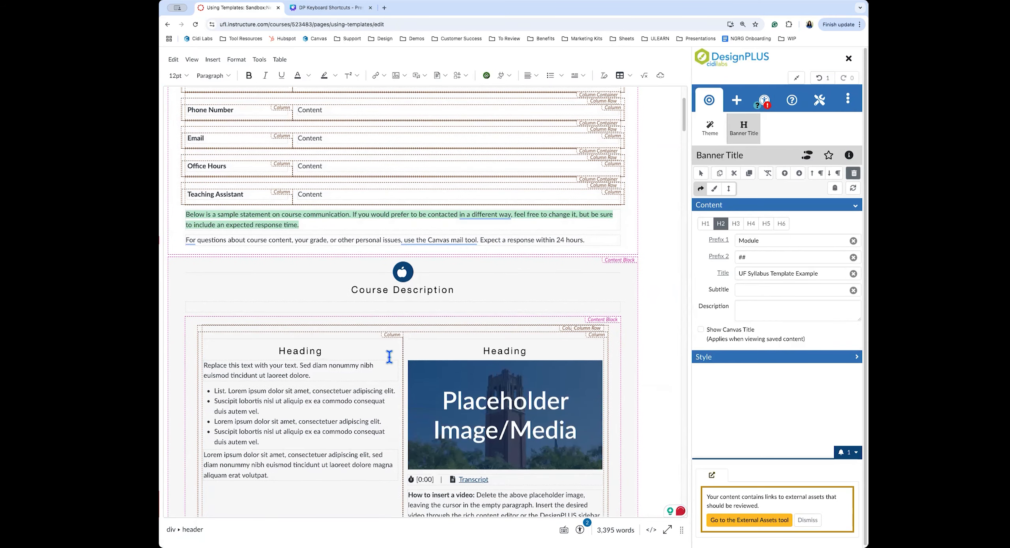
{"action": "scroll", "coordinate": [389, 357], "scroll_direction": "down", "scroll_amount": 4}
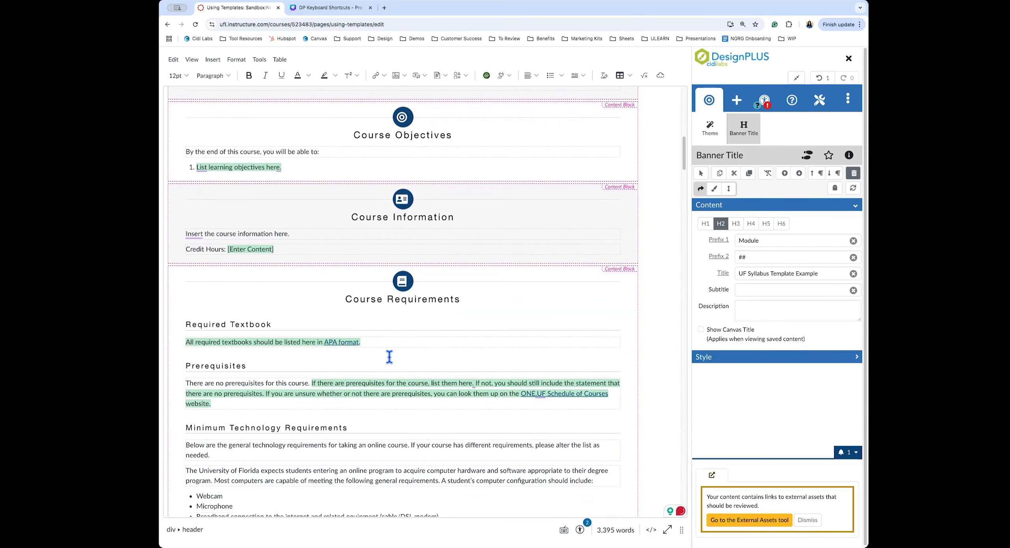
Delete the Course Information icon and its content block, then exit full-screen editing
{"action": "left_click", "coordinate": [402, 220]}
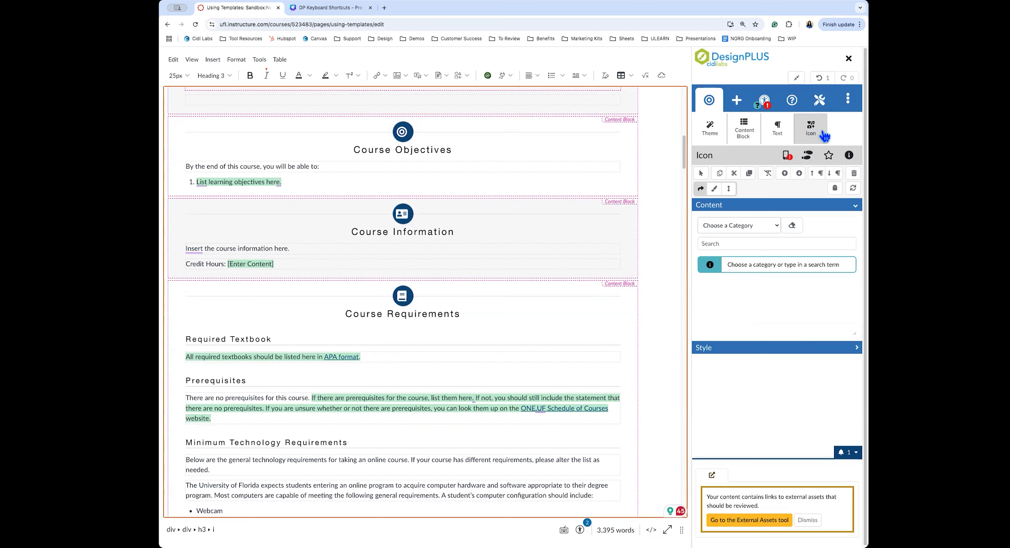
{"action": "left_click", "coordinate": [853, 173]}
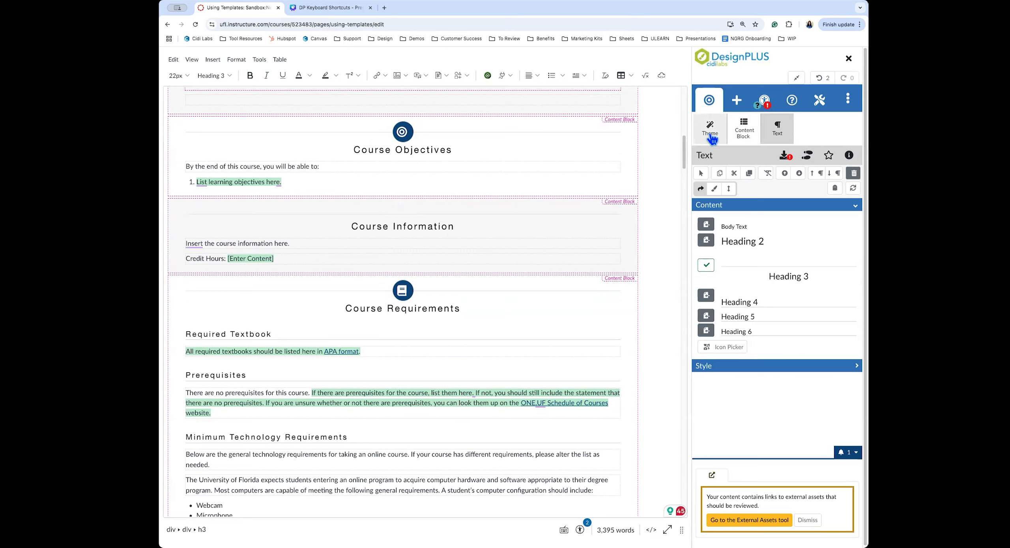
{"action": "left_click", "coordinate": [751, 136]}
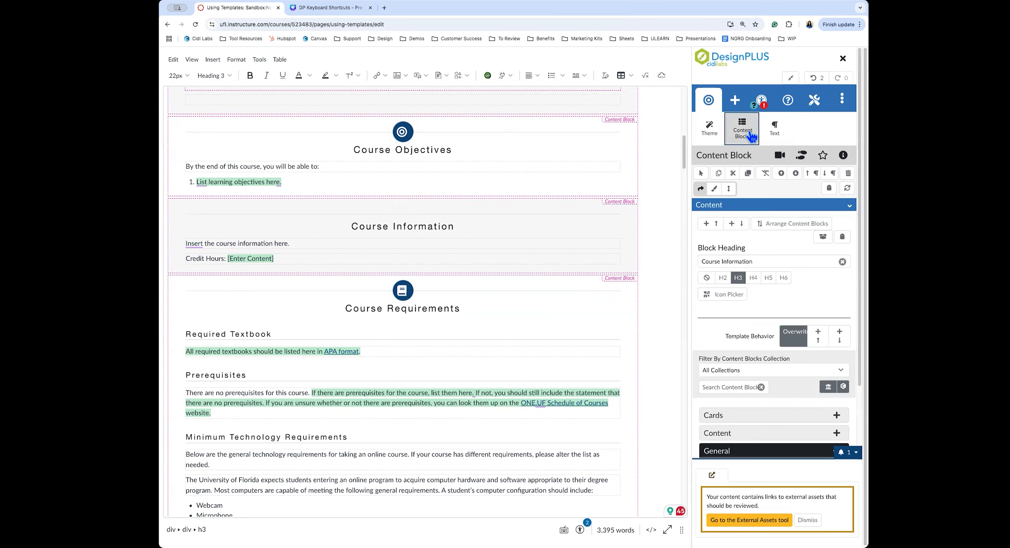
{"action": "left_click", "coordinate": [848, 176]}
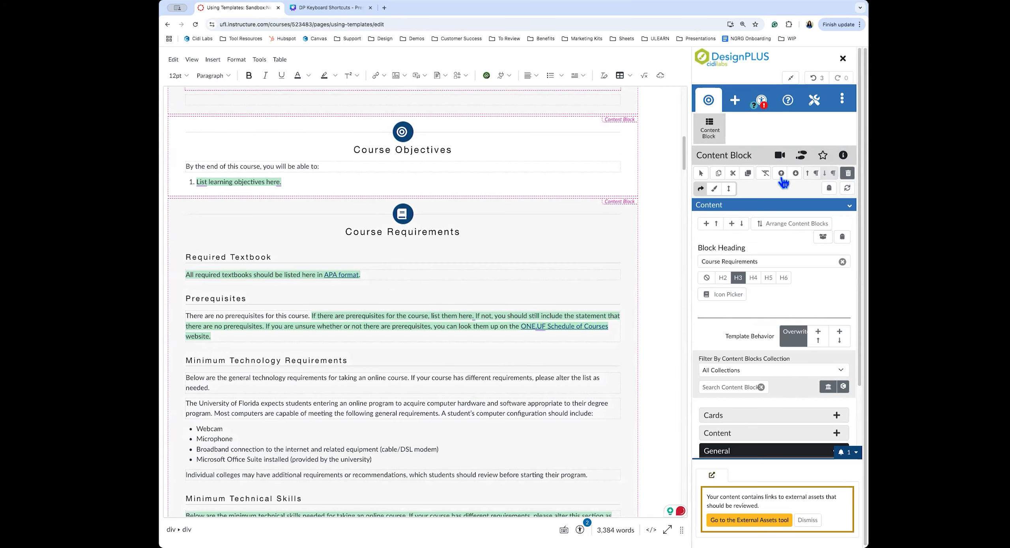
{"action": "left_click", "coordinate": [563, 245]}
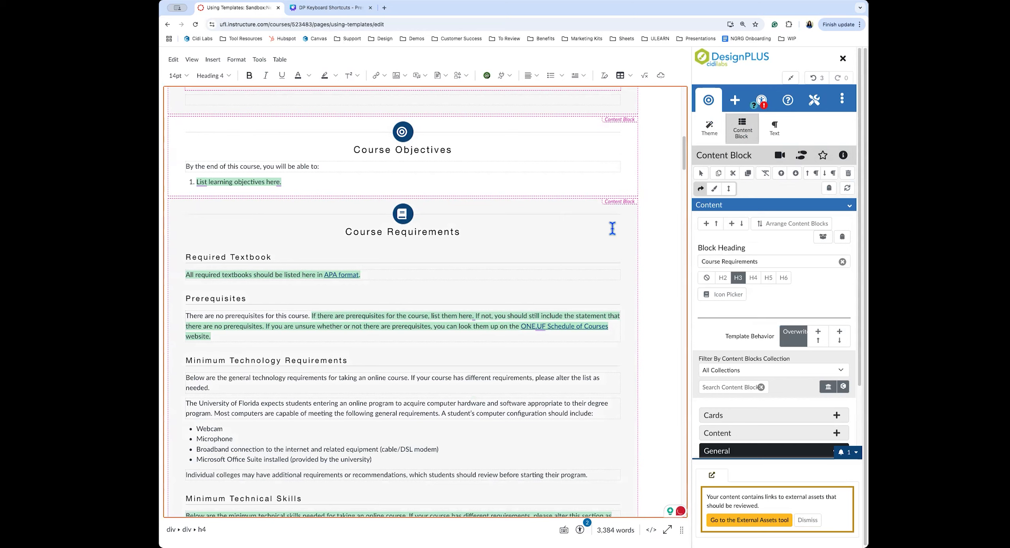
{"action": "left_click", "coordinate": [790, 81]}
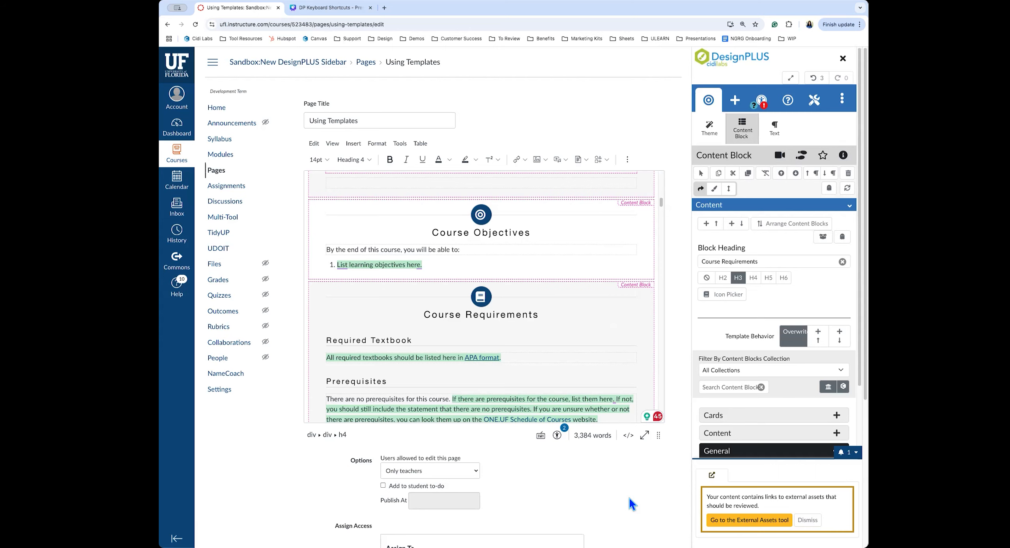
Open the Upgrade Legacy Content training section to reach the Course Upgrade tool
{"action": "scroll", "coordinate": [629, 499], "scroll_direction": "down", "scroll_amount": 5}
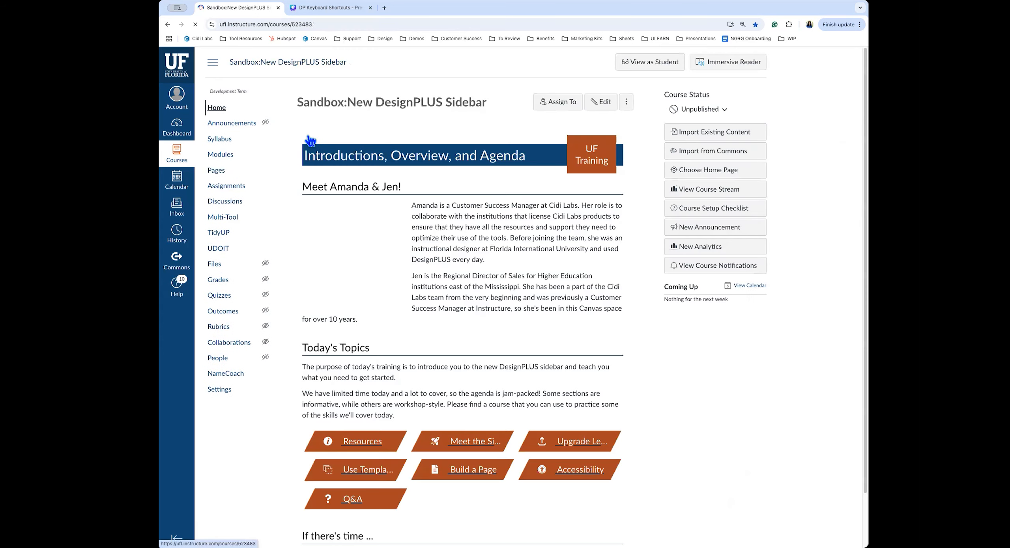
{"action": "left_click", "coordinate": [641, 317]}
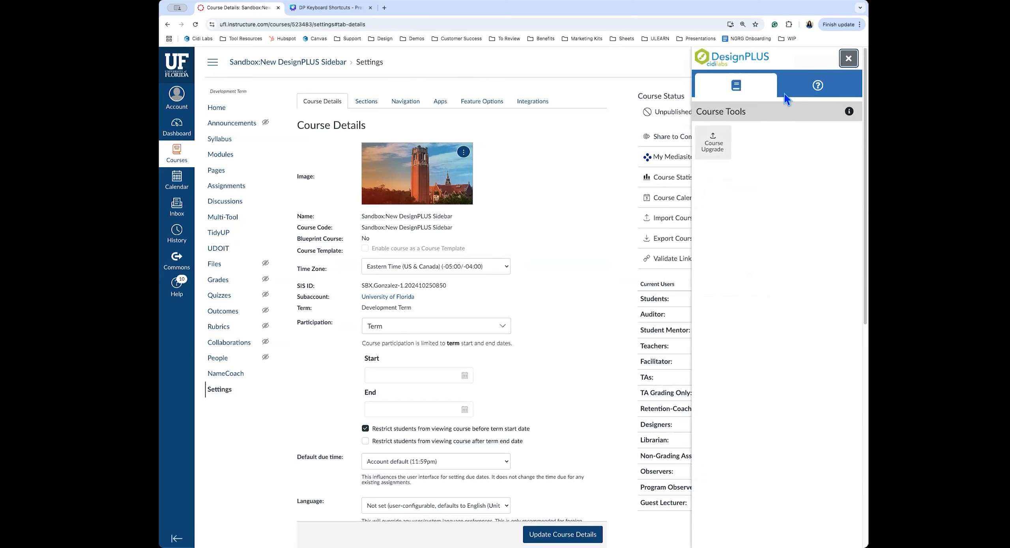
Compare the Exam Template quiz's Original and Upgraded previews among the 73 items, then close the tools
{"action": "left_click", "coordinate": [713, 146]}
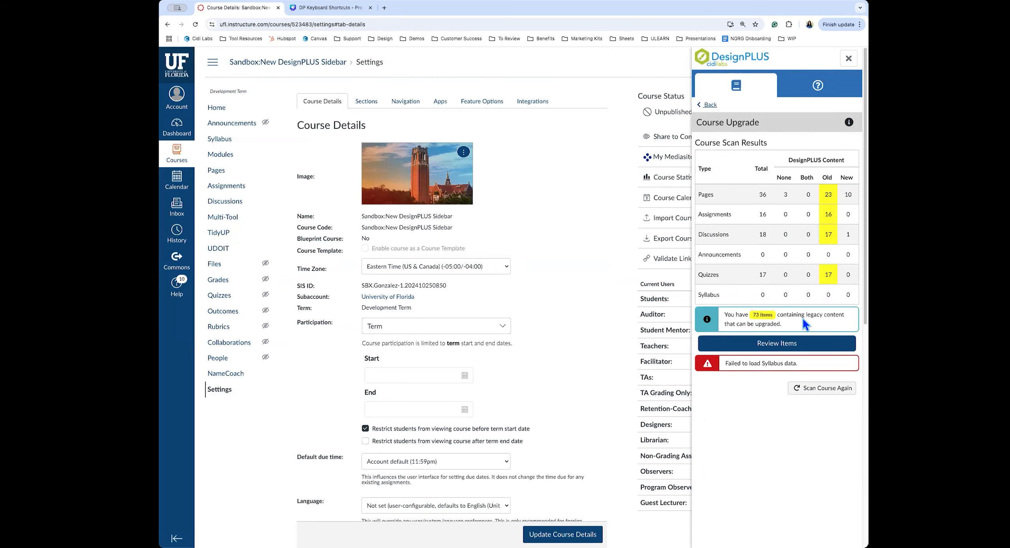
{"action": "left_click", "coordinate": [796, 343]}
{"action": "left_click", "coordinate": [457, 196]}
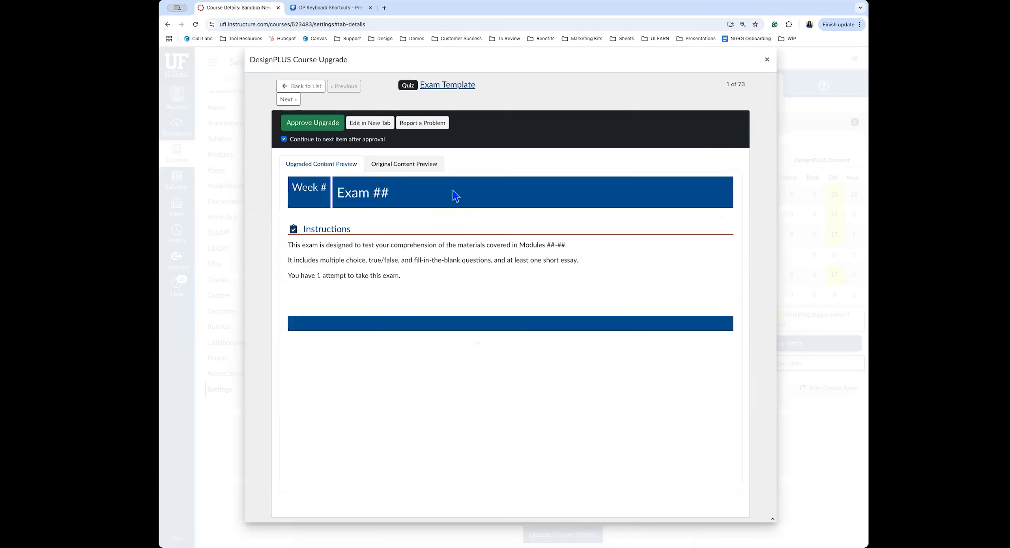
{"action": "left_click", "coordinate": [414, 167]}
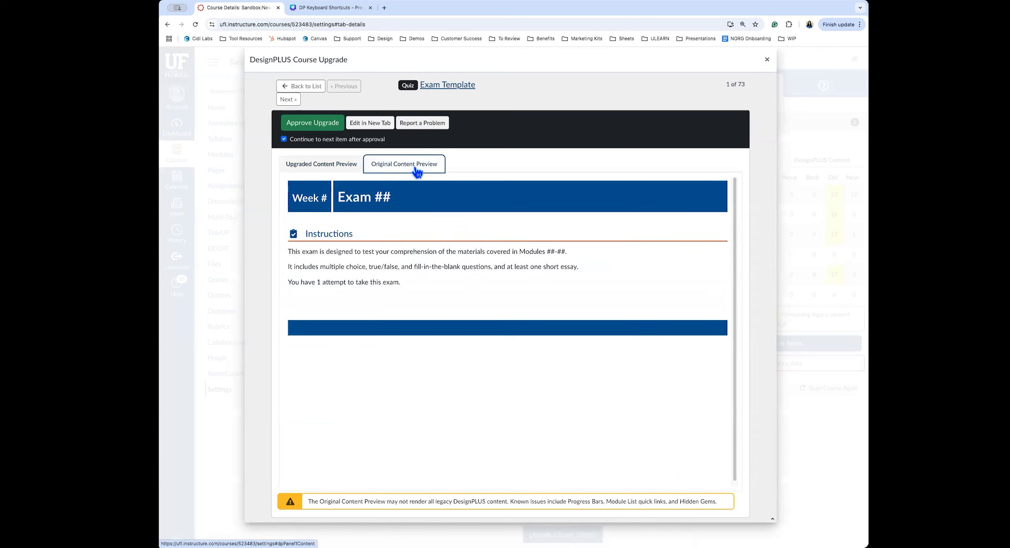
{"action": "left_click", "coordinate": [331, 166]}
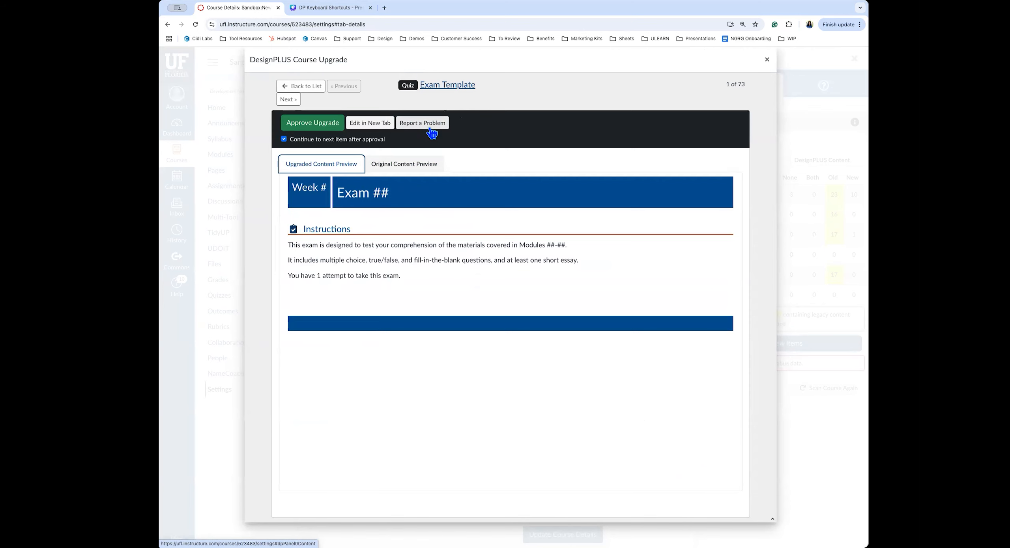
{"action": "left_click", "coordinate": [766, 59]}
{"action": "left_click", "coordinate": [852, 62]}
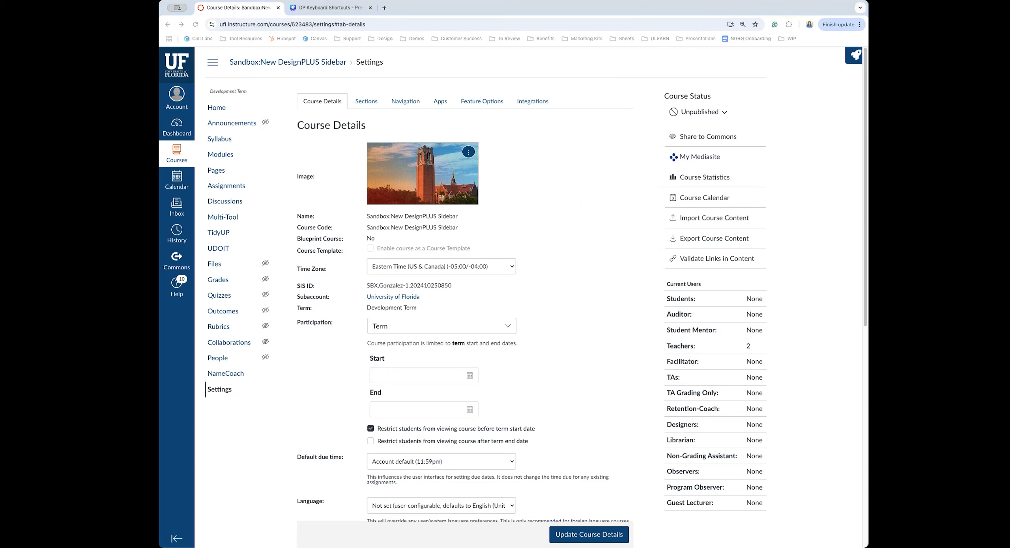
Go from the course Home to Modules and scroll down to Weeks 2–4
{"action": "left_click", "coordinate": [851, 60]}
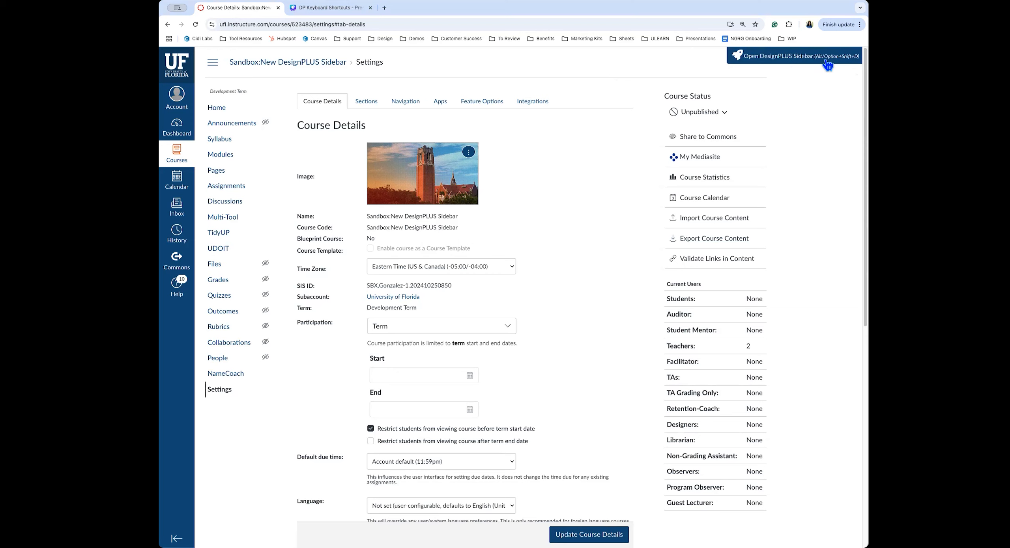
{"action": "left_click", "coordinate": [237, 112]}
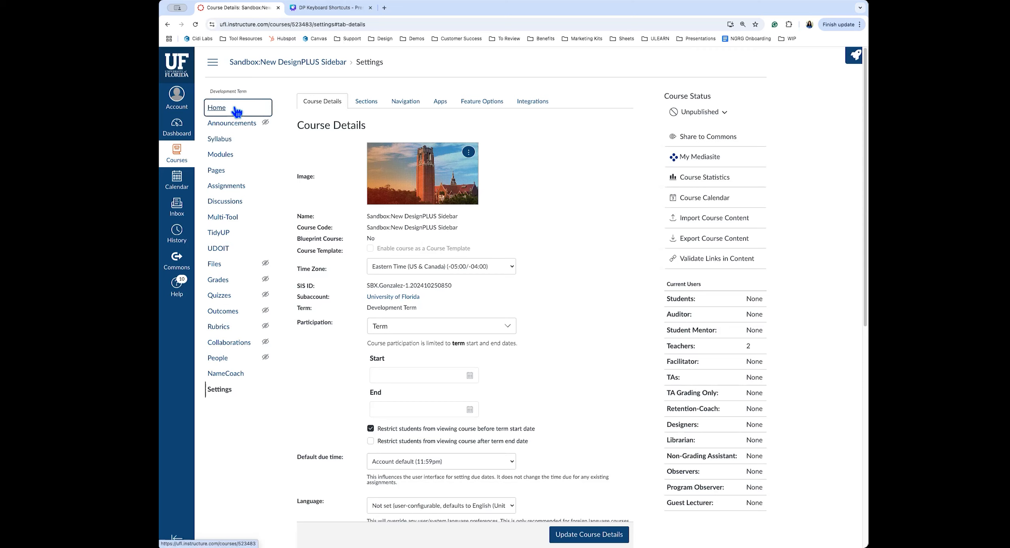
{"action": "left_click", "coordinate": [225, 155]}
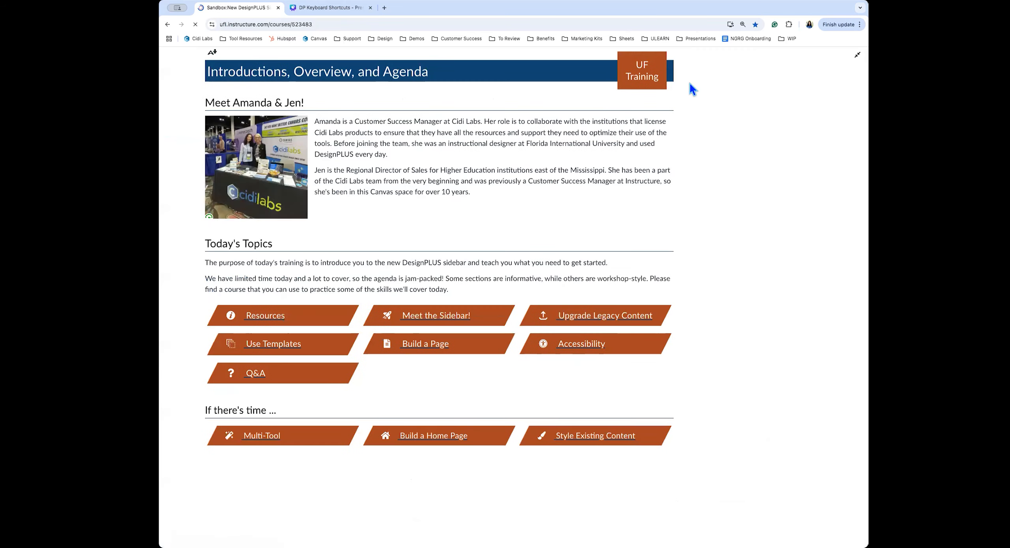
{"action": "scroll", "coordinate": [452, 360], "scroll_direction": "down", "scroll_amount": 15}
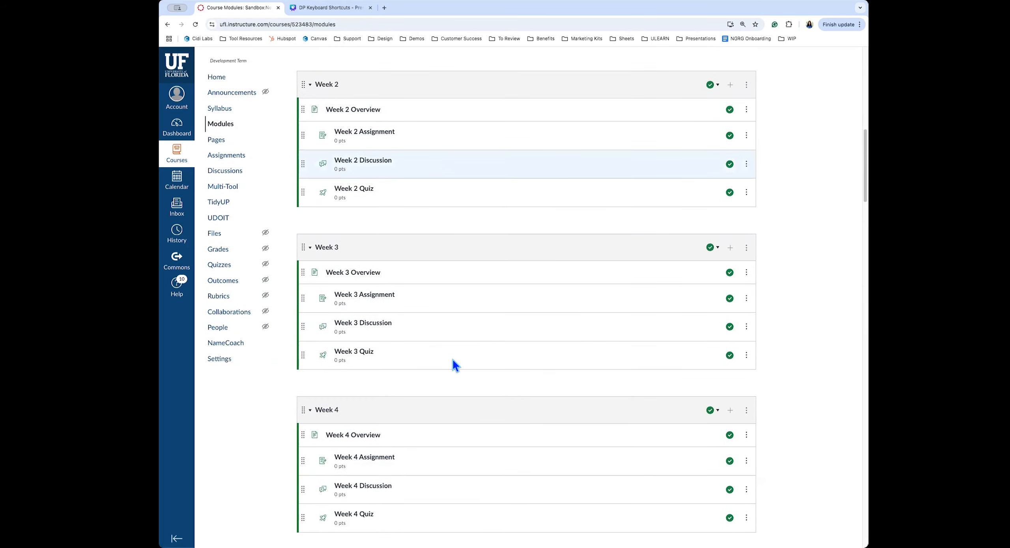
Edit the Week 2 Assignment, view its 5 legacy elements in the Upgrade tool, and close the sidebar
{"action": "left_click", "coordinate": [386, 133]}
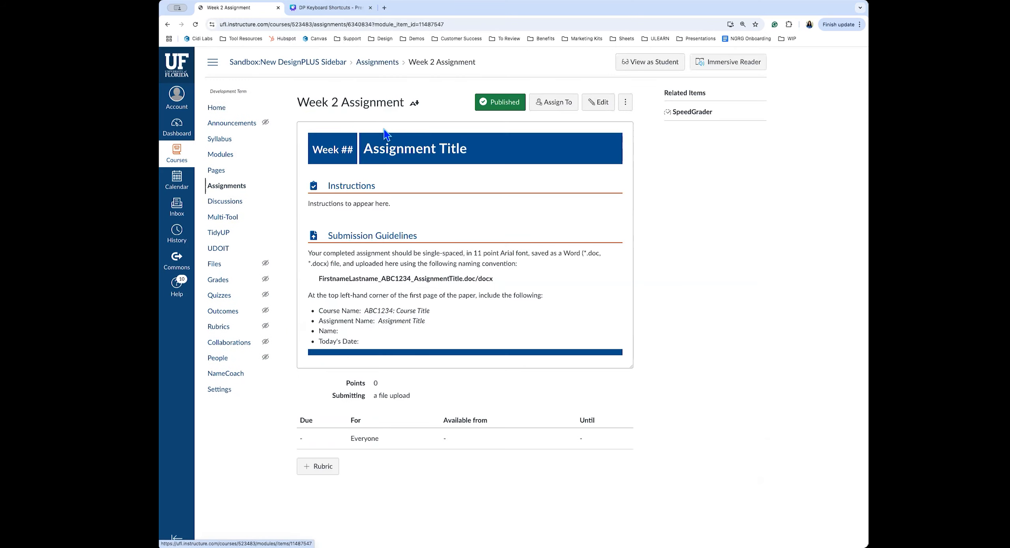
{"action": "left_click", "coordinate": [601, 103]}
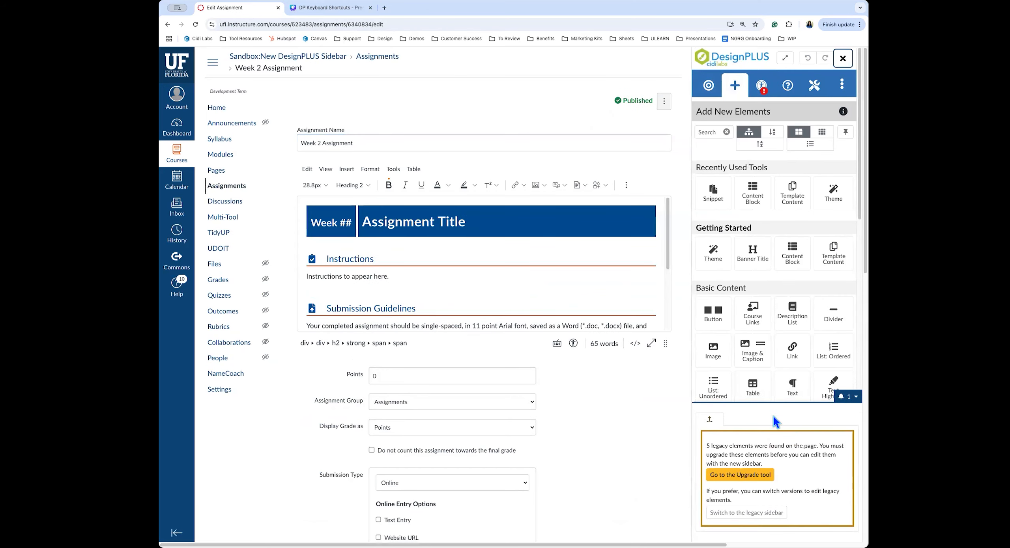
{"action": "left_click", "coordinate": [740, 476]}
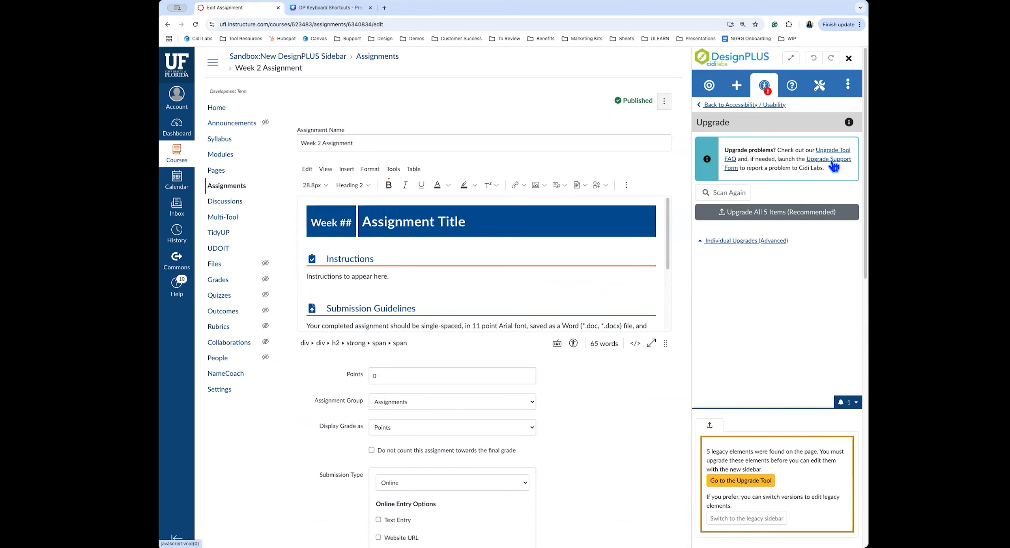
{"action": "left_click", "coordinate": [848, 58]}
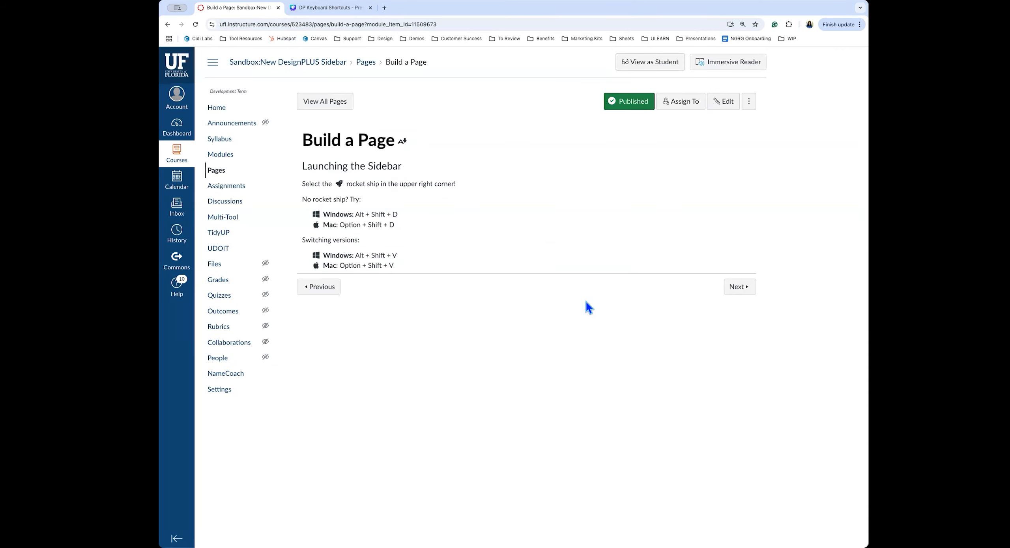
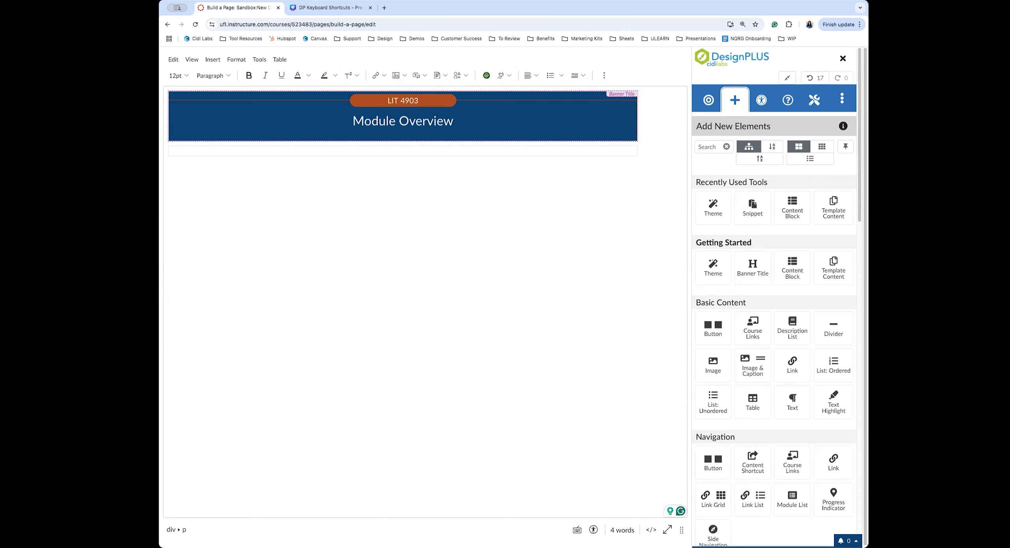
Insert a Content Block with an H3 placeholder heading below the Module Overview banner
{"action": "left_click", "coordinate": [292, 151]}
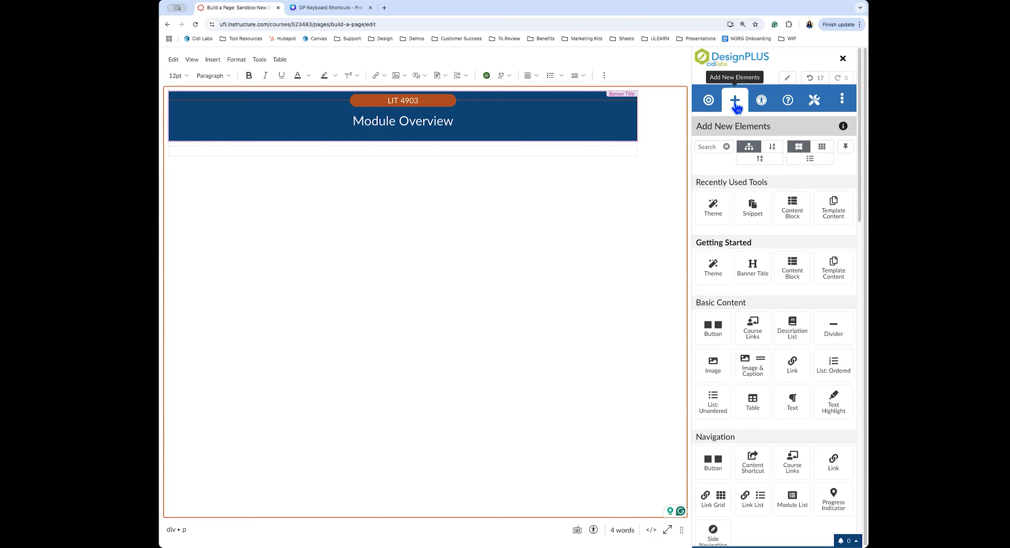
{"action": "left_click", "coordinate": [791, 209]}
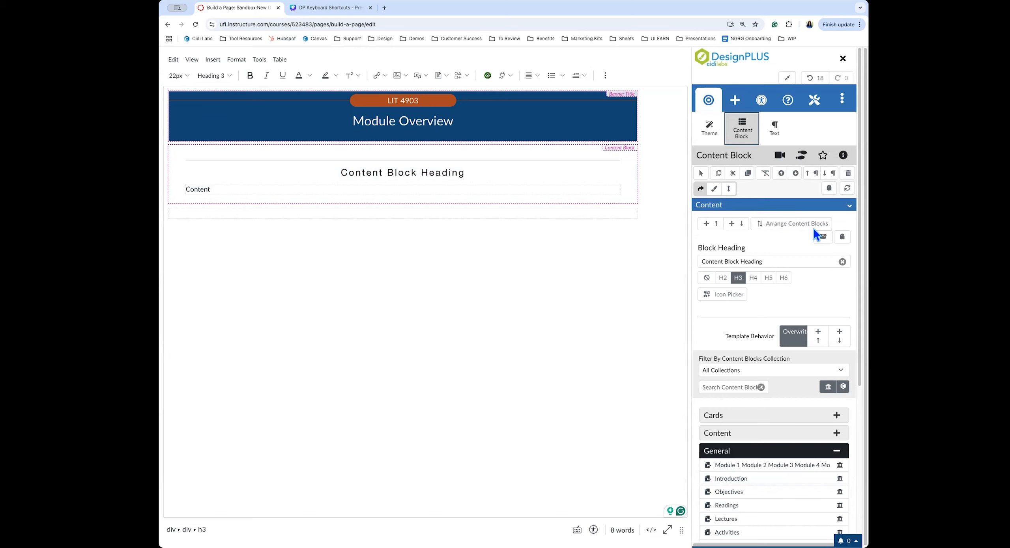
{"action": "scroll", "coordinate": [777, 301], "scroll_direction": "down", "scroll_amount": 1}
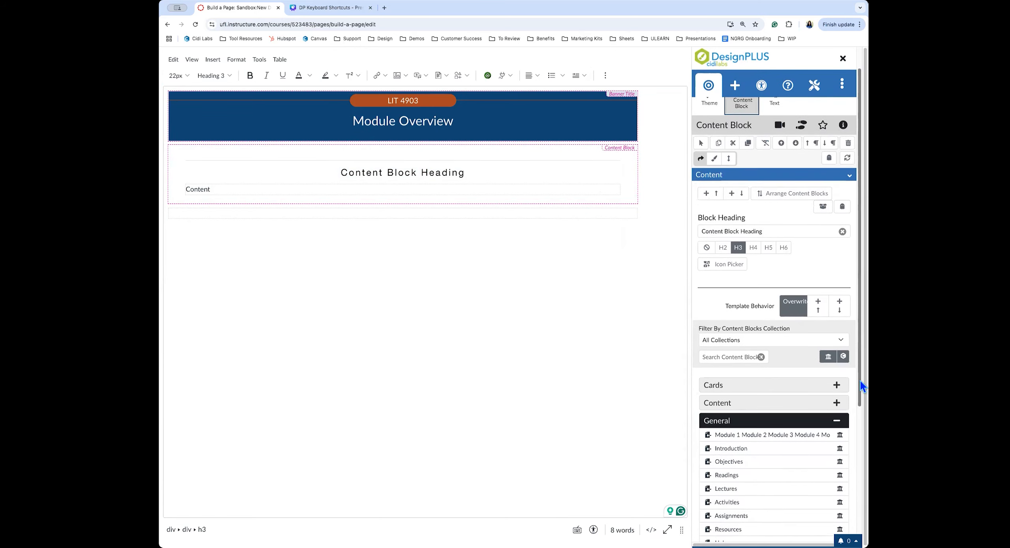
{"action": "scroll", "coordinate": [856, 381], "scroll_direction": "down", "scroll_amount": 3}
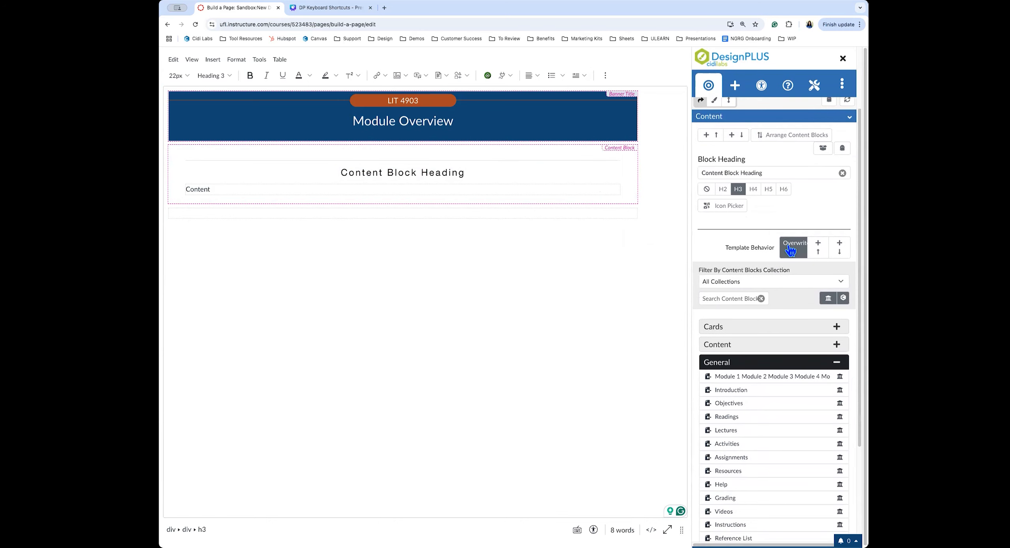
{"action": "left_click", "coordinate": [449, 185]}
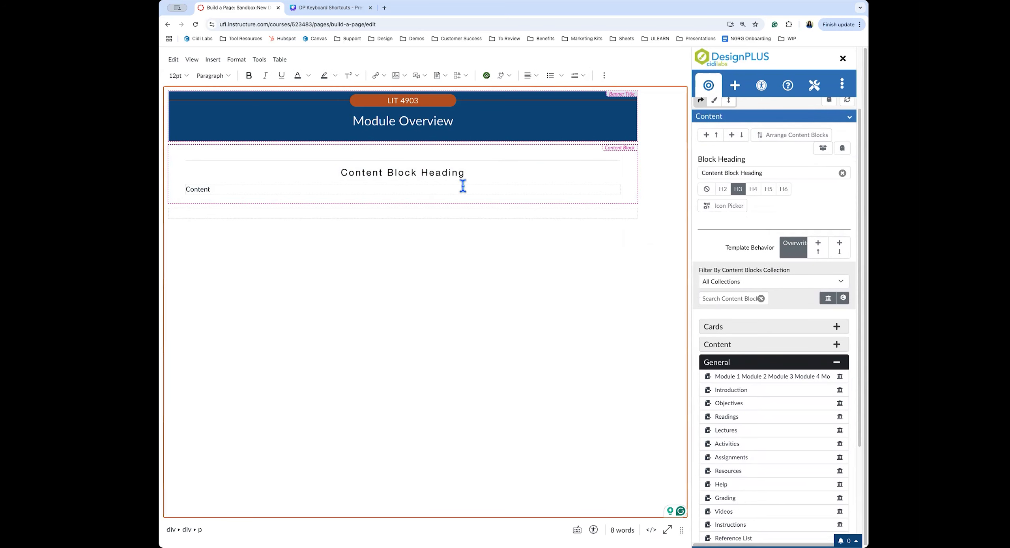
{"action": "scroll", "coordinate": [791, 301], "scroll_direction": "down", "scroll_amount": 2}
{"action": "scroll", "coordinate": [791, 301], "scroll_direction": "down", "scroll_amount": 2}
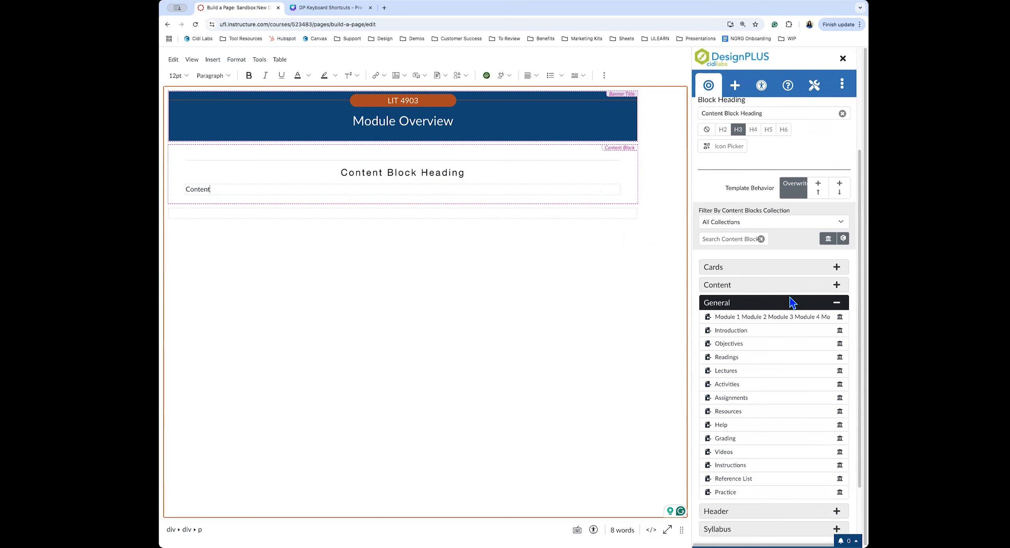
{"action": "mouse_move", "coordinate": [740, 322]}
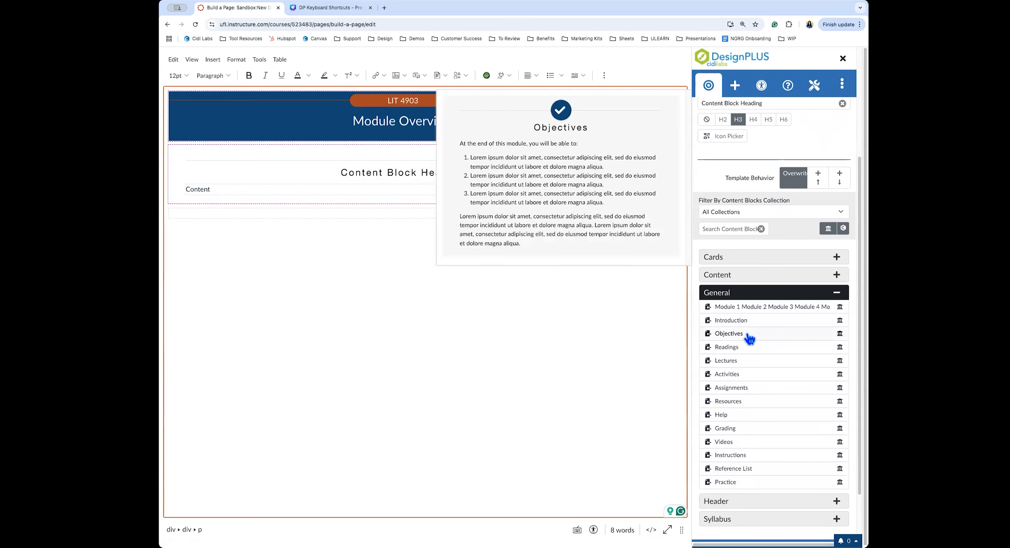
Add the Objectives template, set Template Behavior to append below, then add a Lectures block
{"action": "left_click", "coordinate": [742, 335]}
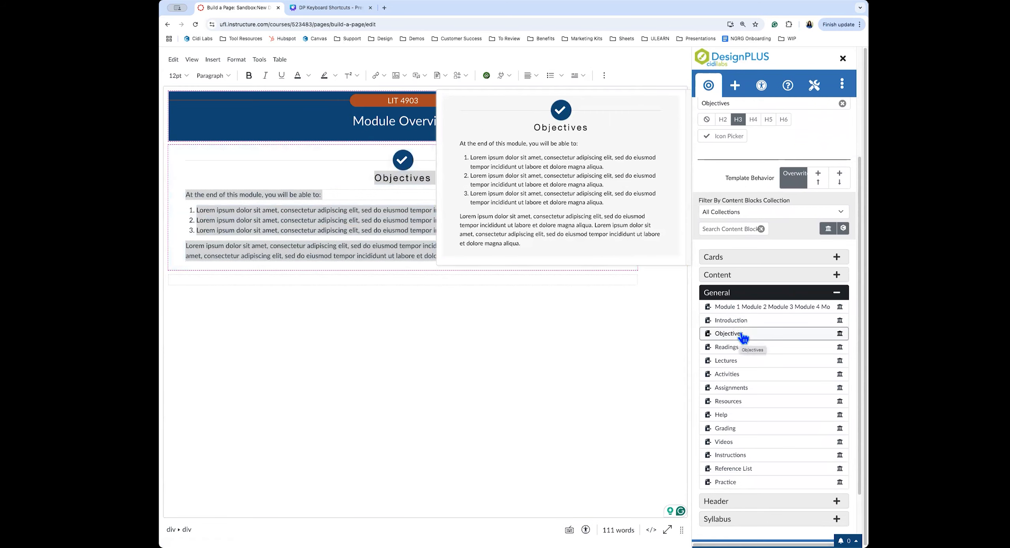
{"action": "left_click", "coordinate": [507, 255]}
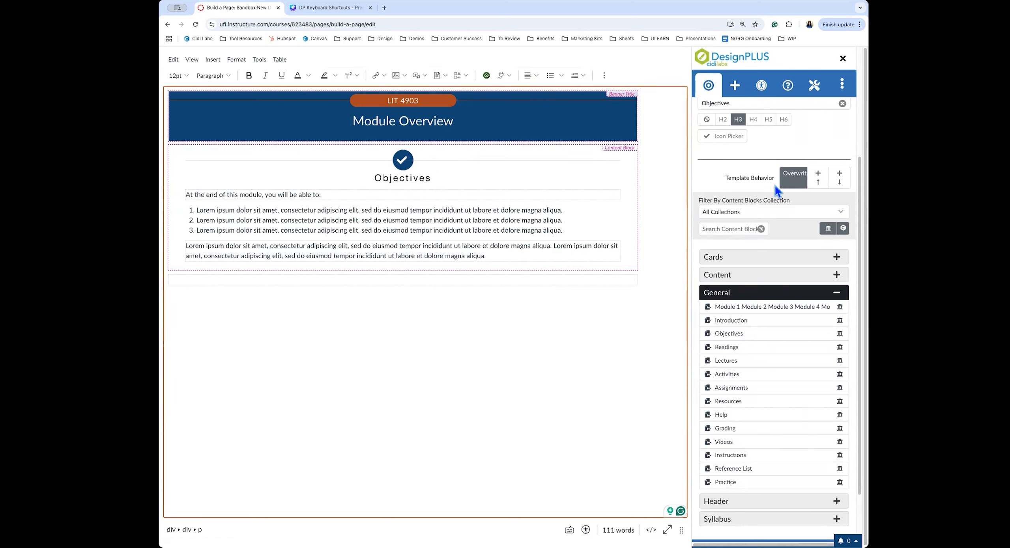
{"action": "left_click", "coordinate": [840, 181]}
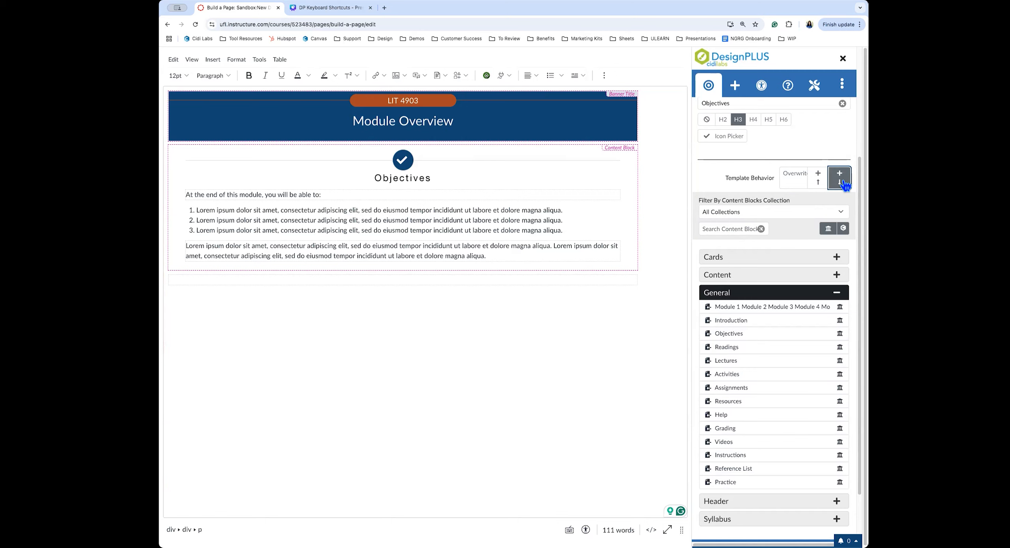
{"action": "left_click", "coordinate": [732, 362]}
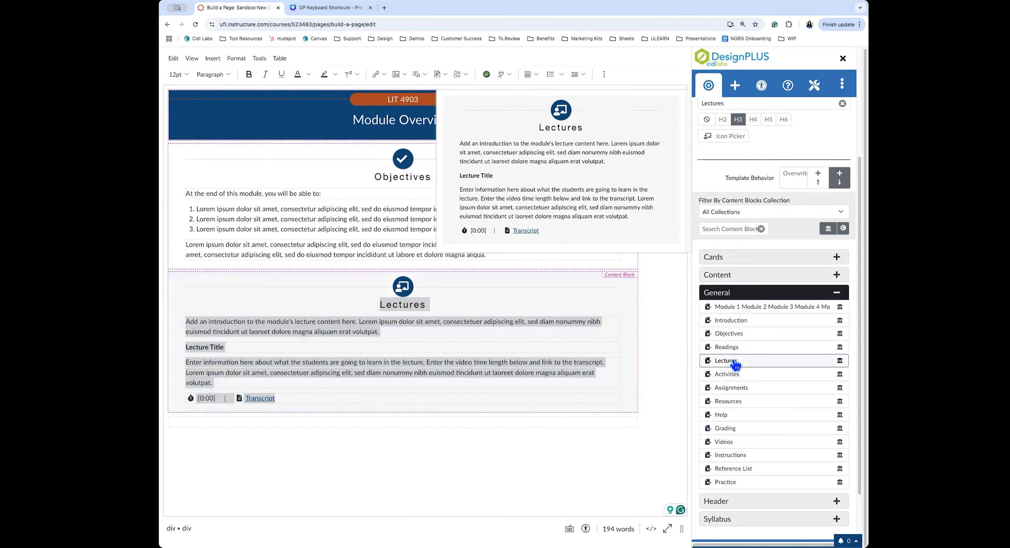
{"action": "left_click", "coordinate": [385, 389]}
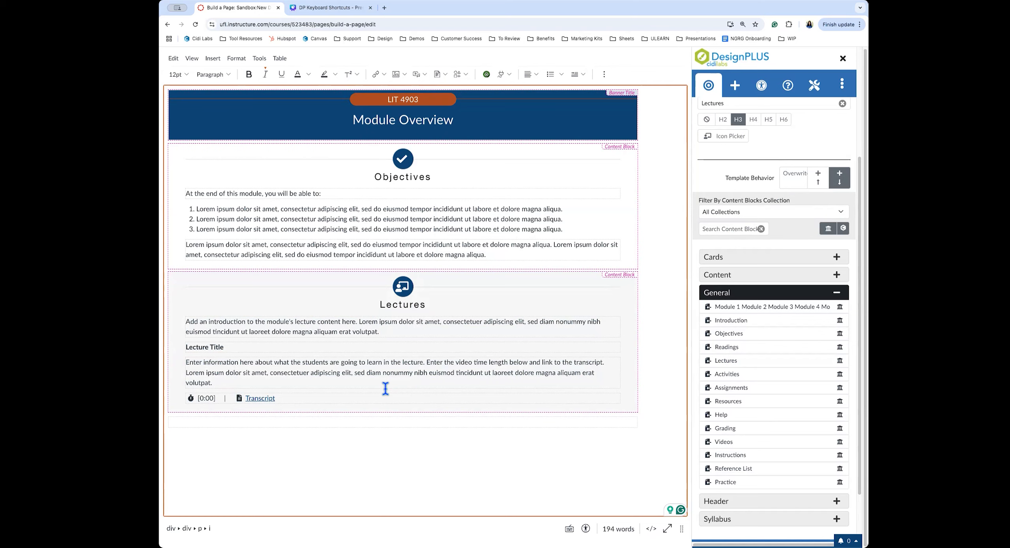
{"action": "scroll", "coordinate": [769, 189], "scroll_direction": "up", "scroll_amount": 2}
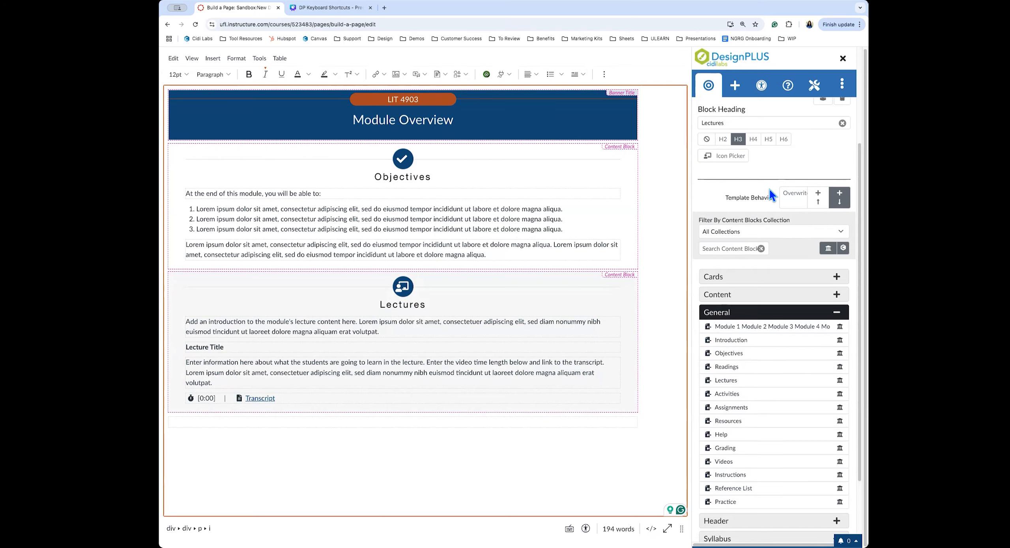
{"action": "scroll", "coordinate": [769, 190], "scroll_direction": "up", "scroll_amount": 3}
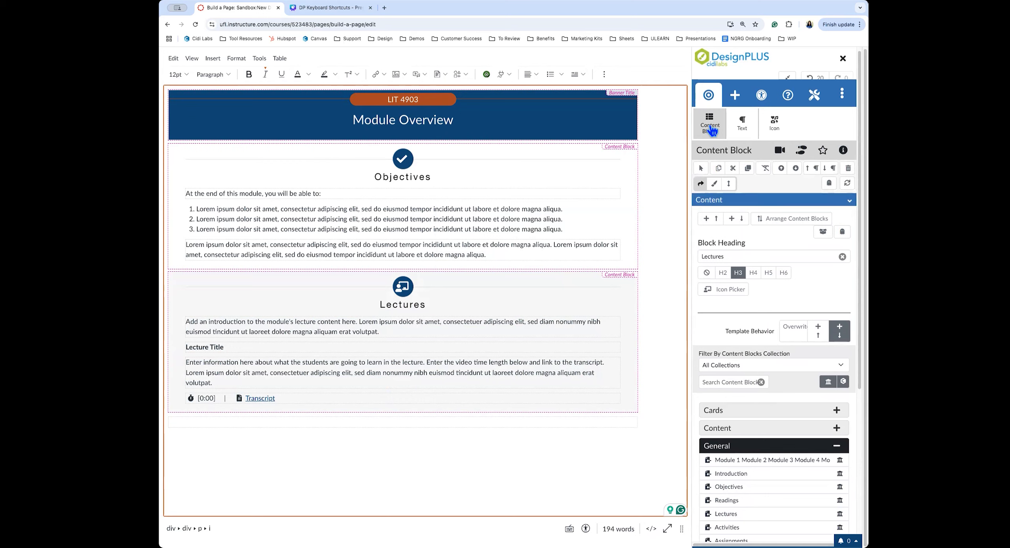
Add a content block below Lectures and paste two lorem ipsum paragraphs over its placeholder text
{"action": "left_click", "coordinate": [737, 220]}
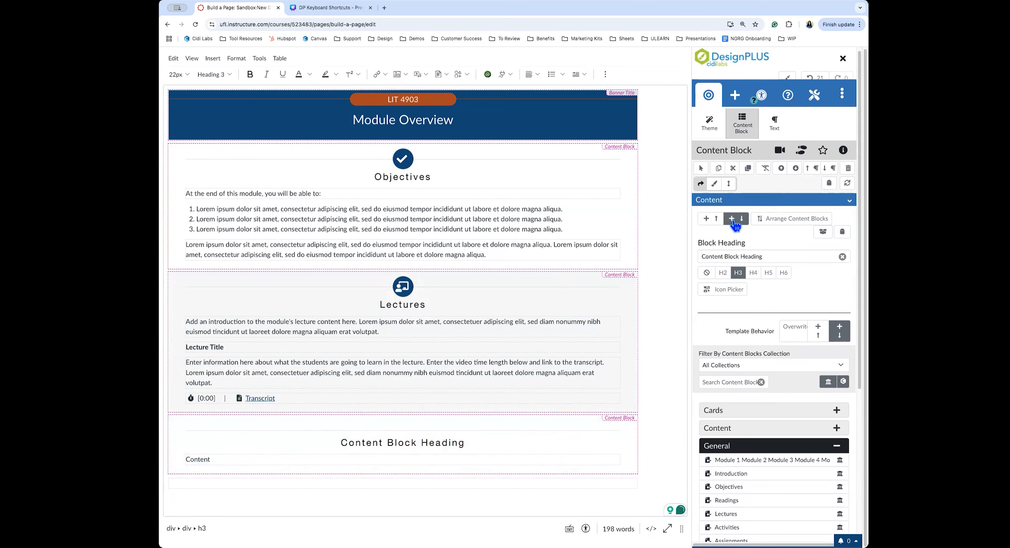
{"action": "left_click", "coordinate": [265, 457]}
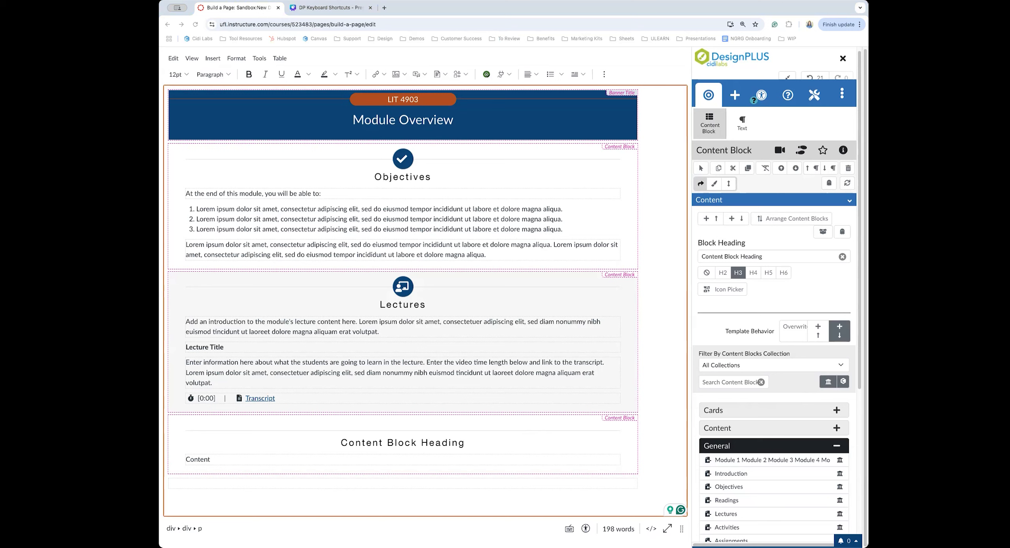
{"action": "double_click", "coordinate": [194, 459]}
{"action": "type", "text": "Lorem ipsum odor amet, consectetuer adipiscing elit. Nisl senectus mi lacinia nunc enim non mi leo. At erat ex ridiculus potenti cursus inceptos aliquam nullam. Iaculis justo orci auctor tellus vulputate. Fusce a fringilla finibus dignissim pellentesque porttitor proin pellentesque. Accumsan dis eleifend ipsum enim imperdiet magnis euismod cursus. Ut cursus tortor vehicula tortor placerat. Lacinia fames quam sodales dictumst cursus facilisi conubia potenti venenatis. Pellentesque efficitur accumsan elit urna ultricies suspendisse sodales? Vulputate lacus purus dignissim dictum magnis. Maximus hendrerit lacinia euismod mattis habitasse tempus himenaeos aenean. Tellus venenatis proin; pulvinar potenti elit placerat. Vitae erat id justo torquent maecenas dolor tortor diam. Imperdiet nascetur cursus eget condimentum suspendisse quam vitae. Fames laoreet vulputate finibus eu proin."}
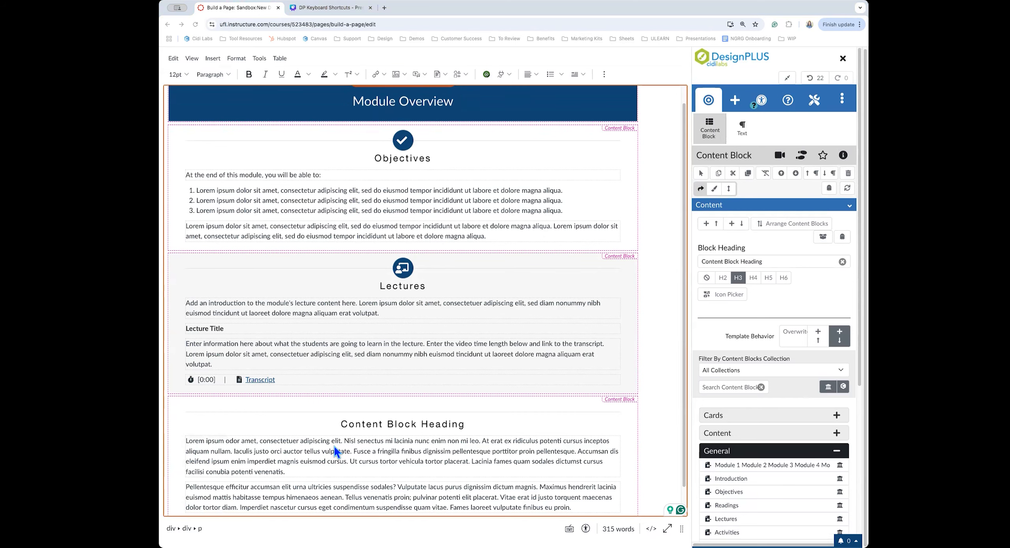
{"action": "scroll", "coordinate": [335, 450], "scroll_direction": "down", "scroll_amount": 2}
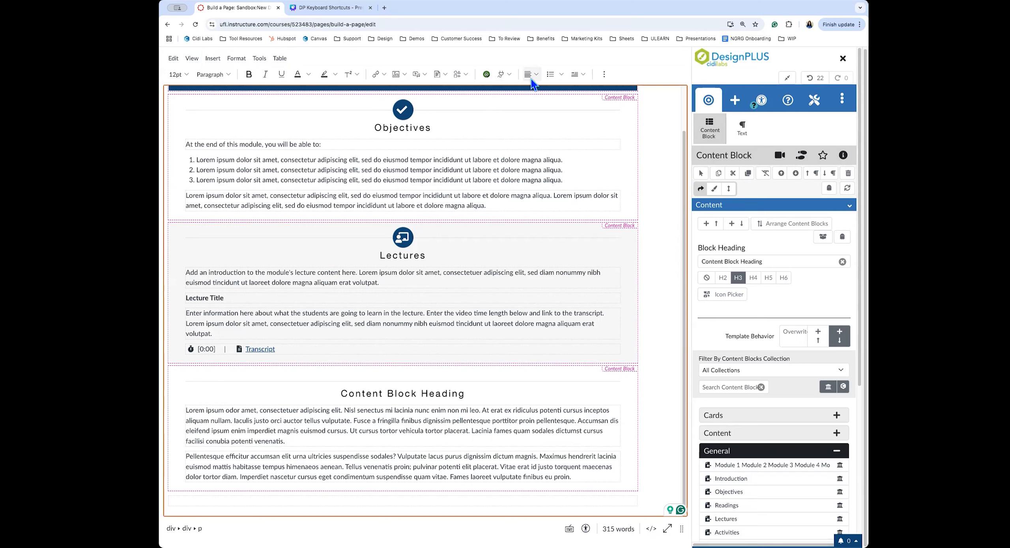
{"action": "left_click", "coordinate": [504, 74]}
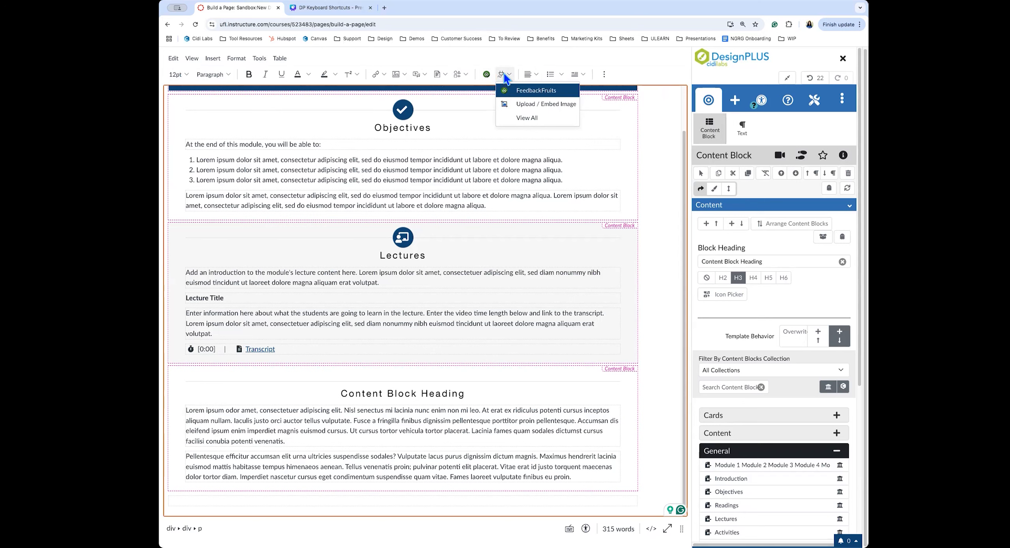
{"action": "left_click", "coordinate": [528, 120]}
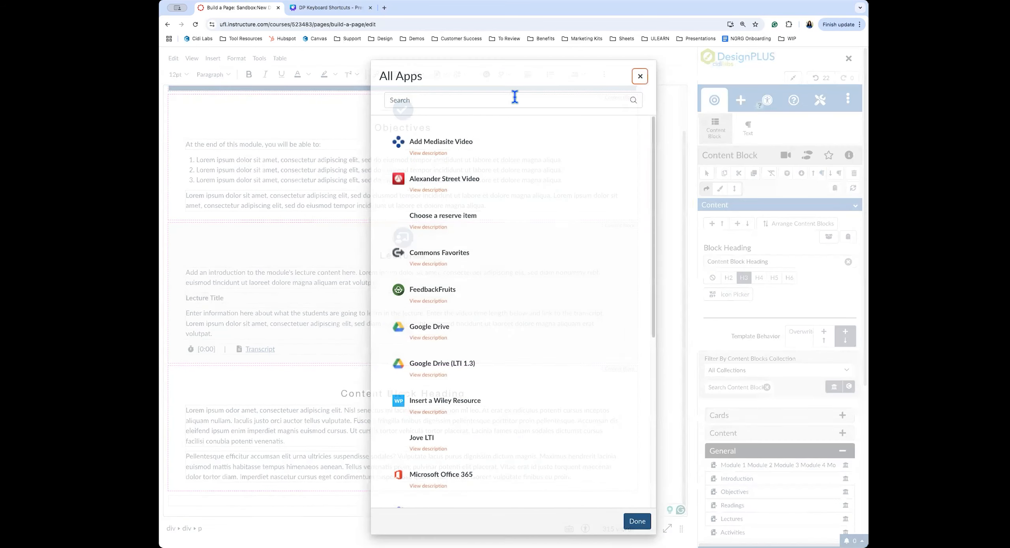
{"action": "left_click", "coordinate": [487, 98]}
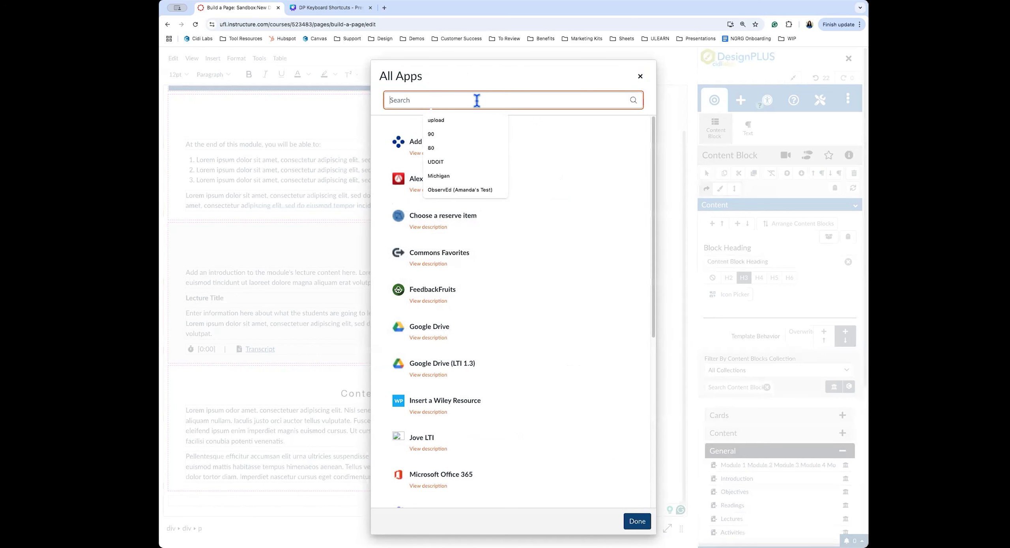
{"action": "type", "text": "upload"}
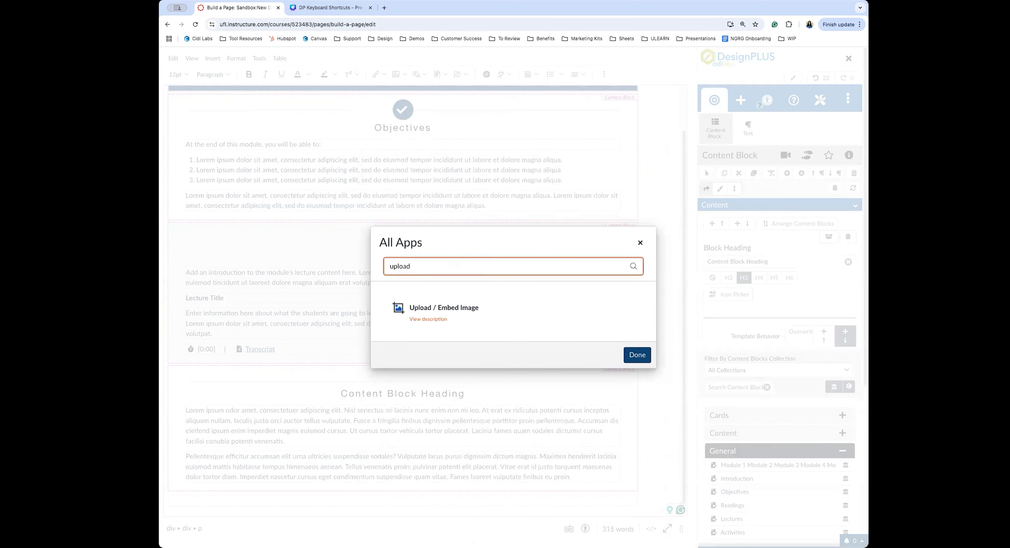
{"action": "left_click", "coordinate": [424, 308]}
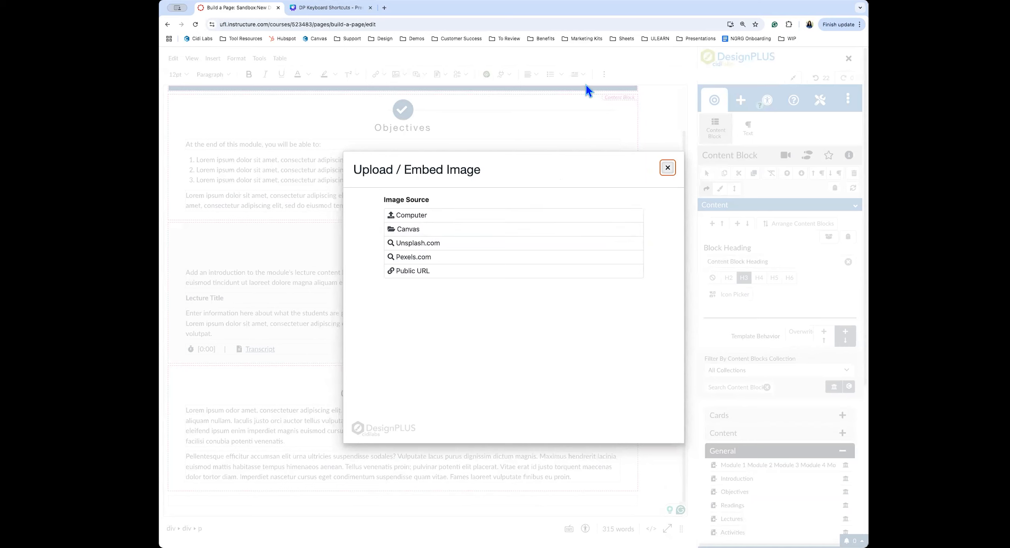
{"action": "key", "text": "Escape"}
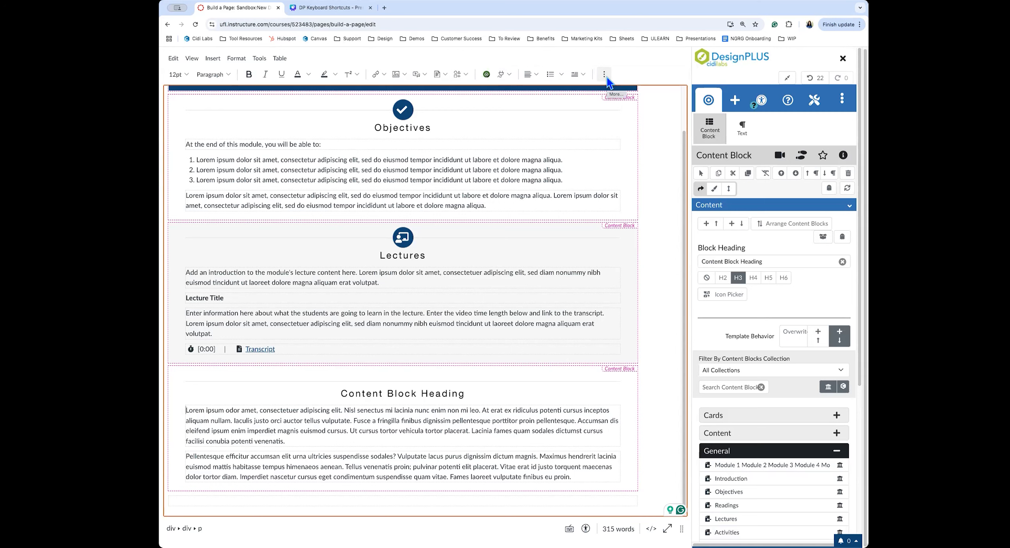
Search all apps for 'upload' and launch the Upload / Embed Image tool
{"action": "left_click", "coordinate": [500, 75]}
{"action": "left_click", "coordinate": [531, 118]}
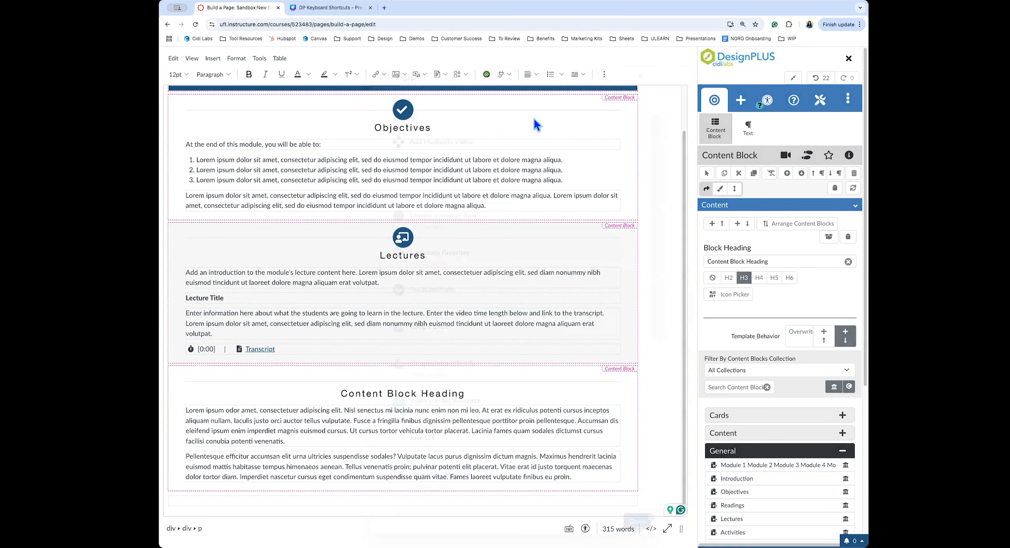
{"action": "left_click", "coordinate": [407, 100]}
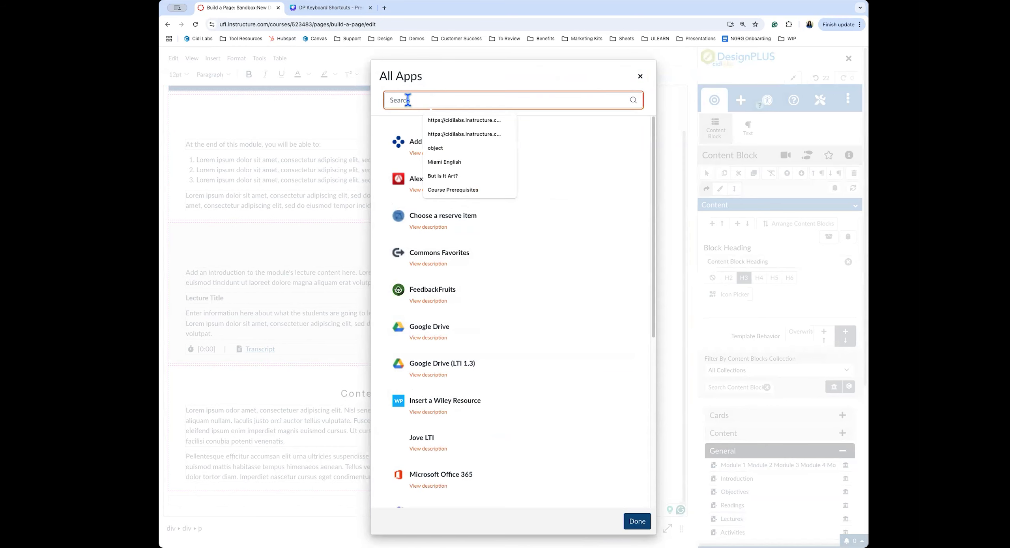
{"action": "type", "text": "upload"}
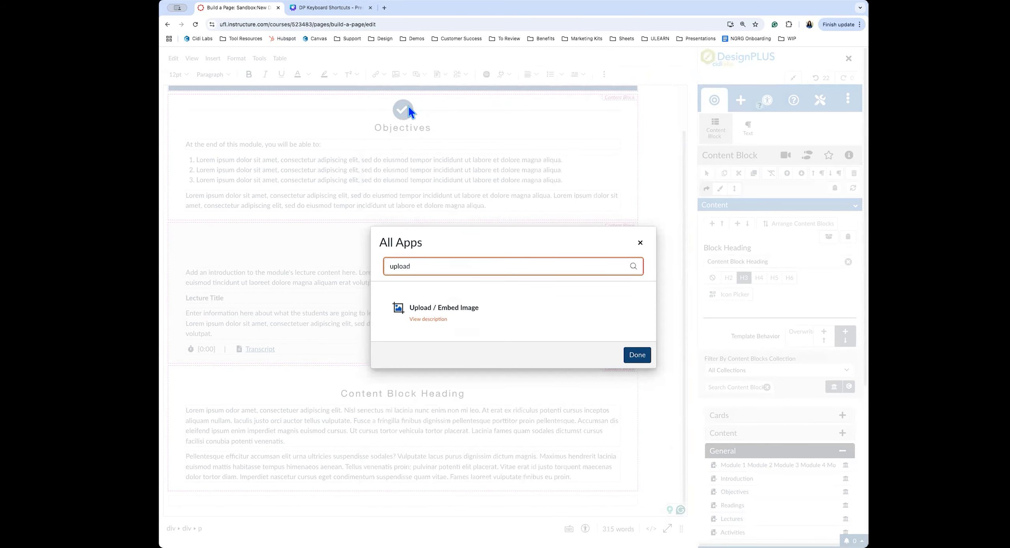
{"action": "left_click", "coordinate": [443, 308]}
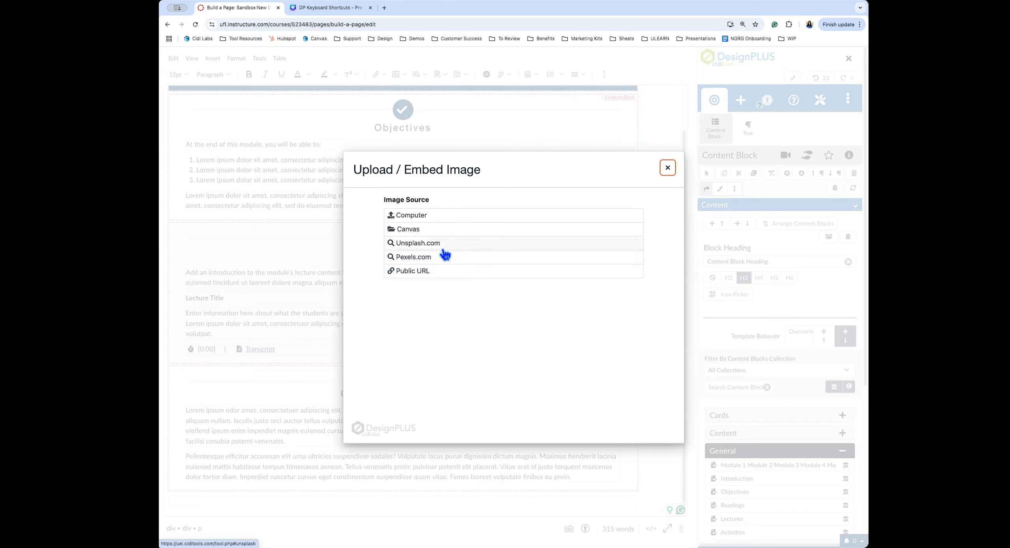
Search Unsplash for 'palm trees', pick the upward-looking photo, and keep 100% full content width
{"action": "left_click", "coordinate": [429, 249]}
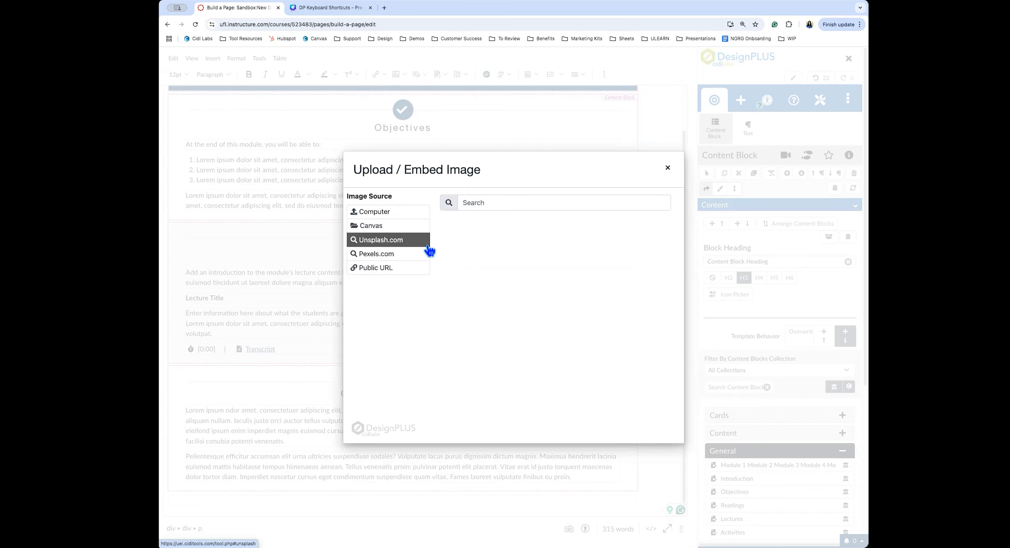
{"action": "left_click", "coordinate": [499, 203]}
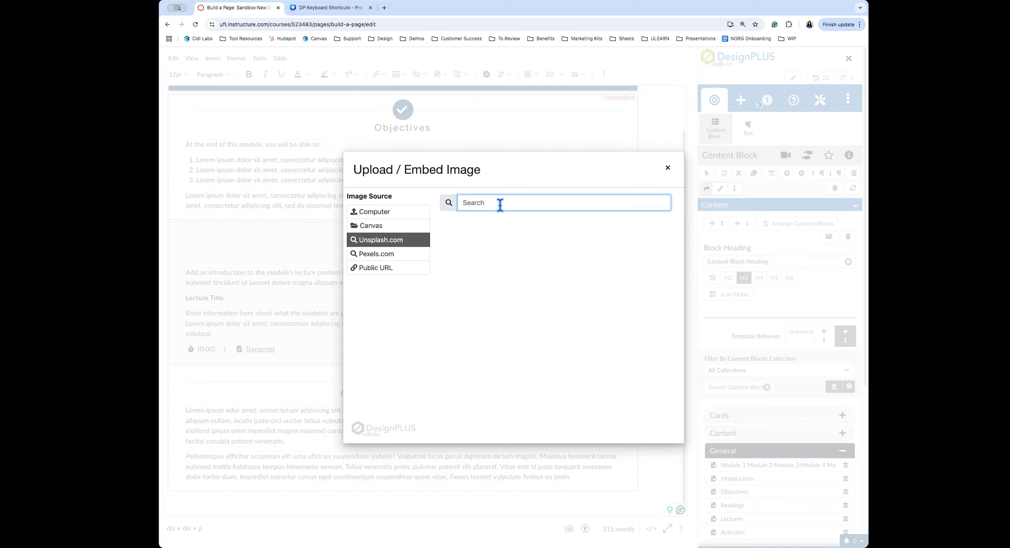
{"action": "type", "text": "palm trees"}
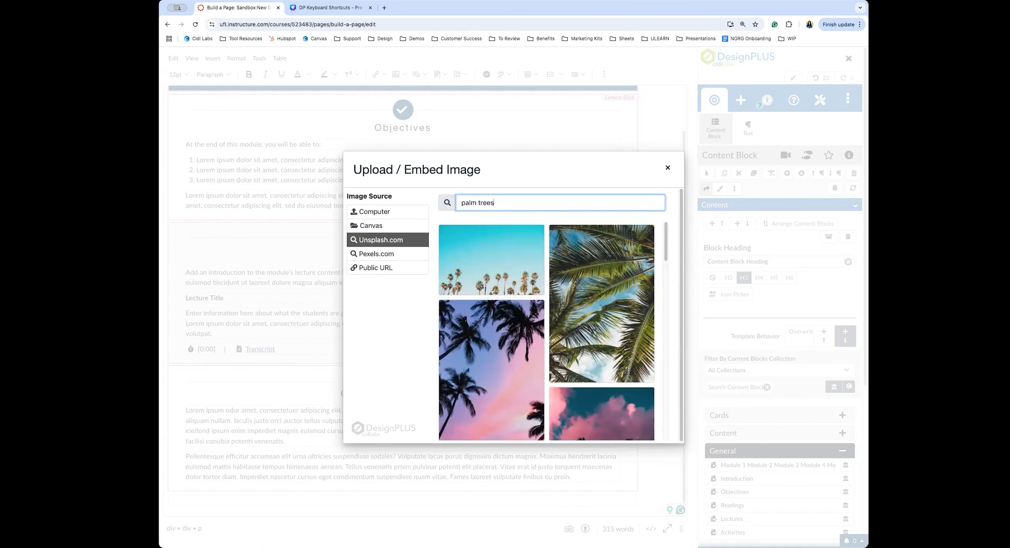
{"action": "scroll", "coordinate": [554, 355], "scroll_direction": "down", "scroll_amount": 2}
{"action": "scroll", "coordinate": [554, 364], "scroll_direction": "down", "scroll_amount": 5}
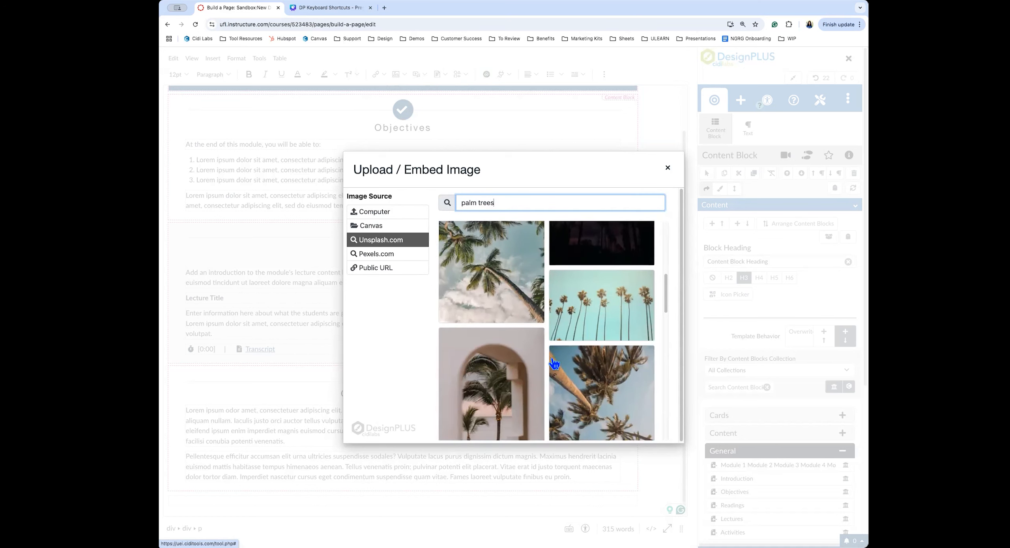
{"action": "scroll", "coordinate": [554, 363], "scroll_direction": "down", "scroll_amount": 8}
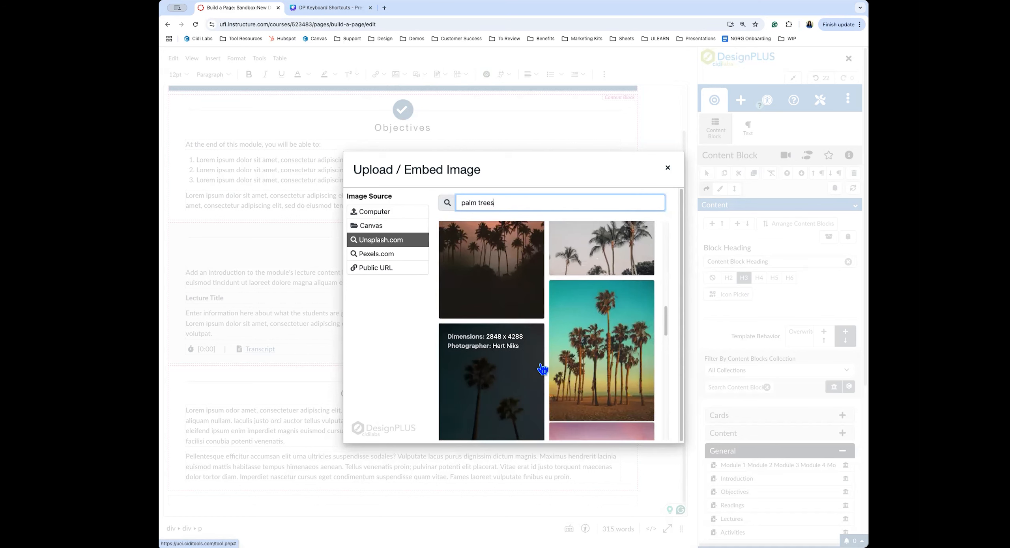
{"action": "scroll", "coordinate": [542, 369], "scroll_direction": "down", "scroll_amount": 10}
{"action": "scroll", "coordinate": [542, 368], "scroll_direction": "down", "scroll_amount": 10}
{"action": "scroll", "coordinate": [542, 367], "scroll_direction": "down", "scroll_amount": 10}
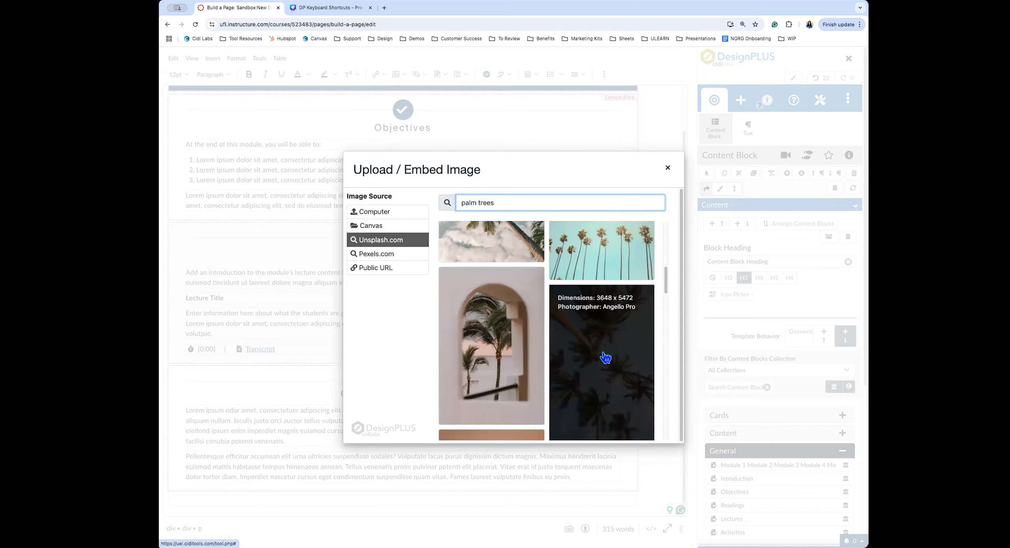
{"action": "left_click", "coordinate": [606, 341]}
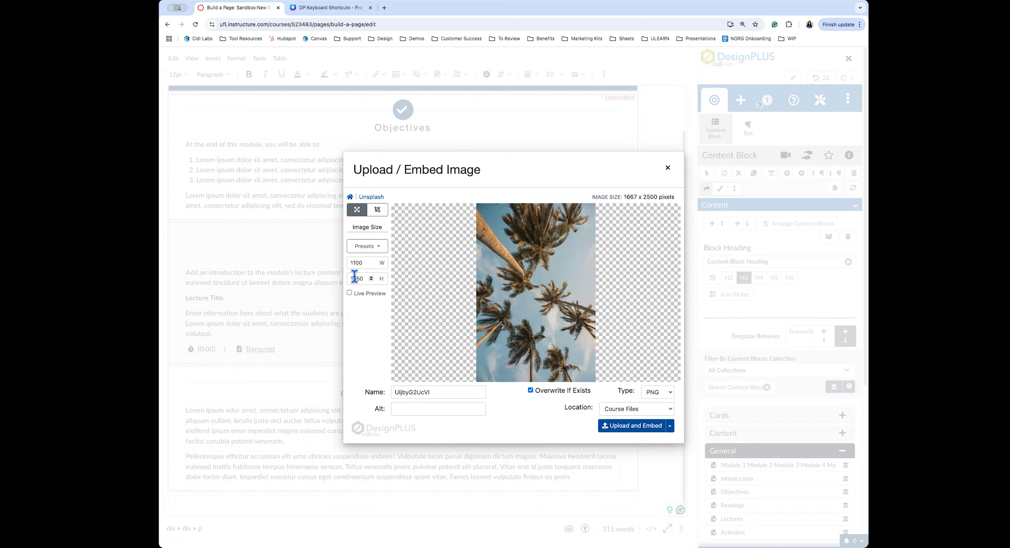
{"action": "left_click", "coordinate": [367, 248]}
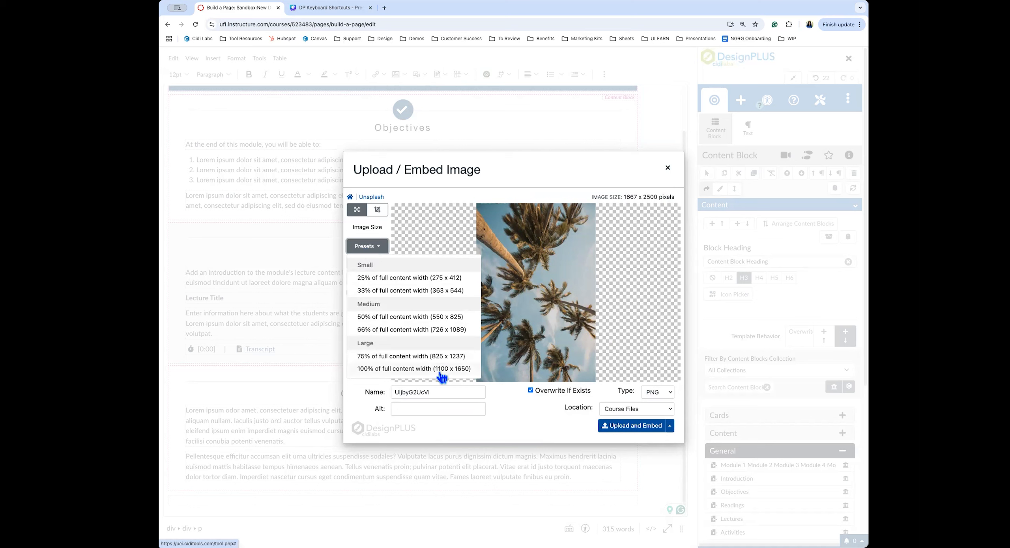
{"action": "left_click", "coordinate": [381, 247]}
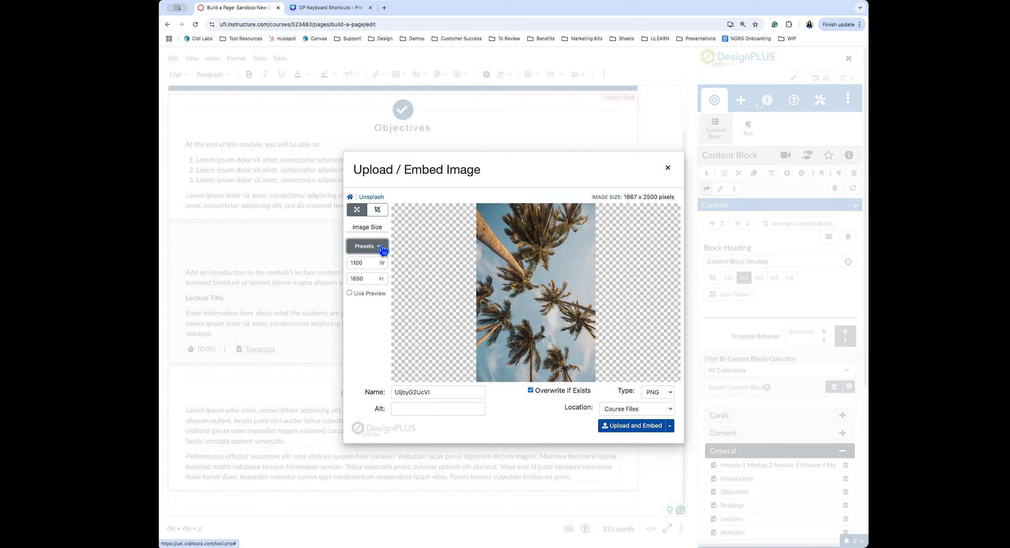
In the Crop tab, tilt the palm photo and then straighten it back to upright
{"action": "left_click", "coordinate": [377, 209]}
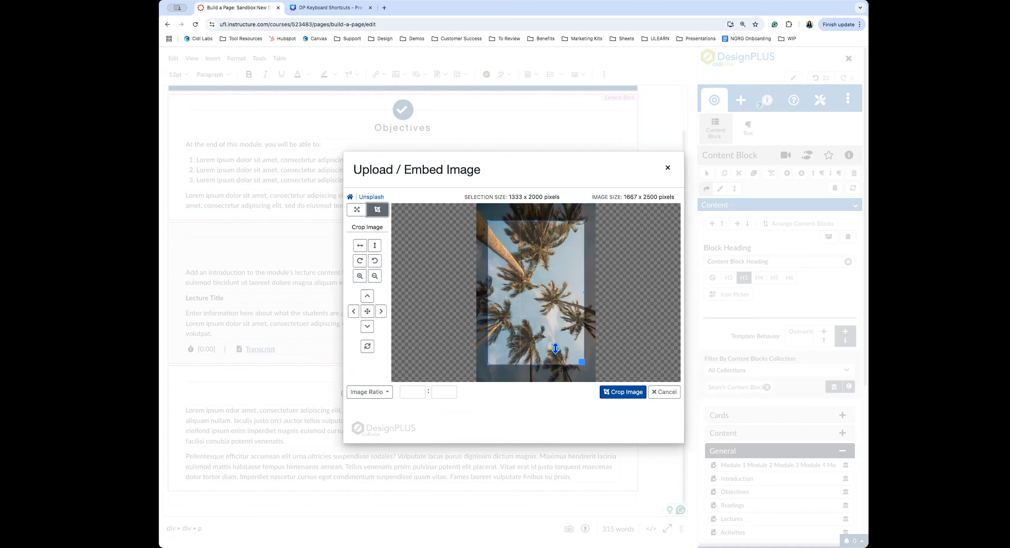
{"action": "left_click", "coordinate": [375, 261]}
{"action": "left_click", "coordinate": [375, 261]}
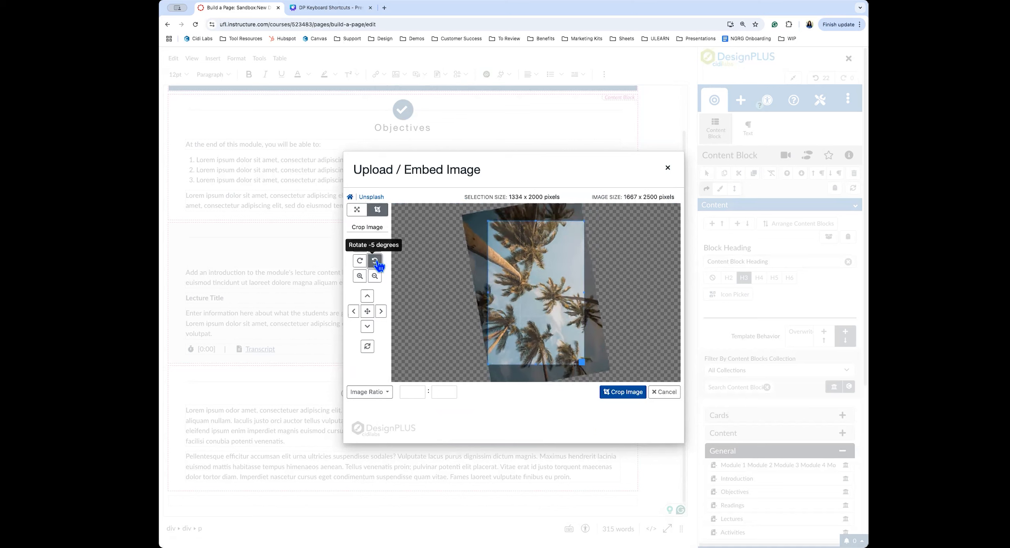
{"action": "left_click", "coordinate": [375, 261]}
{"action": "left_click", "coordinate": [375, 261]}
{"action": "left_click", "coordinate": [375, 261]}
{"action": "left_click", "coordinate": [375, 261]}
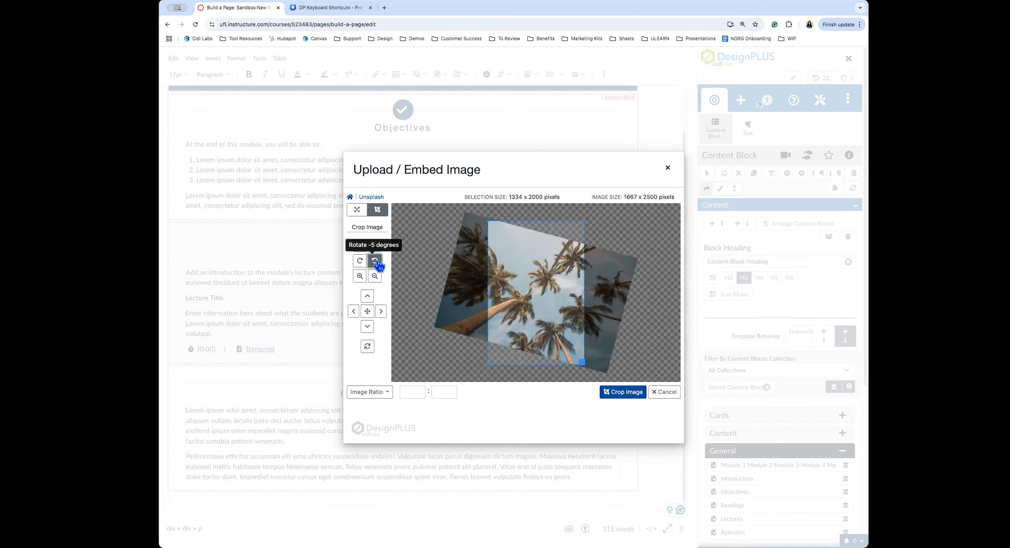
{"action": "left_click", "coordinate": [375, 261]}
{"action": "left_click", "coordinate": [375, 261]}
{"action": "left_click", "coordinate": [363, 265]}
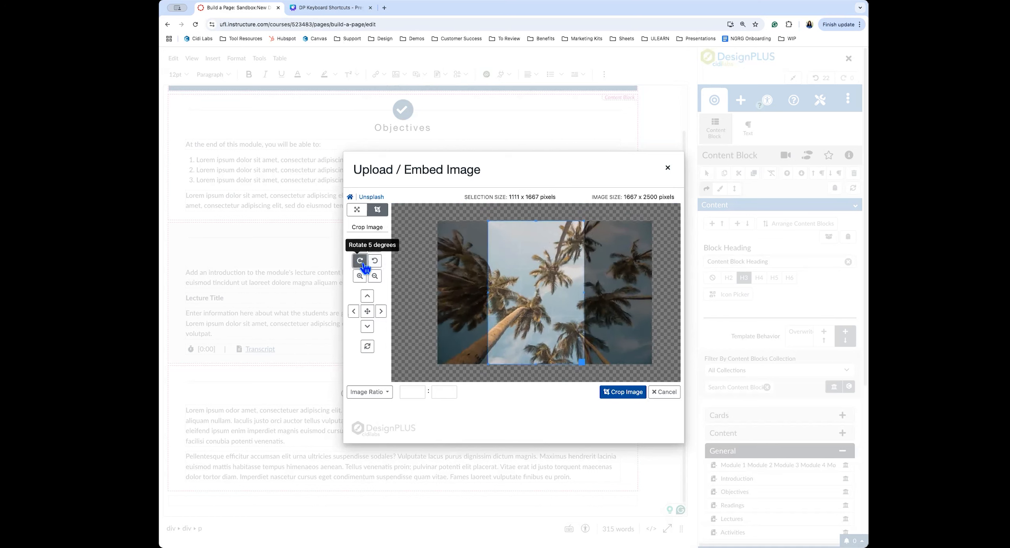
Set a 1:1 image ratio and drag the crop box up-right, enlarging it to 1573 pixels
{"action": "left_click", "coordinate": [375, 398]}
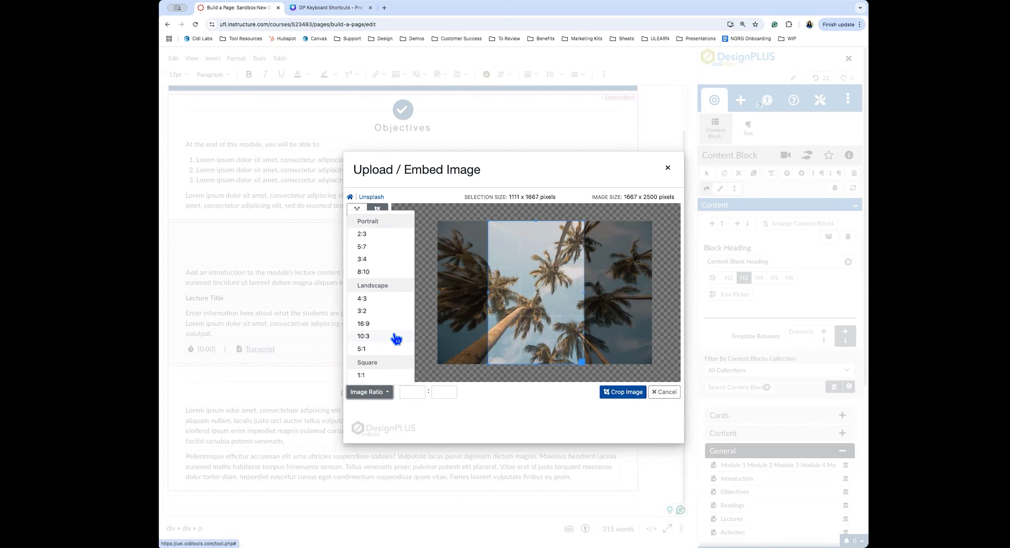
{"action": "left_click", "coordinate": [379, 377]}
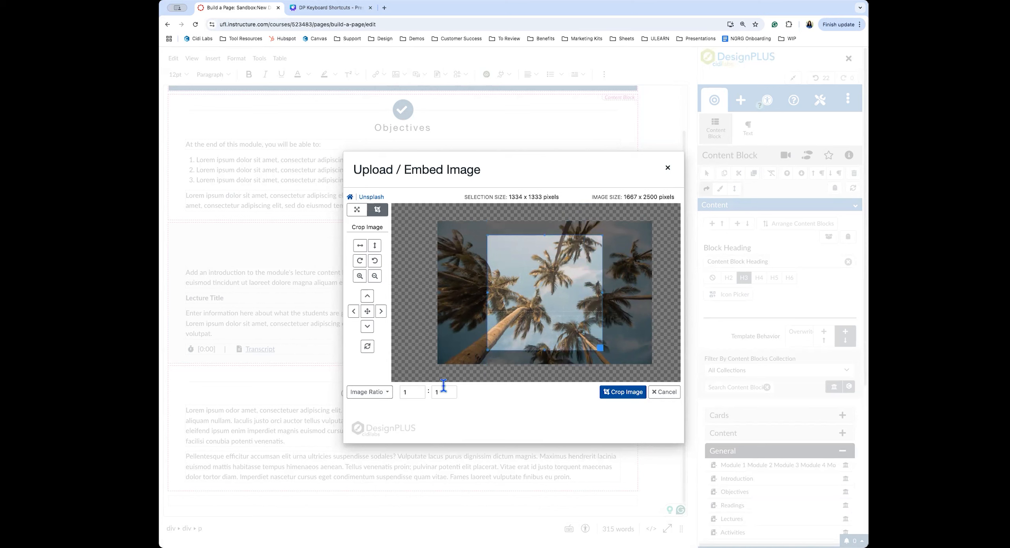
{"action": "left_click_drag", "start_coordinate": [546, 318], "coordinate": [595, 304]}
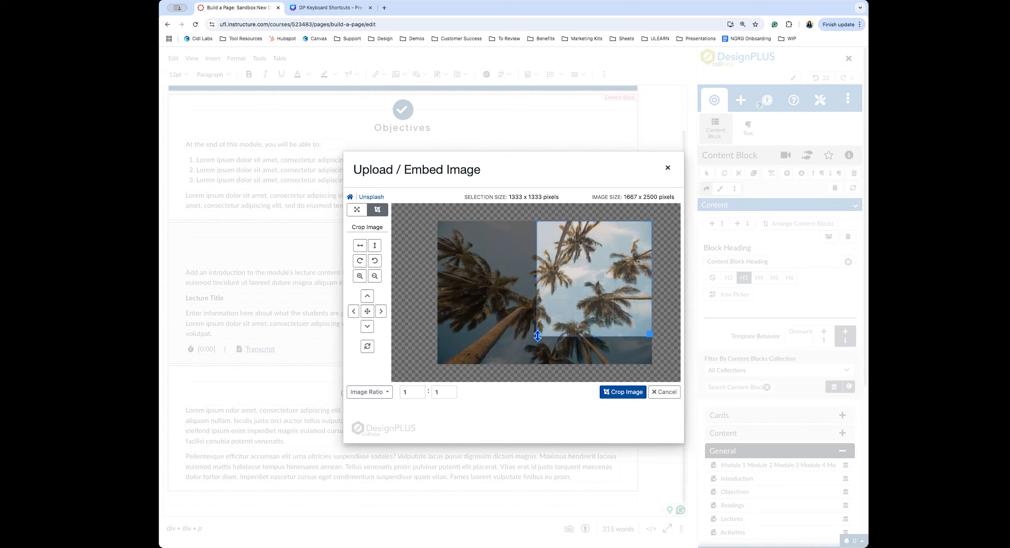
{"action": "left_click_drag", "start_coordinate": [535, 336], "coordinate": [516, 357]}
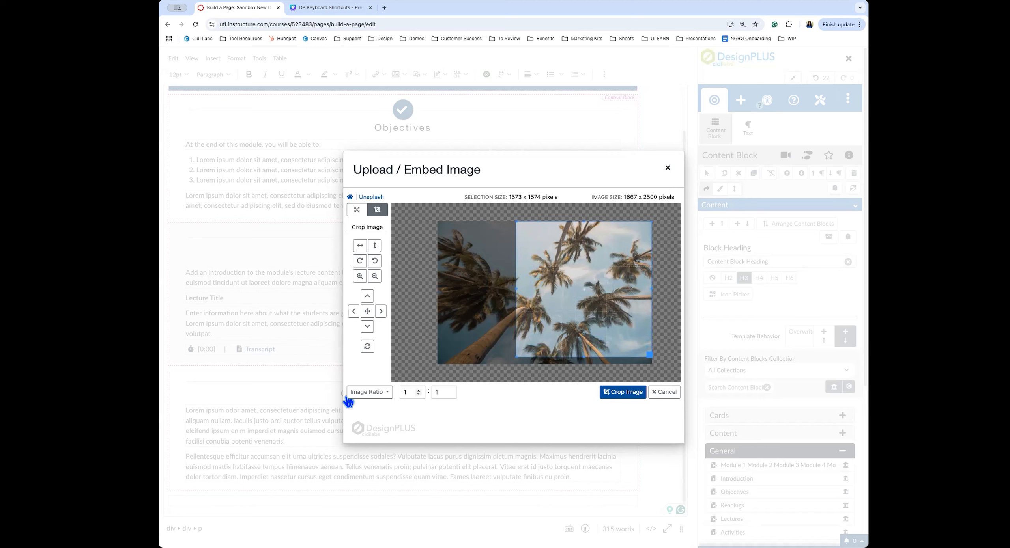
Apply the square crop and rename the file to 'palm trees'
{"action": "left_click", "coordinate": [628, 395]}
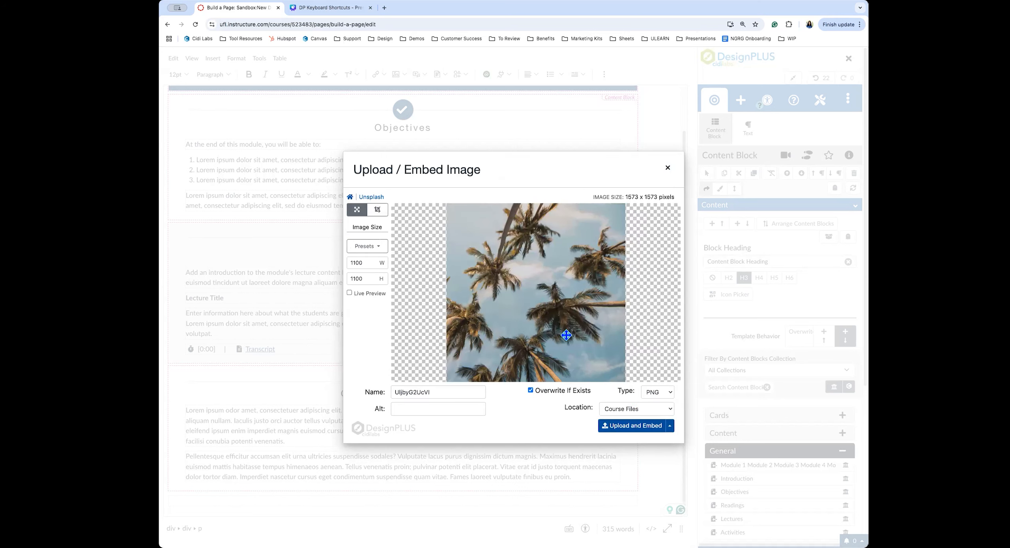
{"action": "double_click", "coordinate": [405, 392]}
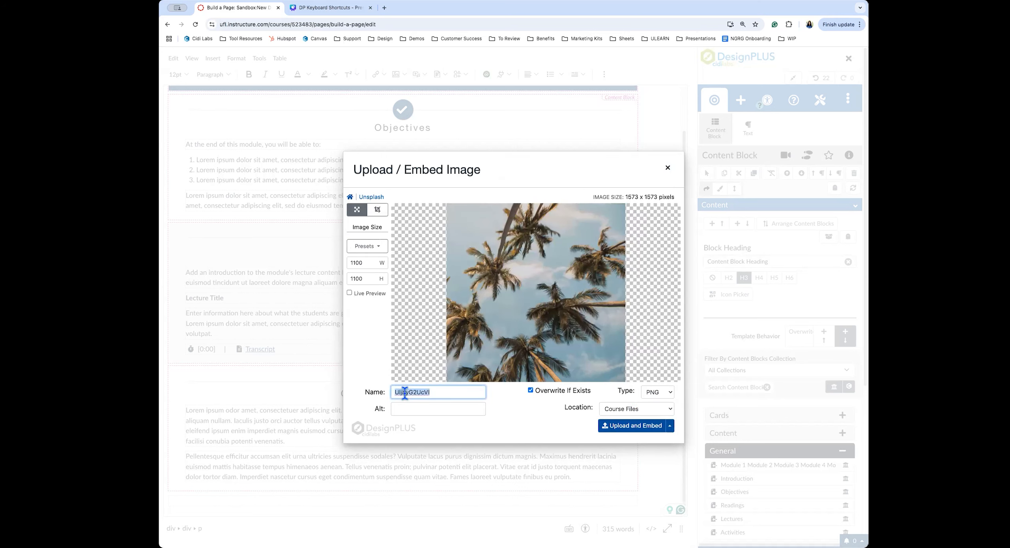
{"action": "type", "text": "palm trees"}
Keep PNG as the file type and set the save location to the Images folder
{"action": "left_click", "coordinate": [658, 394]}
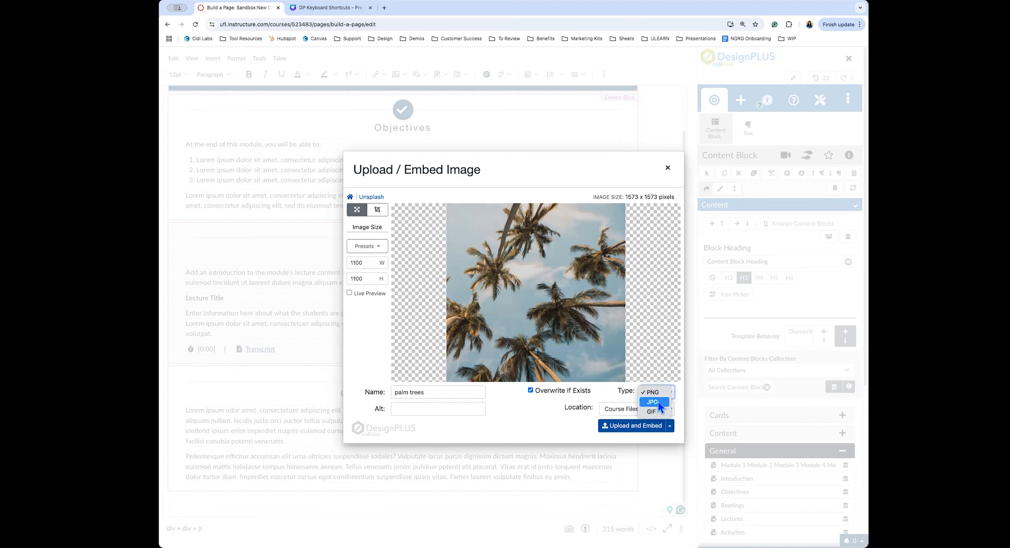
{"action": "left_click", "coordinate": [674, 403]}
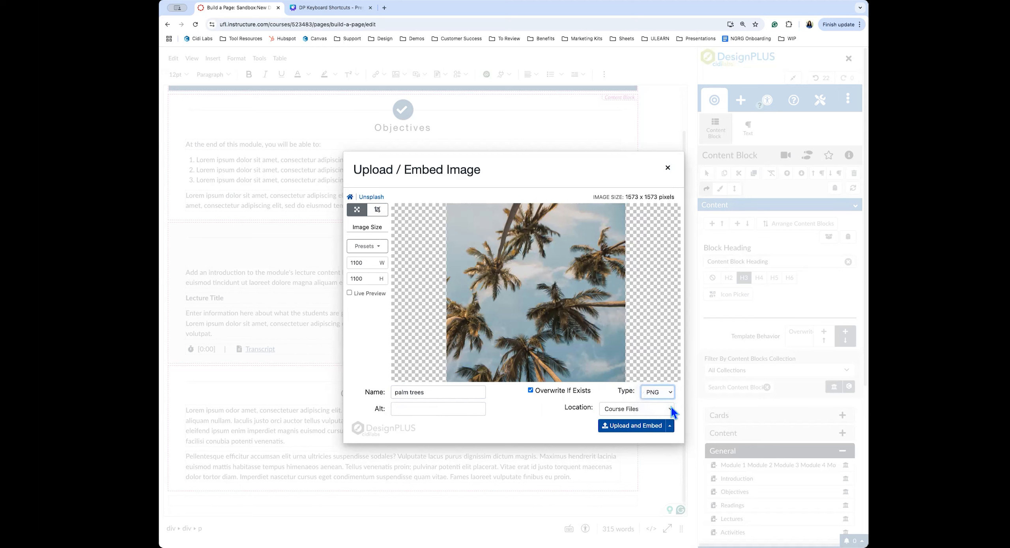
{"action": "left_click", "coordinate": [670, 410]}
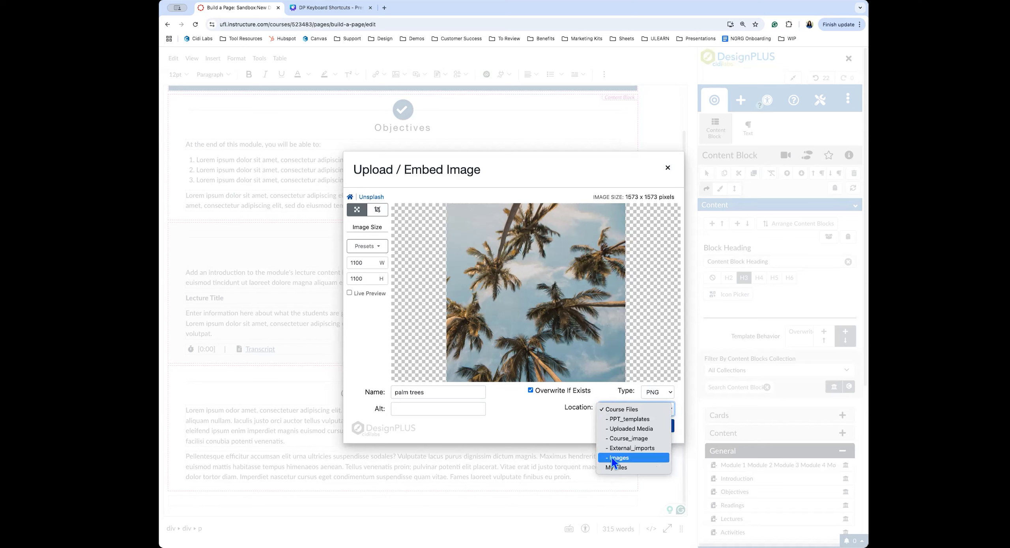
{"action": "left_click", "coordinate": [630, 459]}
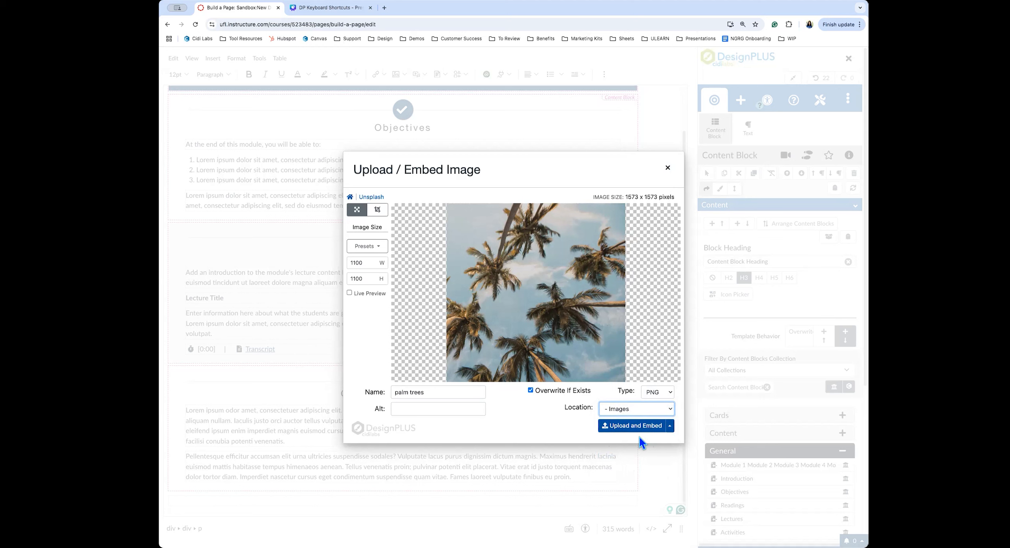
{"action": "left_click", "coordinate": [670, 427]}
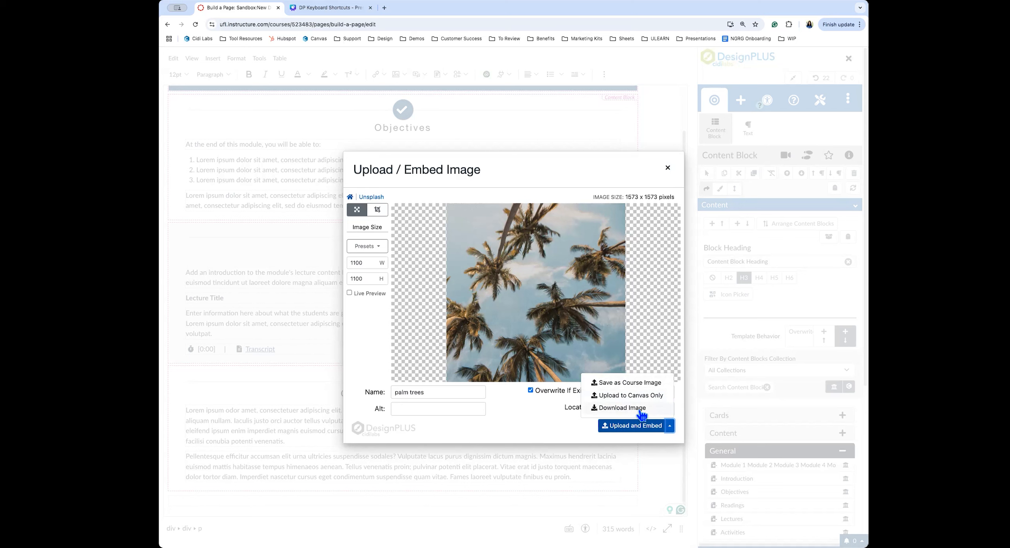
{"action": "left_click", "coordinate": [670, 428]}
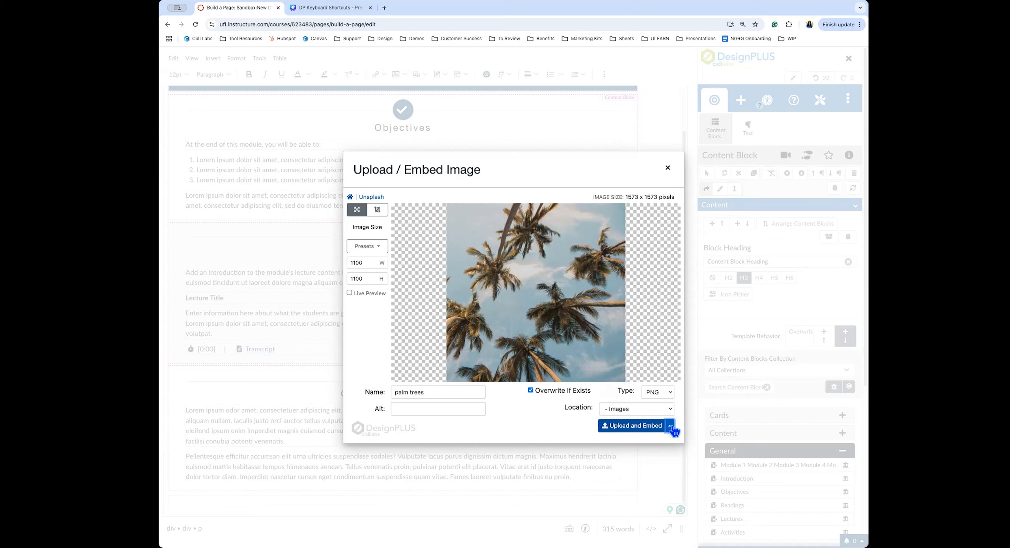
Embed the palm trees photo and shrink it to an 89 x 89 thumbnail at the paragraph start
{"action": "left_click", "coordinate": [632, 428]}
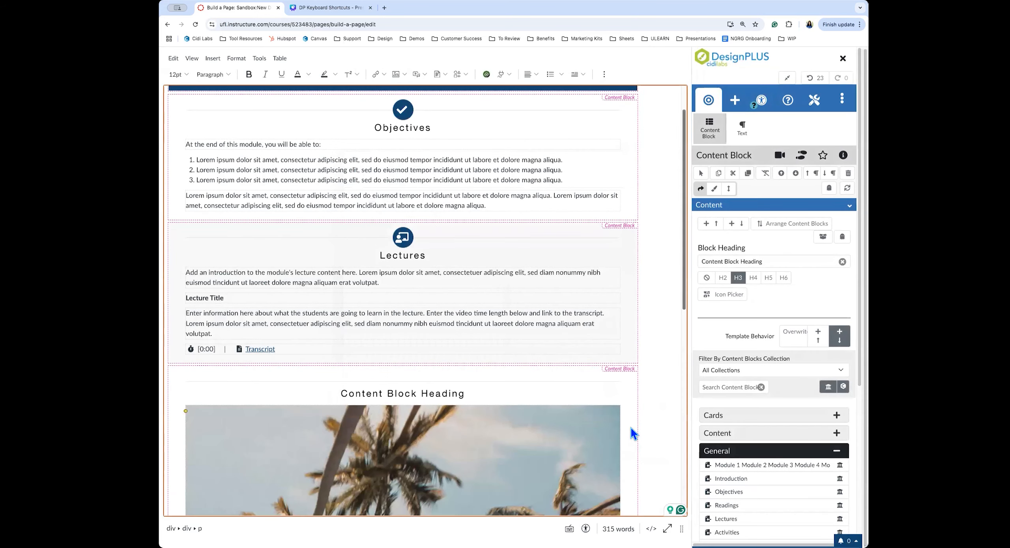
{"action": "scroll", "coordinate": [631, 425], "scroll_direction": "down", "scroll_amount": 10}
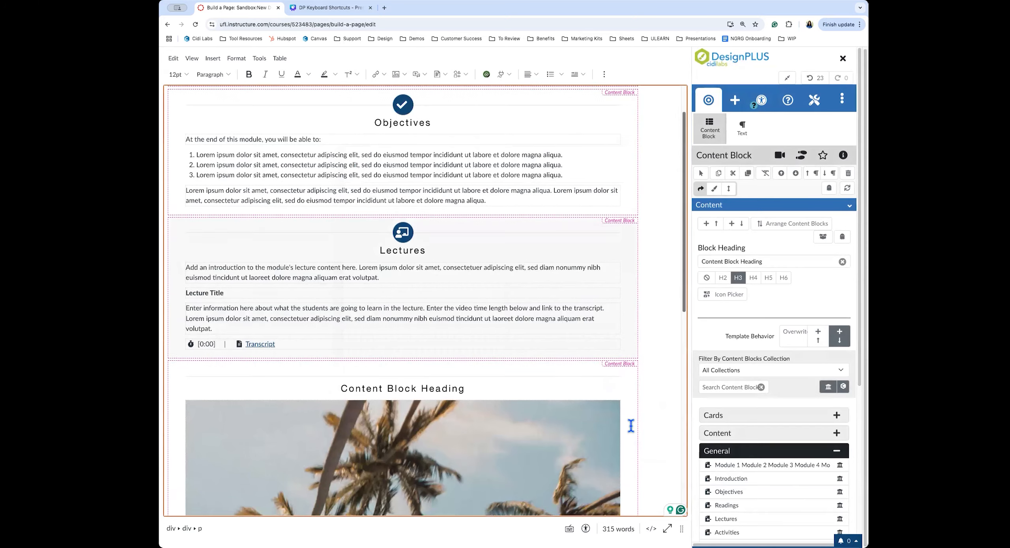
{"action": "scroll", "coordinate": [603, 422], "scroll_direction": "up", "scroll_amount": 1}
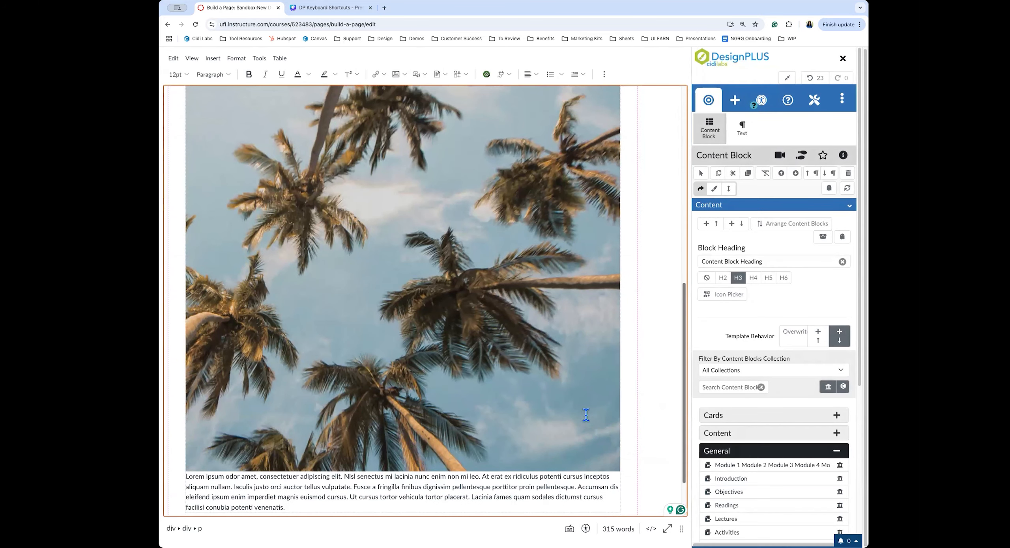
{"action": "left_click", "coordinate": [482, 347]}
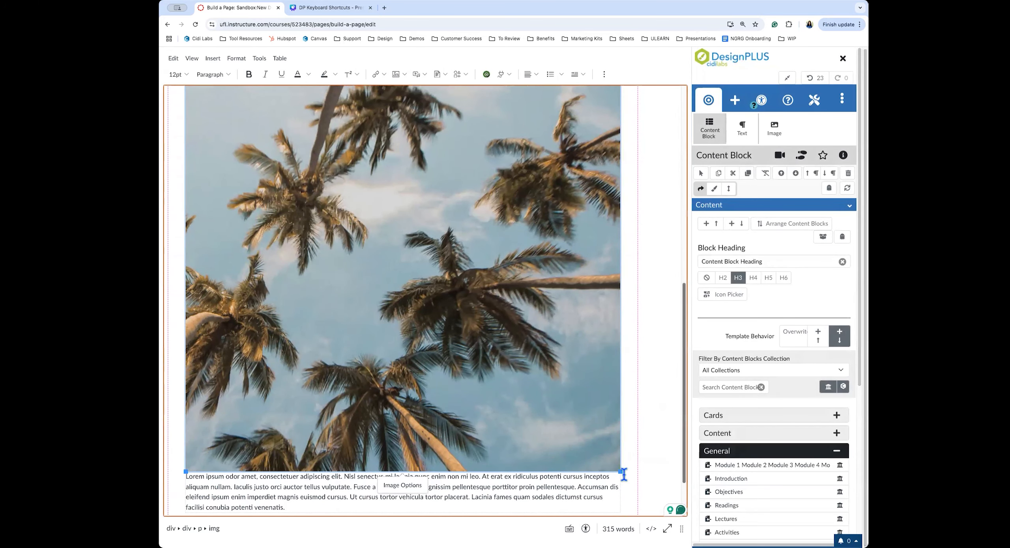
{"action": "left_click_drag", "start_coordinate": [621, 471], "coordinate": [260, 150]}
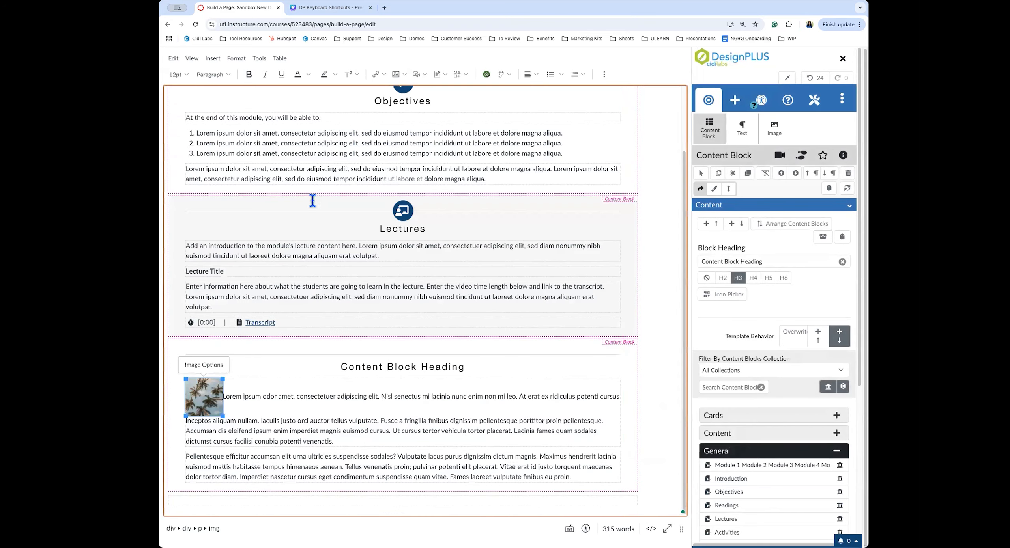
{"action": "mouse_move", "coordinate": [229, 426]}
{"action": "left_mouse_down"}
{"action": "mouse_move", "coordinate": [248, 428]}
{"action": "mouse_move", "coordinate": [232, 425]}
{"action": "left_mouse_up"}
{"action": "key", "text": "super+z"}
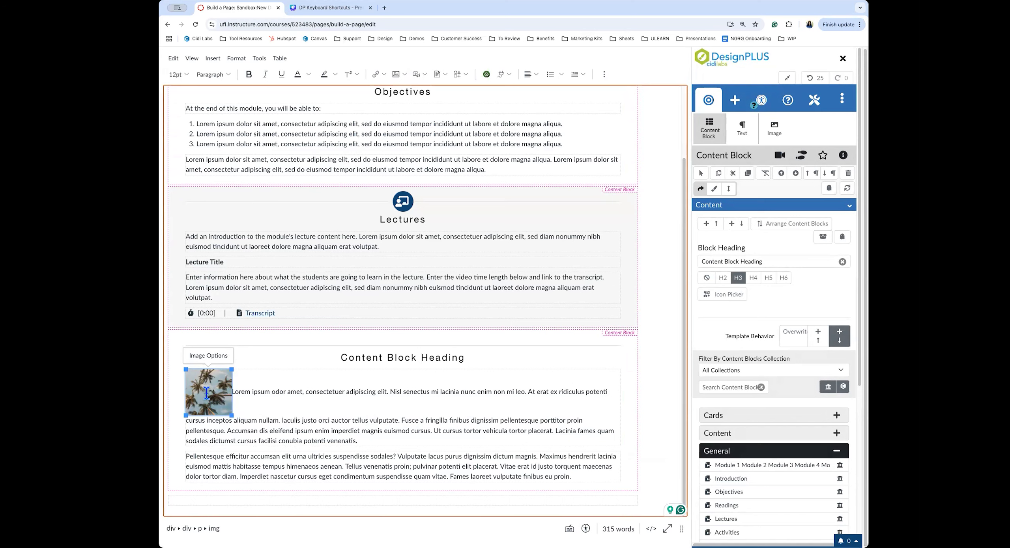
Mark the palm image decorative, float it left, open it as a popup, and round its border
{"action": "left_click", "coordinate": [783, 131]}
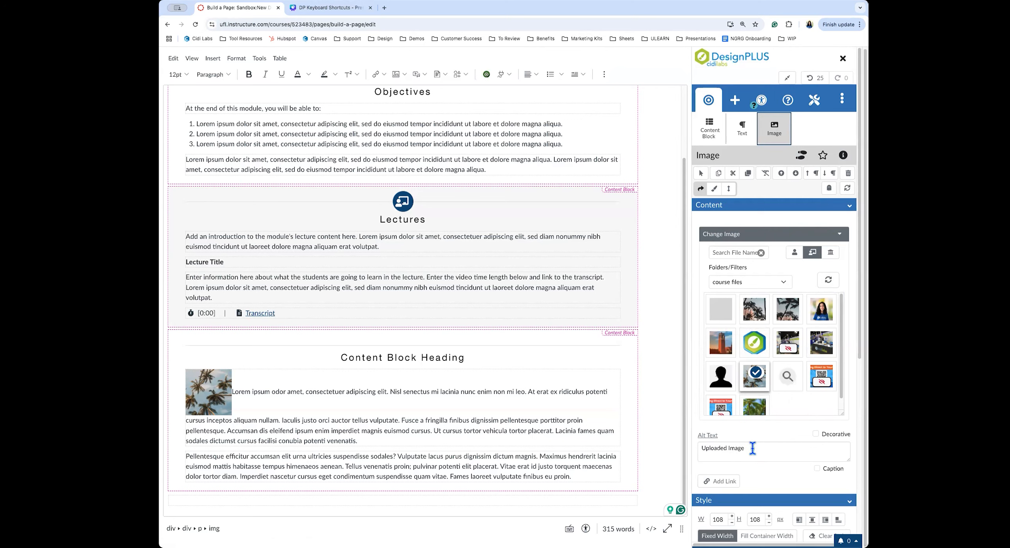
{"action": "left_click", "coordinate": [827, 437]}
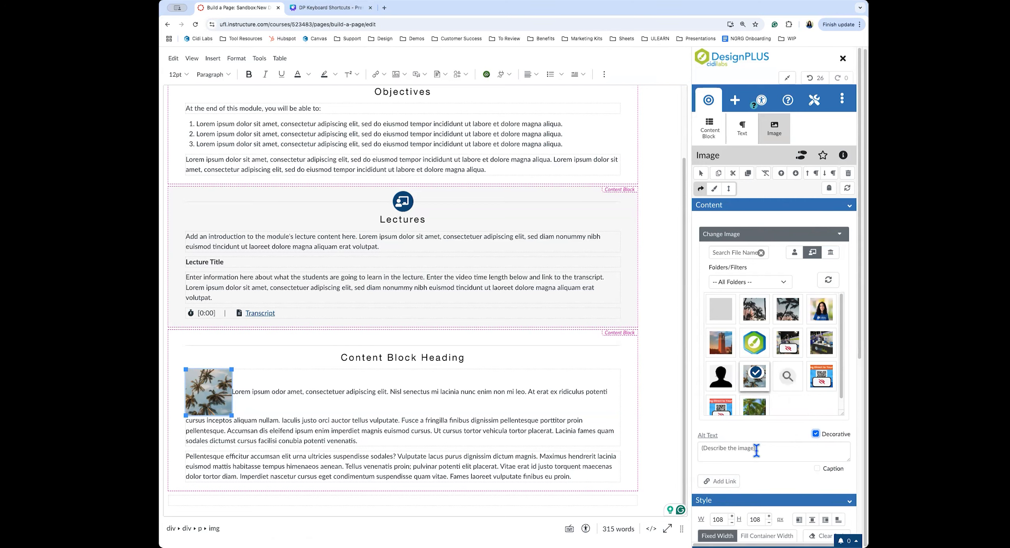
{"action": "scroll", "coordinate": [755, 449], "scroll_direction": "down", "scroll_amount": 5}
{"action": "scroll", "coordinate": [755, 450], "scroll_direction": "down", "scroll_amount": 3}
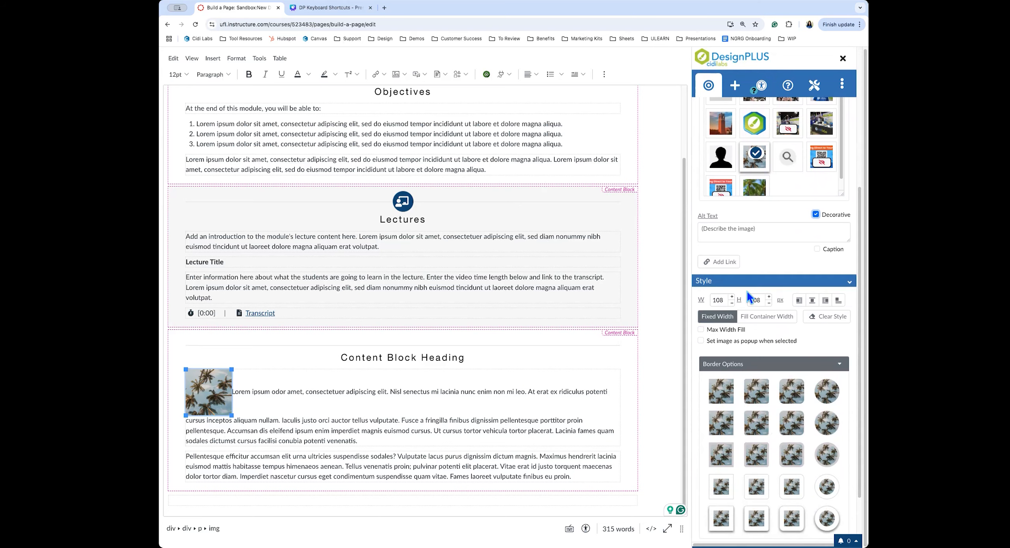
{"action": "left_click", "coordinate": [800, 301]}
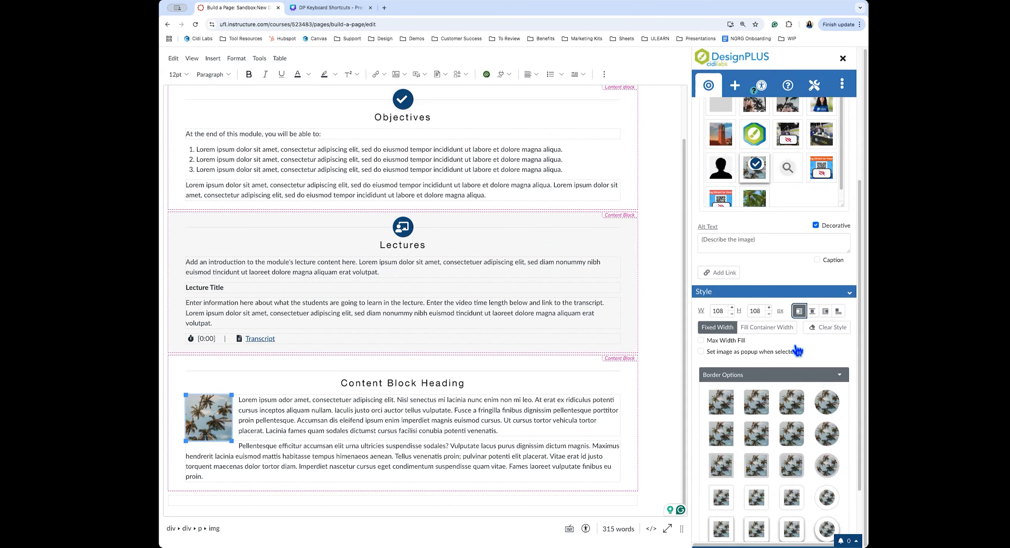
{"action": "left_click", "coordinate": [717, 354]}
{"action": "left_click", "coordinate": [828, 403]}
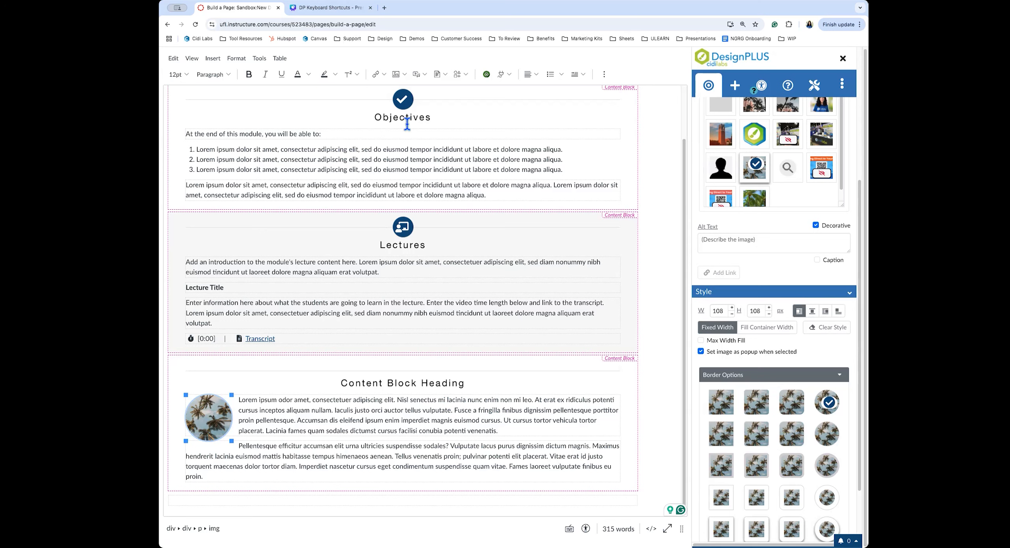
Replace the 'Content Block Heading' H3 text with 'Instructional Materials'
{"action": "left_click", "coordinate": [335, 384]}
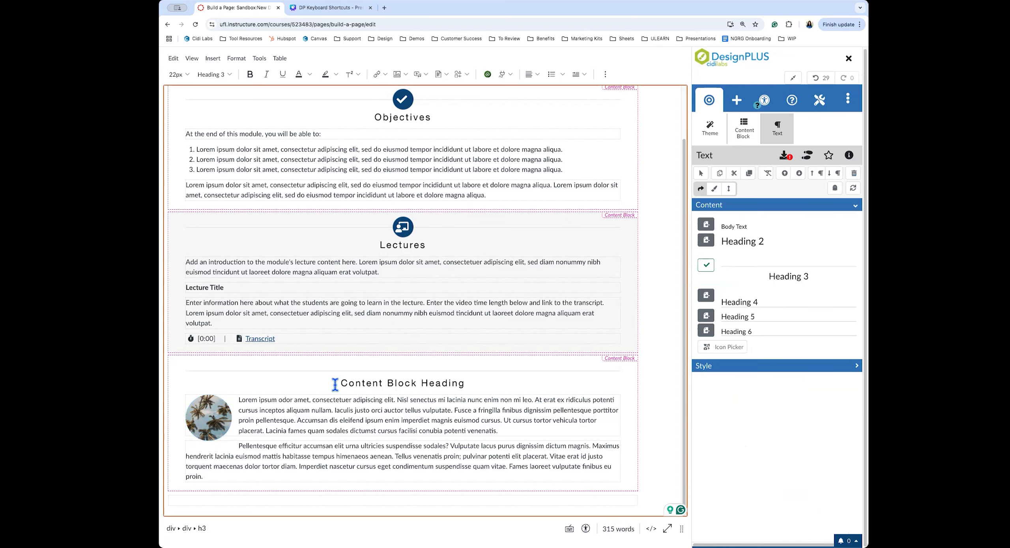
{"action": "left_click_drag", "start_coordinate": [340, 384], "coordinate": [463, 387]}
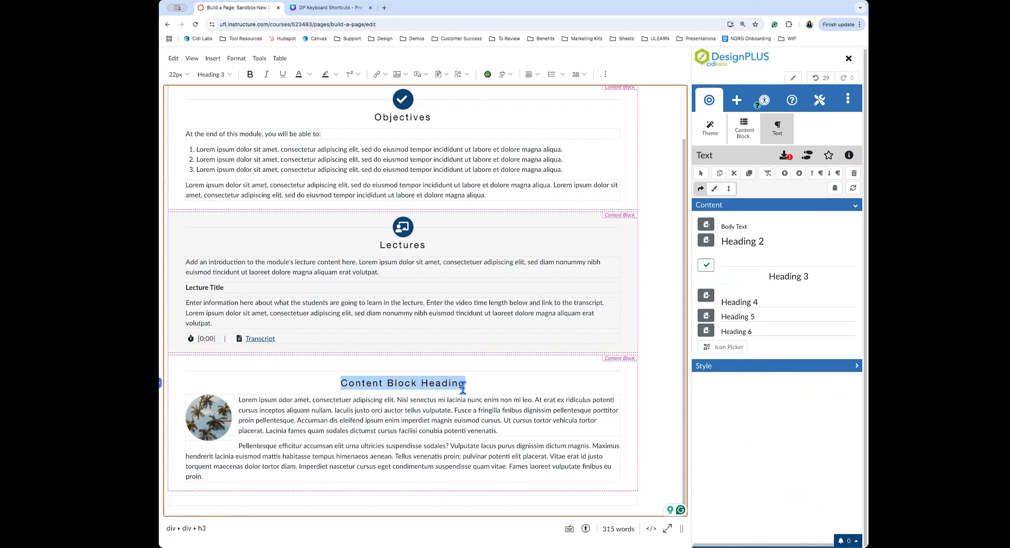
{"action": "type", "text": "Instructional Materials"}
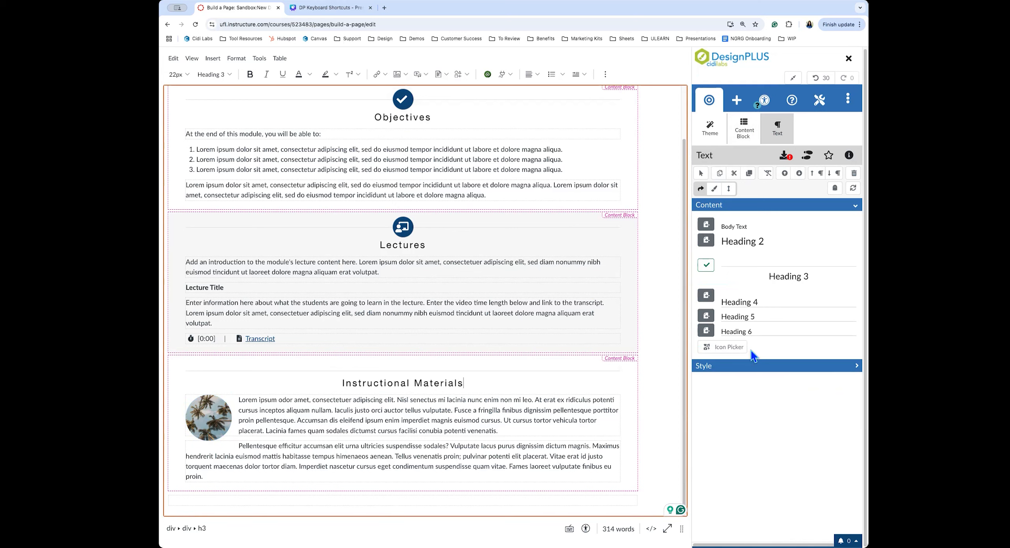
Search the Icon Picker for 'binoculars' and insert that icon above the Instructional Materials heading
{"action": "left_click", "coordinate": [725, 348]}
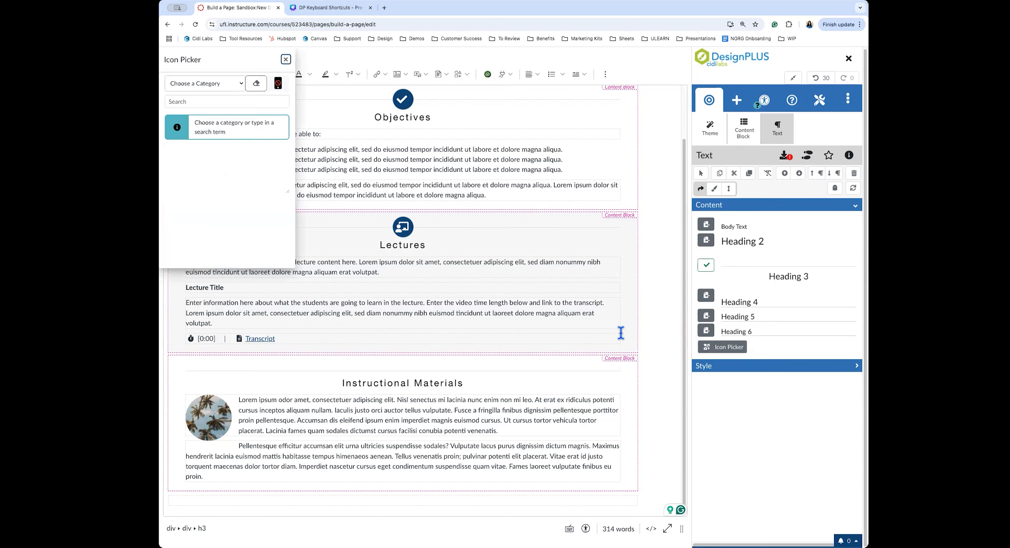
{"action": "left_click", "coordinate": [201, 83]}
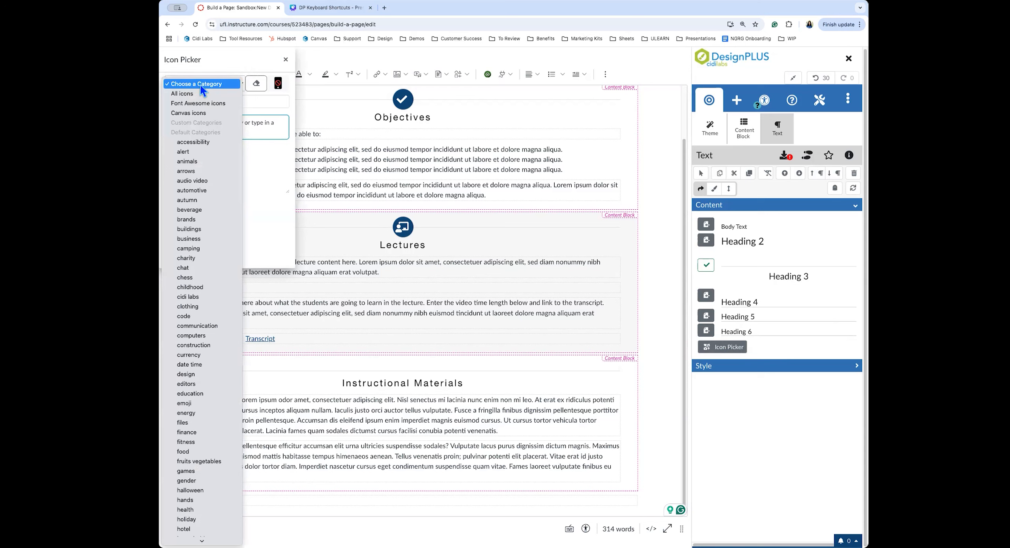
{"action": "left_click", "coordinate": [200, 85]}
{"action": "left_click", "coordinate": [191, 102]}
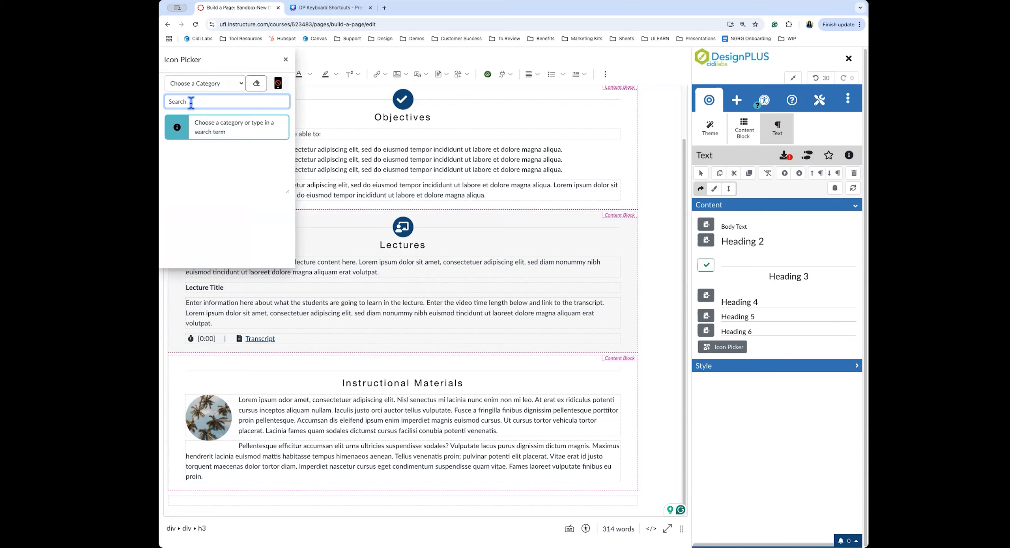
{"action": "type", "text": "binoculars"}
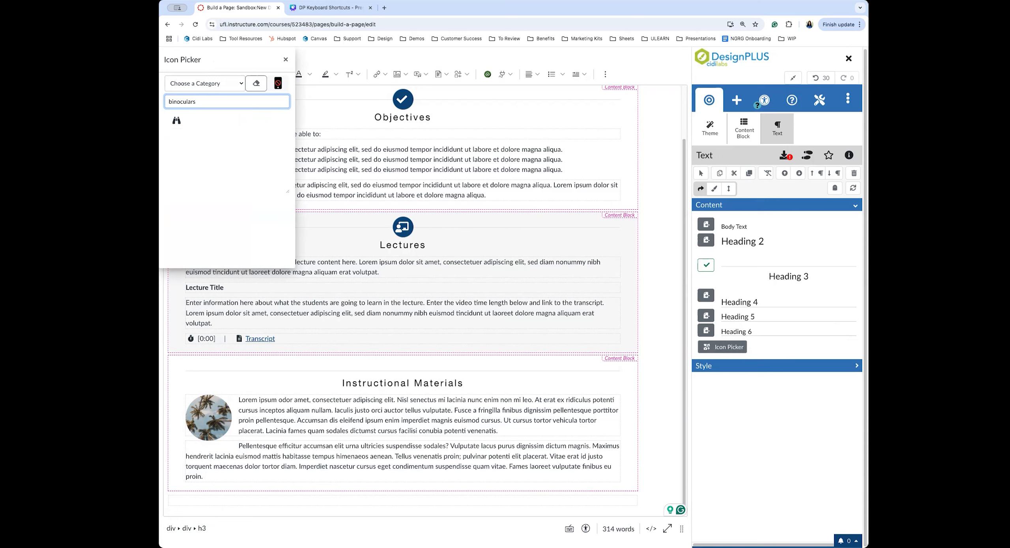
{"action": "left_click", "coordinate": [177, 125]}
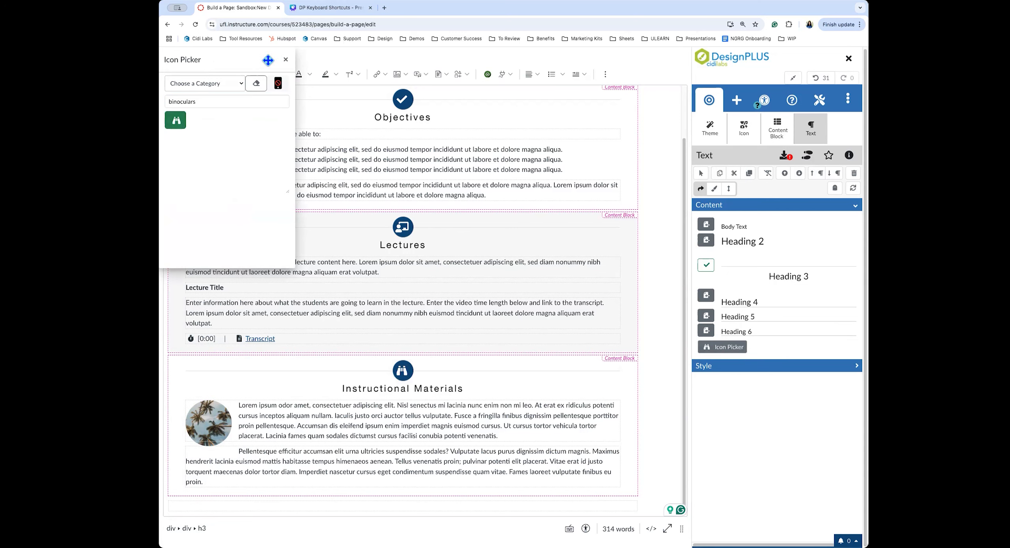
{"action": "left_click", "coordinate": [285, 60]}
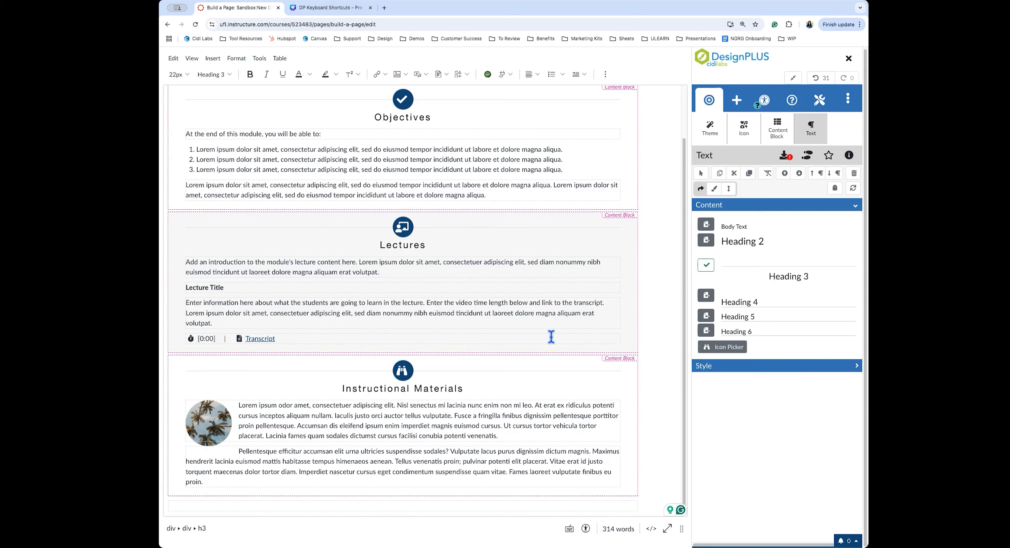
{"action": "left_click", "coordinate": [489, 391]}
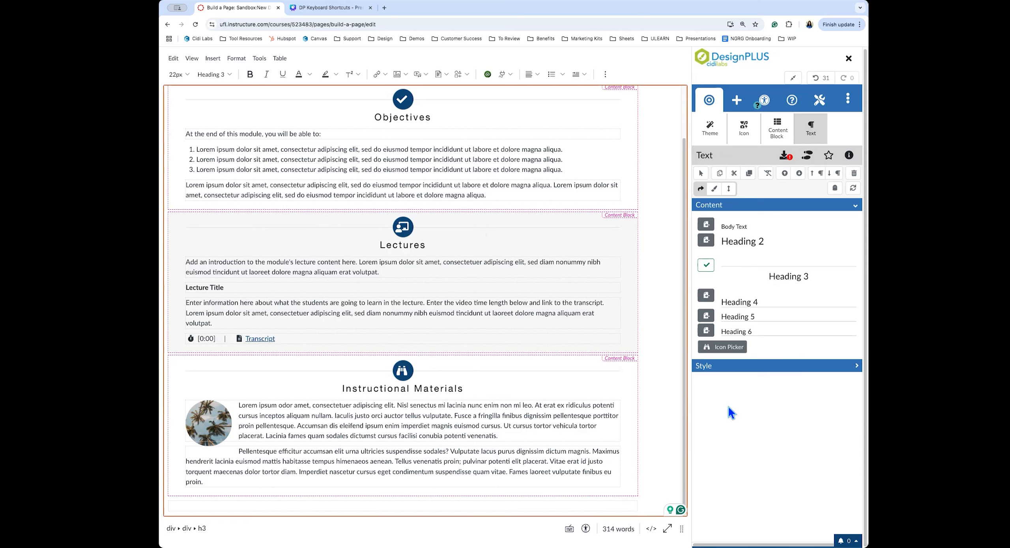
{"action": "left_click", "coordinate": [776, 133]}
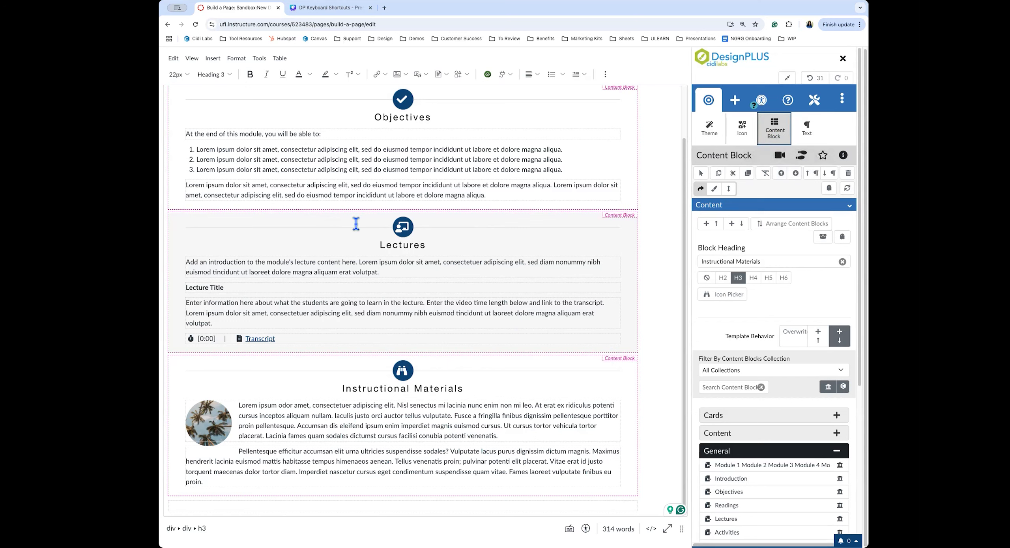
Move the Instructional Materials block up one position so it sits between Objectives and Lectures
{"action": "left_click", "coordinate": [782, 174]}
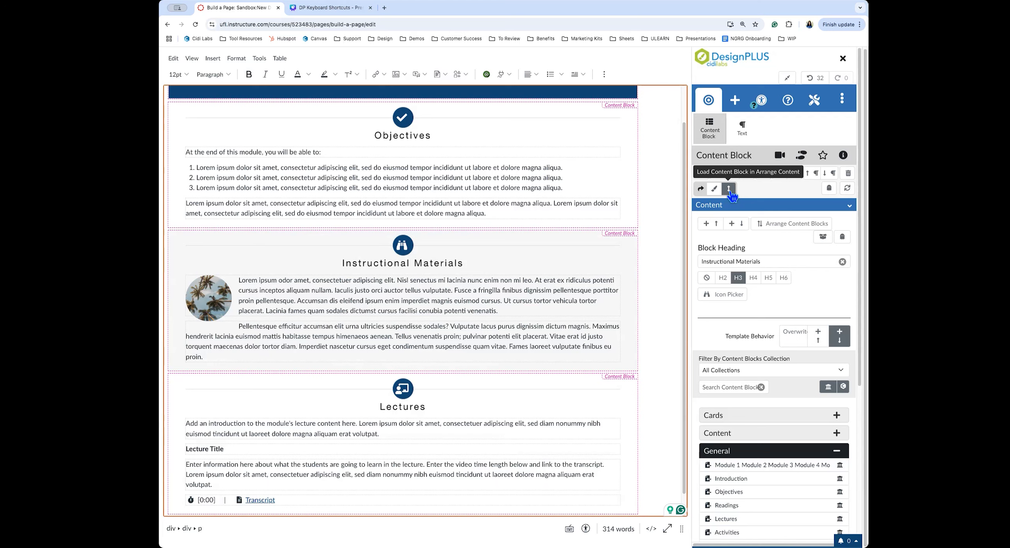
{"action": "left_click", "coordinate": [843, 100]}
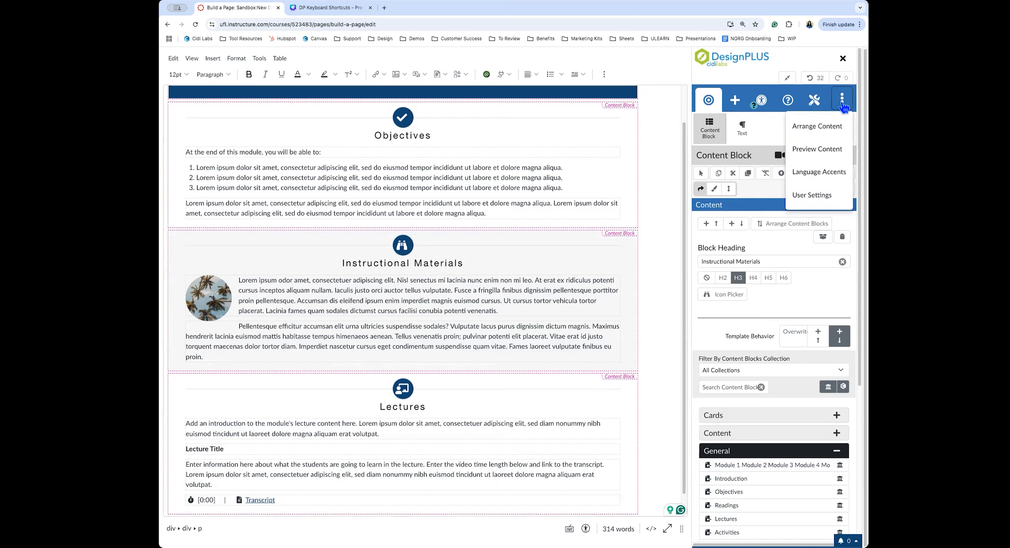
In Arrange Content, delete the empty bottom paragraph and drag Lectures back above Instructional Materials
{"action": "left_click", "coordinate": [822, 130]}
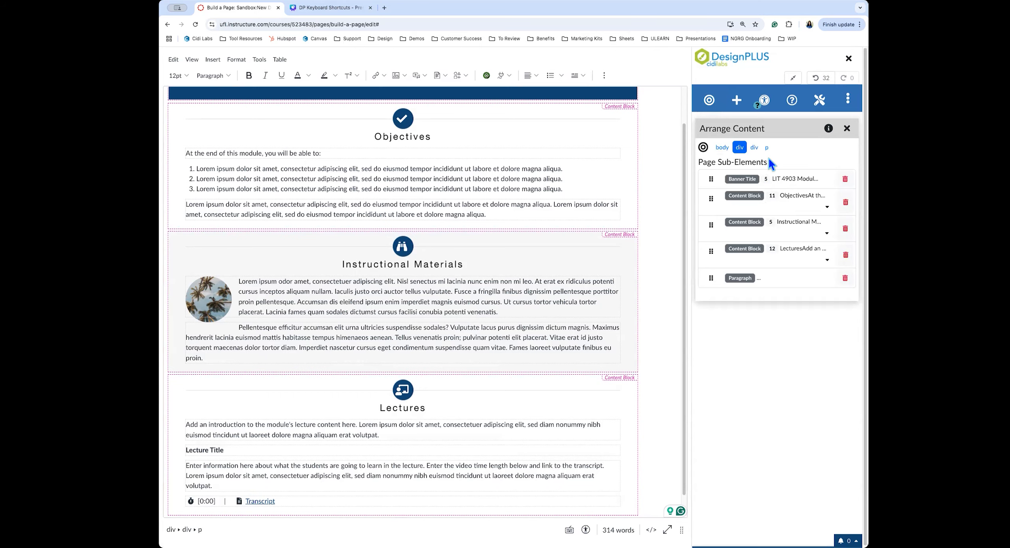
{"action": "left_click", "coordinate": [750, 181]}
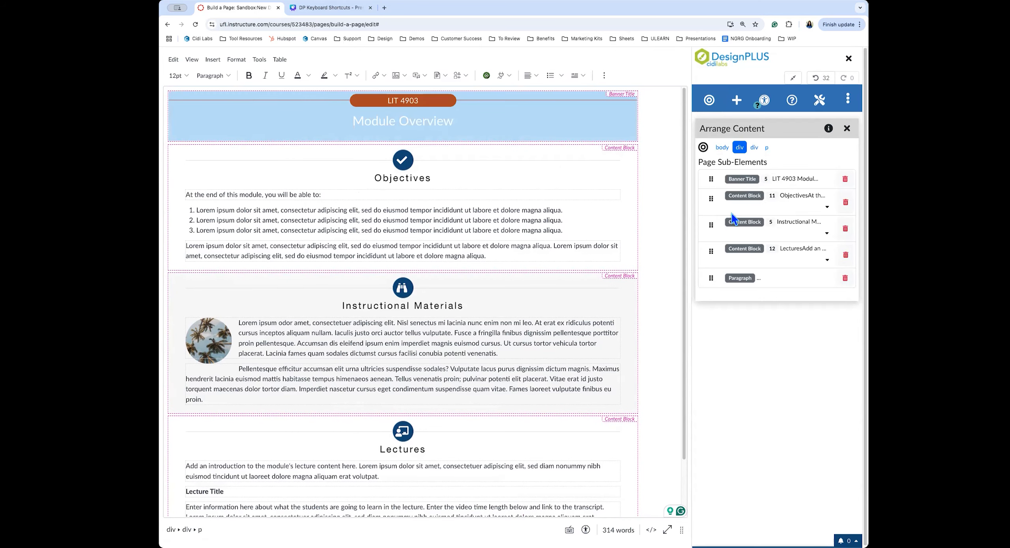
{"action": "left_click", "coordinate": [738, 284]}
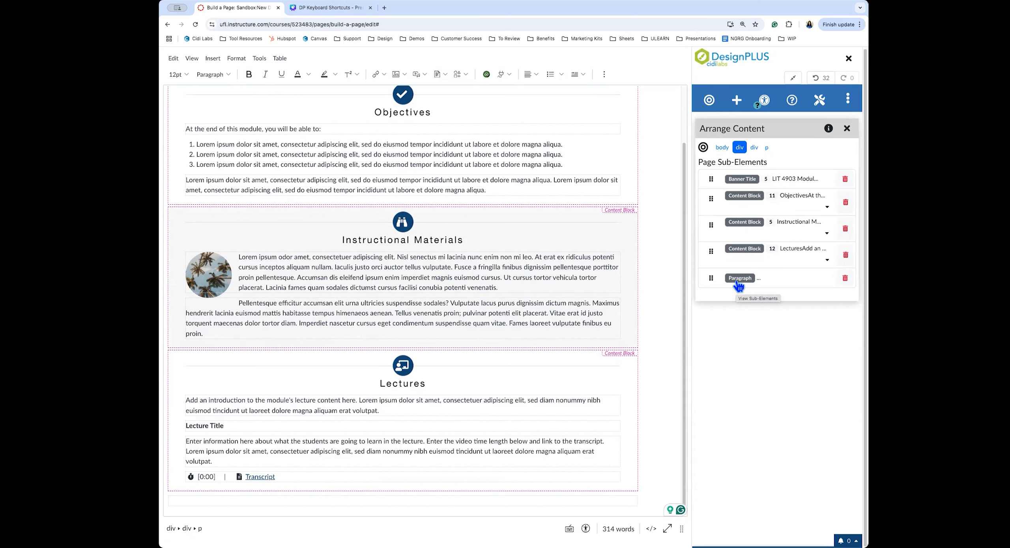
{"action": "left_click", "coordinate": [844, 278]}
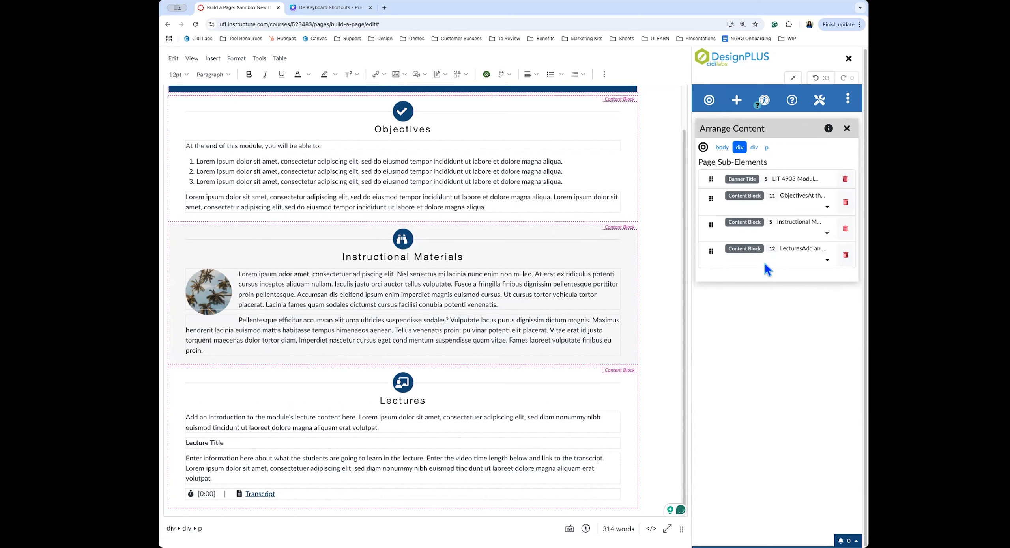
{"action": "left_click_drag", "start_coordinate": [713, 251], "coordinate": [710, 241]}
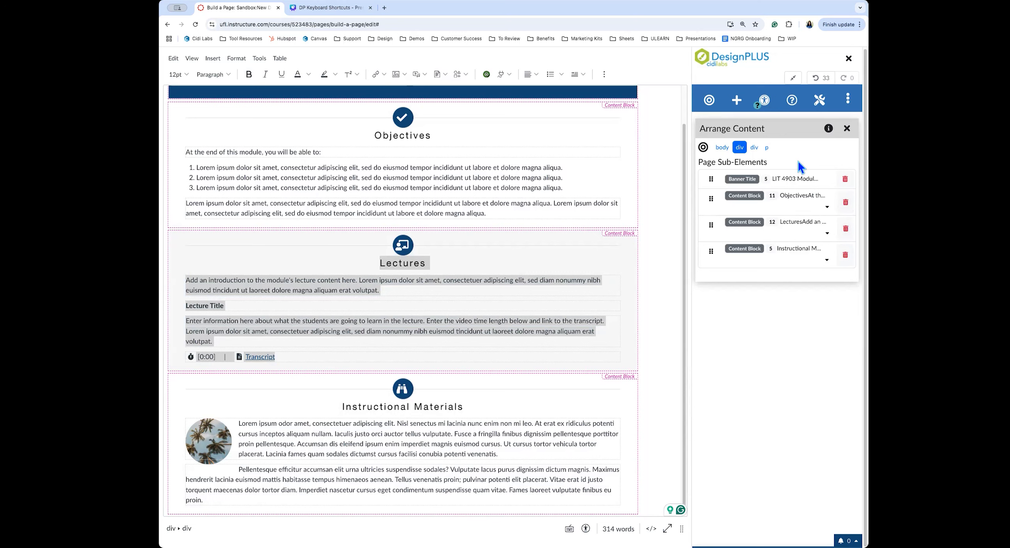
Turn on Remove outlines to hide the DesignPLUS outlines and labels in the editor
{"action": "left_click", "coordinate": [764, 102]}
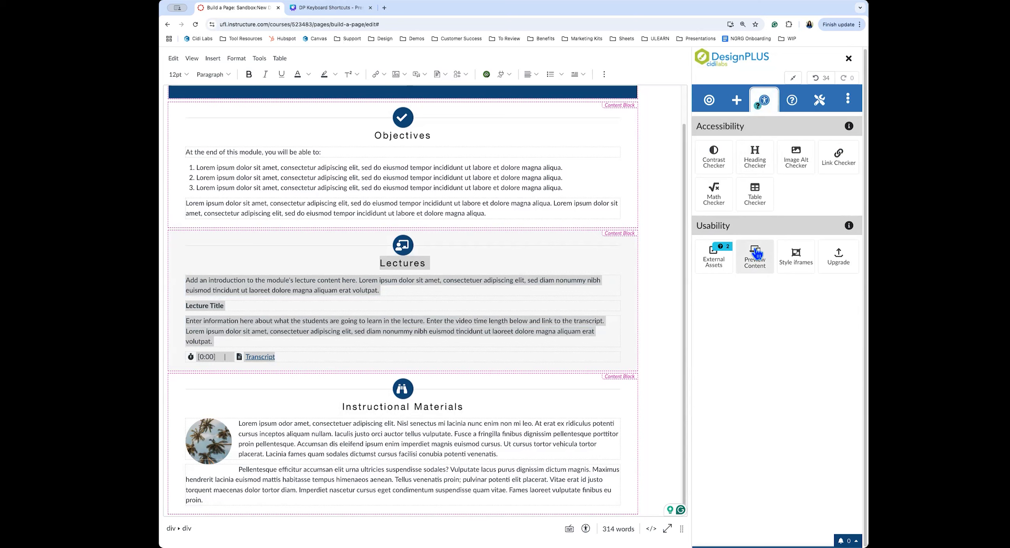
{"action": "left_click", "coordinate": [847, 102]}
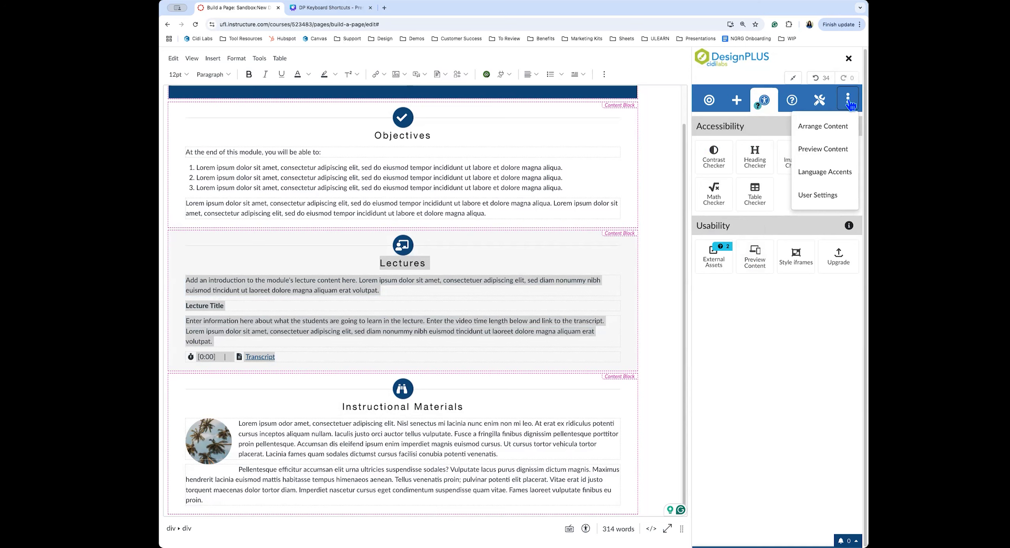
{"action": "left_click", "coordinate": [817, 150]}
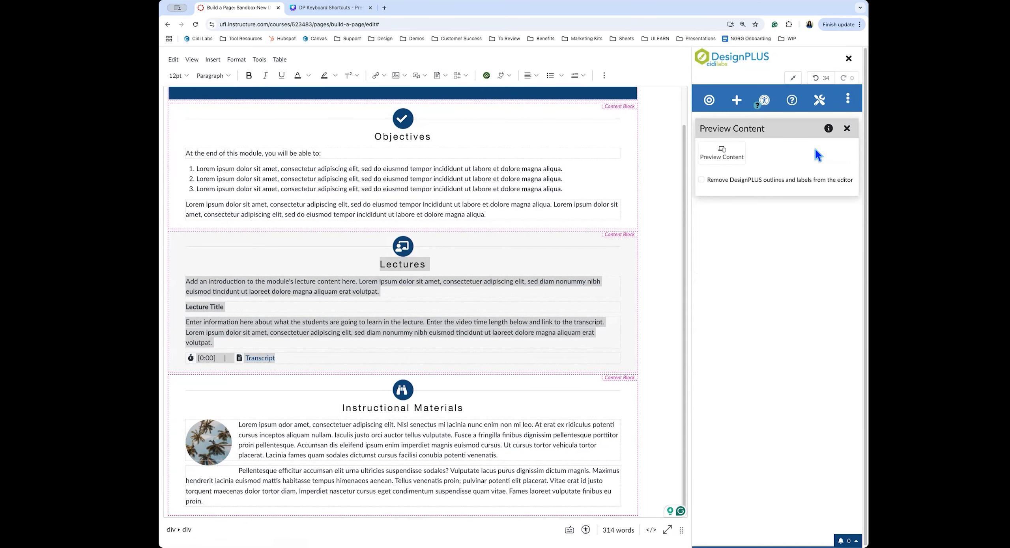
{"action": "left_click", "coordinate": [736, 188]}
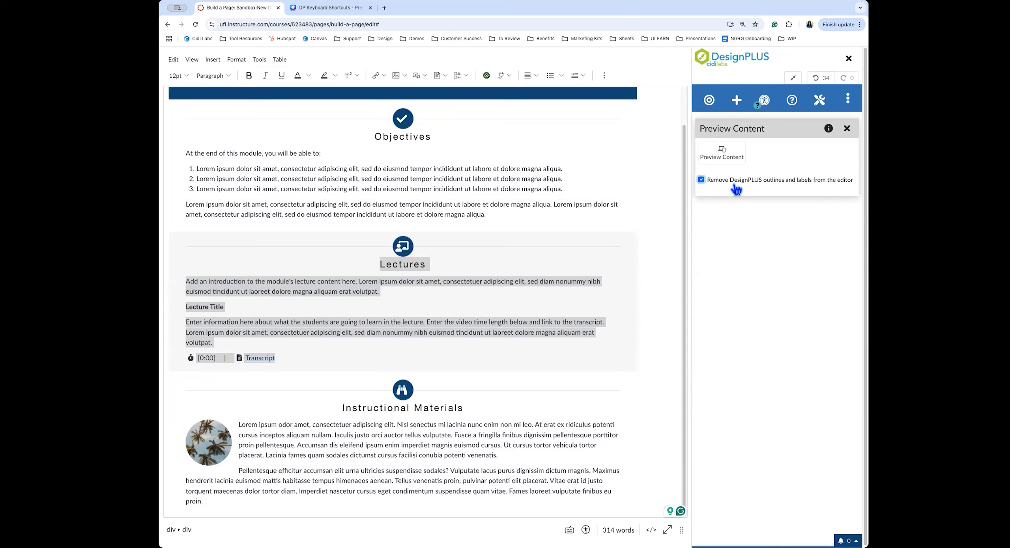
{"action": "left_click", "coordinate": [736, 188]}
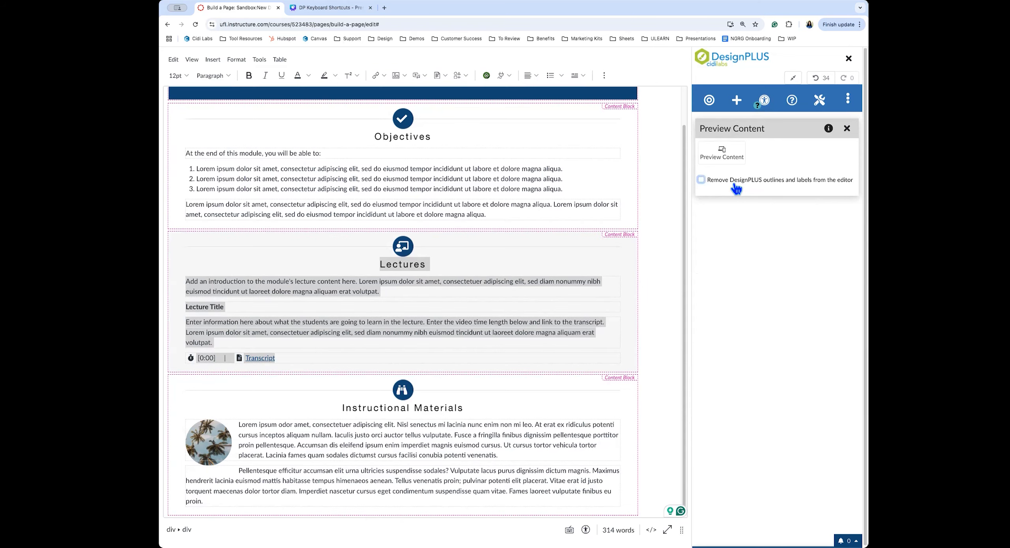
{"action": "left_click", "coordinate": [736, 188]}
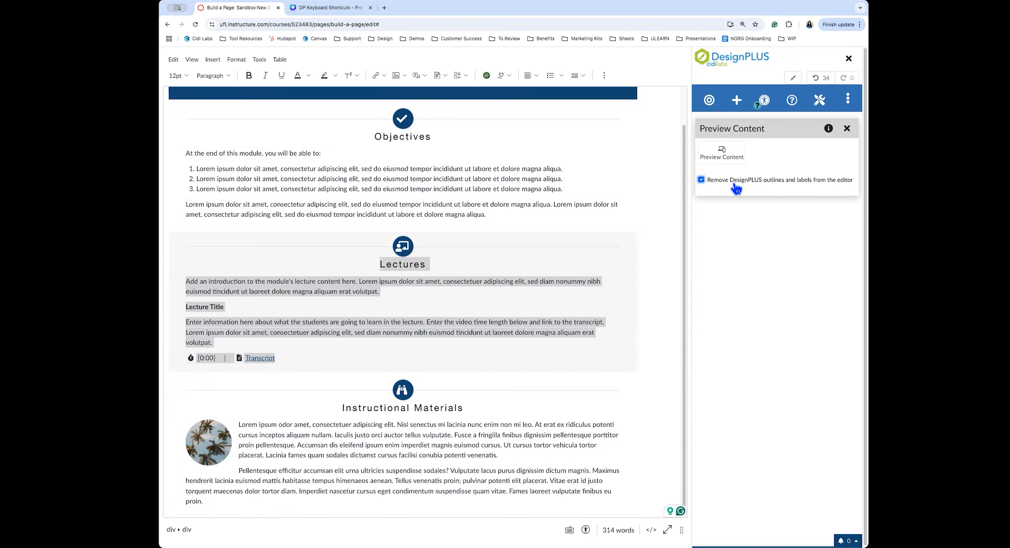
Preview the page at 375x667 phone size and scroll through it
{"action": "left_click", "coordinate": [728, 158]}
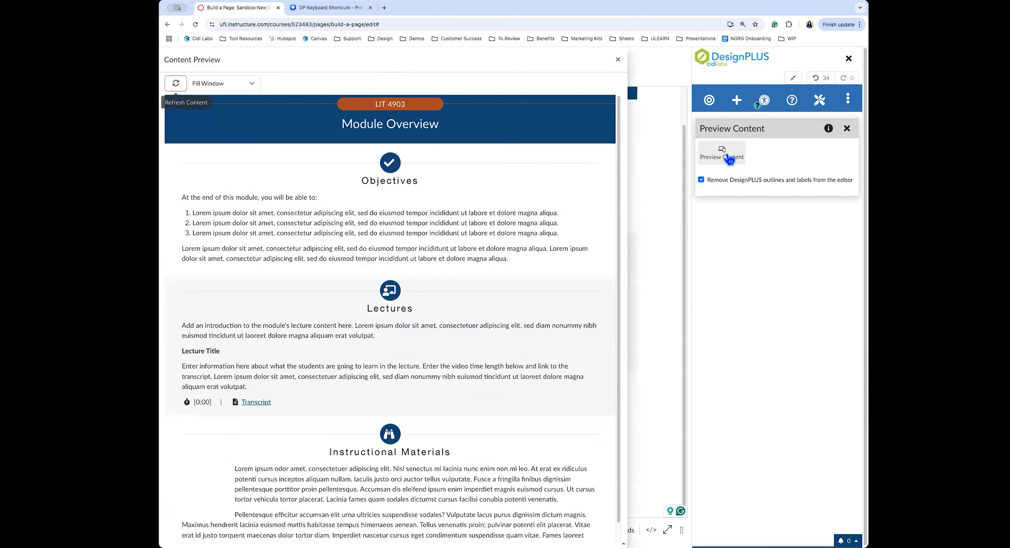
{"action": "left_click", "coordinate": [243, 88]}
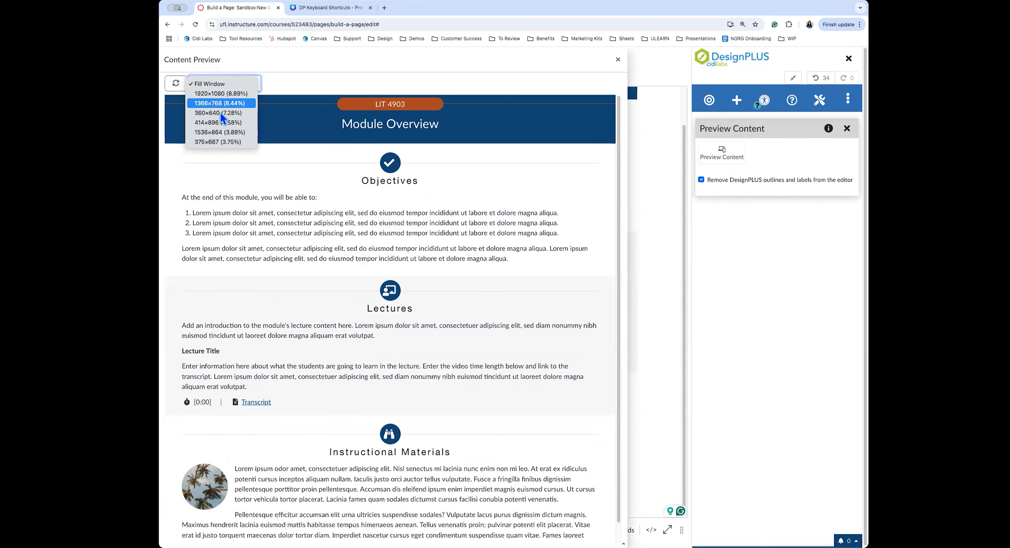
{"action": "left_click", "coordinate": [236, 142]}
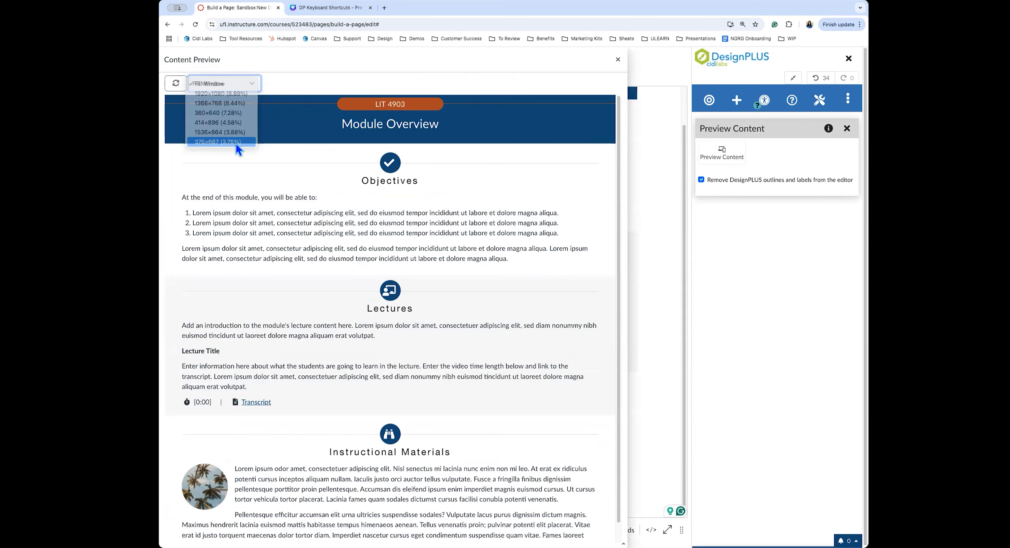
{"action": "scroll", "coordinate": [269, 215], "scroll_direction": "down", "scroll_amount": 10}
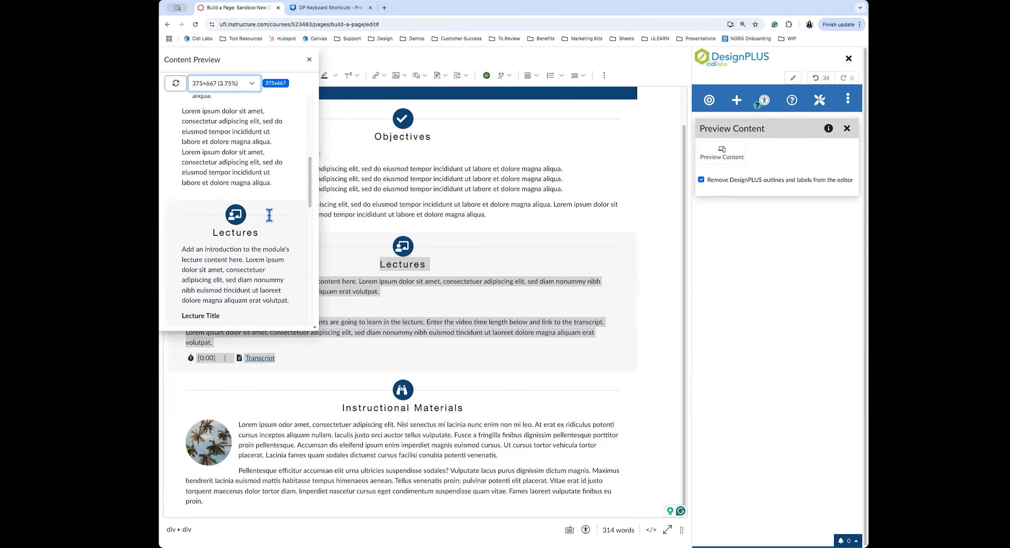
{"action": "scroll", "coordinate": [270, 216], "scroll_direction": "down", "scroll_amount": 4}
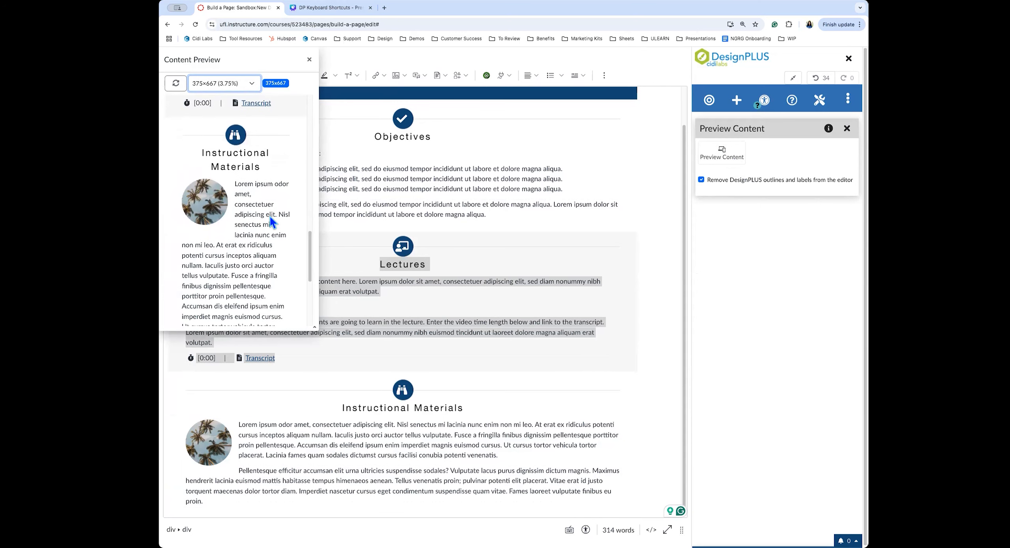
{"action": "scroll", "coordinate": [270, 216], "scroll_direction": "down", "scroll_amount": 3}
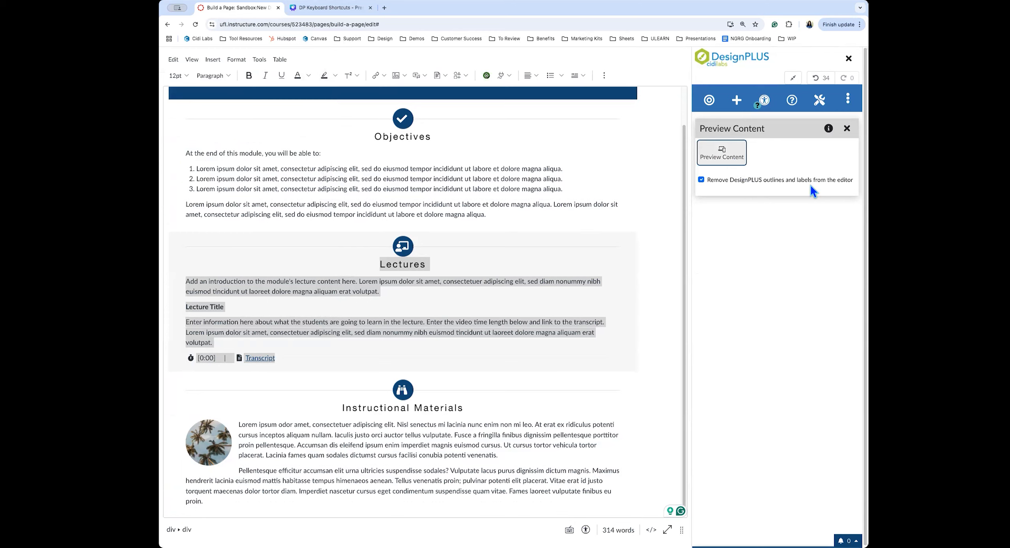
Leave full-screen editing and save the page edits
{"action": "left_click", "coordinate": [792, 78]}
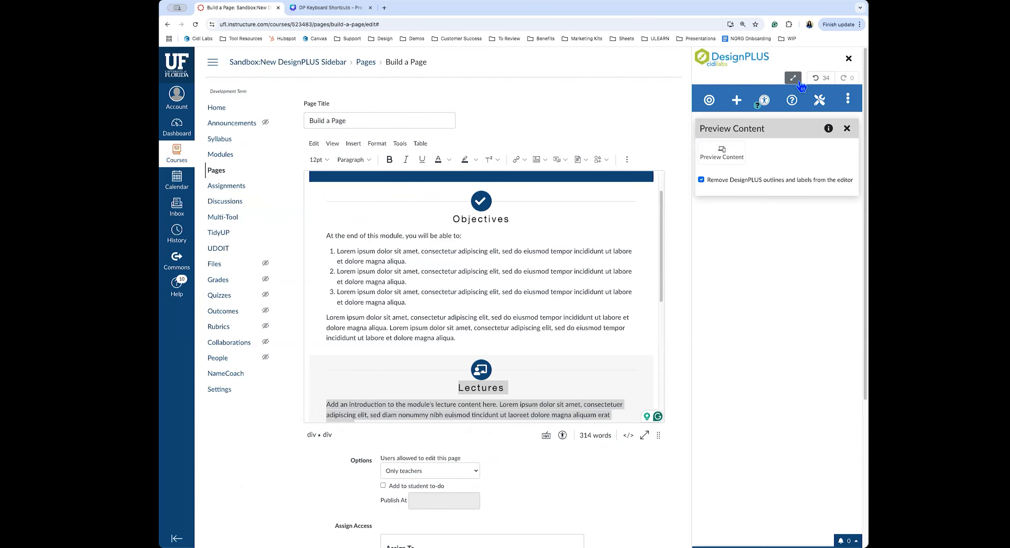
{"action": "scroll", "coordinate": [665, 498], "scroll_direction": "down", "scroll_amount": 5}
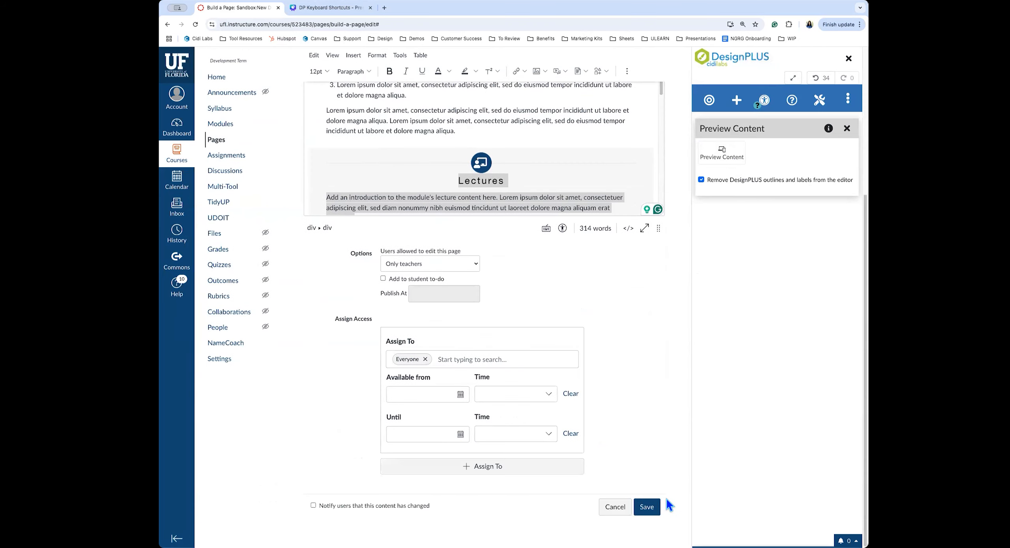
{"action": "left_click", "coordinate": [653, 506]}
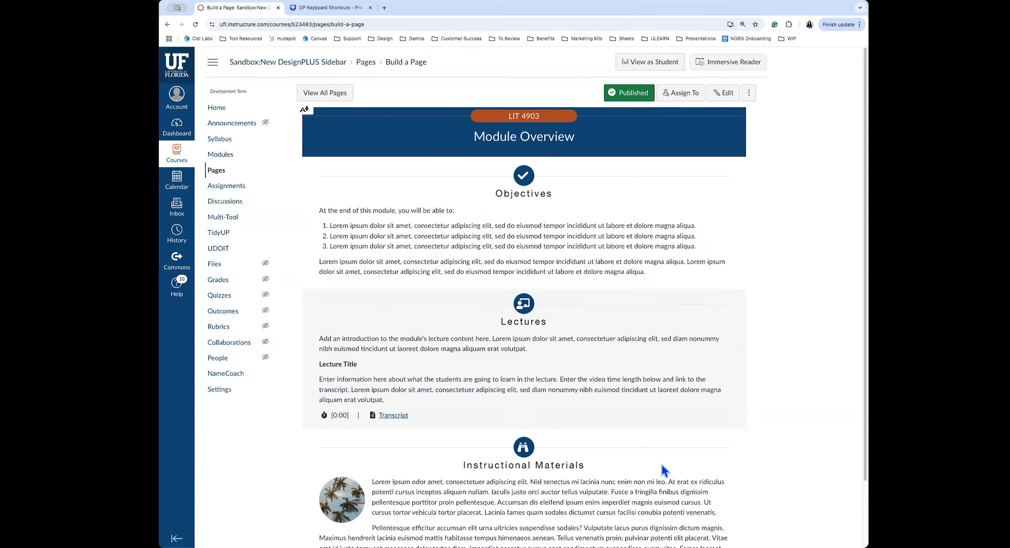
Enlarge the palm-tree image on the saved page, close it, and return to the top
{"action": "scroll", "coordinate": [660, 465], "scroll_direction": "down", "scroll_amount": 3}
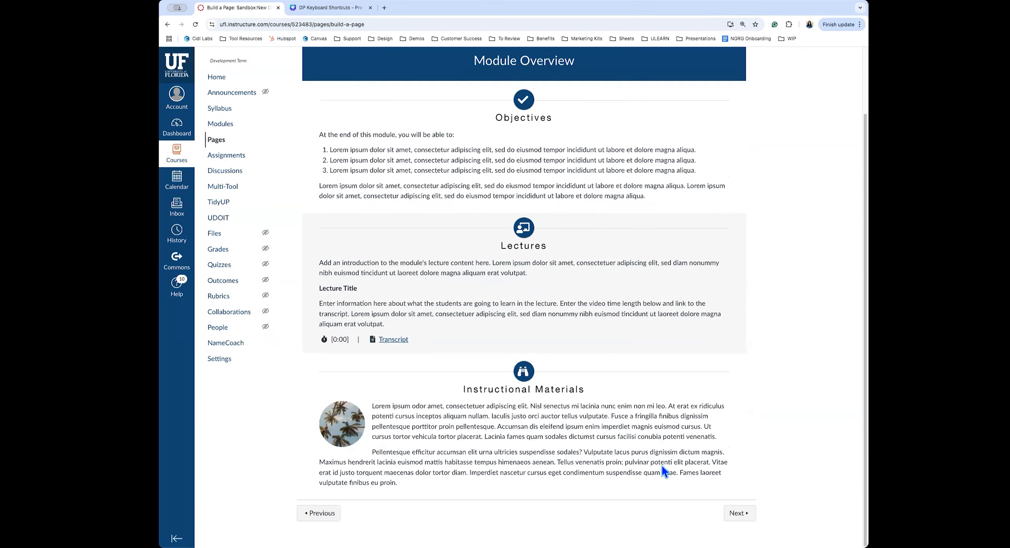
{"action": "left_click", "coordinate": [340, 435]}
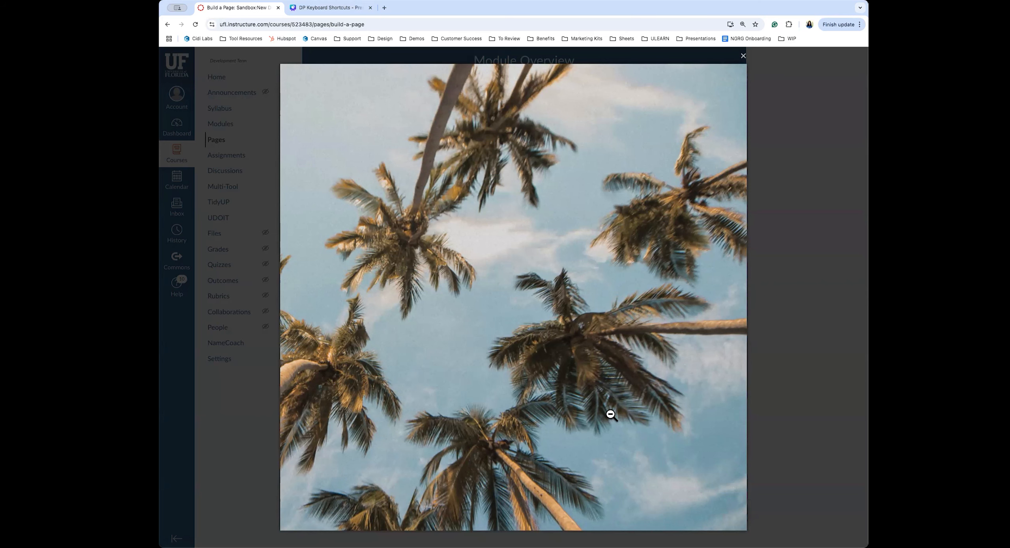
{"action": "left_click", "coordinate": [793, 370]}
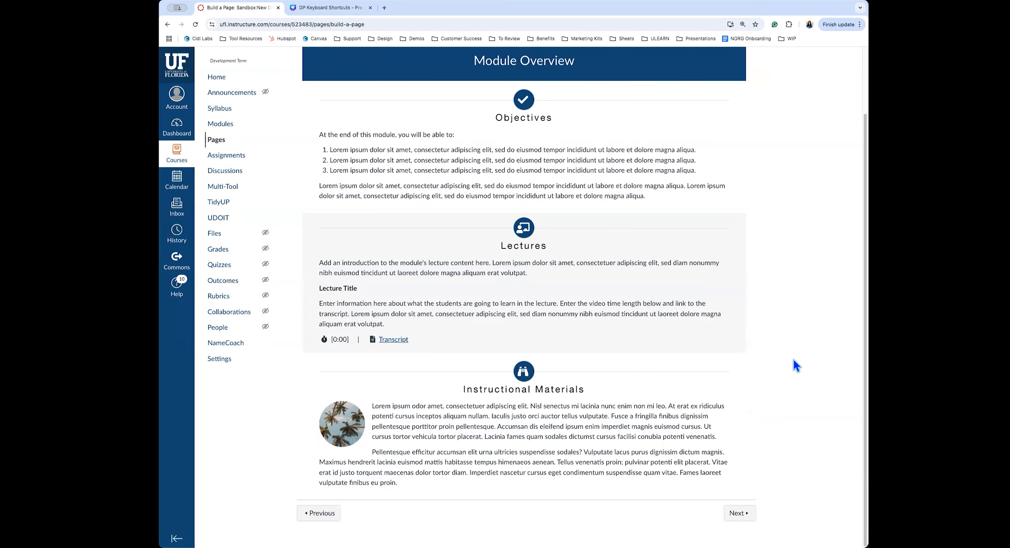
{"action": "scroll", "coordinate": [793, 360], "scroll_direction": "up", "scroll_amount": 3}
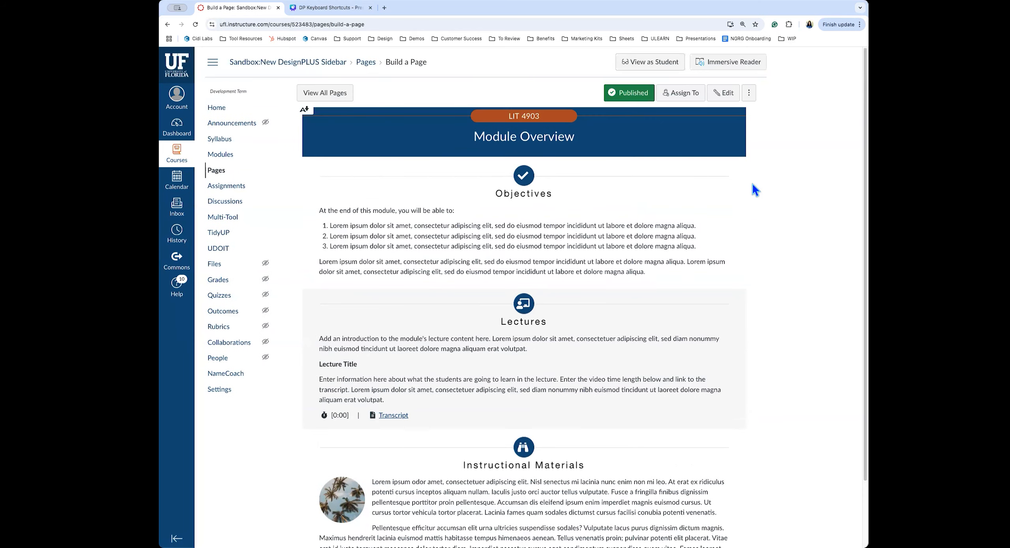
Reopen the page in the full-screen editor, declining the auto-saved content
{"action": "left_click", "coordinate": [723, 94]}
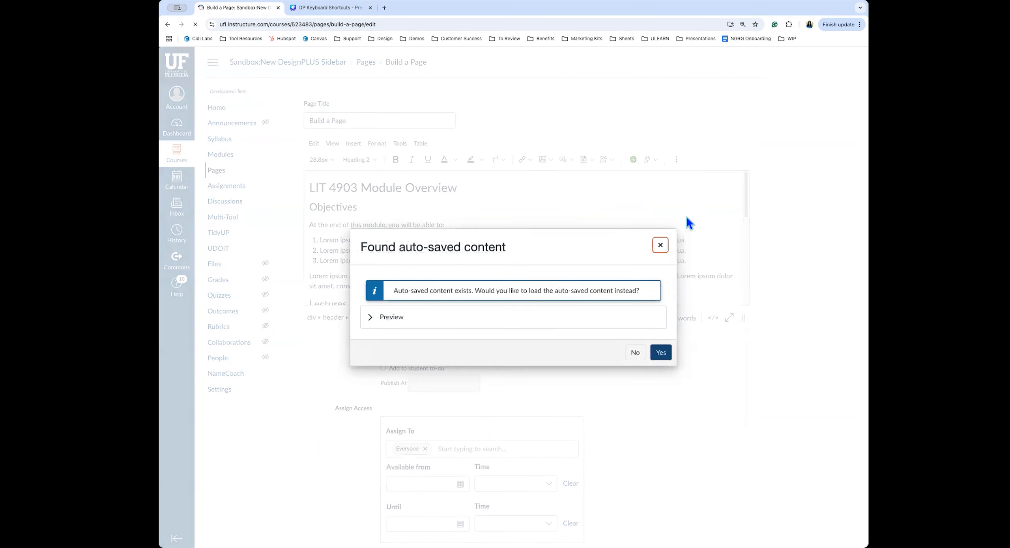
{"action": "left_click", "coordinate": [660, 245]}
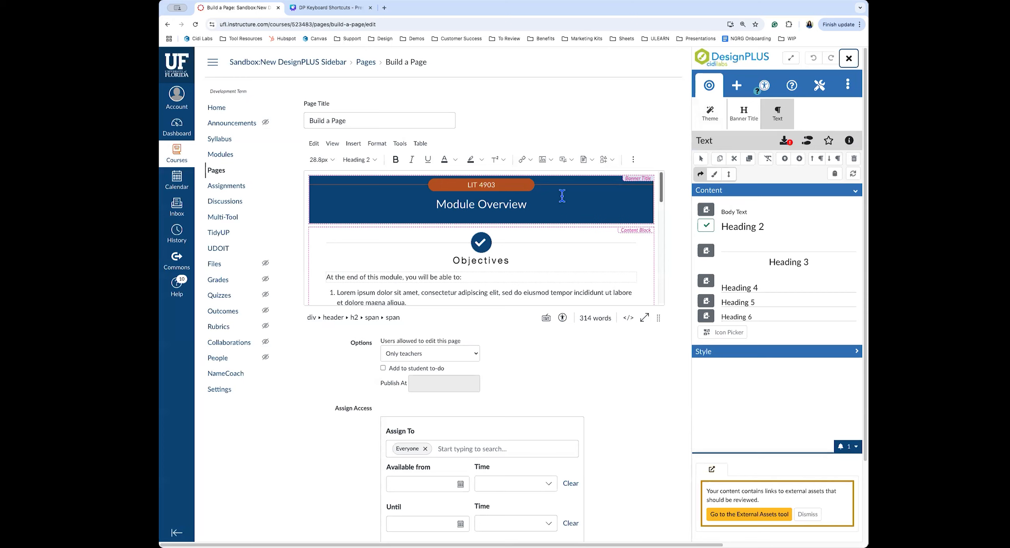
{"action": "left_click", "coordinate": [790, 58]}
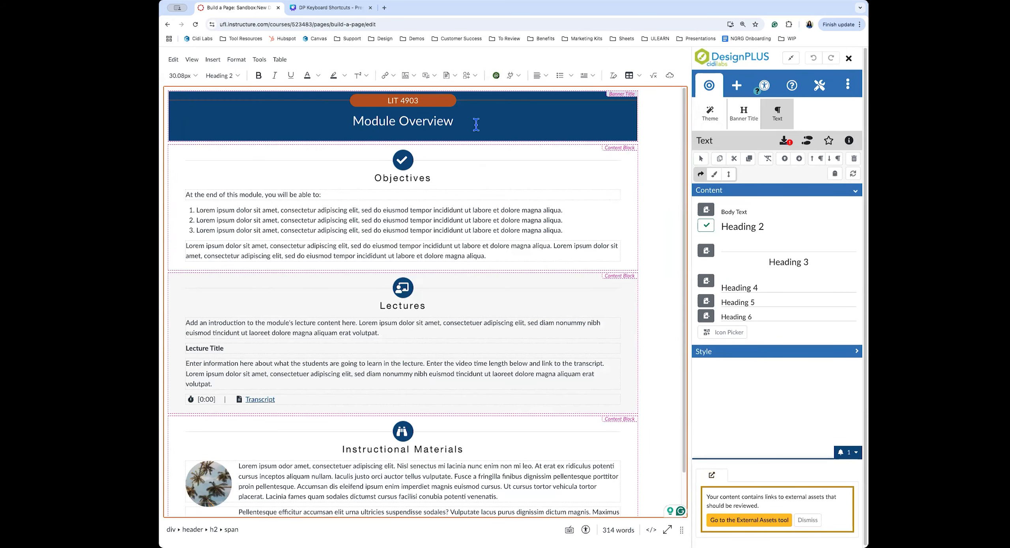
Apply the Flat Sections 2 legacy theme to the page
{"action": "left_click", "coordinate": [710, 112]}
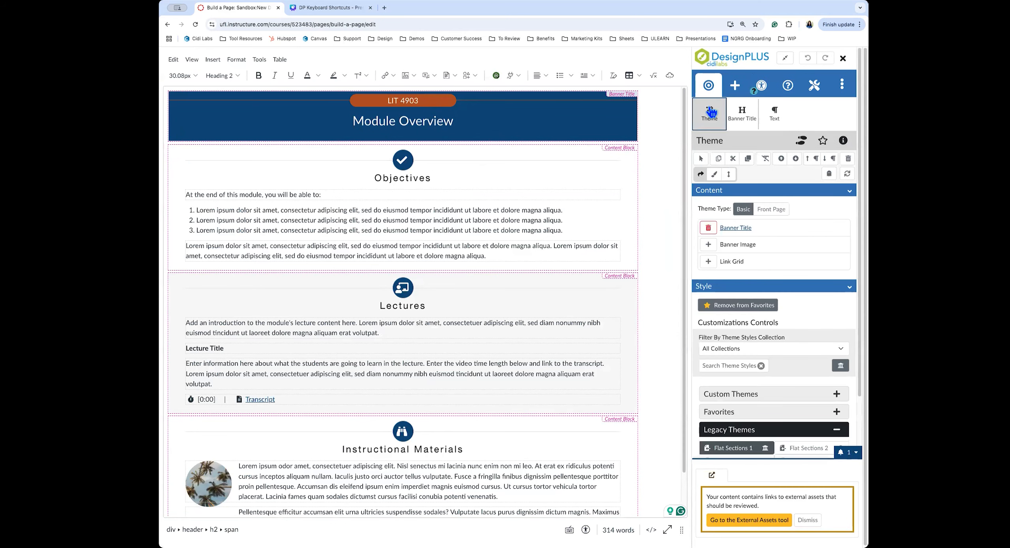
{"action": "scroll", "coordinate": [787, 296], "scroll_direction": "down", "scroll_amount": 5}
{"action": "mouse_move", "coordinate": [805, 250]}
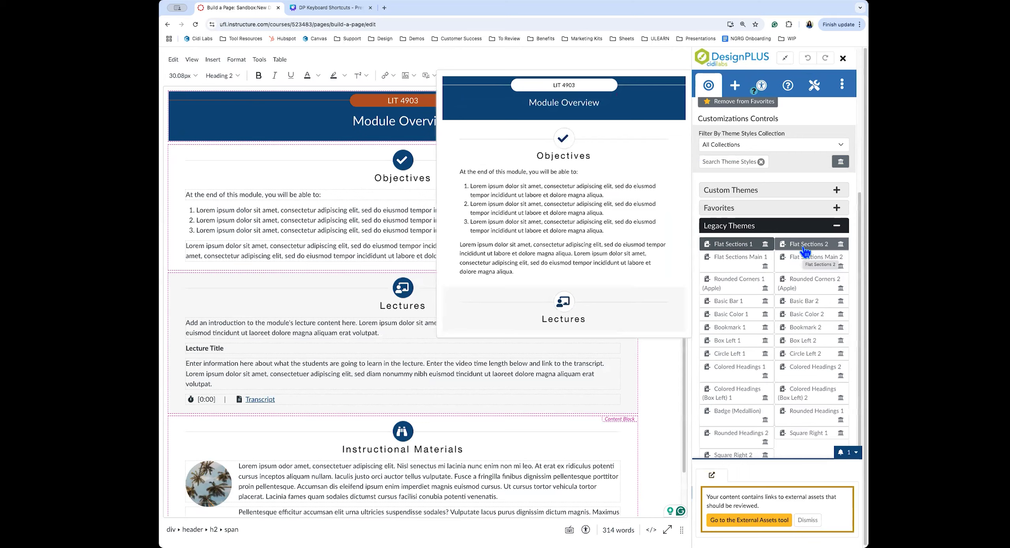
{"action": "left_click", "coordinate": [804, 248]}
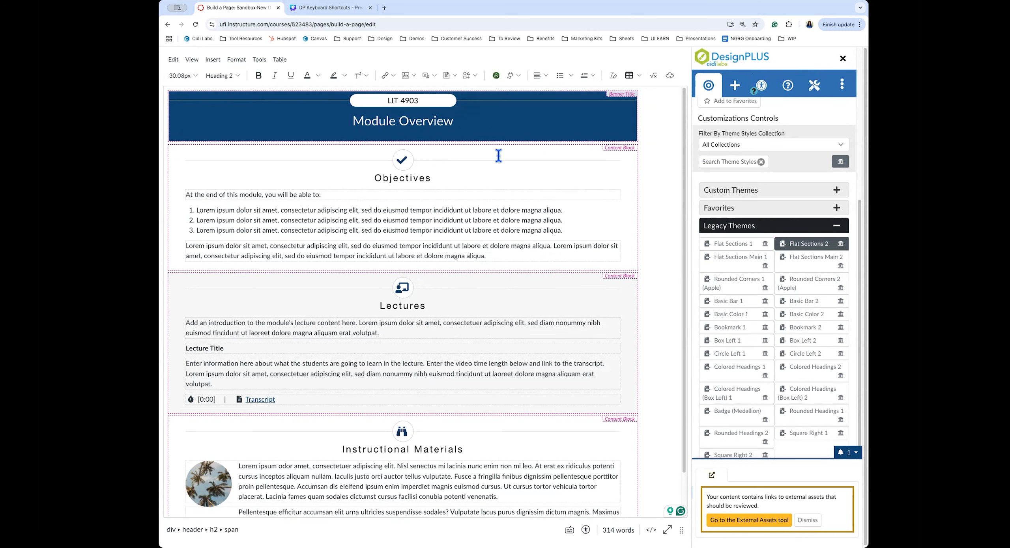
{"action": "left_click", "coordinate": [497, 127]}
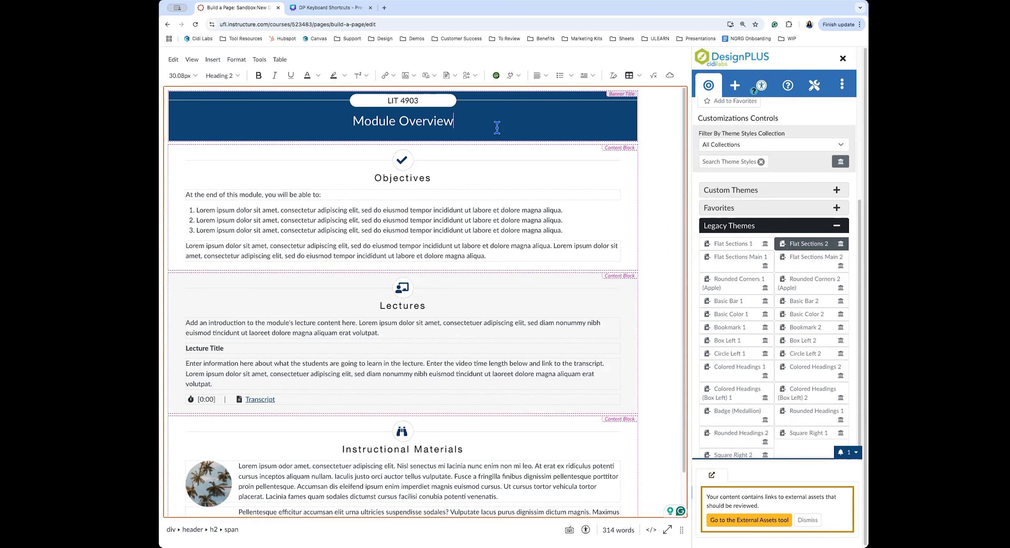
{"action": "left_click", "coordinate": [814, 90]}
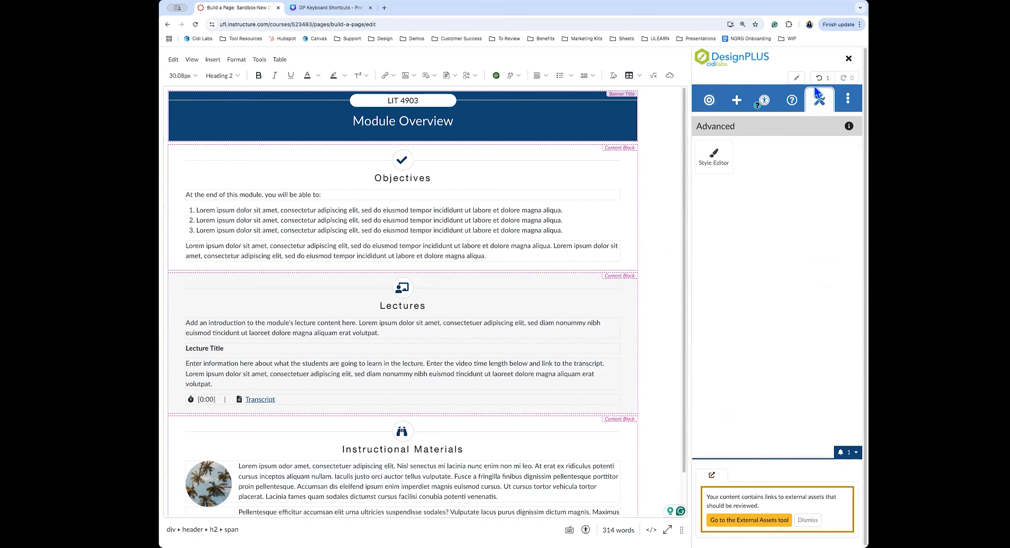
In the Style Editor, set the Module Overview banner header background to light blue #66b5f5
{"action": "left_click", "coordinate": [712, 156]}
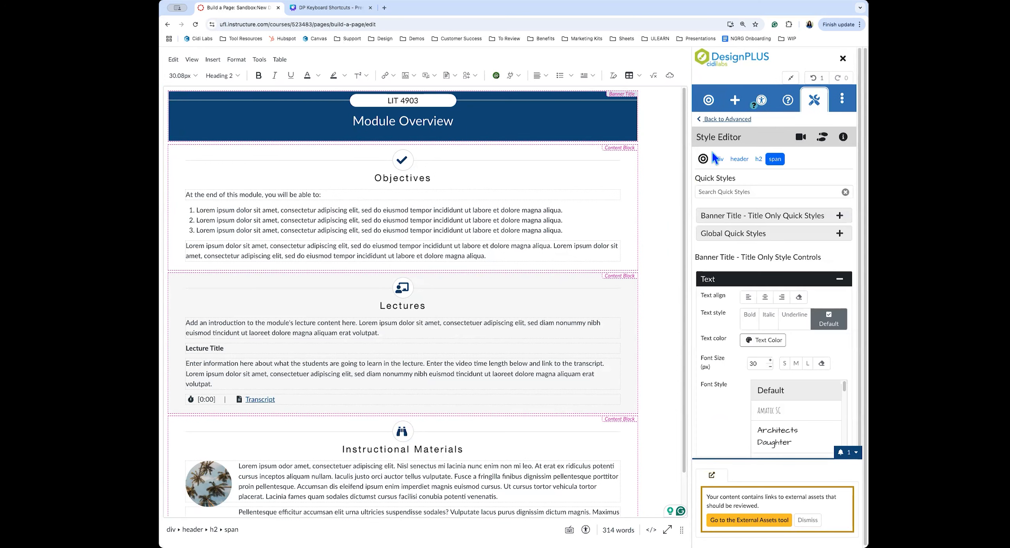
{"action": "left_click", "coordinate": [776, 275]}
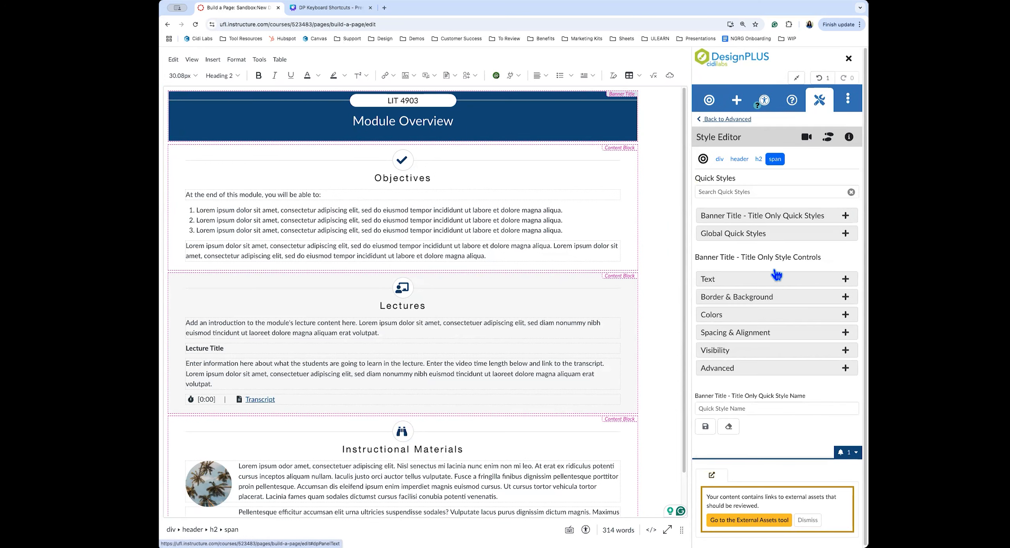
{"action": "left_click", "coordinate": [717, 324]}
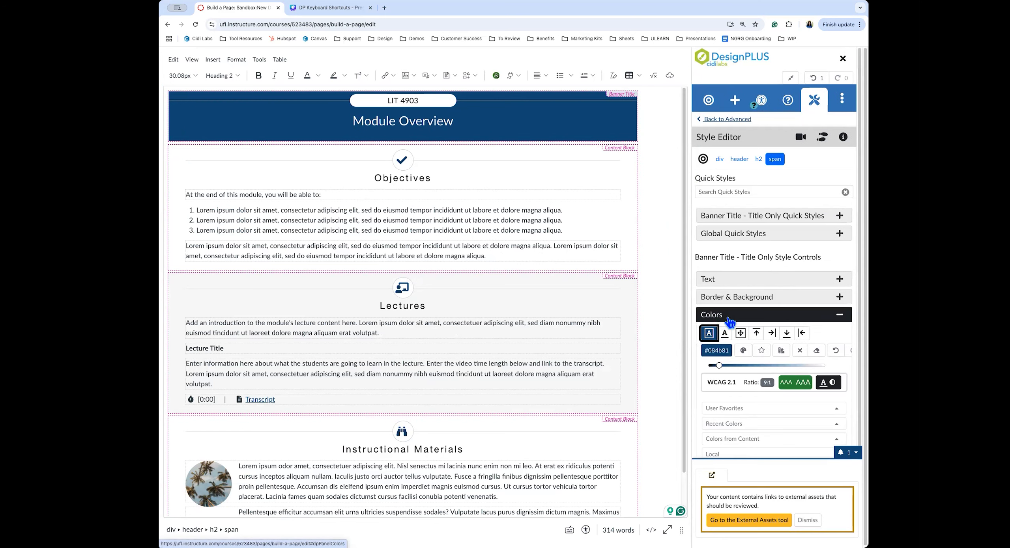
{"action": "left_click", "coordinate": [775, 163]}
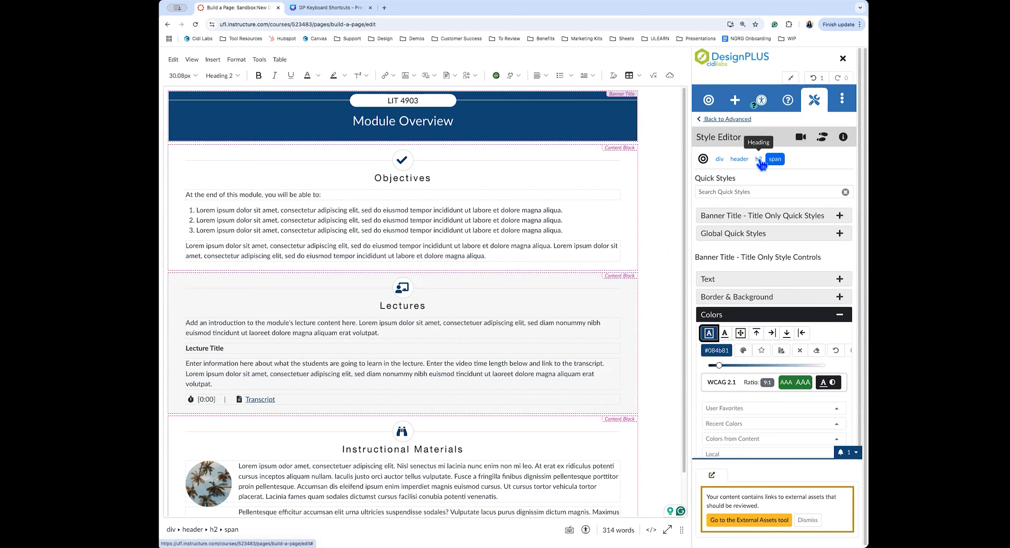
{"action": "left_click", "coordinate": [740, 159]}
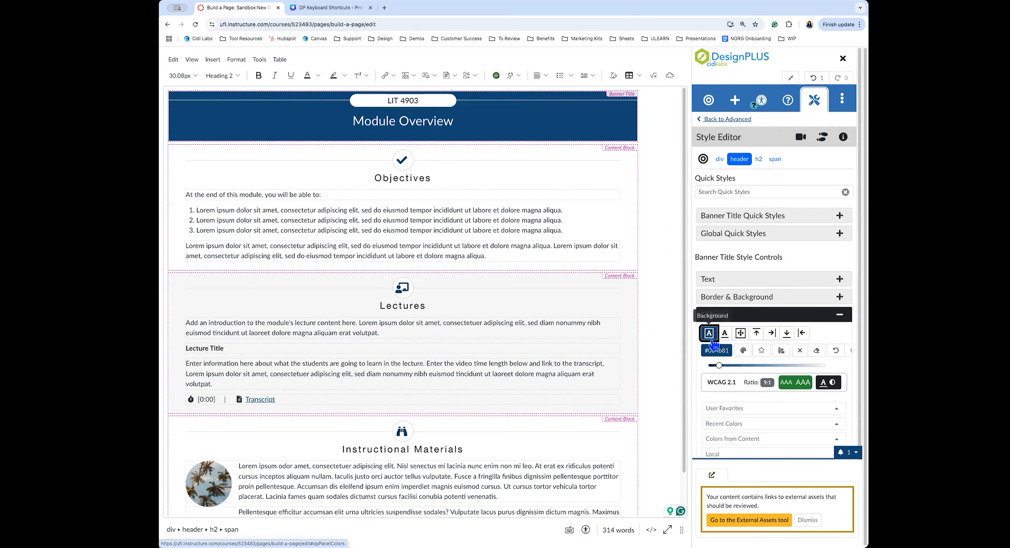
{"action": "left_click_drag", "start_coordinate": [719, 365], "coordinate": [757, 365]}
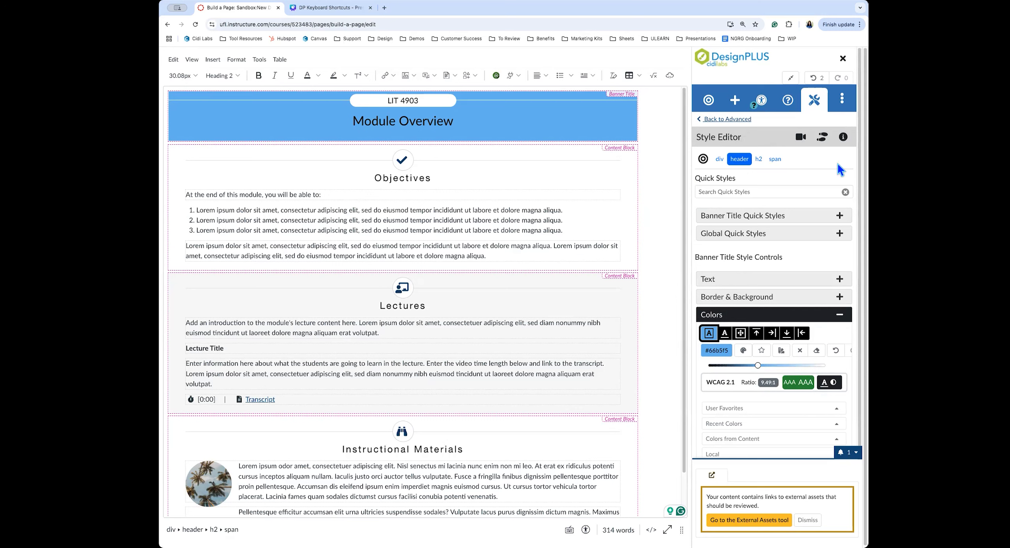
{"action": "left_click", "coordinate": [740, 119]}
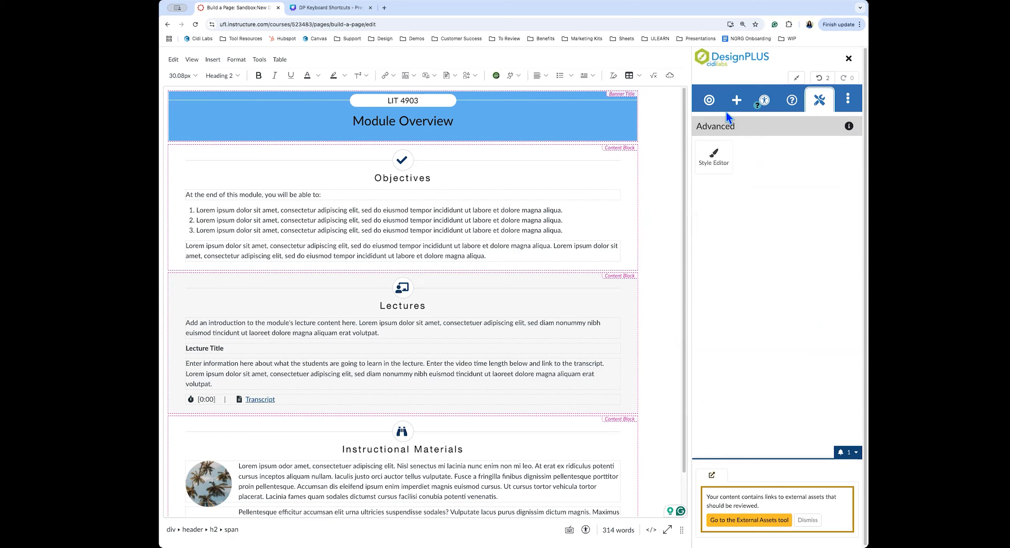
Preview other Legacy Themes in the theme settings without applying any
{"action": "left_click", "coordinate": [709, 99]}
{"action": "scroll", "coordinate": [788, 302], "scroll_direction": "down", "scroll_amount": 5}
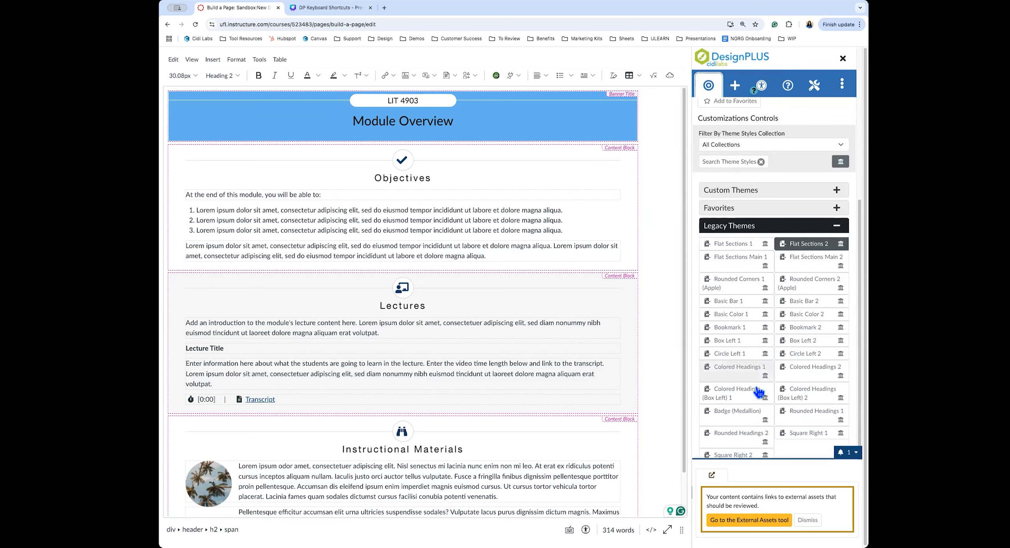
{"action": "mouse_move", "coordinate": [813, 398]}
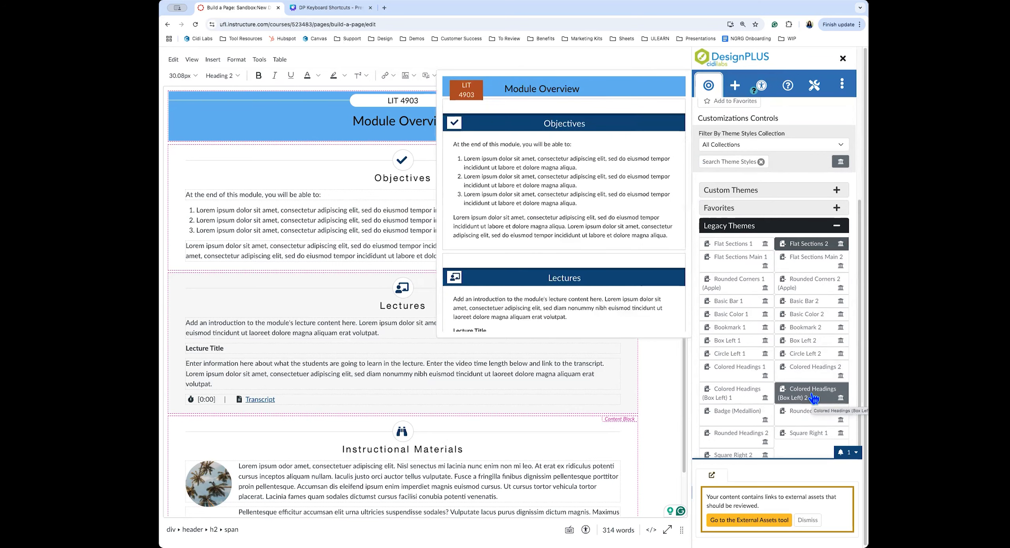
{"action": "mouse_move", "coordinate": [740, 251]}
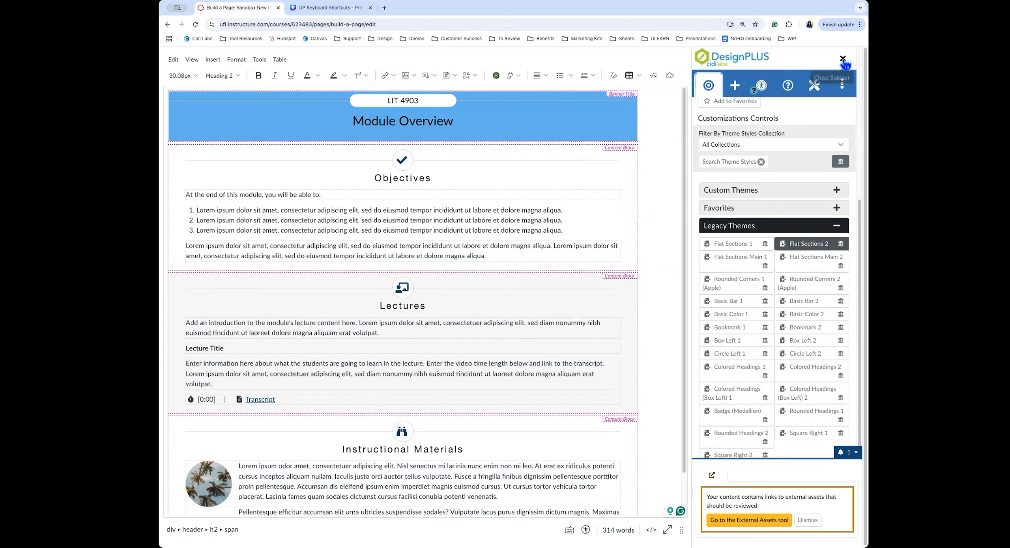
{"action": "scroll", "coordinate": [814, 123], "scroll_direction": "up", "scroll_amount": 5}
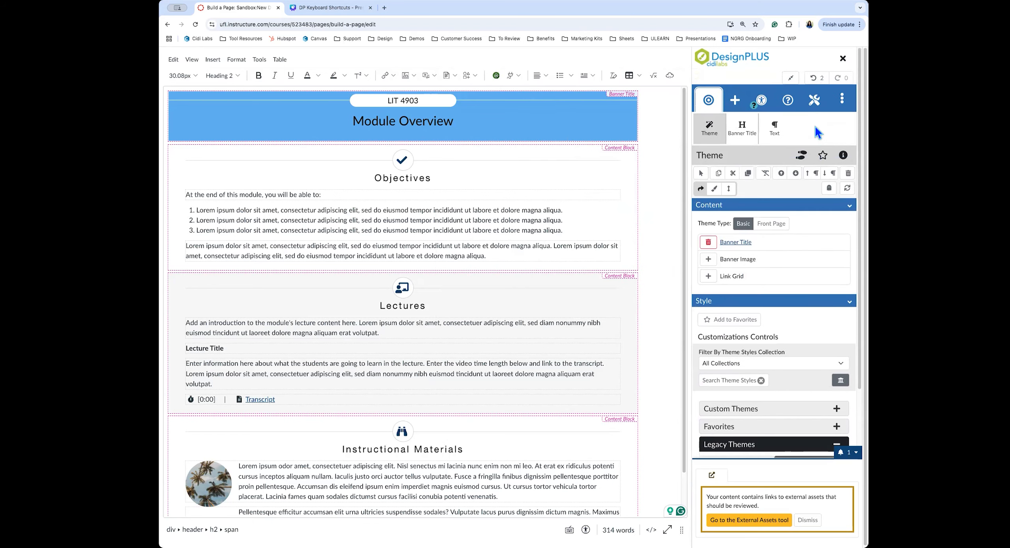
Cancel the unsaved theme and banner colour changes, then reopen the page for editing
{"action": "left_click", "coordinate": [791, 77]}
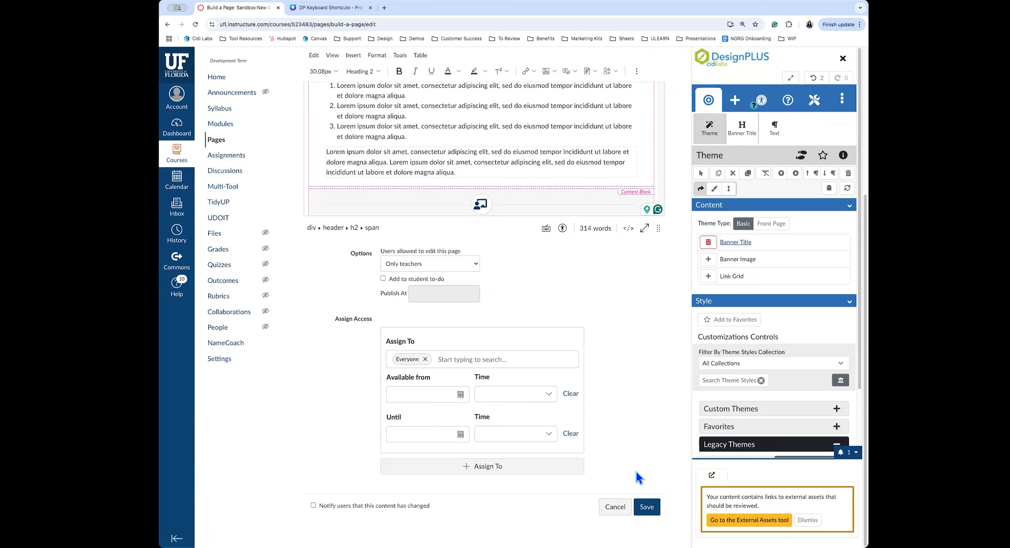
{"action": "left_click", "coordinate": [614, 507]}
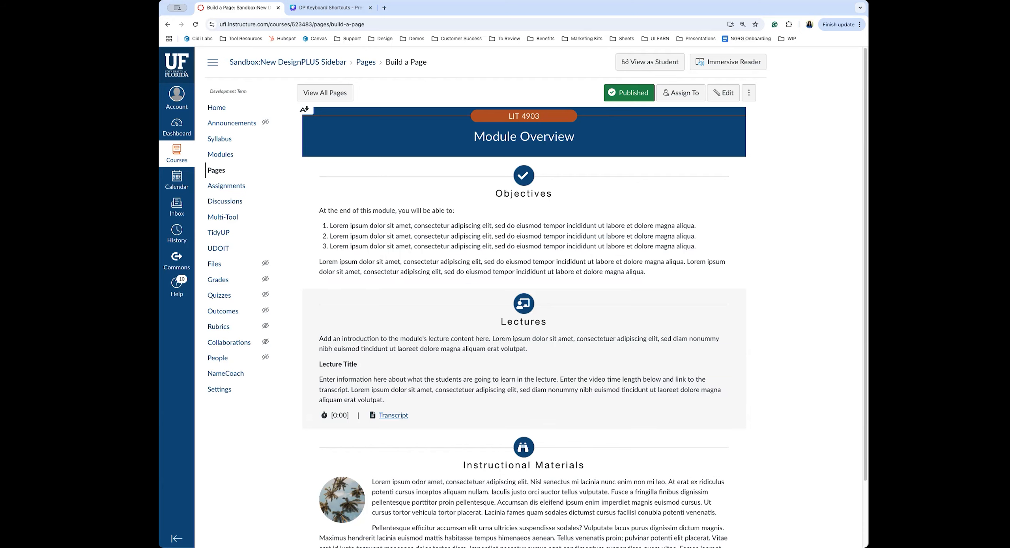
{"action": "left_click", "coordinate": [720, 93]}
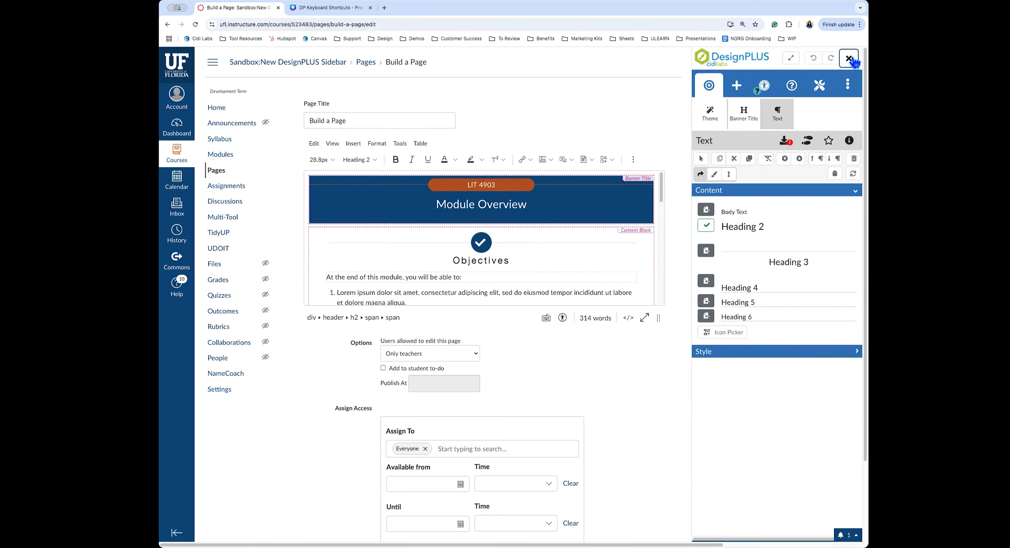
Insert a blank content block with a 'Content Block Heading' H3 after the Objectives paragraph
{"action": "left_click", "coordinate": [790, 58]}
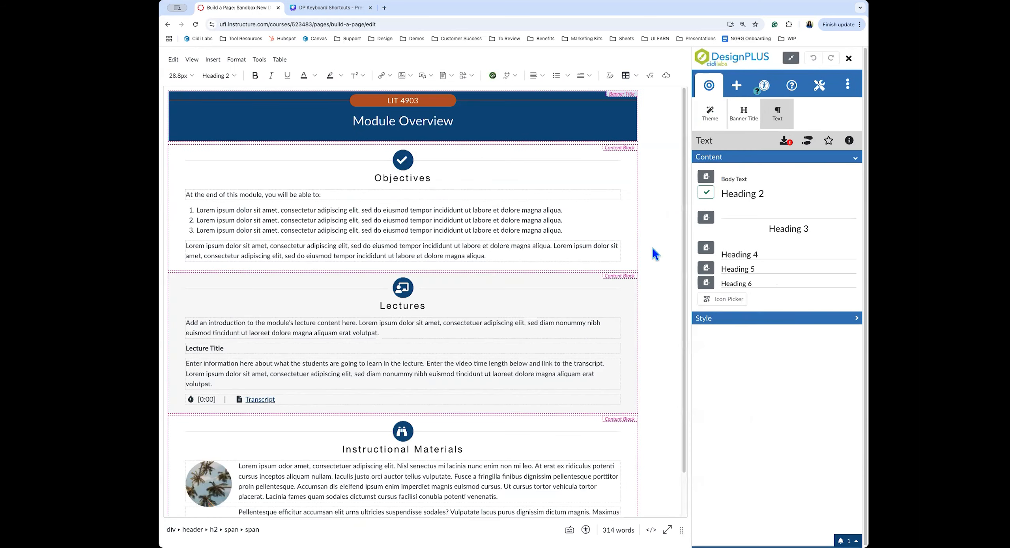
{"action": "left_click", "coordinate": [492, 257]}
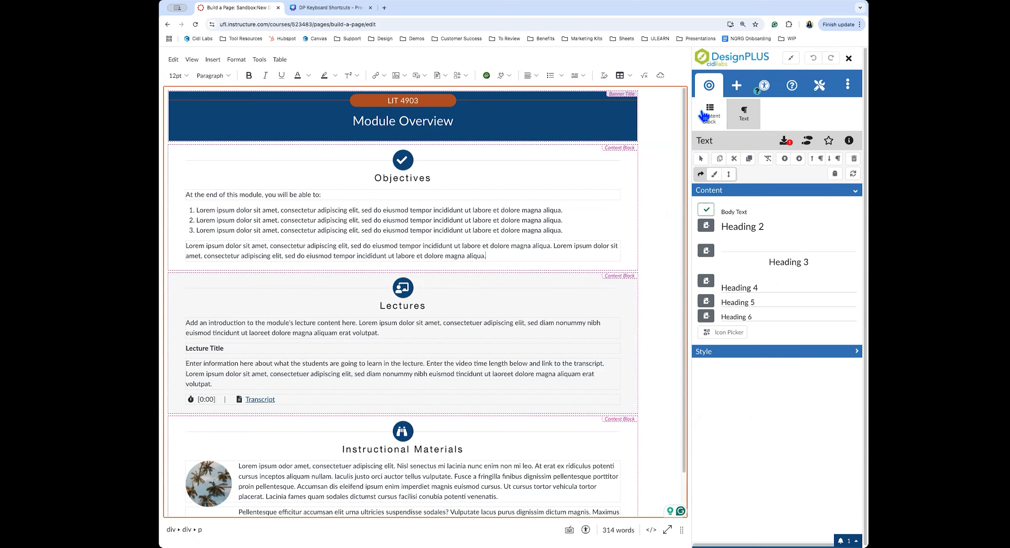
{"action": "left_click", "coordinate": [736, 89]}
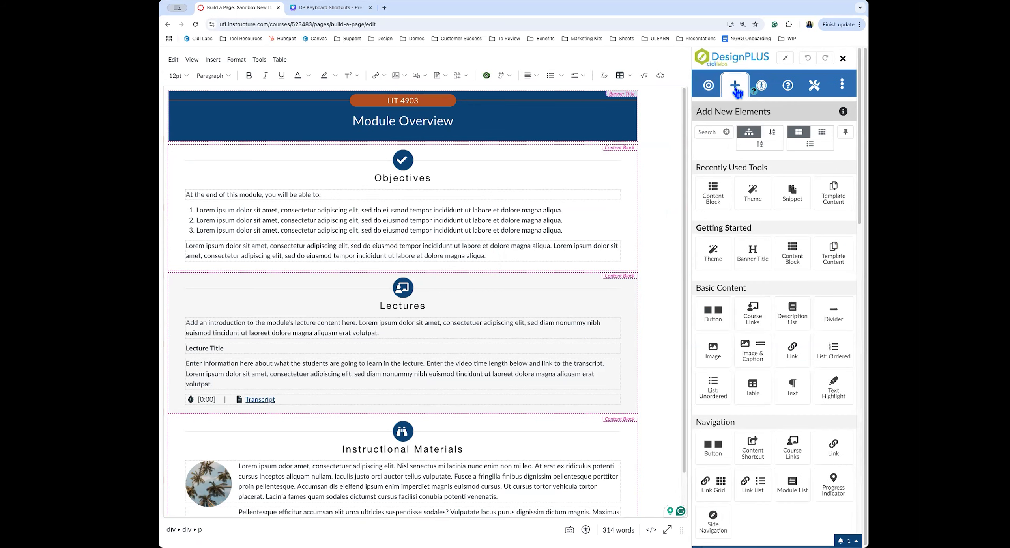
{"action": "left_click", "coordinate": [708, 131]}
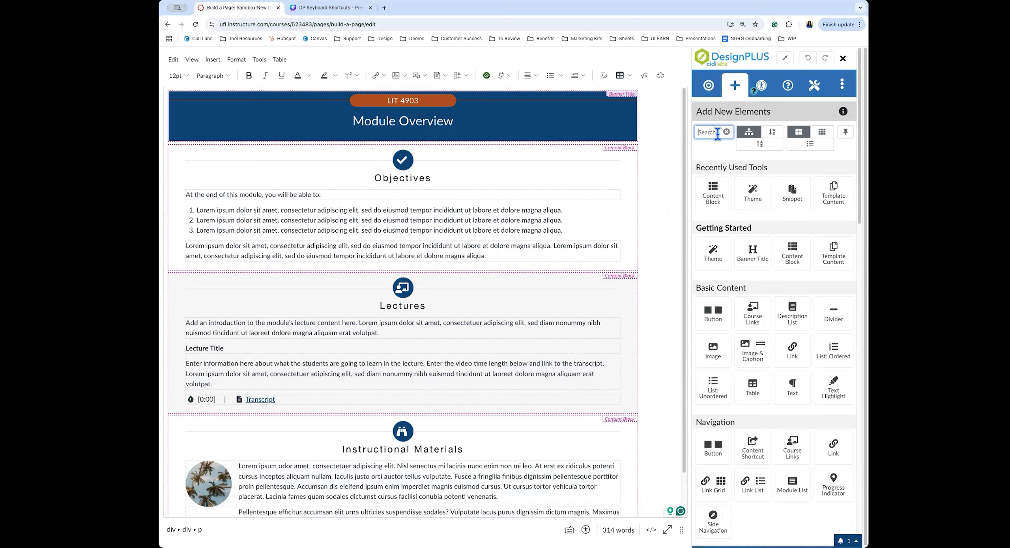
{"action": "left_click", "coordinate": [793, 255]}
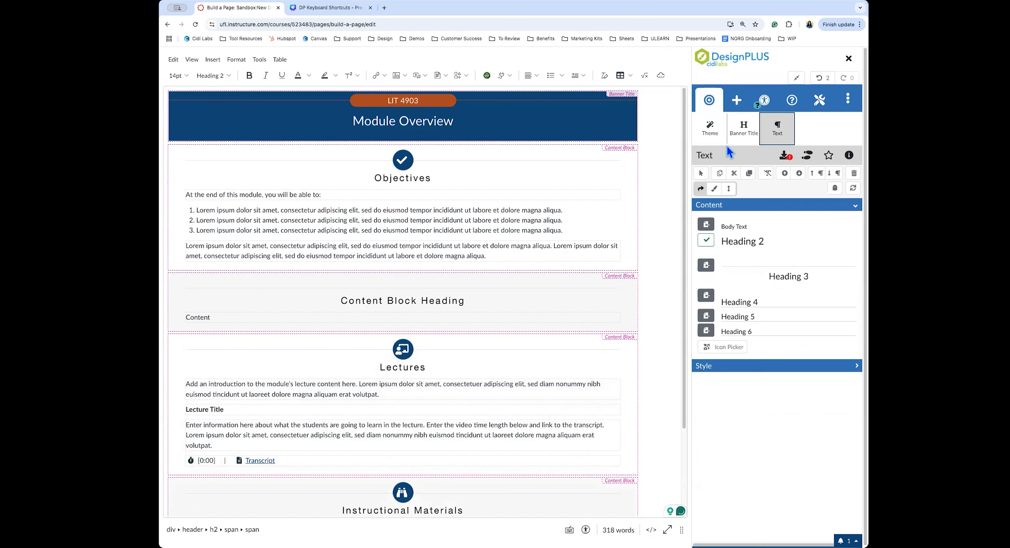
{"action": "left_click", "coordinate": [512, 317]}
{"action": "left_click", "coordinate": [499, 301]}
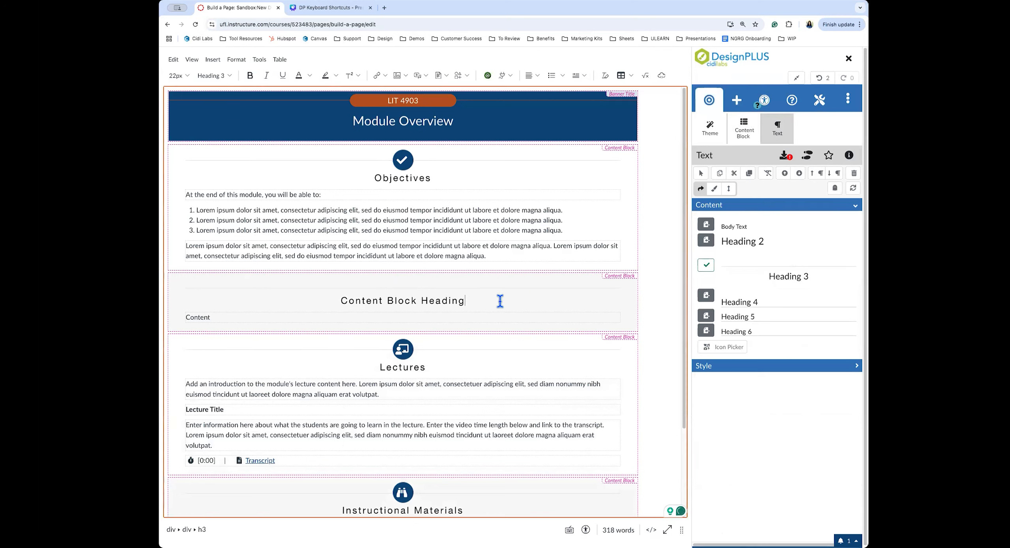
{"action": "left_click", "coordinate": [742, 130]}
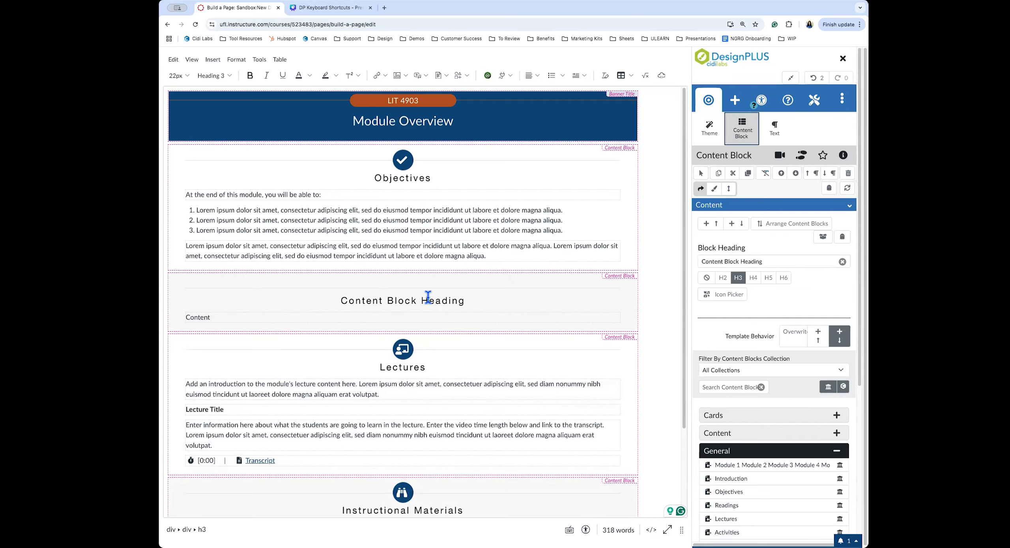
Overwrite the blank block with the Cards template 'Background Image Cards with Button'
{"action": "left_click", "coordinate": [792, 342]}
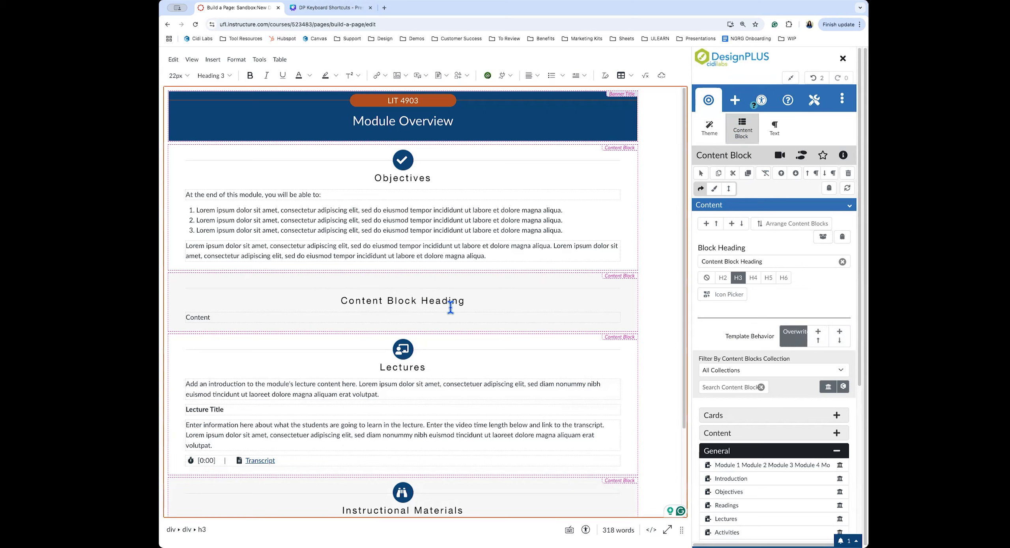
{"action": "scroll", "coordinate": [784, 379], "scroll_direction": "down", "scroll_amount": 2}
{"action": "scroll", "coordinate": [784, 378], "scroll_direction": "down", "scroll_amount": 5}
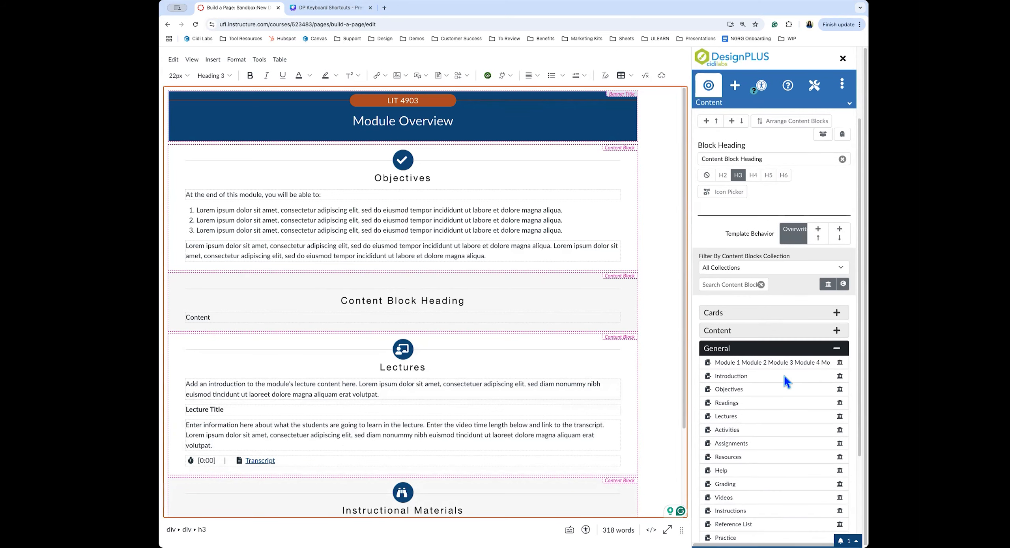
{"action": "left_click", "coordinate": [761, 310]}
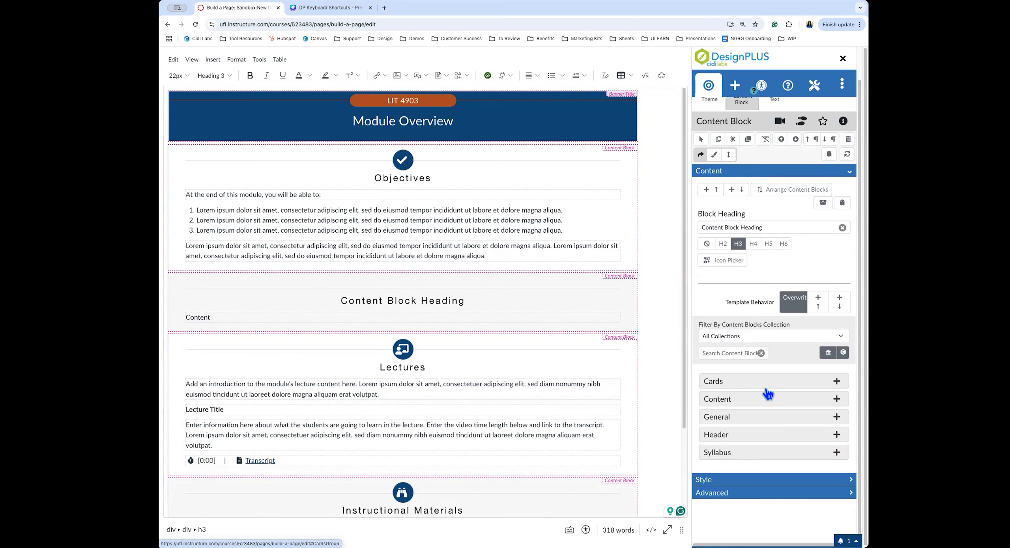
{"action": "left_click", "coordinate": [719, 382]}
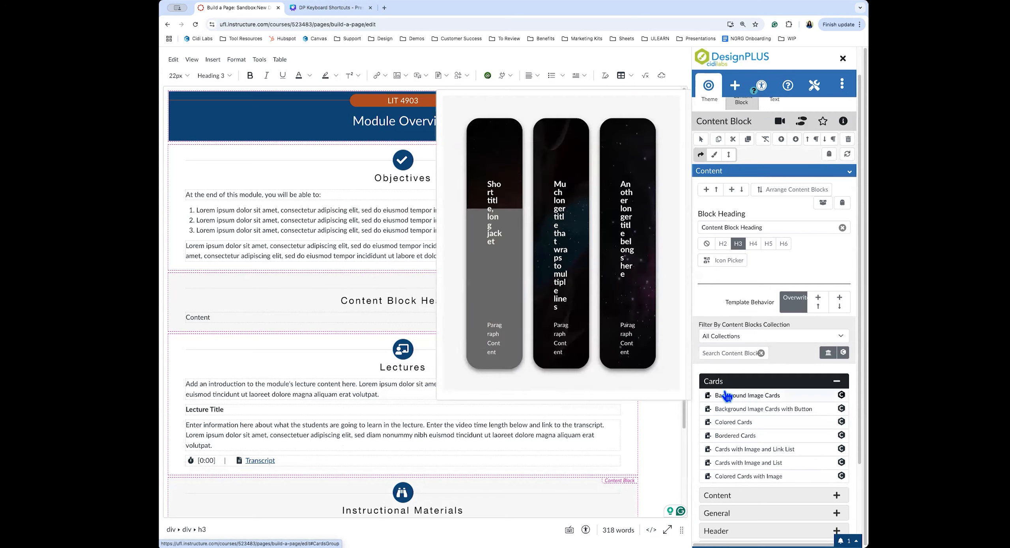
{"action": "mouse_move", "coordinate": [732, 412]}
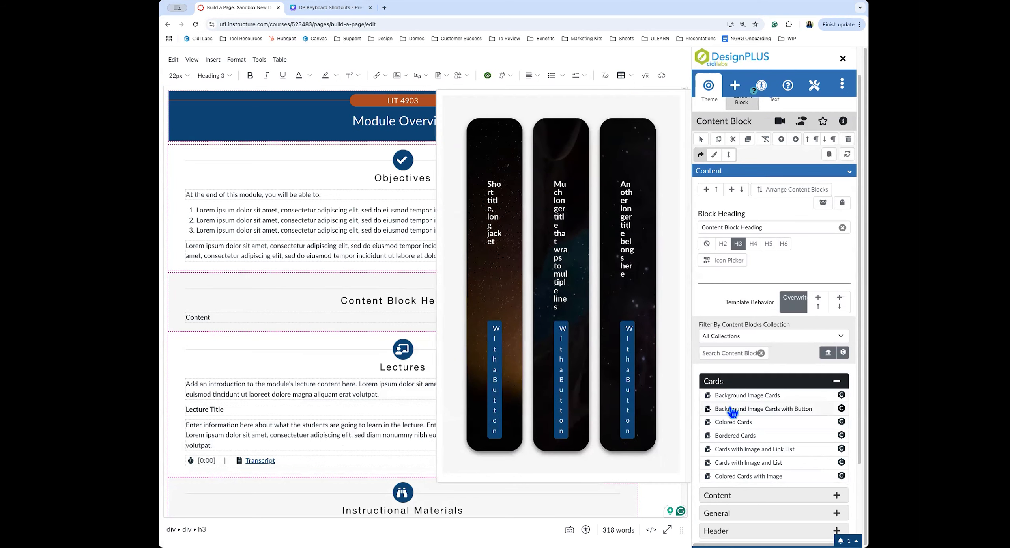
{"action": "left_click", "coordinate": [758, 409]}
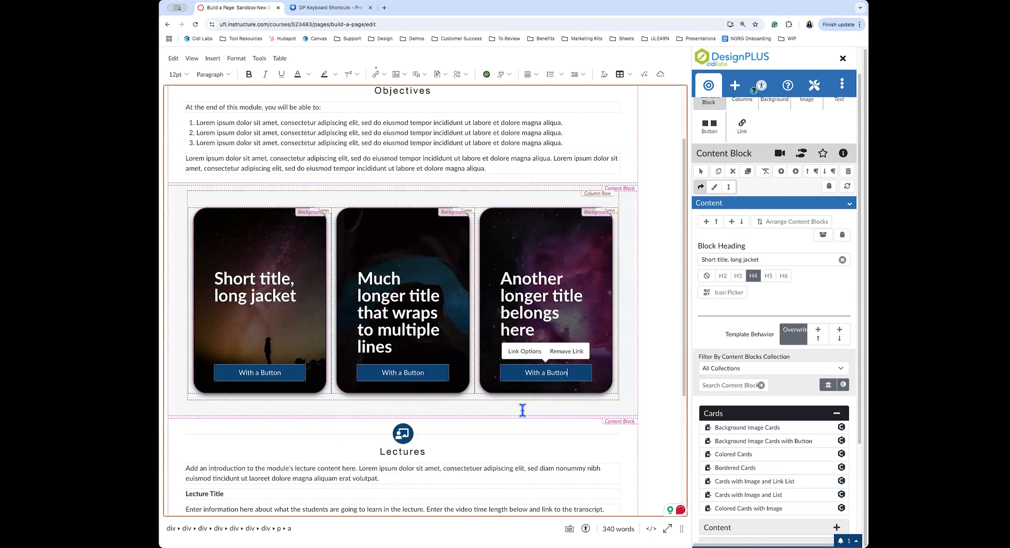
Add a new blank Content Block above the row of background-image cards
{"action": "left_click", "coordinate": [529, 442]}
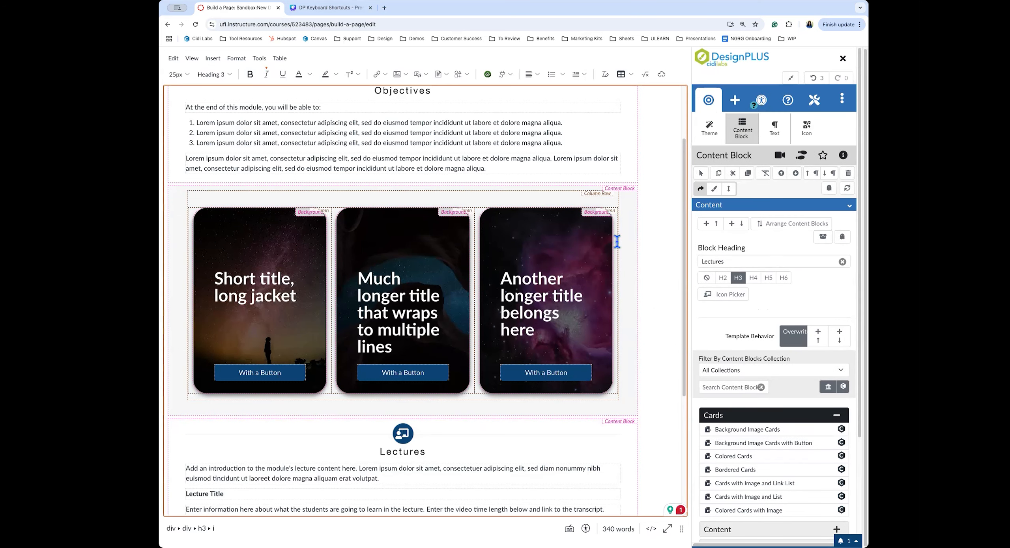
{"action": "scroll", "coordinate": [520, 243], "scroll_direction": "up", "scroll_amount": 2}
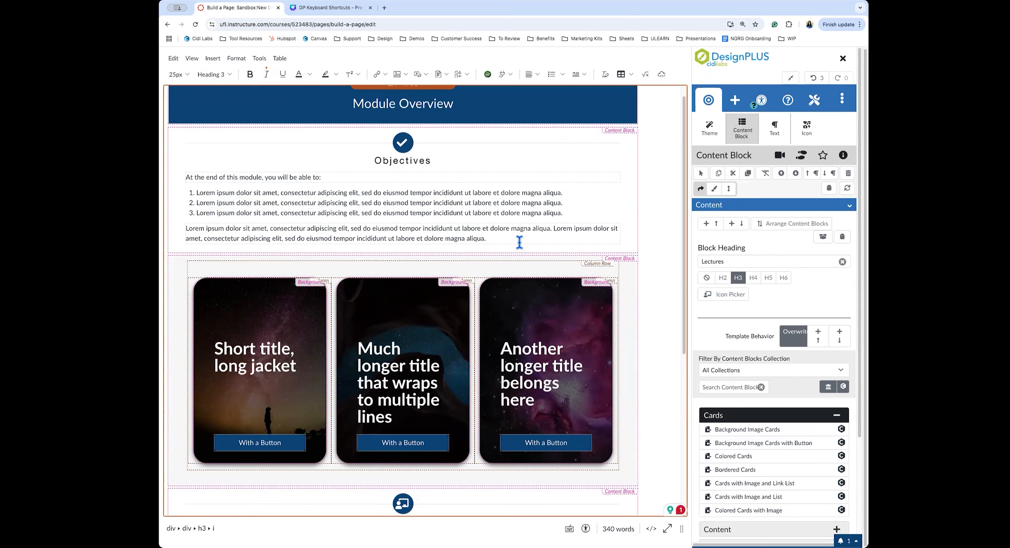
{"action": "left_click", "coordinate": [627, 294]}
{"action": "left_click", "coordinate": [711, 256]}
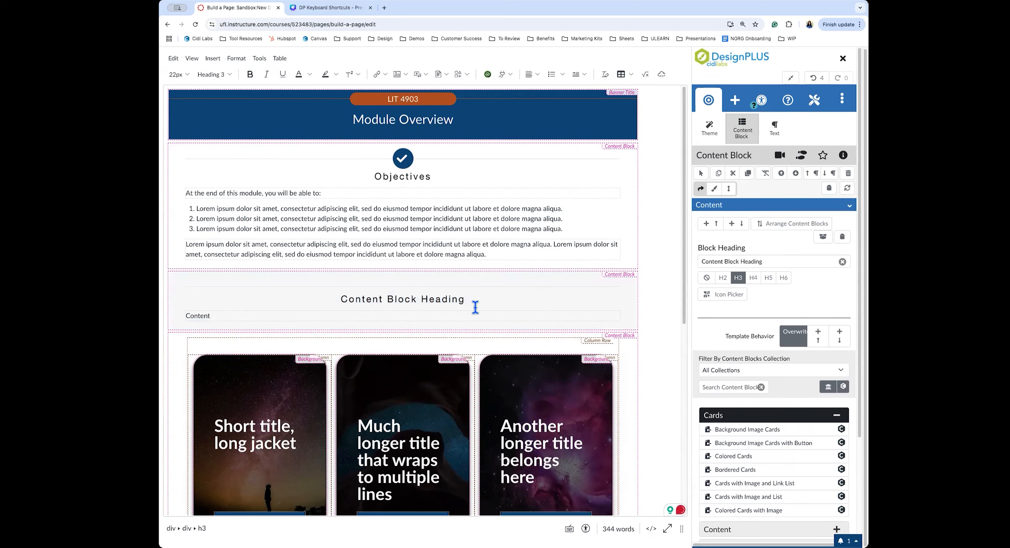
Insert the General 'Practice' template above the blank block and select its pencil icon
{"action": "scroll", "coordinate": [773, 402], "scroll_direction": "down", "scroll_amount": 1}
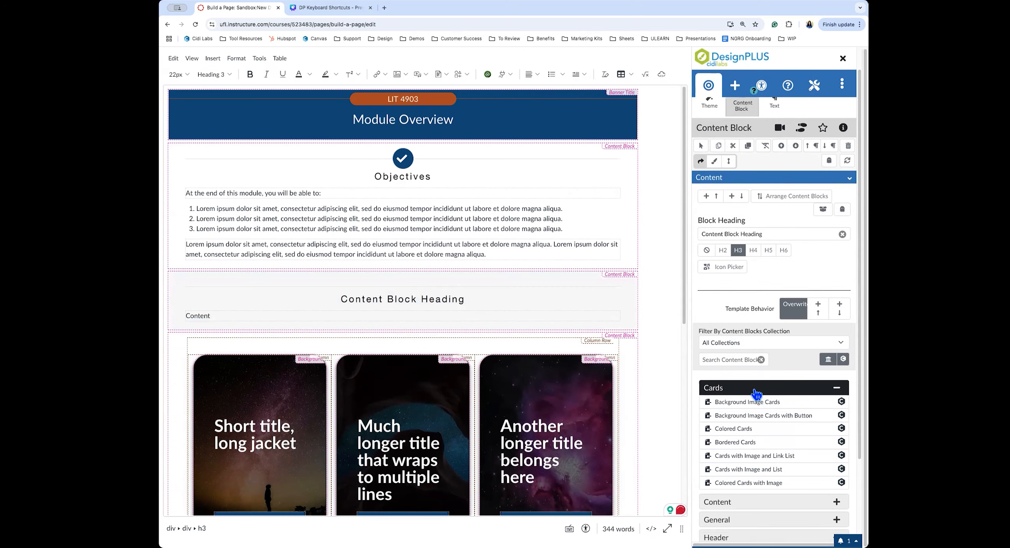
{"action": "left_click", "coordinate": [727, 388]}
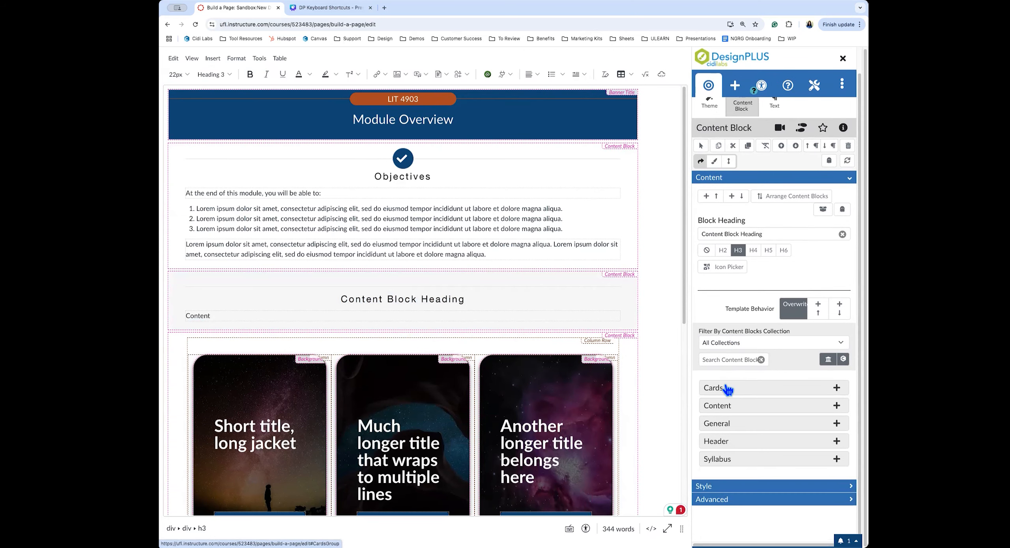
{"action": "left_click", "coordinate": [817, 312]}
{"action": "left_click", "coordinate": [720, 419]}
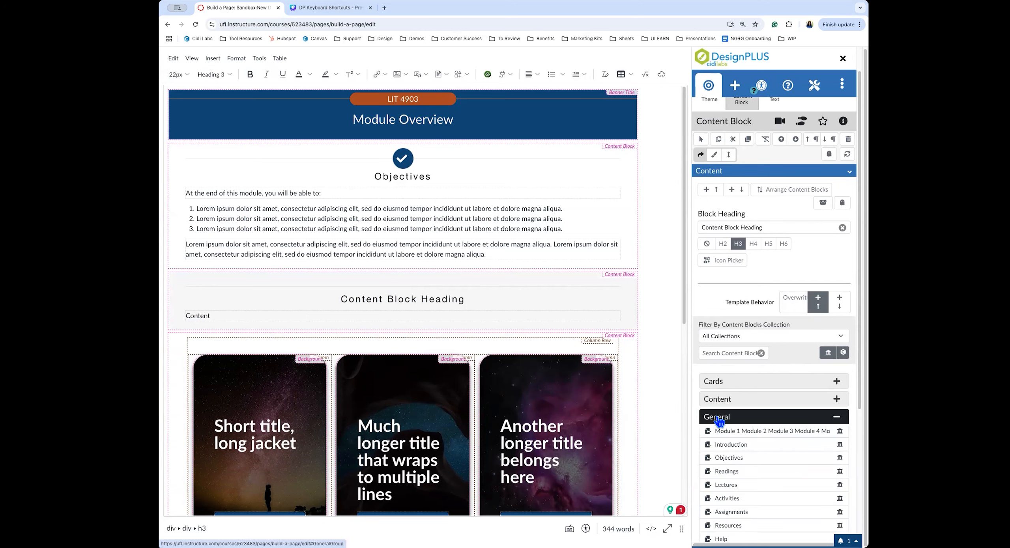
{"action": "scroll", "coordinate": [720, 422], "scroll_direction": "down", "scroll_amount": 3}
{"action": "mouse_move", "coordinate": [720, 343]}
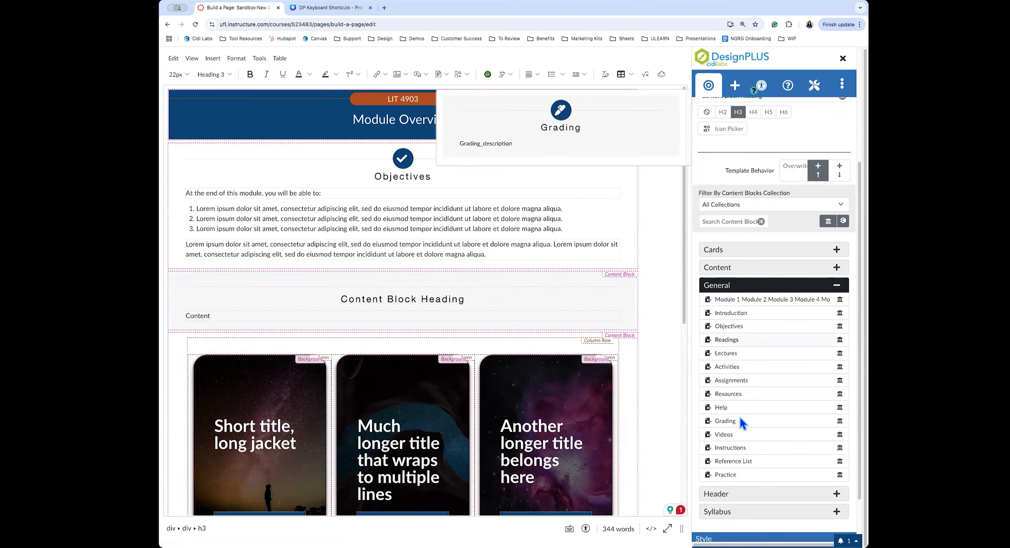
{"action": "left_click", "coordinate": [734, 473]}
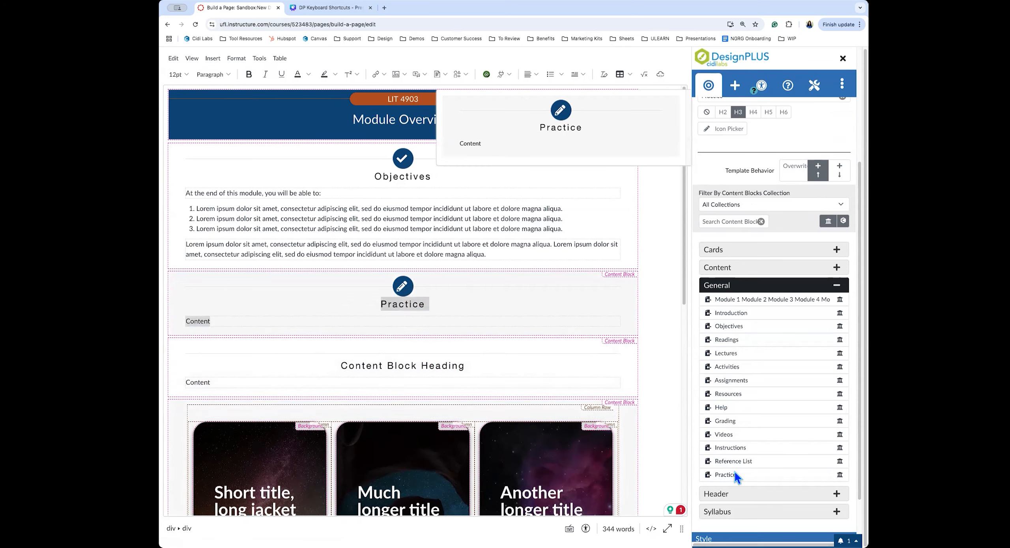
{"action": "left_click", "coordinate": [480, 326]}
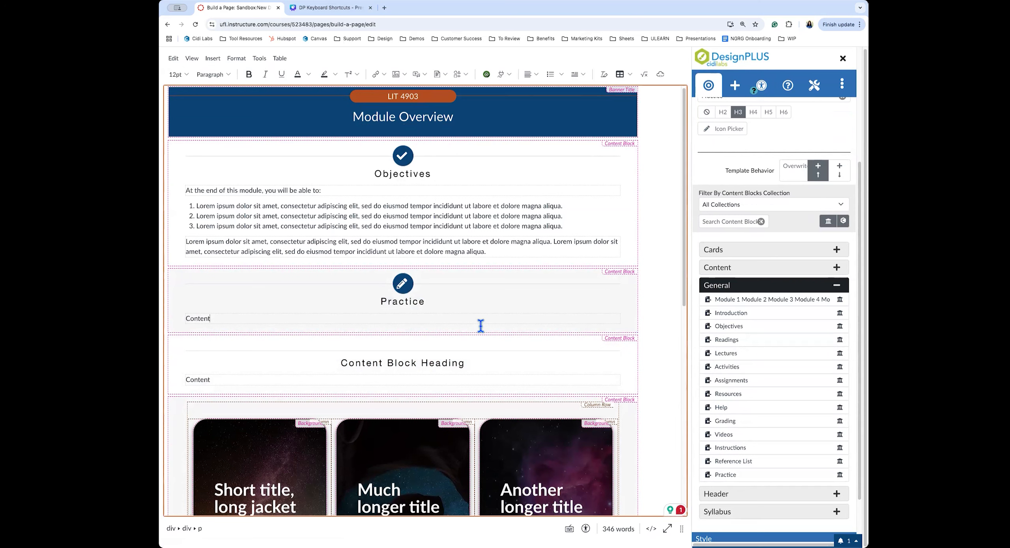
{"action": "left_click", "coordinate": [403, 287]}
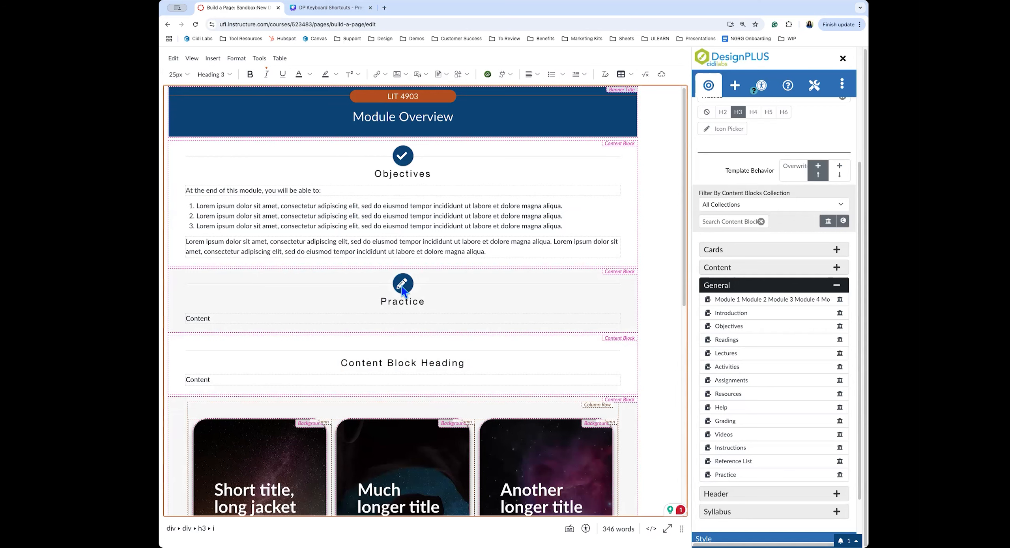
{"action": "scroll", "coordinate": [745, 217], "scroll_direction": "up", "scroll_amount": 4}
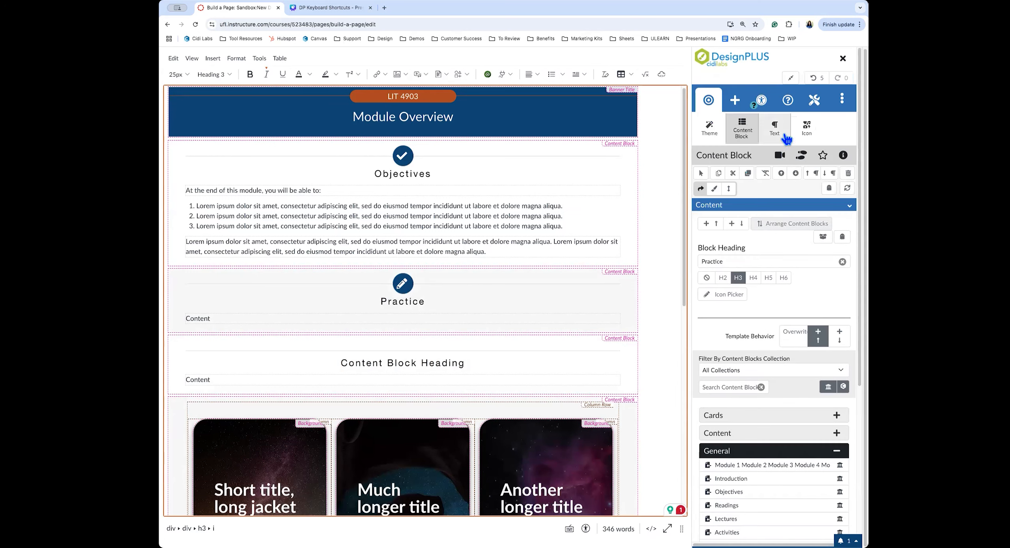
Search icons for 'lab' and swap the Practice heading's pencil for a microscope icon
{"action": "left_click", "coordinate": [808, 133]}
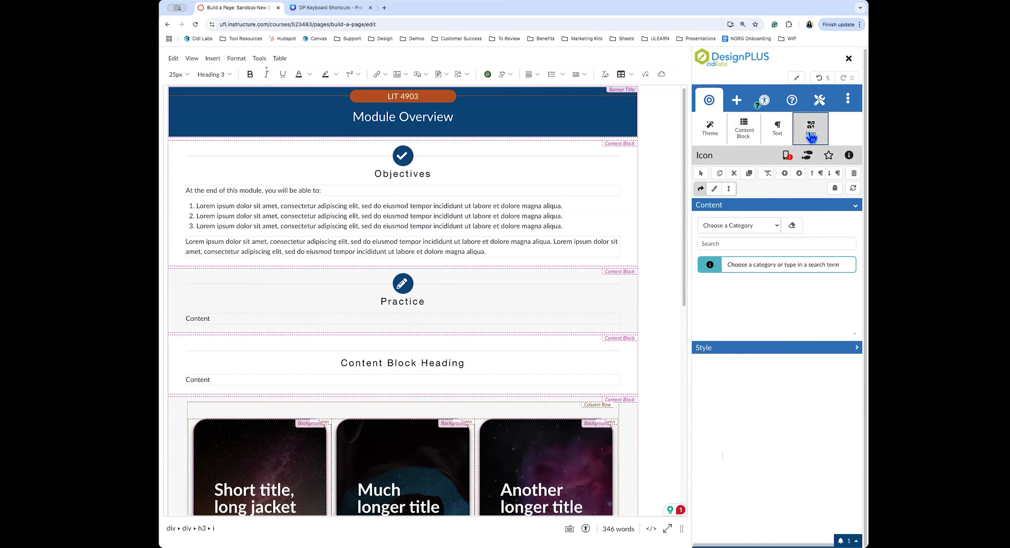
{"action": "left_click", "coordinate": [729, 244]}
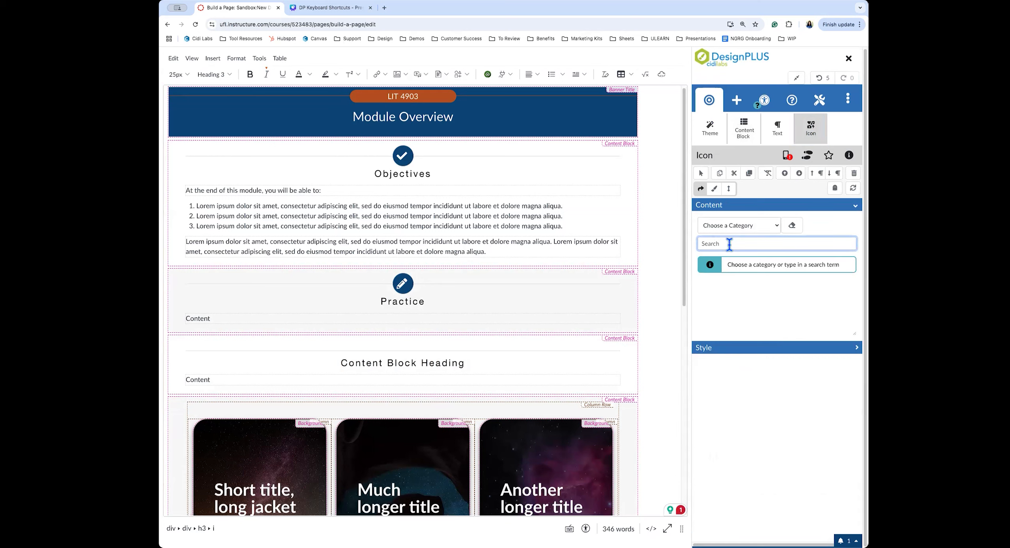
{"action": "type", "text": "lab"}
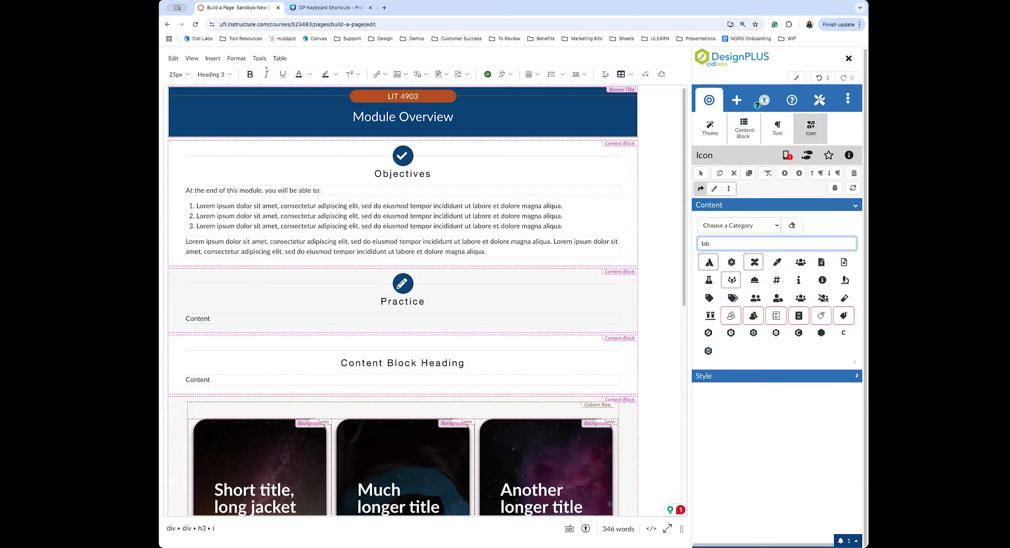
{"action": "left_click", "coordinate": [844, 281]}
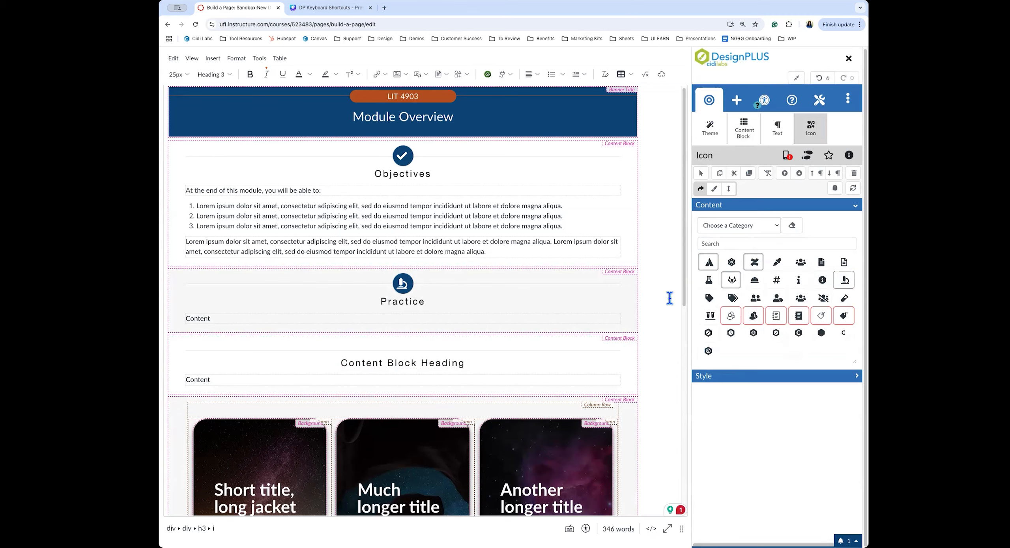
{"action": "scroll", "coordinate": [668, 371], "scroll_direction": "down", "scroll_amount": 5}
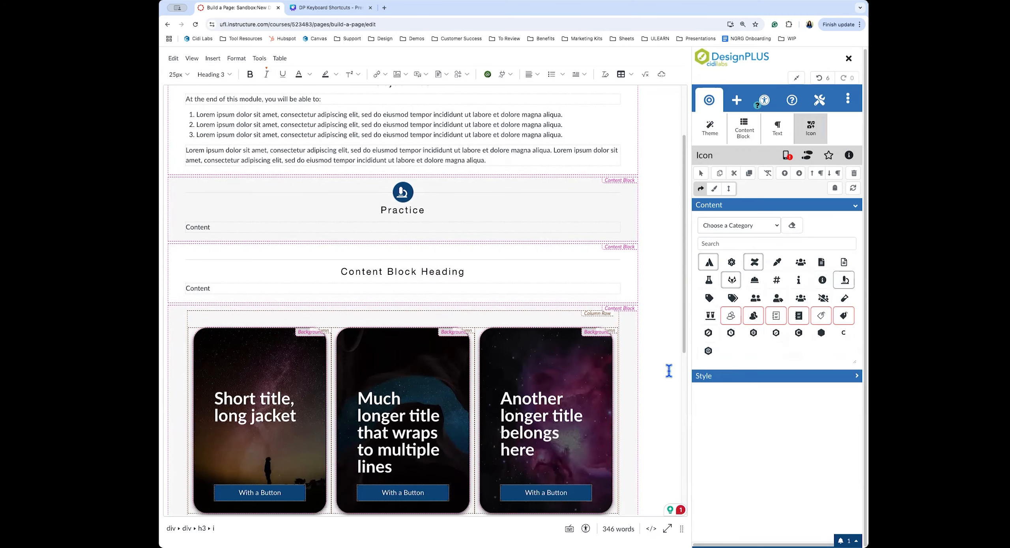
Give the third card a solid-colour background shaped as an oval
{"action": "left_click", "coordinate": [544, 282]}
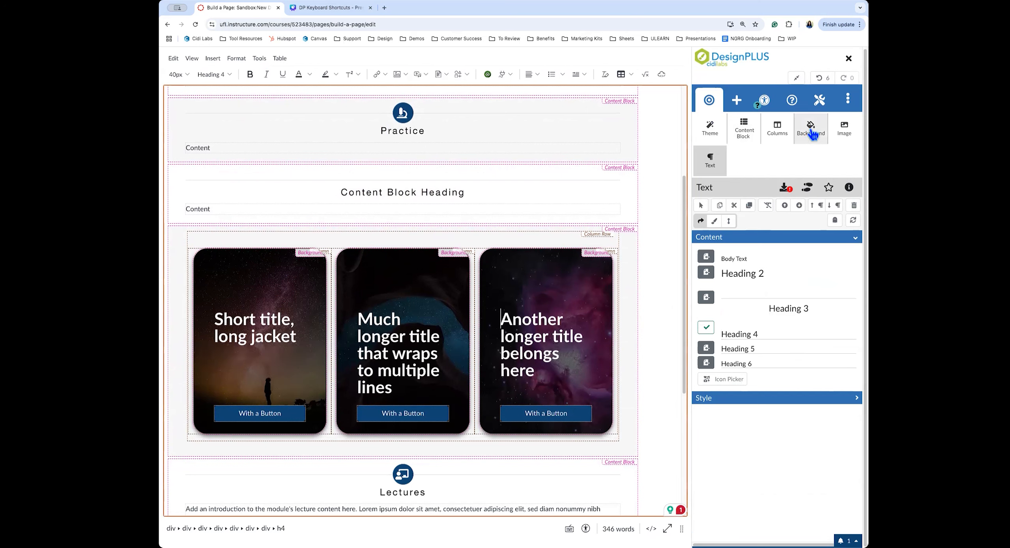
{"action": "left_click", "coordinate": [812, 148]}
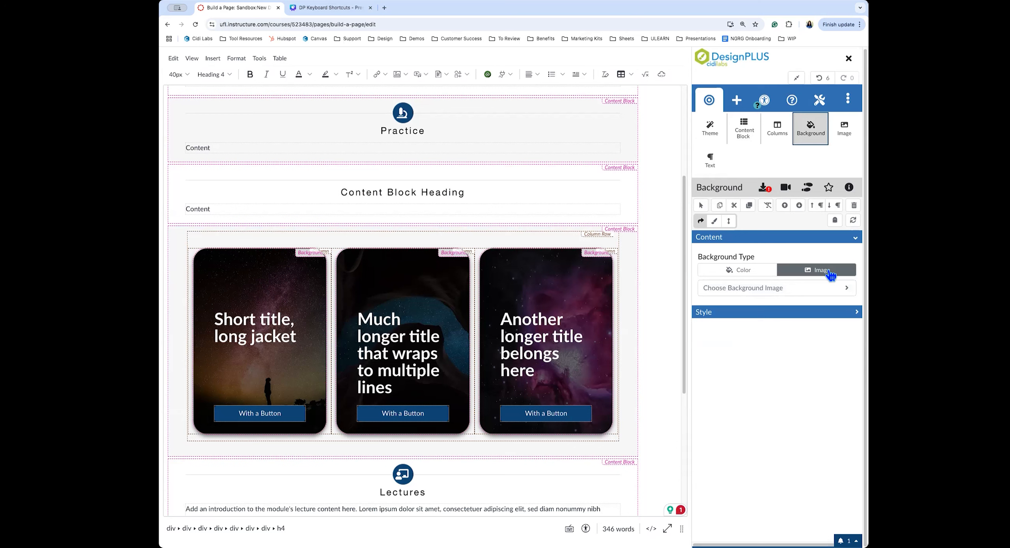
{"action": "left_click", "coordinate": [731, 275]}
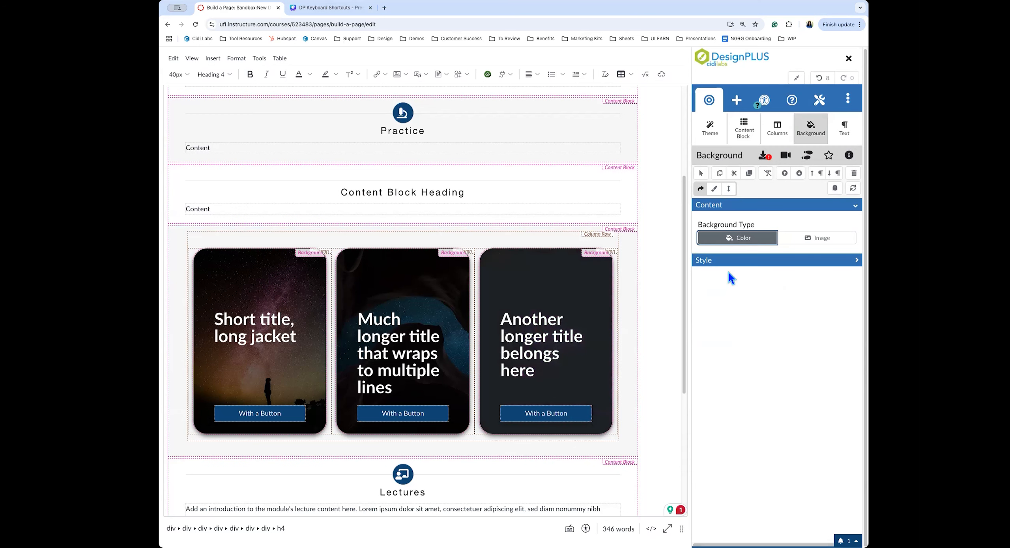
{"action": "left_click", "coordinate": [749, 264]}
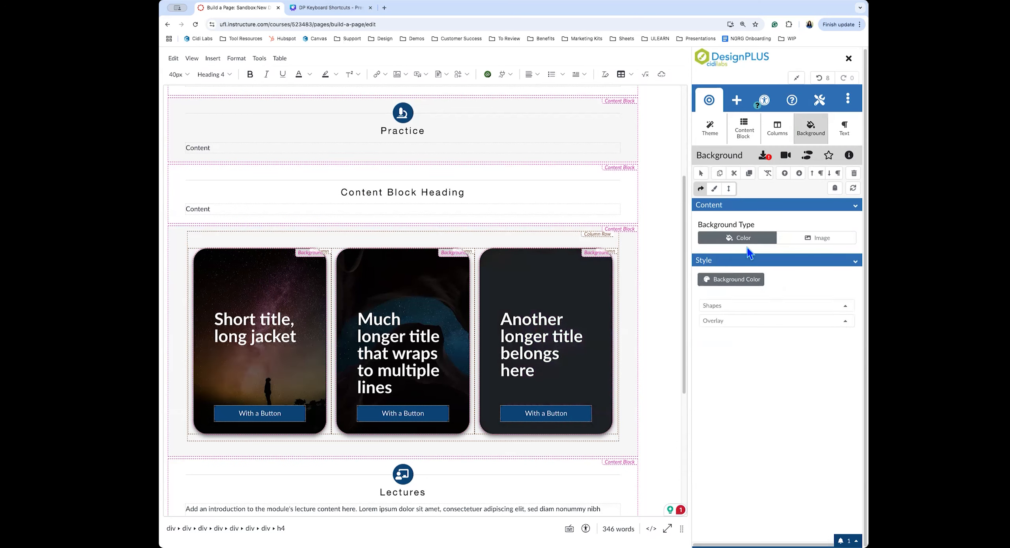
{"action": "left_click", "coordinate": [751, 310]}
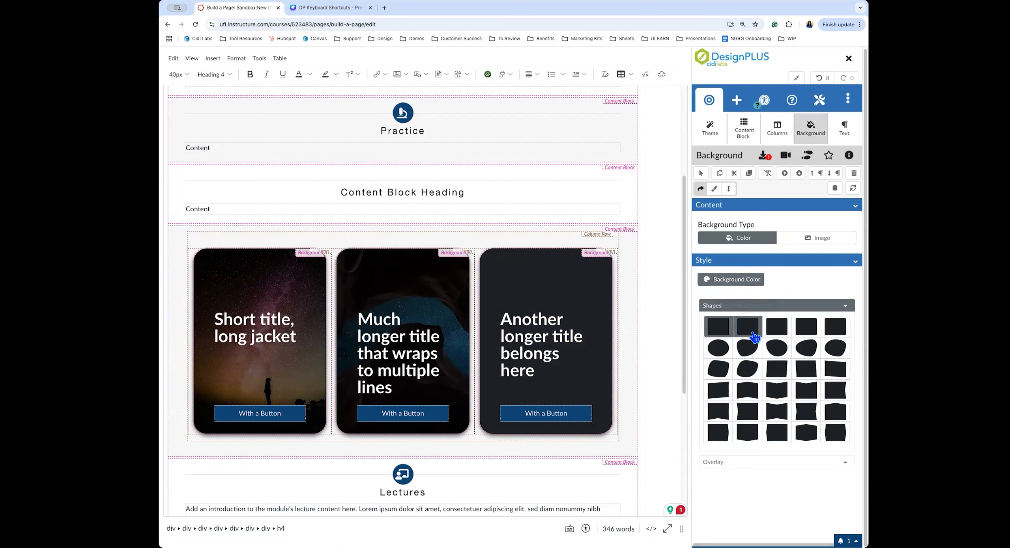
{"action": "left_click", "coordinate": [755, 353]}
Set the card's background colour to red, then switch its background type to Image
{"action": "left_click", "coordinate": [754, 280]}
{"action": "left_click", "coordinate": [754, 242]}
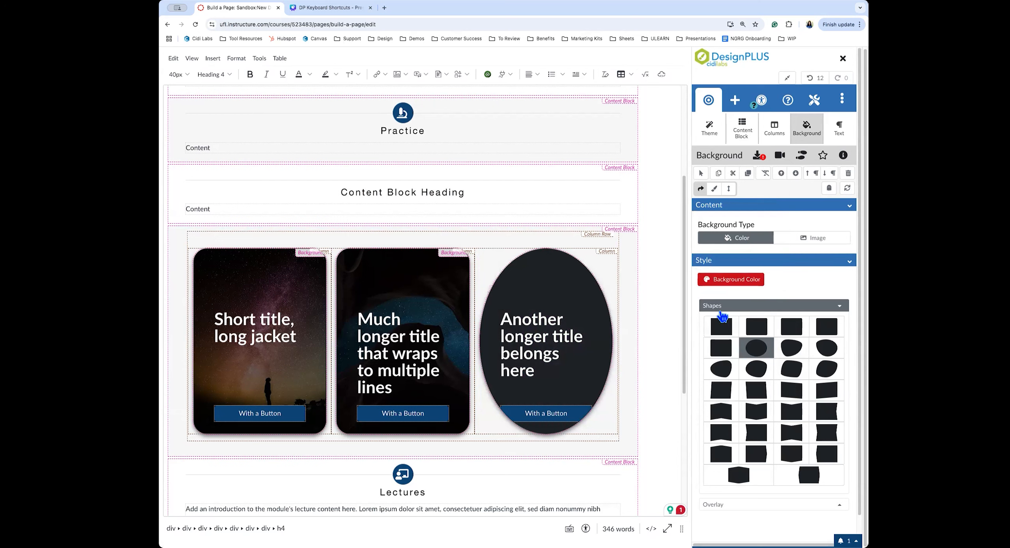
{"action": "left_click", "coordinate": [731, 505]}
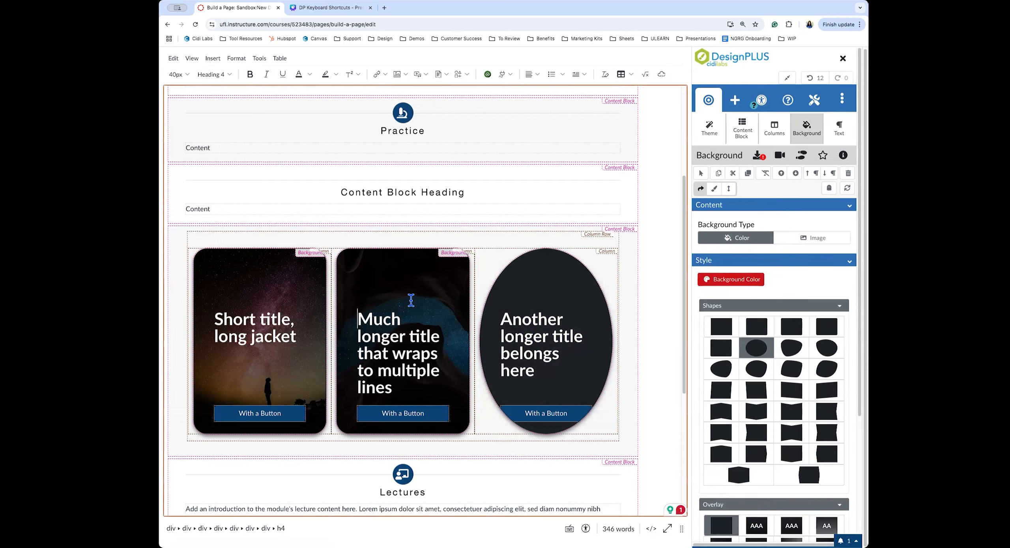
{"action": "left_click", "coordinate": [814, 271]}
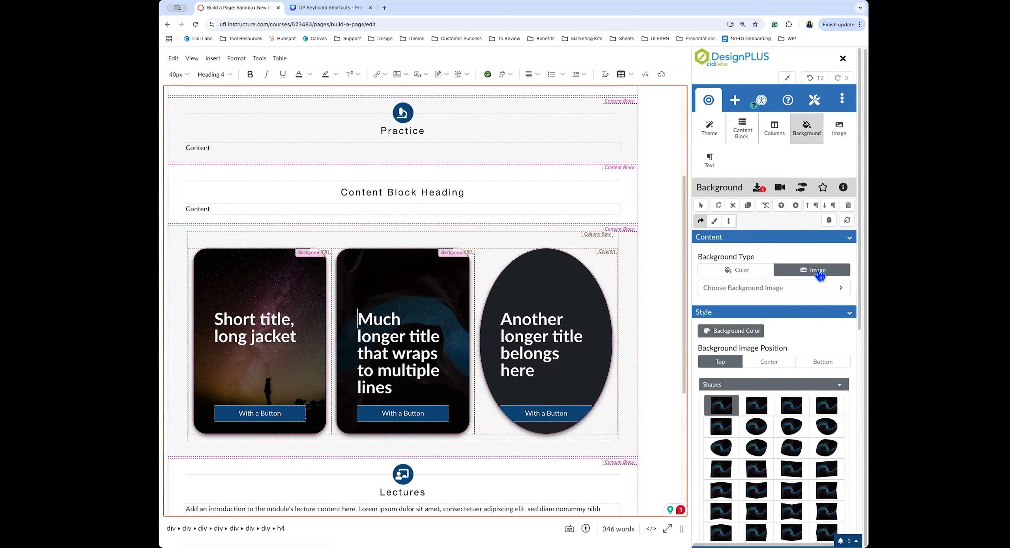
Filter the background image picker to the 'images' folder and choose the fifth image
{"action": "left_click", "coordinate": [765, 291]}
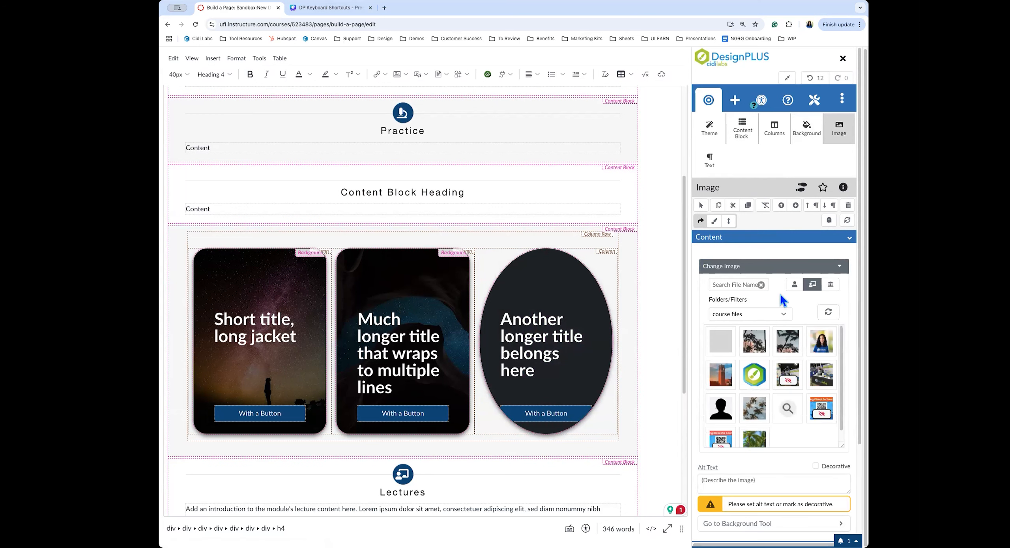
{"action": "left_click", "coordinate": [748, 315]}
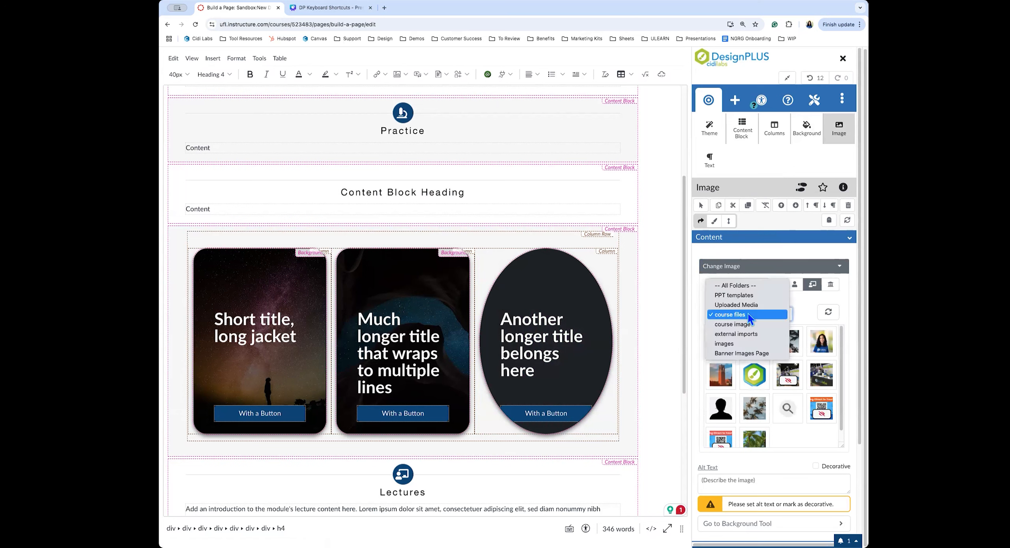
{"action": "left_click", "coordinate": [728, 344]}
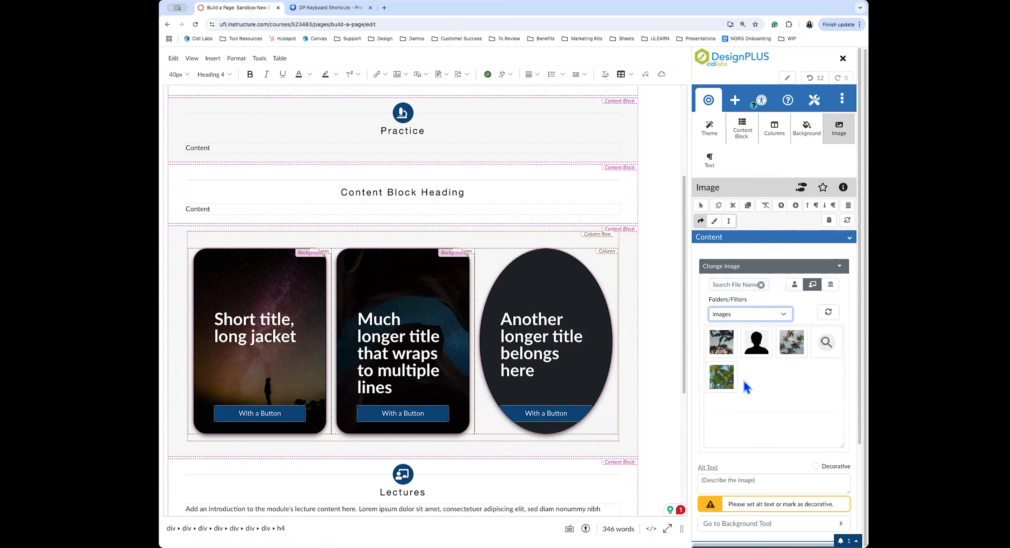
{"action": "left_click", "coordinate": [720, 378]}
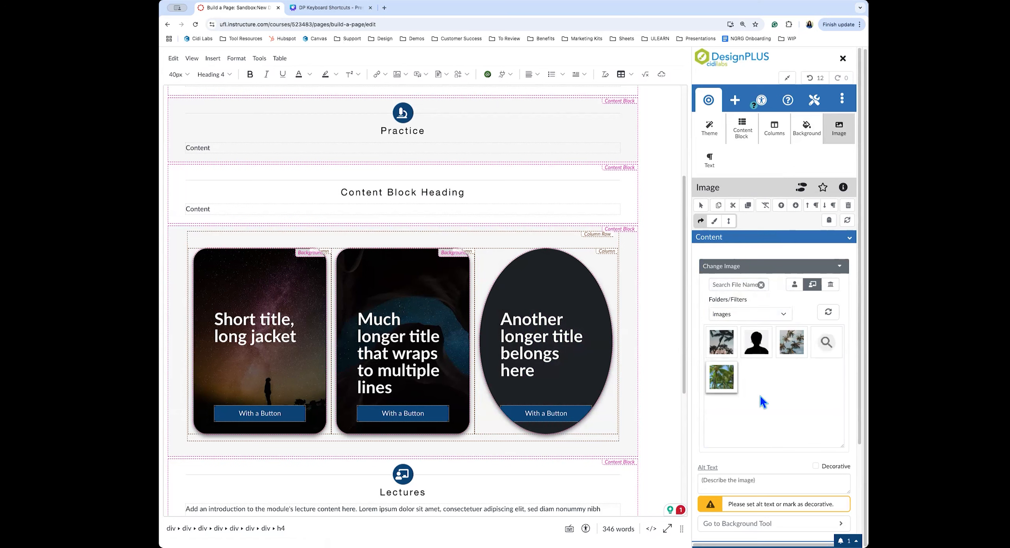
{"action": "scroll", "coordinate": [760, 396], "scroll_direction": "down", "scroll_amount": 1}
{"action": "left_click", "coordinate": [427, 308]}
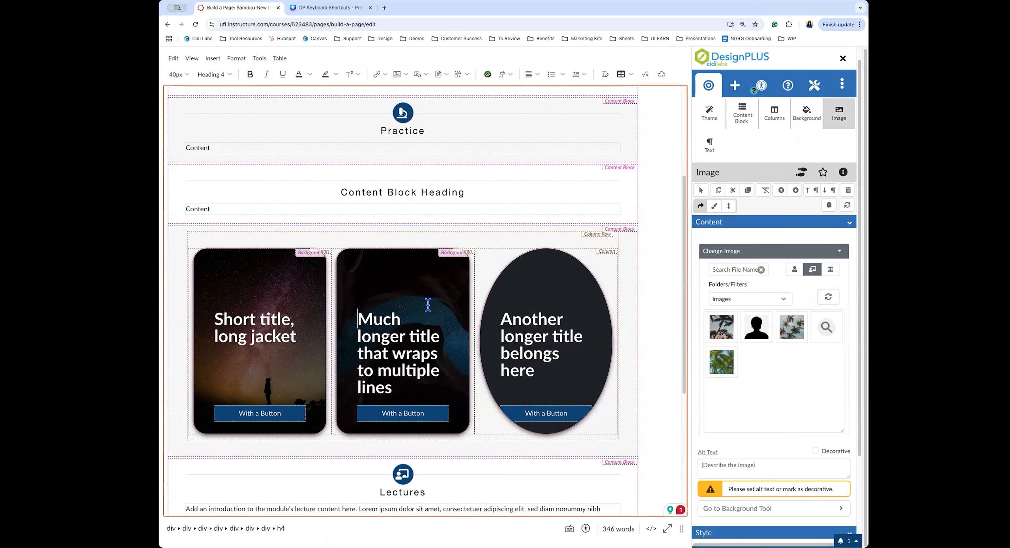
{"action": "left_click", "coordinate": [719, 373]}
{"action": "left_click", "coordinate": [425, 291]}
Keep the middle card's background type as Image and reopen its background image picker
{"action": "left_click", "coordinate": [799, 115]}
{"action": "scroll", "coordinate": [773, 352], "scroll_direction": "down", "scroll_amount": 2}
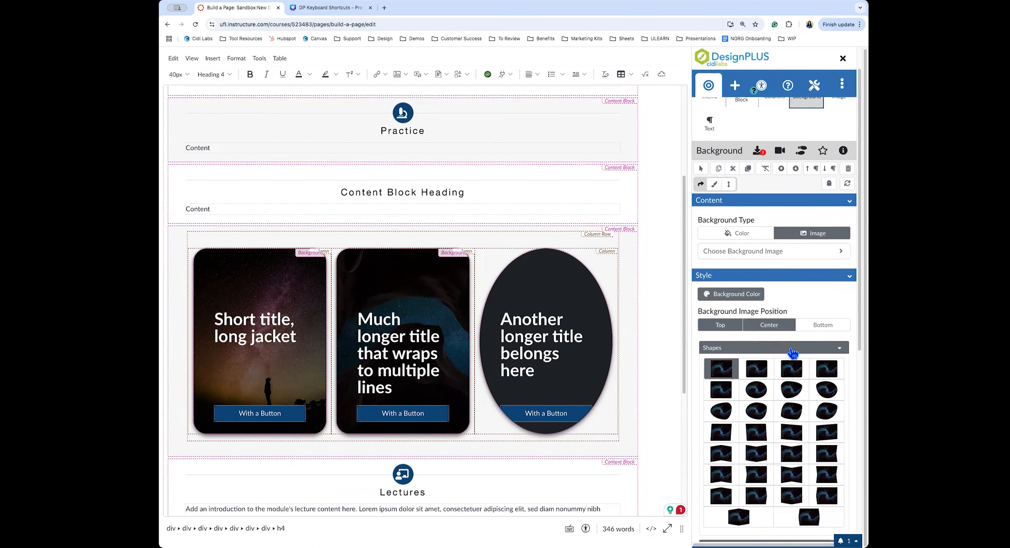
{"action": "left_click", "coordinate": [808, 225]}
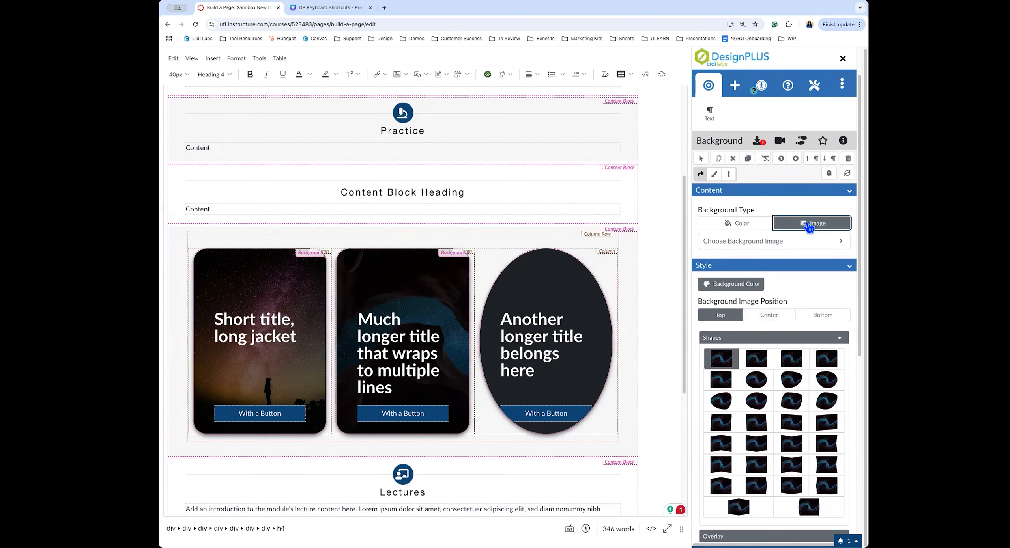
{"action": "left_click", "coordinate": [762, 242]}
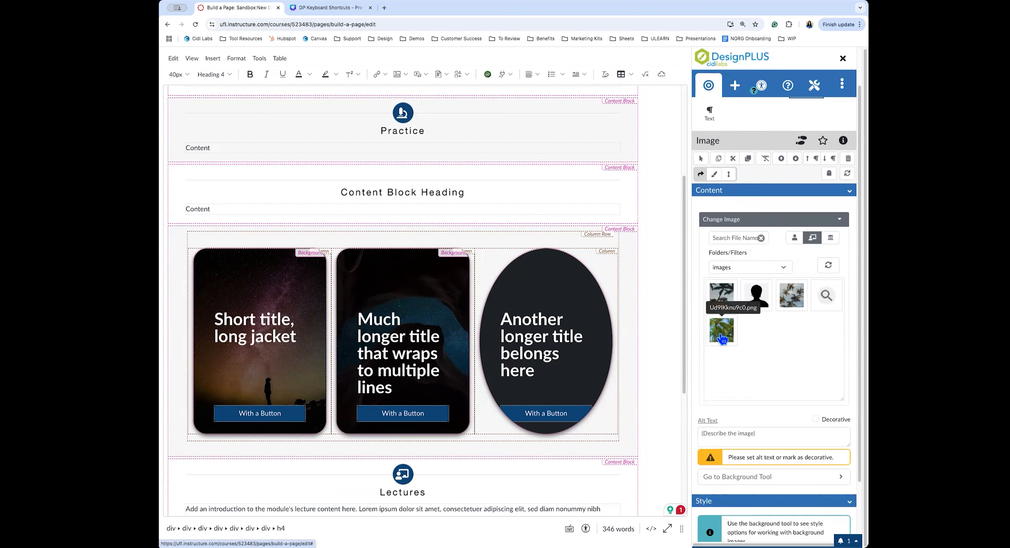
{"action": "left_click", "coordinate": [798, 480]}
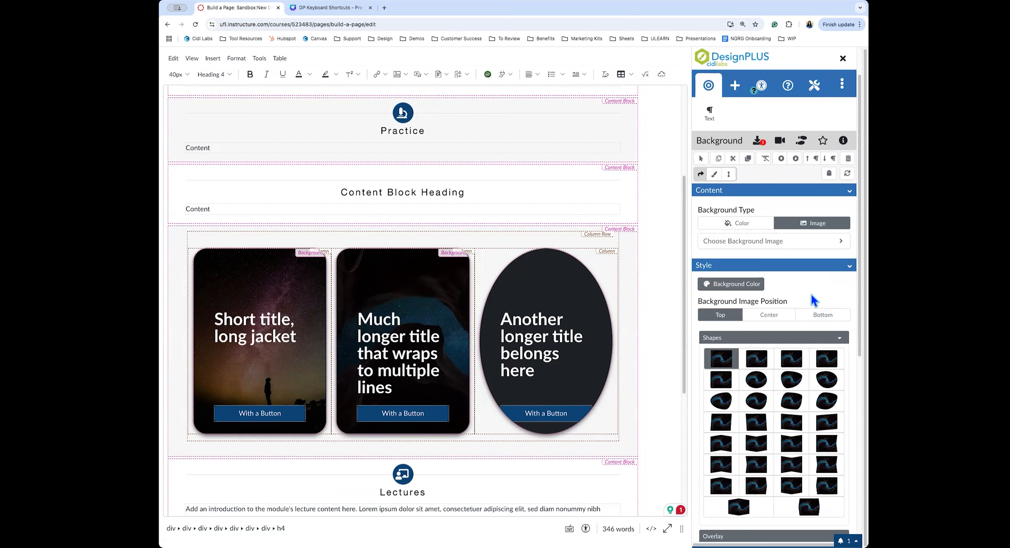
{"action": "left_click", "coordinate": [443, 274]}
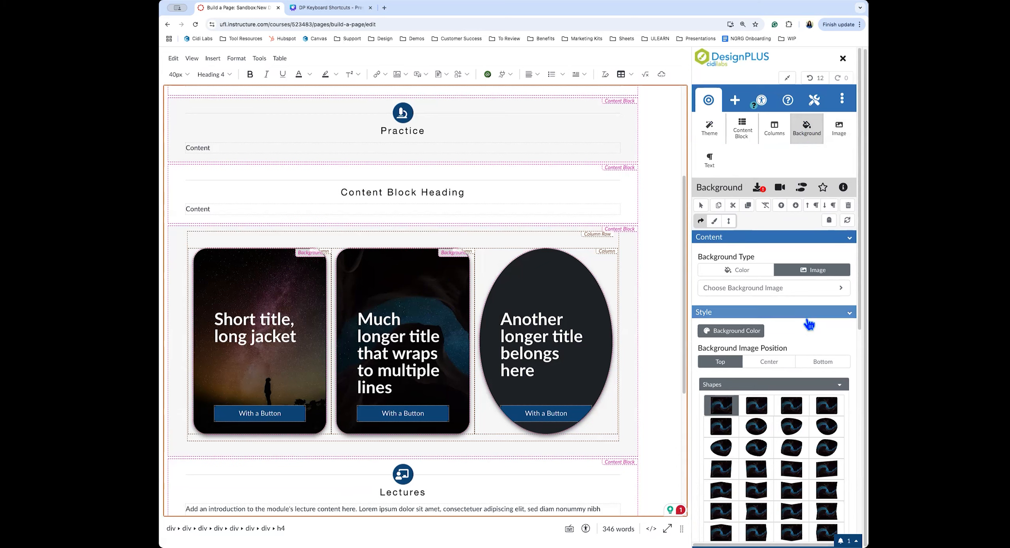
{"action": "scroll", "coordinate": [809, 322], "scroll_direction": "down", "scroll_amount": 2}
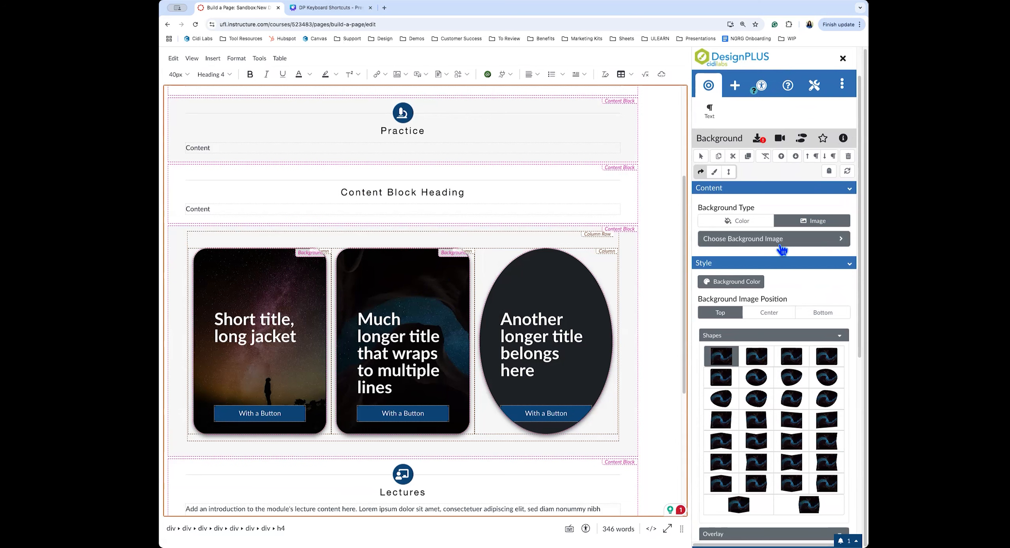
{"action": "left_click", "coordinate": [780, 244]}
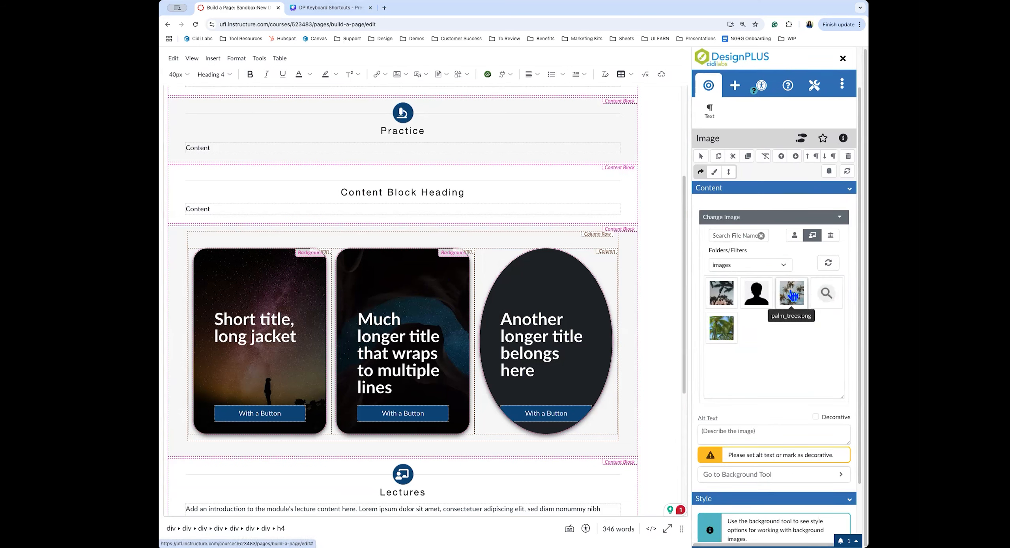
Give the middle card the last Peak Left/Right background shape
{"action": "left_click", "coordinate": [799, 473]}
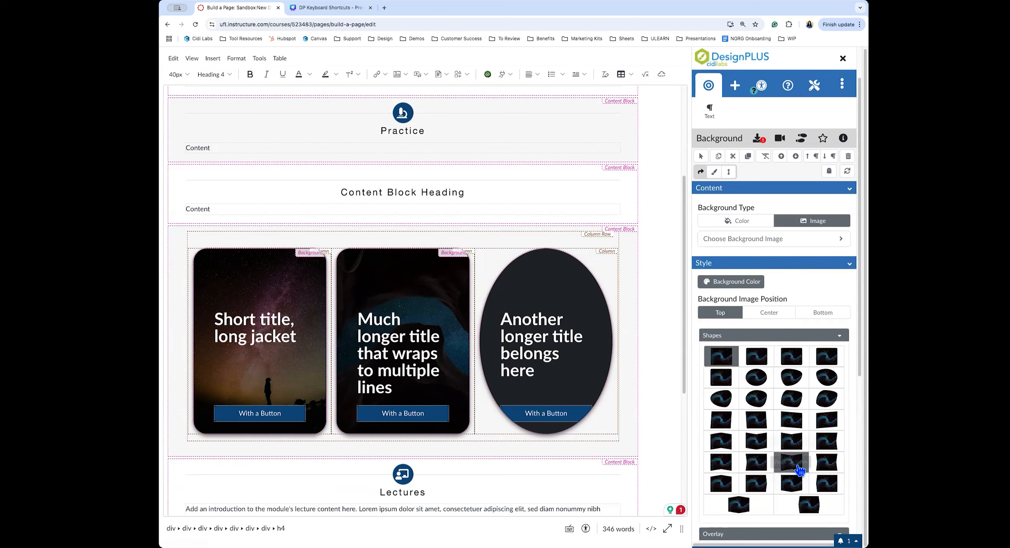
{"action": "scroll", "coordinate": [799, 470], "scroll_direction": "down", "scroll_amount": 4}
{"action": "scroll", "coordinate": [845, 438], "scroll_direction": "up", "scroll_amount": 2}
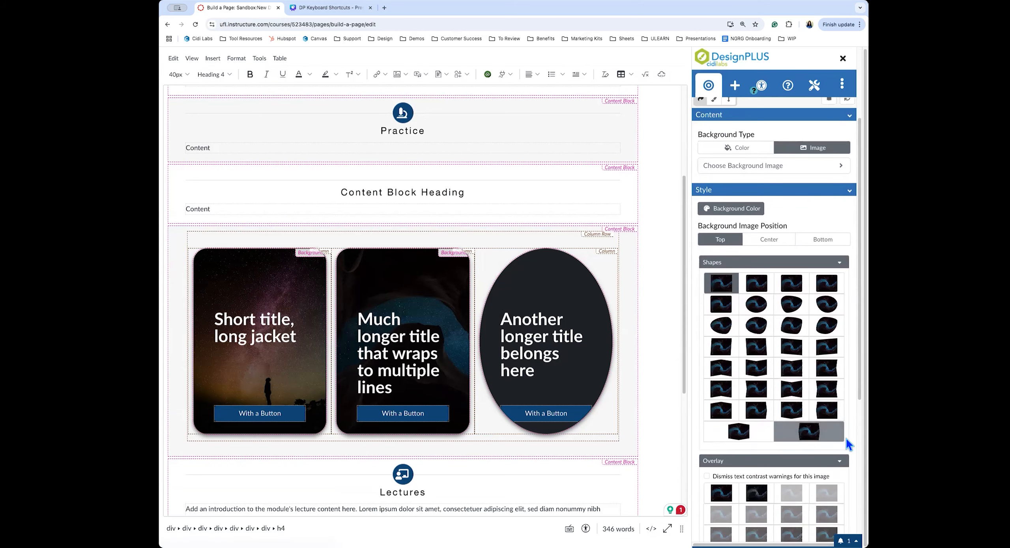
{"action": "left_click", "coordinate": [826, 436]}
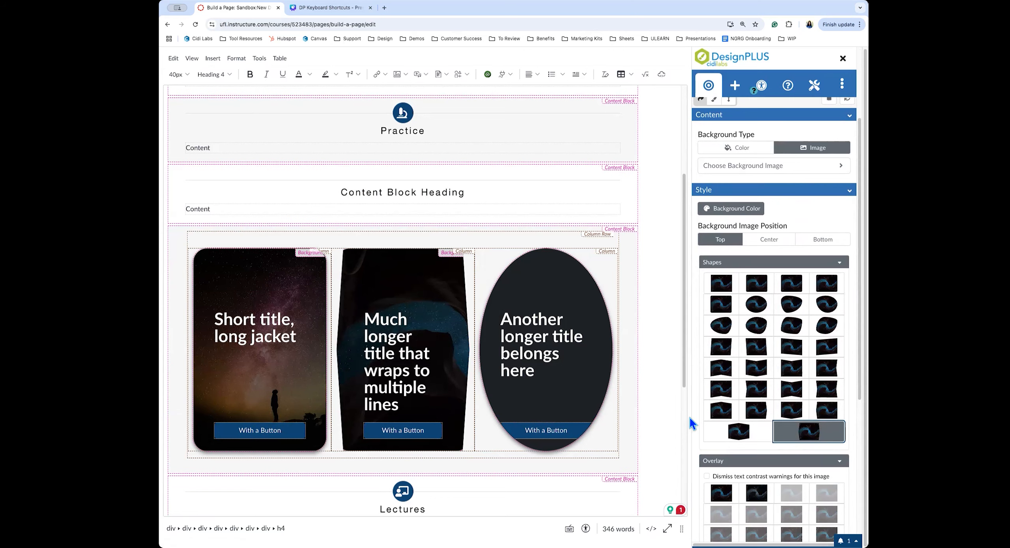
Exit DesignPLUS fullscreen to restore the normal editor size
{"action": "scroll", "coordinate": [803, 189], "scroll_direction": "up", "scroll_amount": 3}
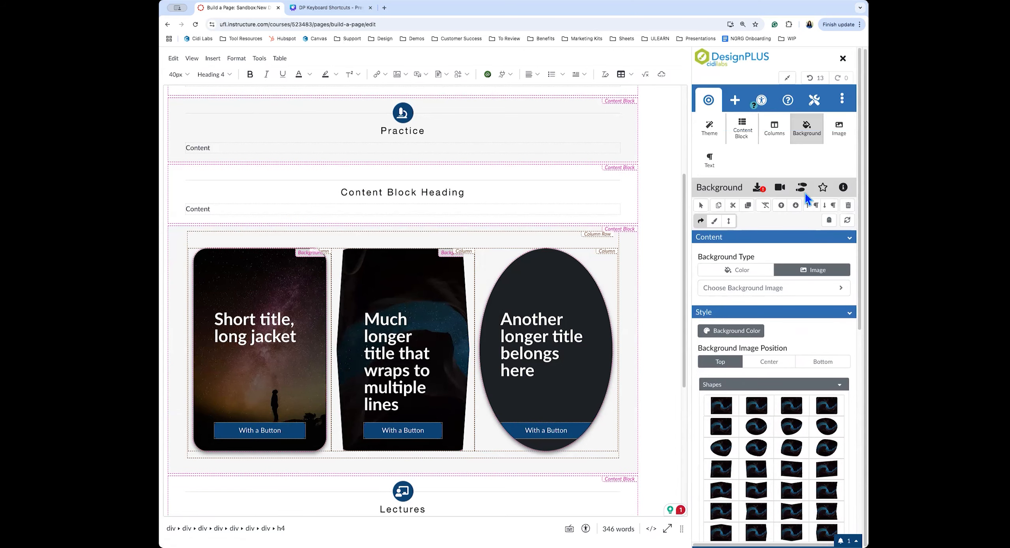
{"action": "left_click", "coordinate": [787, 78]}
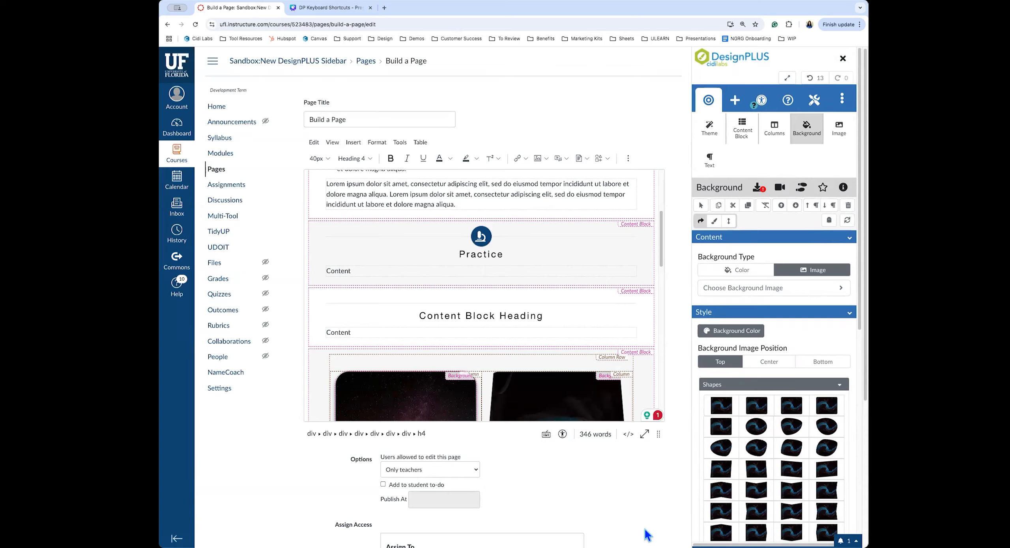
{"action": "scroll", "coordinate": [647, 535], "scroll_direction": "down", "scroll_amount": 5}
Save the Build a Page edits and scroll through the reshaped cards
{"action": "left_click", "coordinate": [646, 506]}
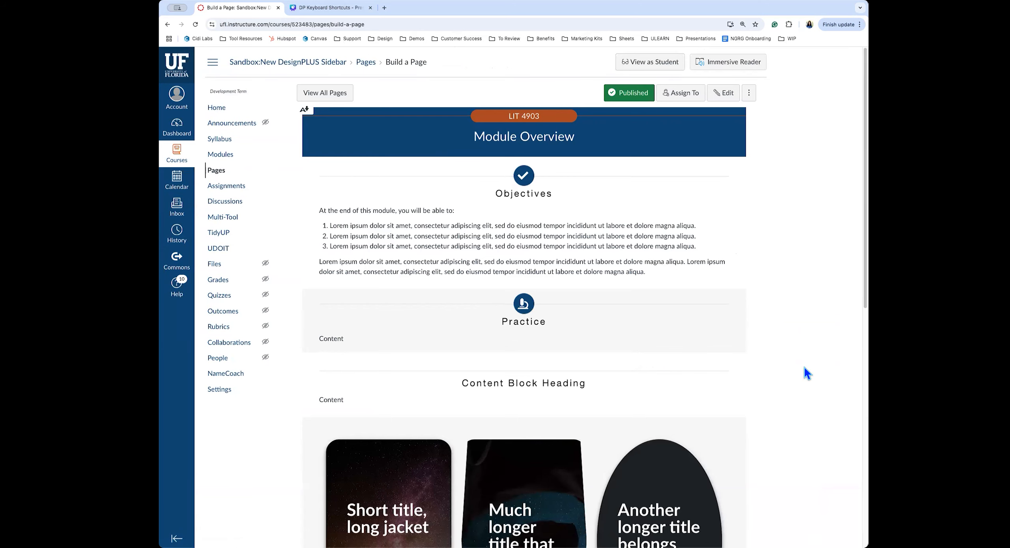
{"action": "scroll", "coordinate": [805, 371], "scroll_direction": "down", "scroll_amount": 4}
{"action": "scroll", "coordinate": [804, 368], "scroll_direction": "down", "scroll_amount": 3}
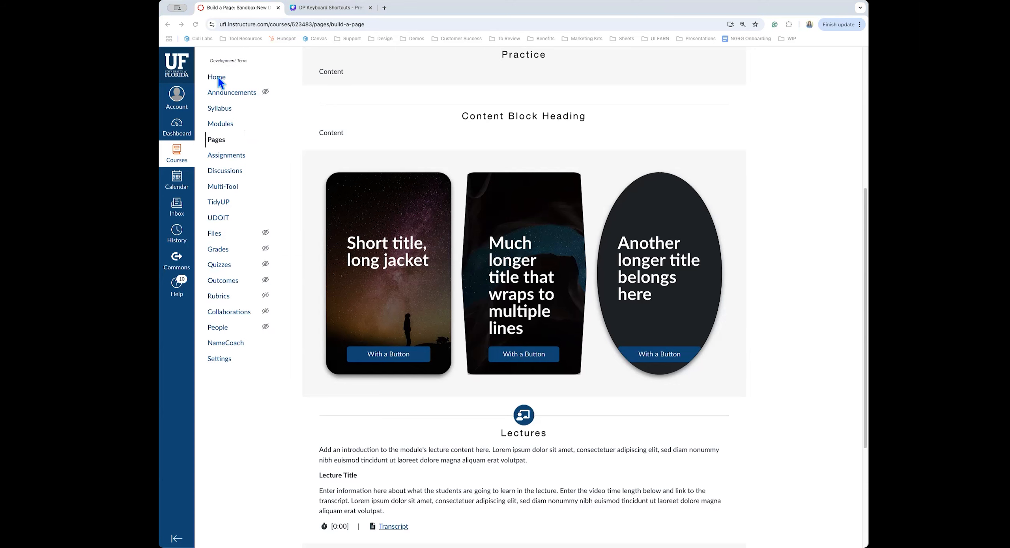
Open the 'More Accessibility!' page from the course Modules list
{"action": "left_click", "coordinate": [221, 124]}
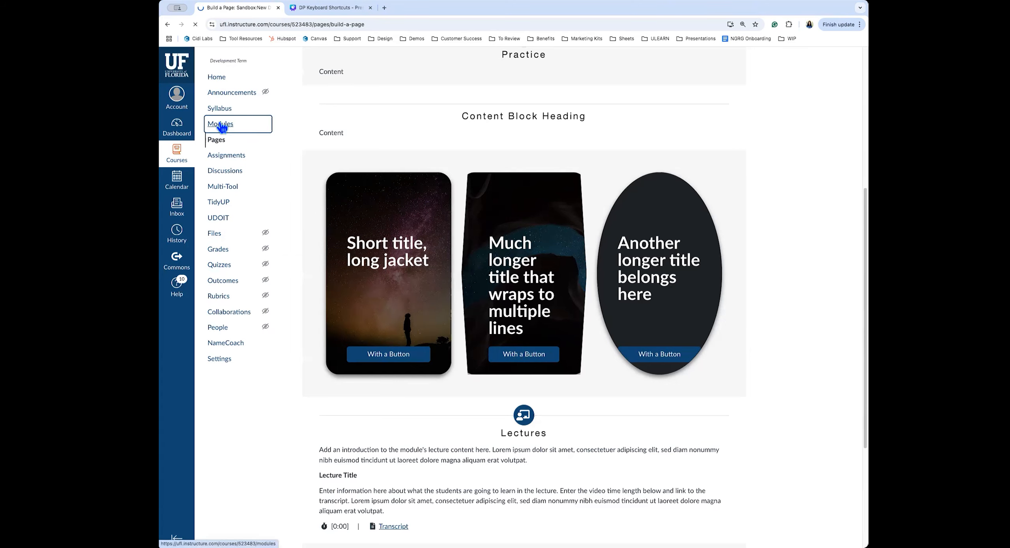
{"action": "scroll", "coordinate": [817, 388], "scroll_direction": "down", "scroll_amount": 10}
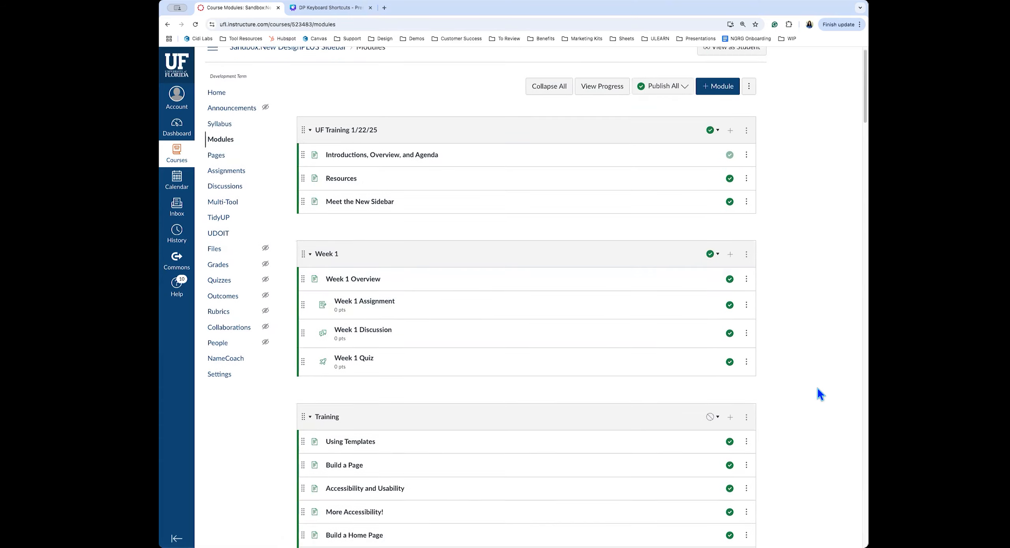
{"action": "scroll", "coordinate": [817, 388], "scroll_direction": "up", "scroll_amount": 3}
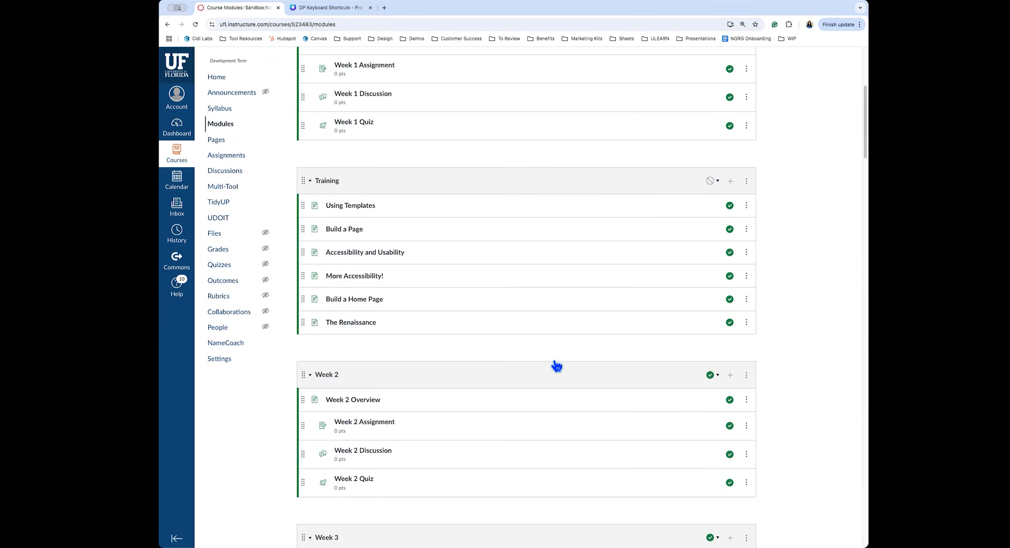
{"action": "left_click", "coordinate": [363, 276]}
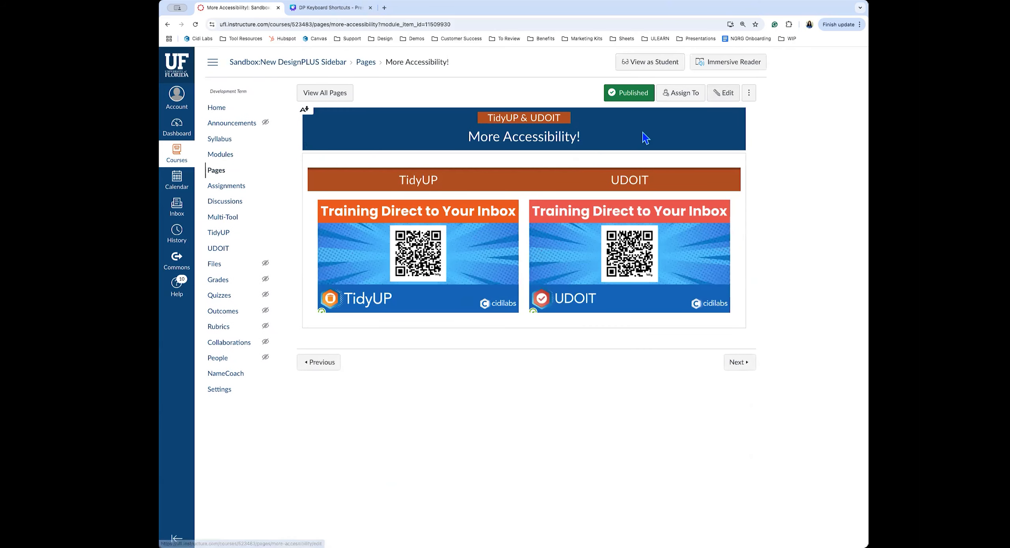
From Modules, open 'Accessibility and Usability' in edit mode with the editor expanded full width
{"action": "left_click", "coordinate": [166, 24]}
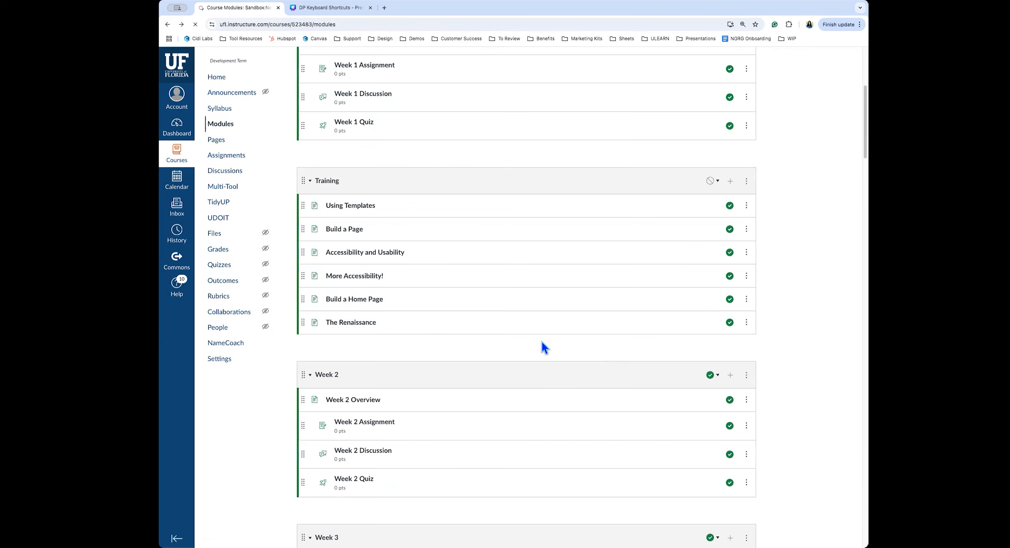
{"action": "left_click", "coordinate": [380, 257]}
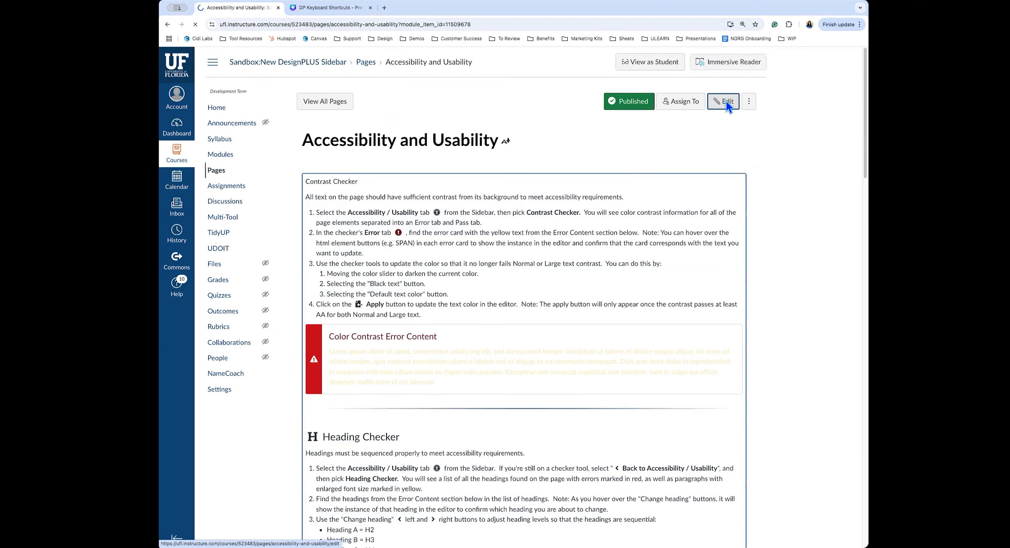
{"action": "left_click", "coordinate": [726, 103]}
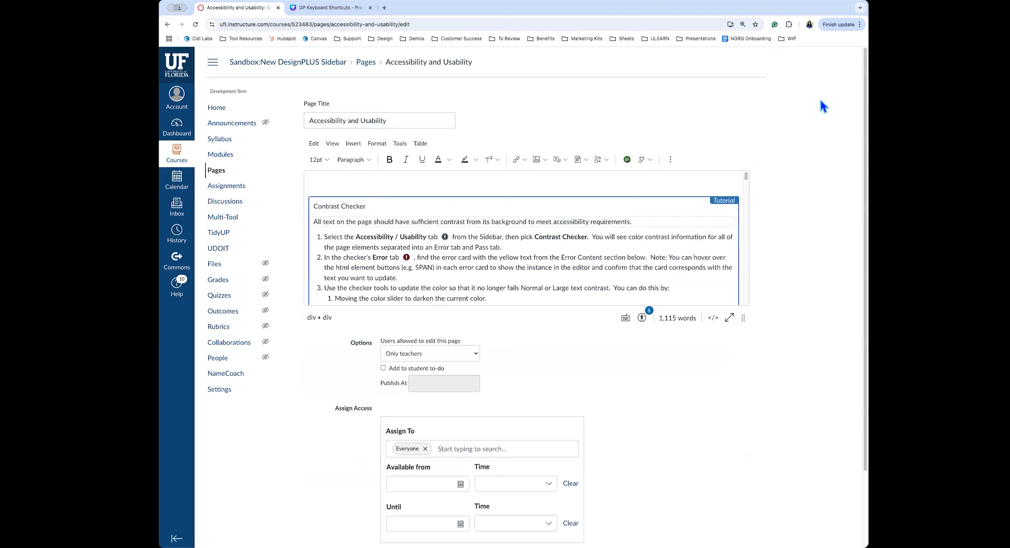
{"action": "left_click", "coordinate": [785, 62]}
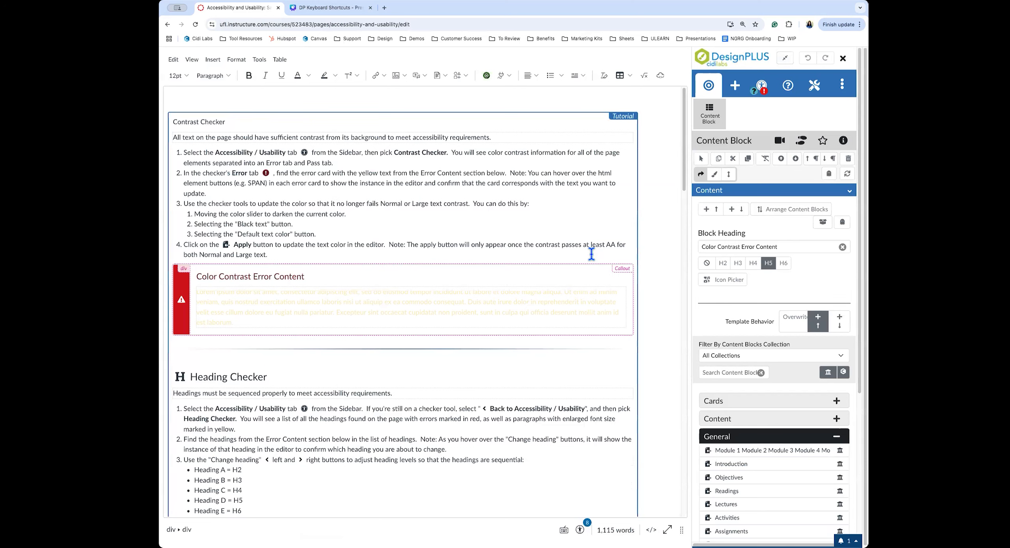
Darken the callout text to an 8.62:1 contrast ratio and return to the checker list
{"action": "left_click", "coordinate": [762, 87]}
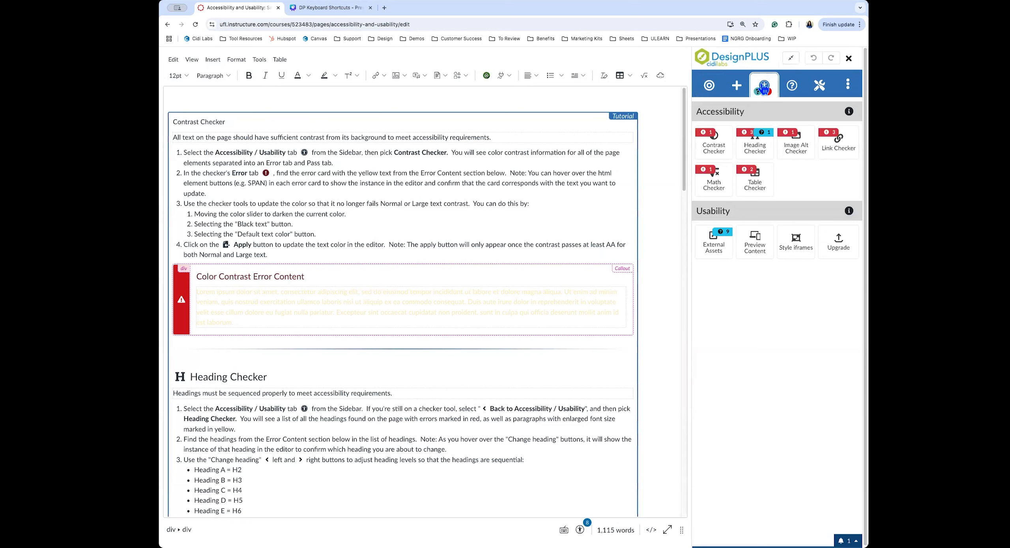
{"action": "left_click", "coordinate": [714, 149]}
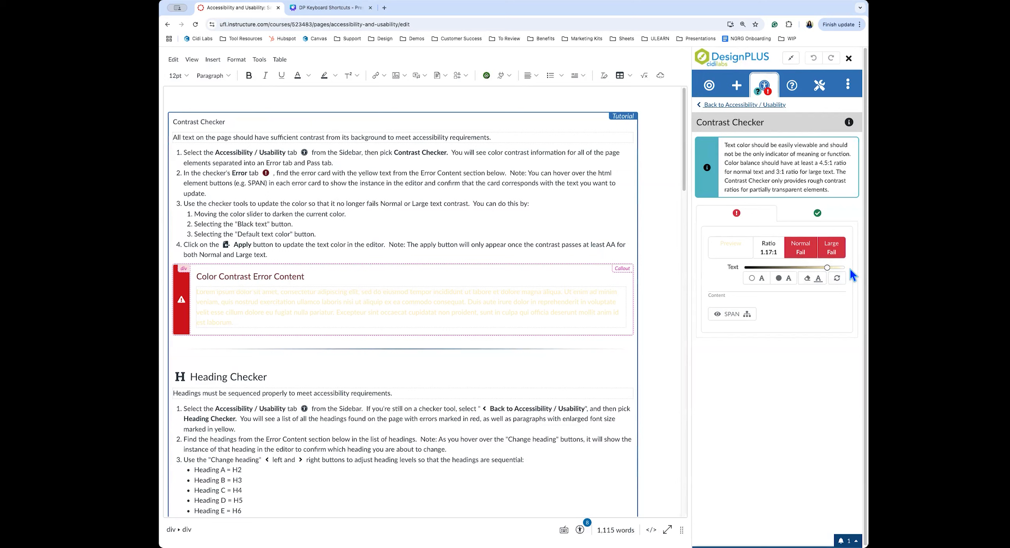
{"action": "left_click_drag", "start_coordinate": [826, 268], "coordinate": [815, 269]}
{"action": "left_click_drag", "start_coordinate": [817, 265], "coordinate": [765, 268]}
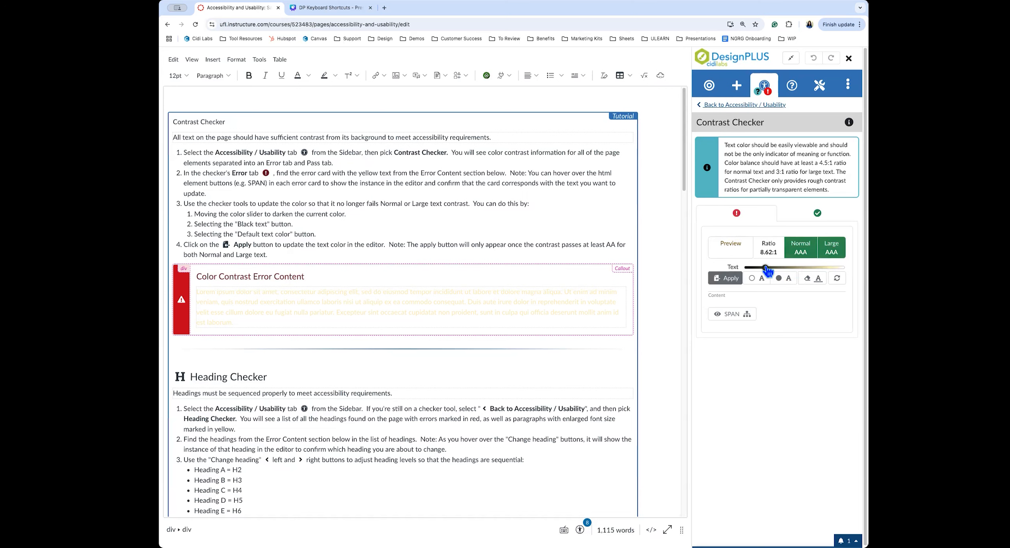
{"action": "left_click", "coordinate": [725, 278]}
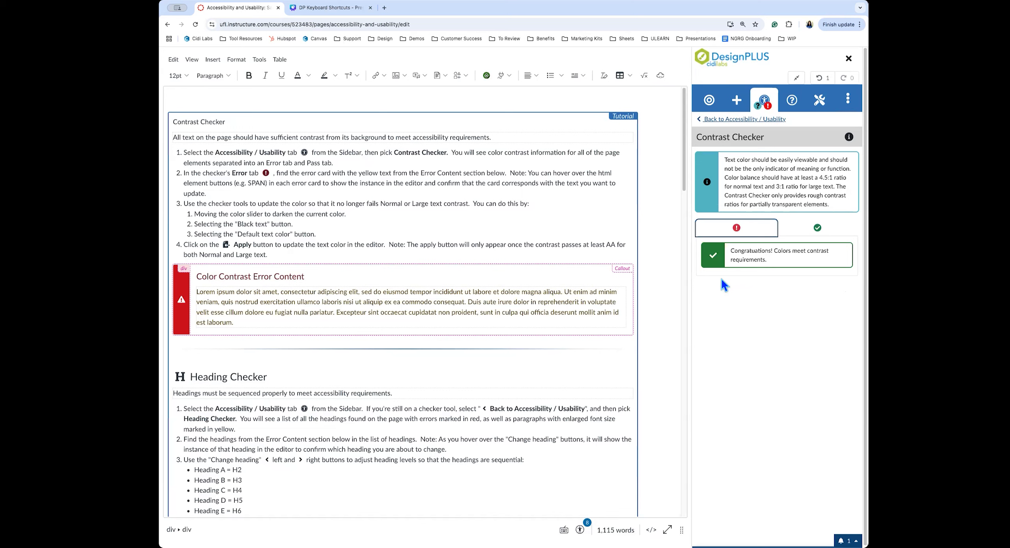
{"action": "left_click", "coordinate": [733, 119]}
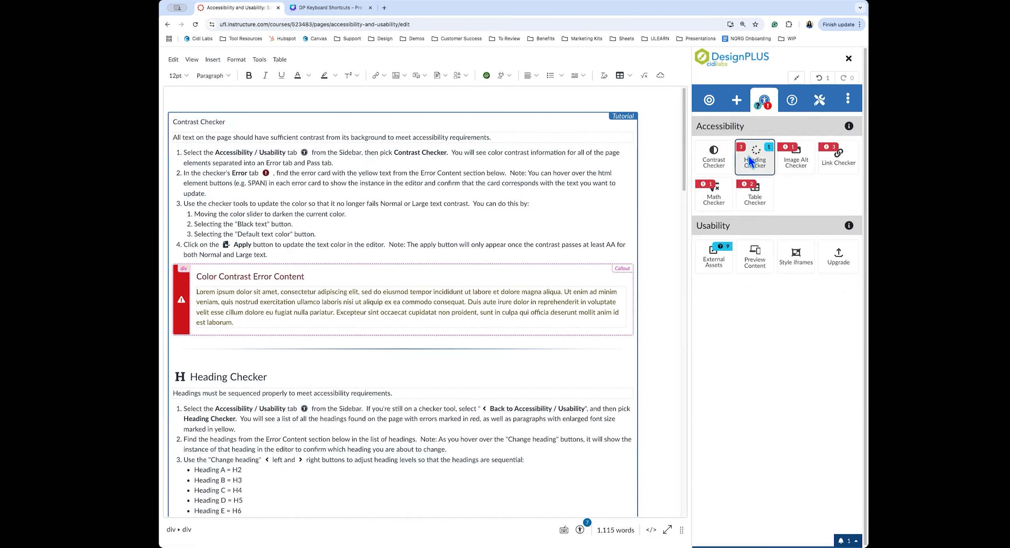
In the Heading Checker, set Heading B to H3, Heading D to H4 and Heading E to H5
{"action": "scroll", "coordinate": [827, 217], "scroll_direction": "down", "scroll_amount": 2}
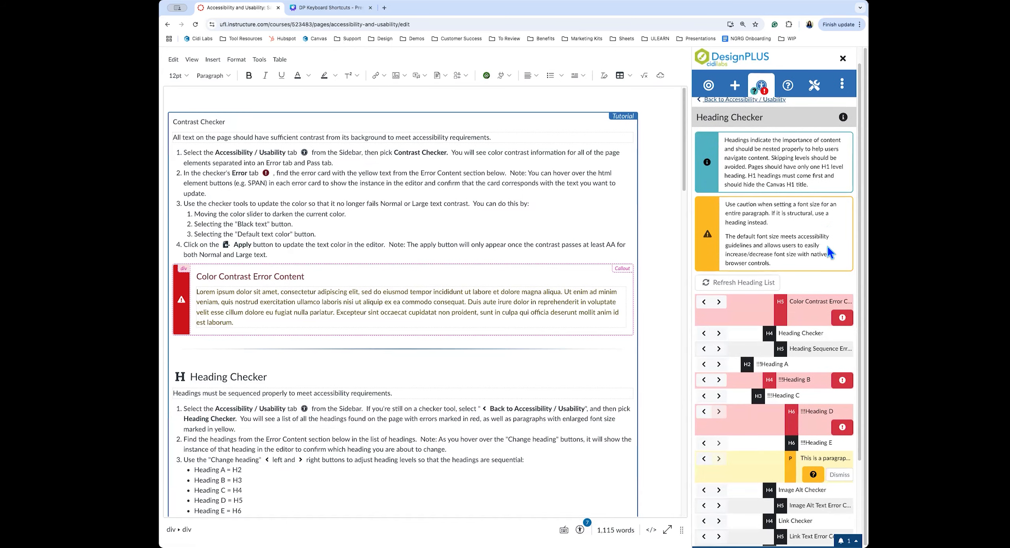
{"action": "scroll", "coordinate": [795, 188], "scroll_direction": "down", "scroll_amount": 1}
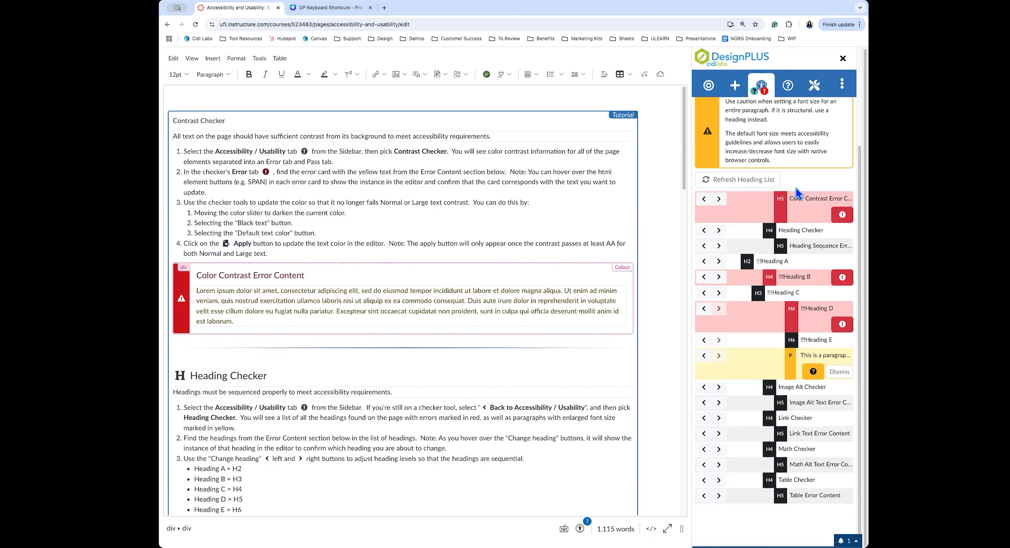
{"action": "mouse_move", "coordinate": [839, 278]}
{"action": "left_click", "coordinate": [719, 278]}
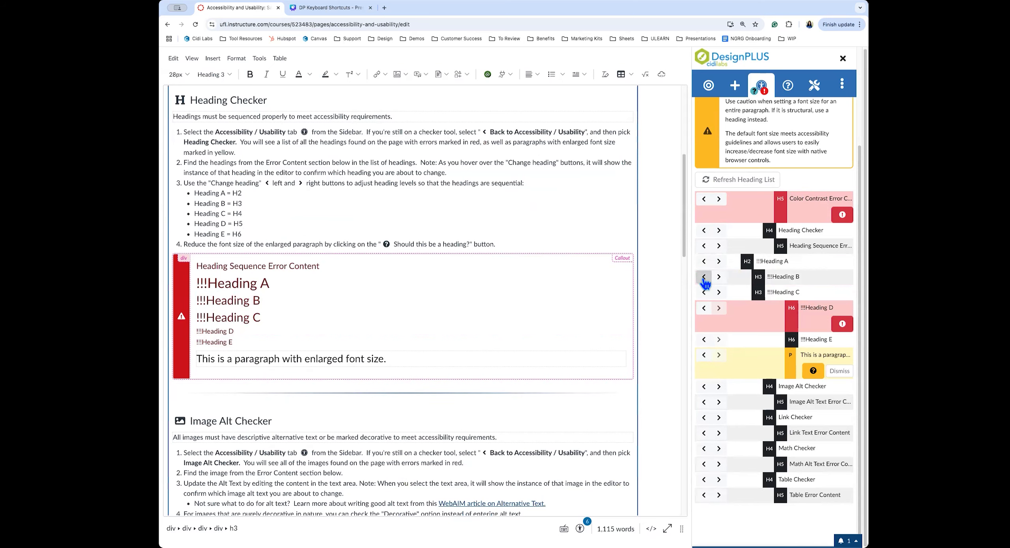
{"action": "left_click", "coordinate": [703, 309]}
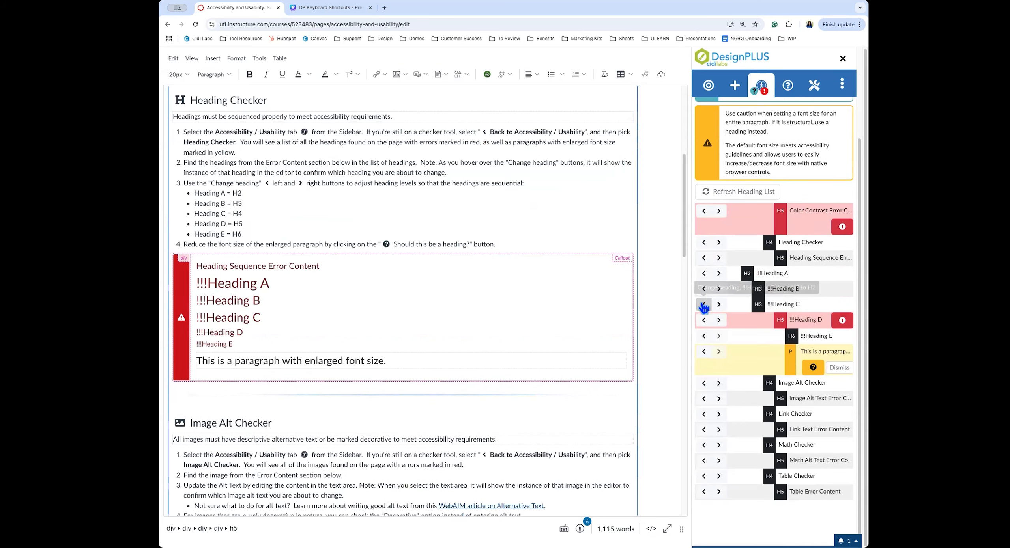
{"action": "left_click", "coordinate": [704, 320]}
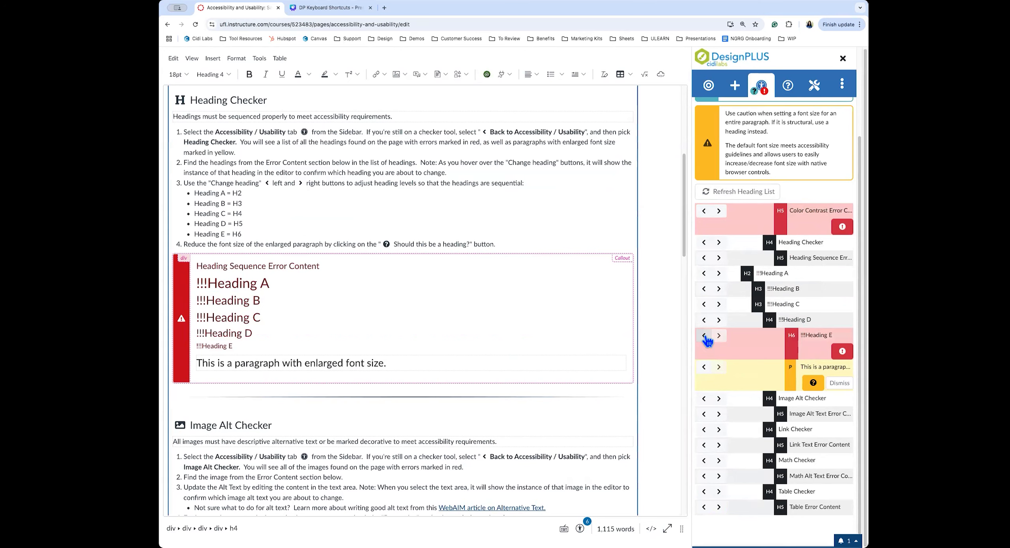
{"action": "left_click", "coordinate": [704, 337]}
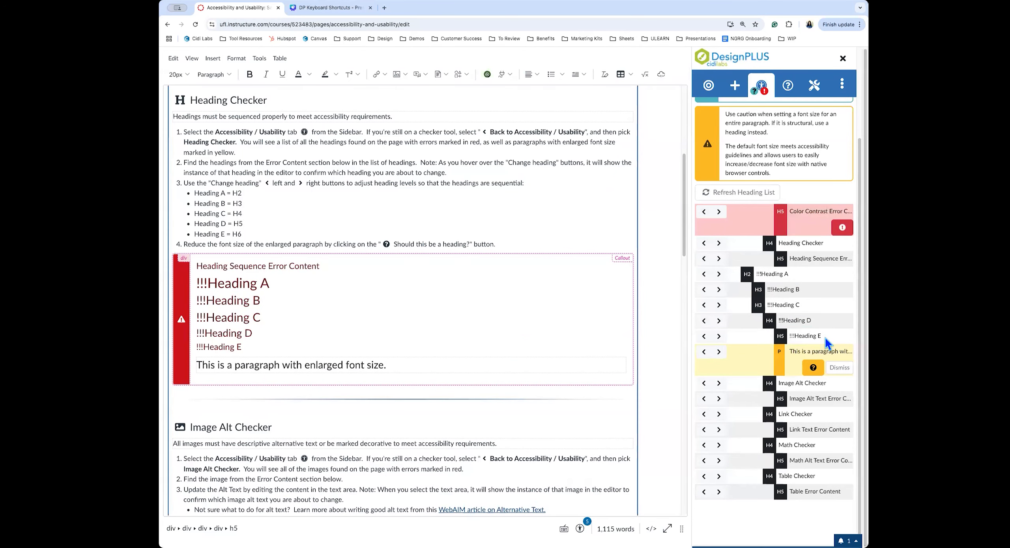
Select part of the enlarged-font paragraph text flagged by the checker
{"action": "left_click_drag", "start_coordinate": [386, 367], "coordinate": [208, 367]}
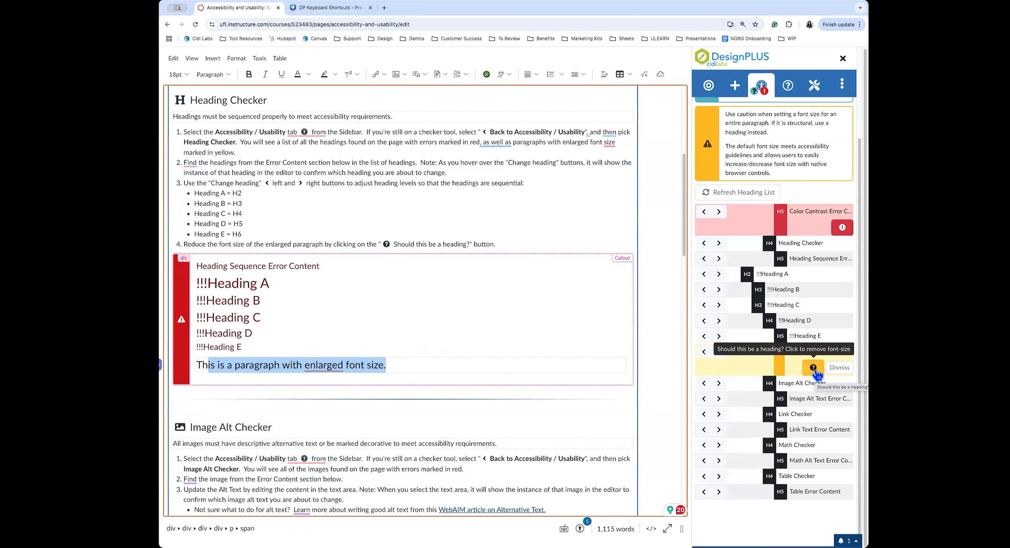
{"action": "mouse_move", "coordinate": [702, 357]}
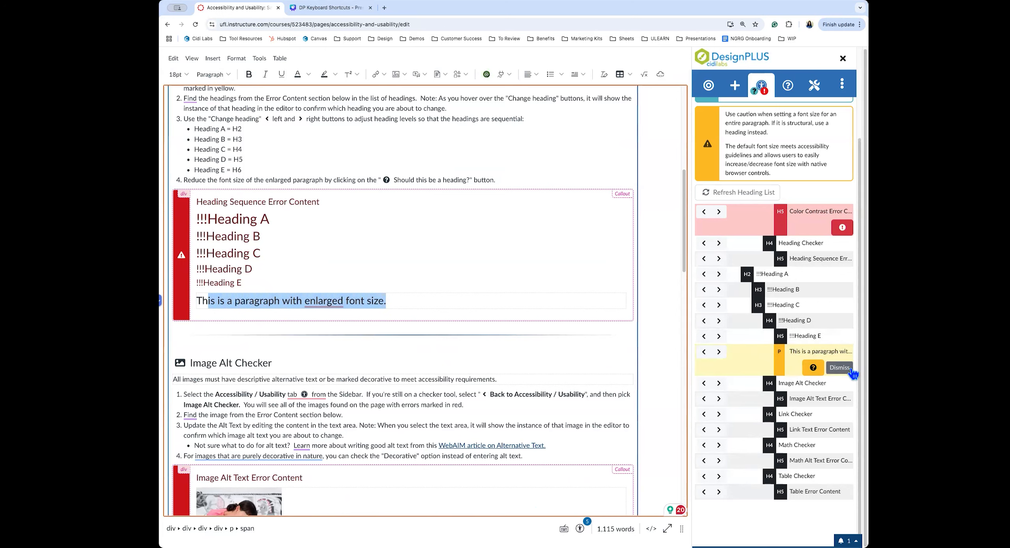
{"action": "scroll", "coordinate": [784, 235], "scroll_direction": "up", "scroll_amount": 4}
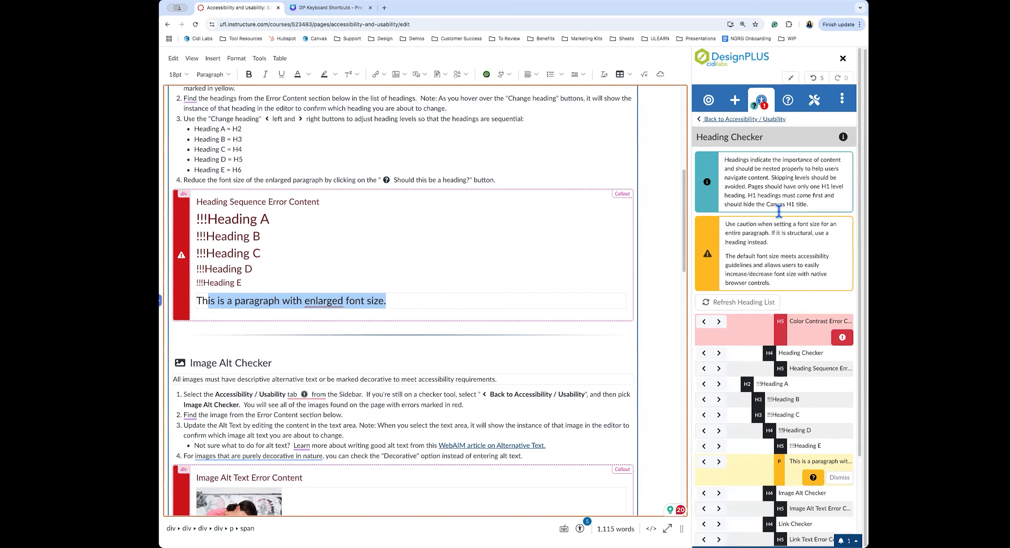
Inspect the first image's file-name alt text, then list page links flagging 'here', 'more' and 'this link'
{"action": "left_click", "coordinate": [728, 121]}
{"action": "left_click", "coordinate": [792, 164]}
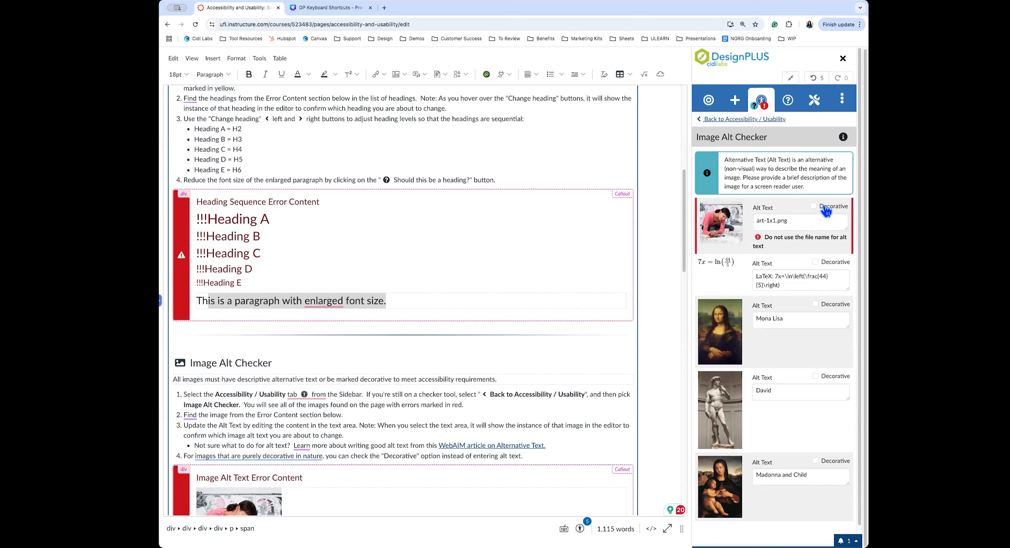
{"action": "triple_click", "coordinate": [807, 222]}
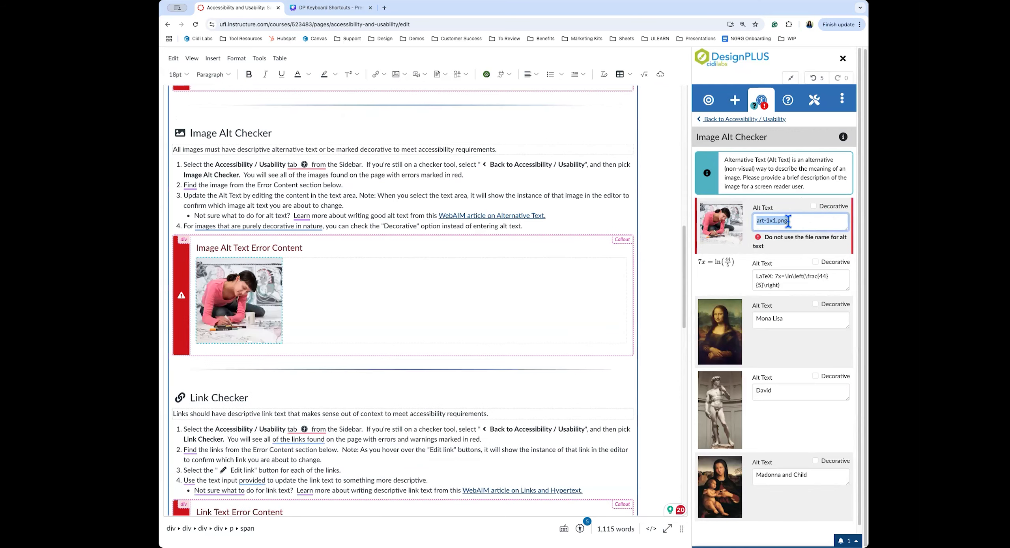
{"action": "left_click", "coordinate": [768, 120]}
{"action": "left_click", "coordinate": [834, 155]}
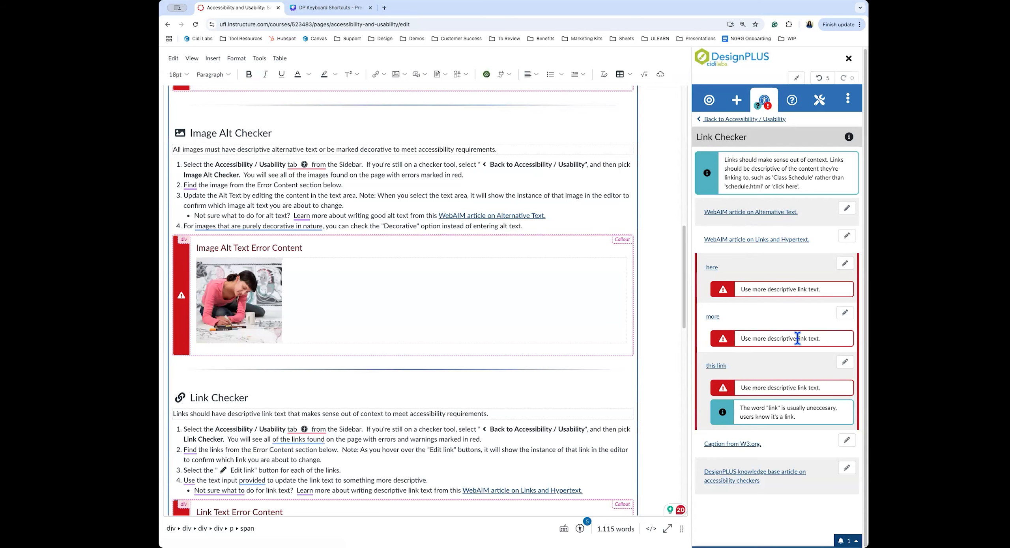
Change the non-descriptive 'here' link text to 'Chapter 1' and go back to the checker list
{"action": "left_click", "coordinate": [845, 264]}
{"action": "left_click", "coordinate": [724, 285]}
{"action": "type", "text": "Chapter 1"}
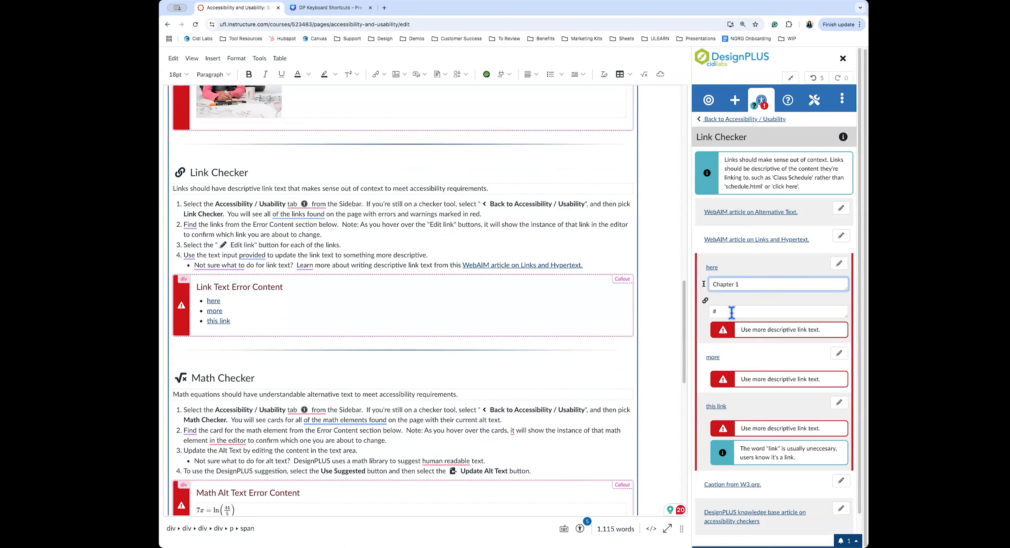
{"action": "key", "text": "Return"}
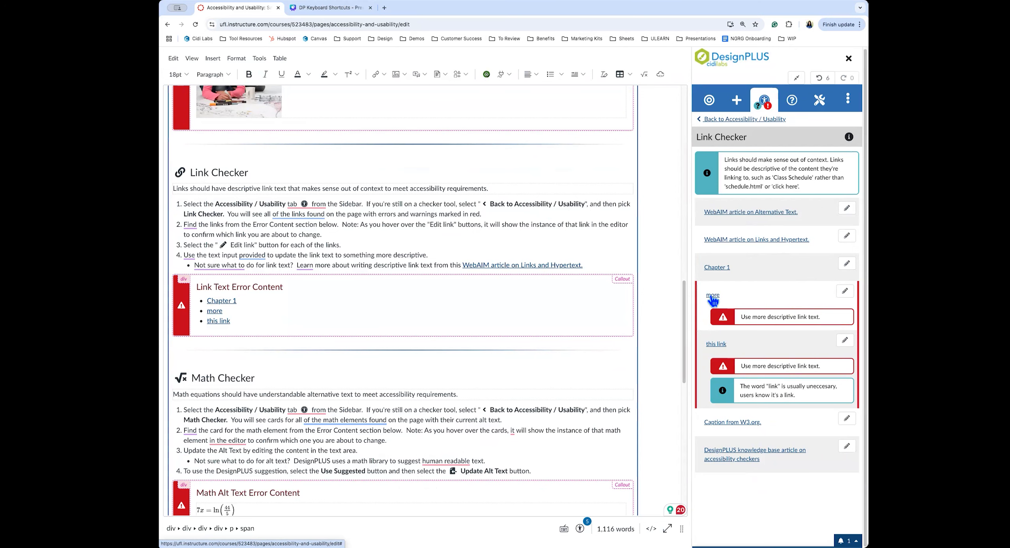
{"action": "left_click", "coordinate": [742, 118]}
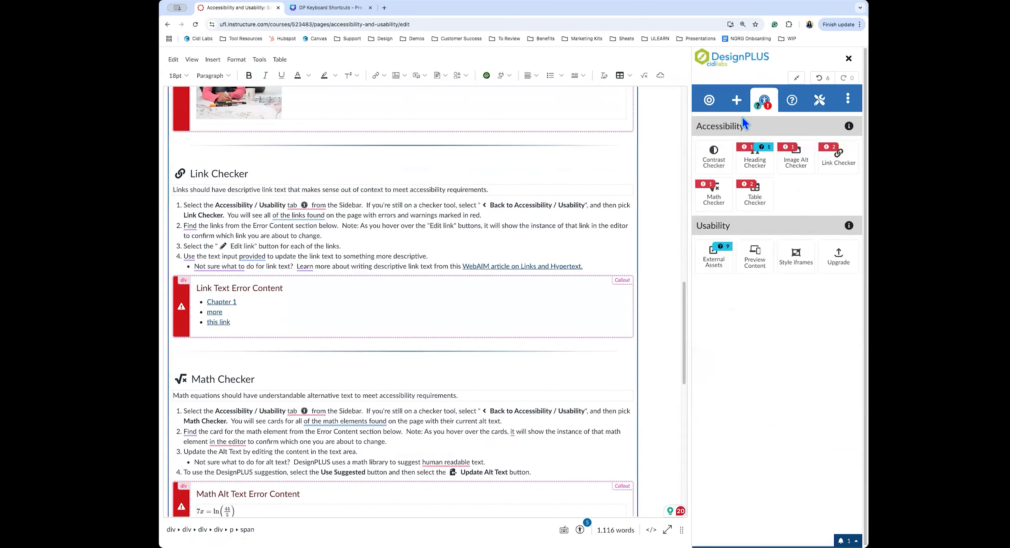
Give the 7x = ln(44/5) equation the suggested spoken alt text instead of its LaTeX
{"action": "left_click", "coordinate": [720, 197]}
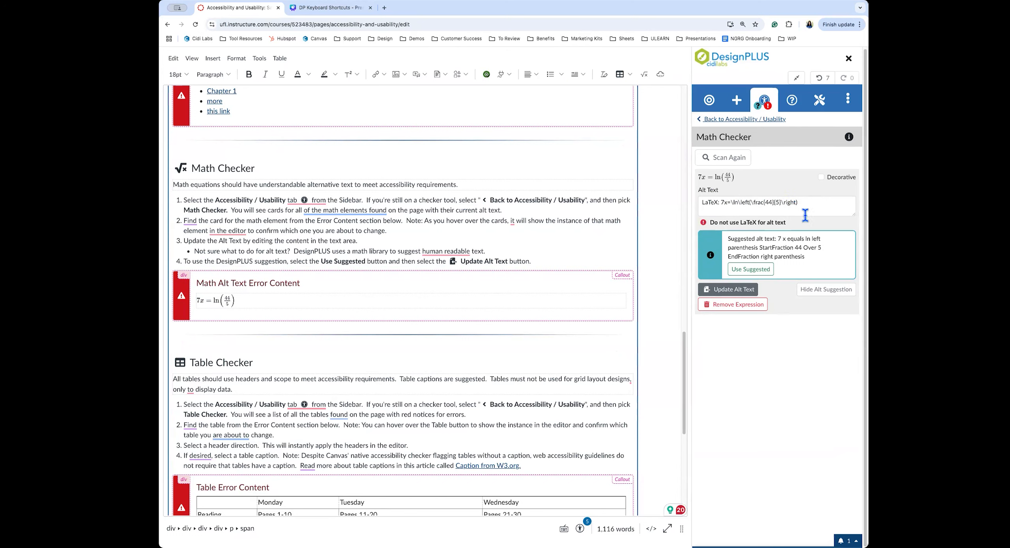
{"action": "left_click", "coordinate": [763, 271]}
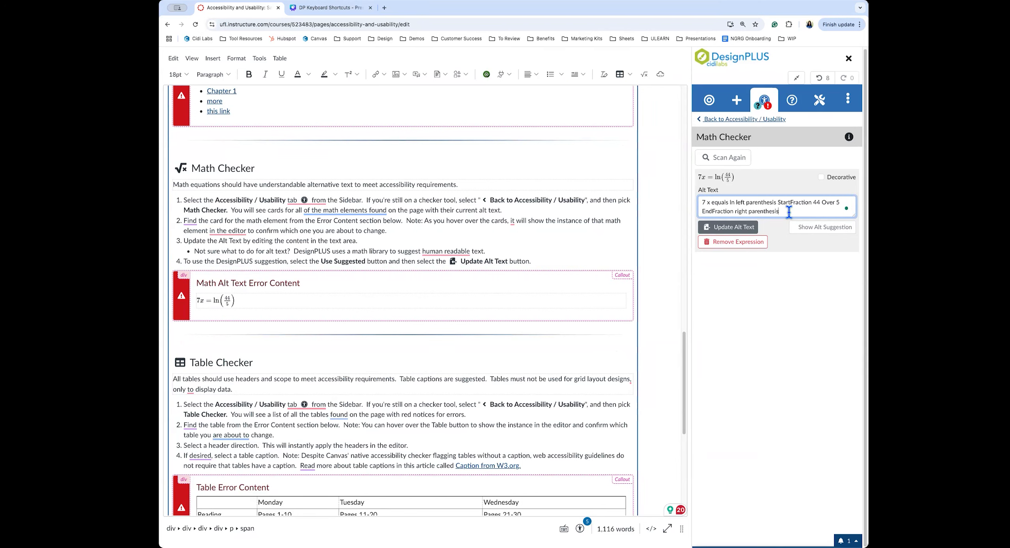
{"action": "left_click", "coordinate": [779, 120]}
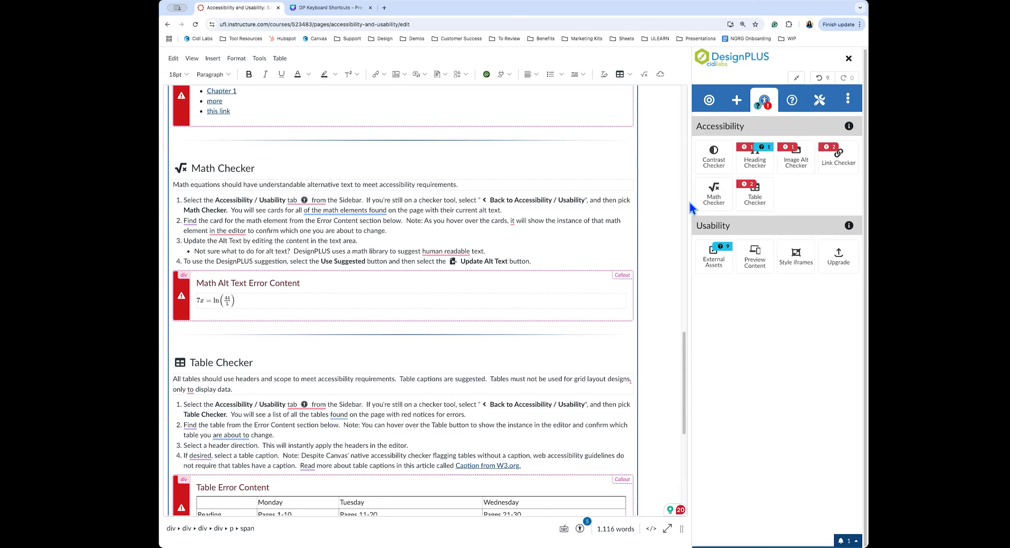
Give the schedule table column headers, row headers and a caption in Table Checker
{"action": "left_click", "coordinate": [753, 195]}
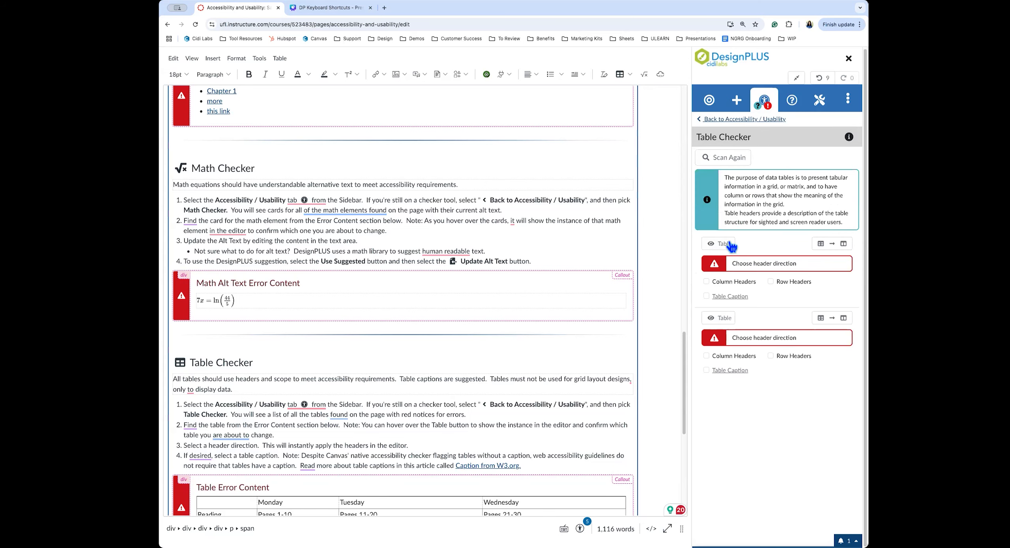
{"action": "mouse_move", "coordinate": [717, 250]}
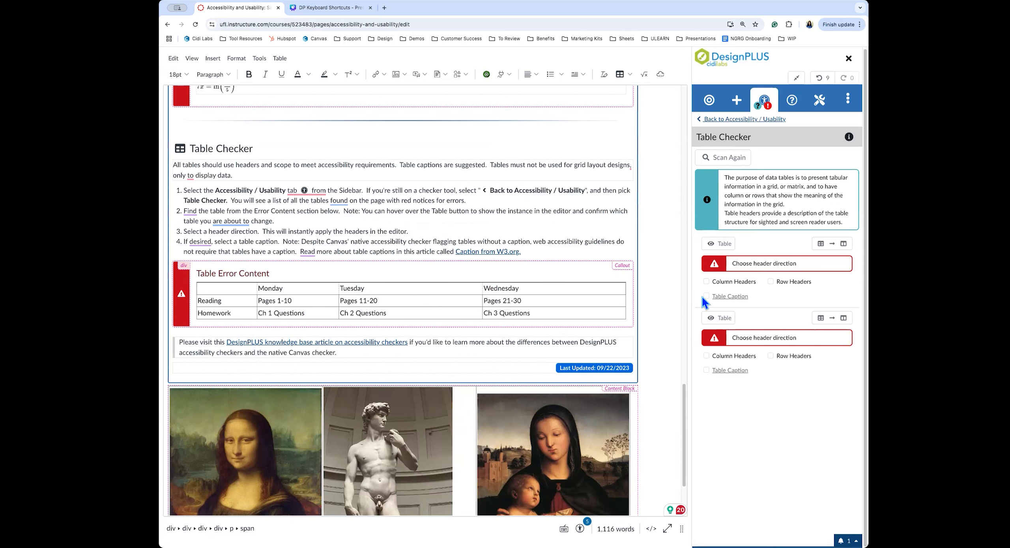
{"action": "left_click", "coordinate": [724, 282]}
{"action": "left_click", "coordinate": [805, 268]}
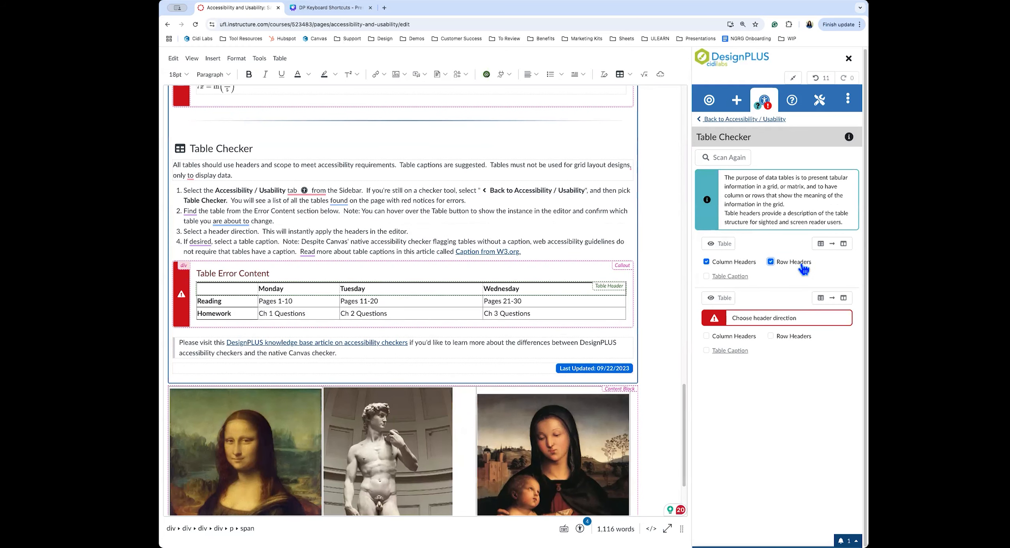
{"action": "left_click", "coordinate": [706, 276]}
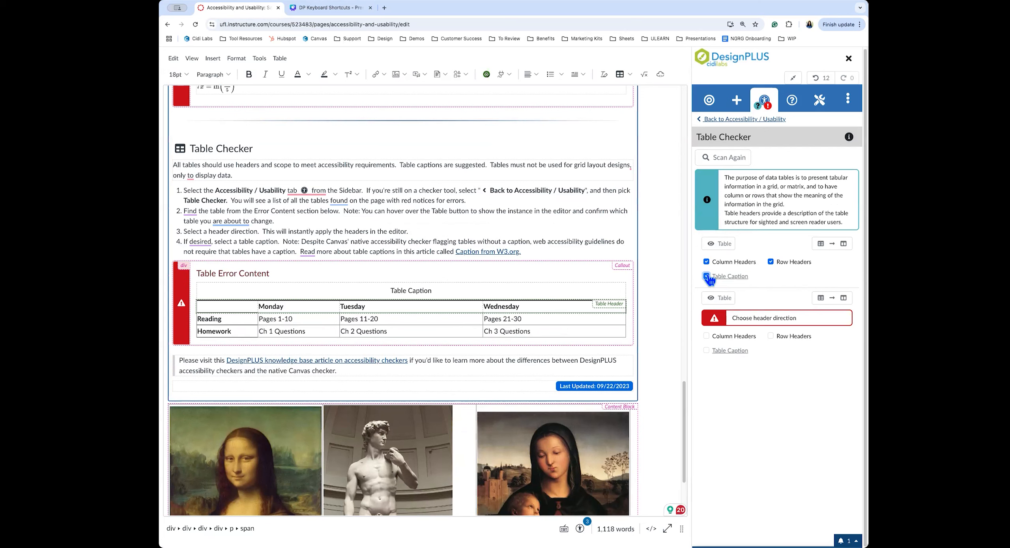
{"action": "left_click", "coordinate": [723, 299]}
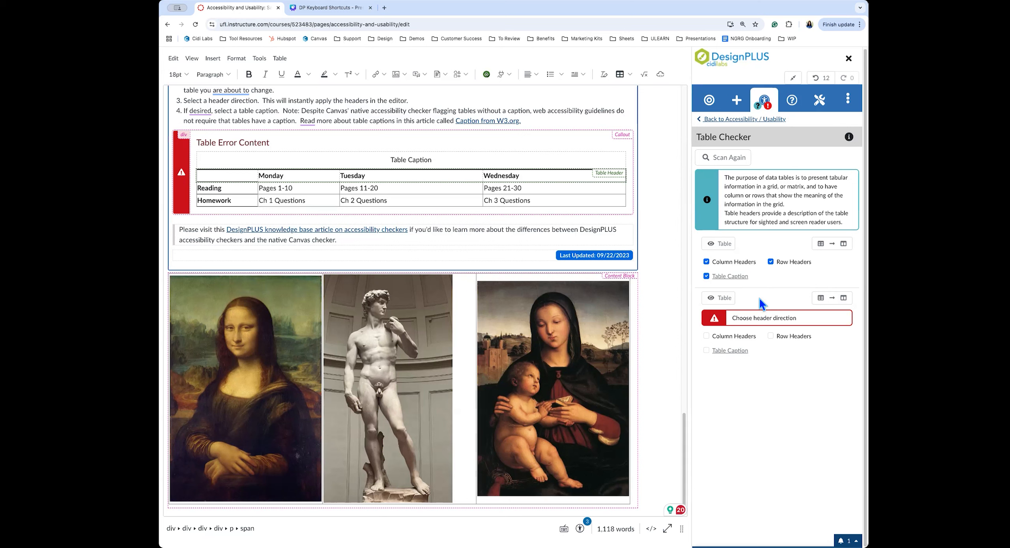
Convert the image layout table to columns and list the page's external assets
{"action": "left_click", "coordinate": [843, 299]}
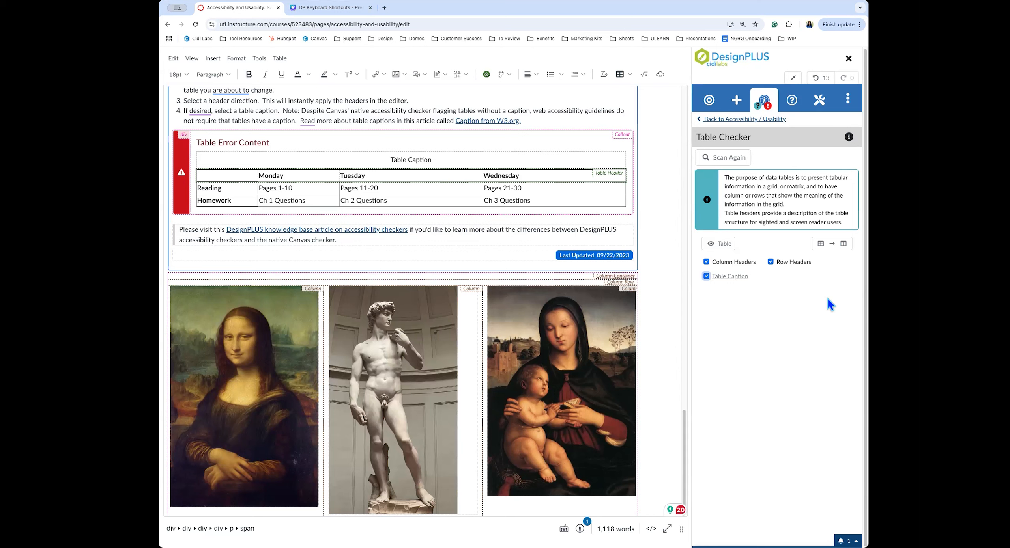
{"action": "left_click", "coordinate": [728, 120]}
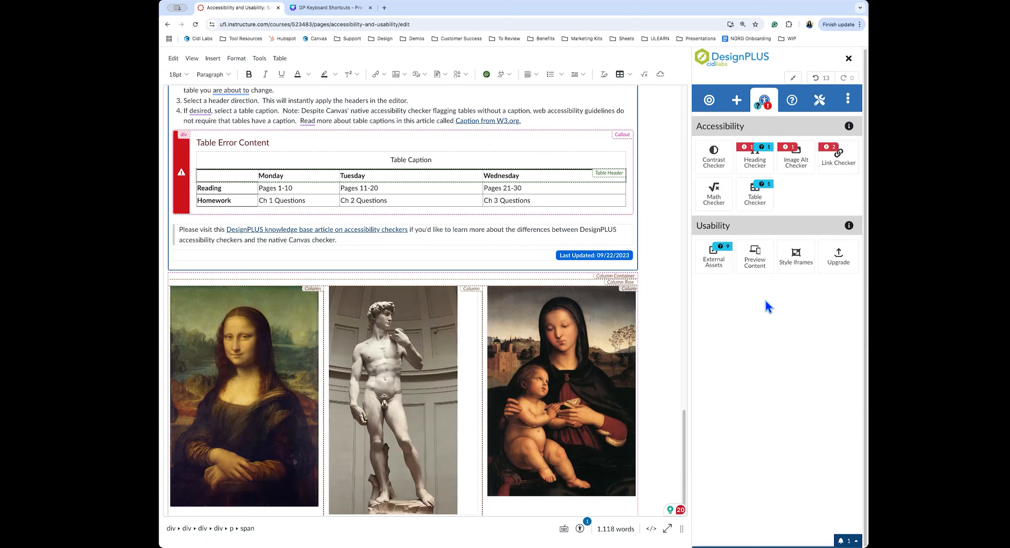
{"action": "left_click", "coordinate": [720, 263]}
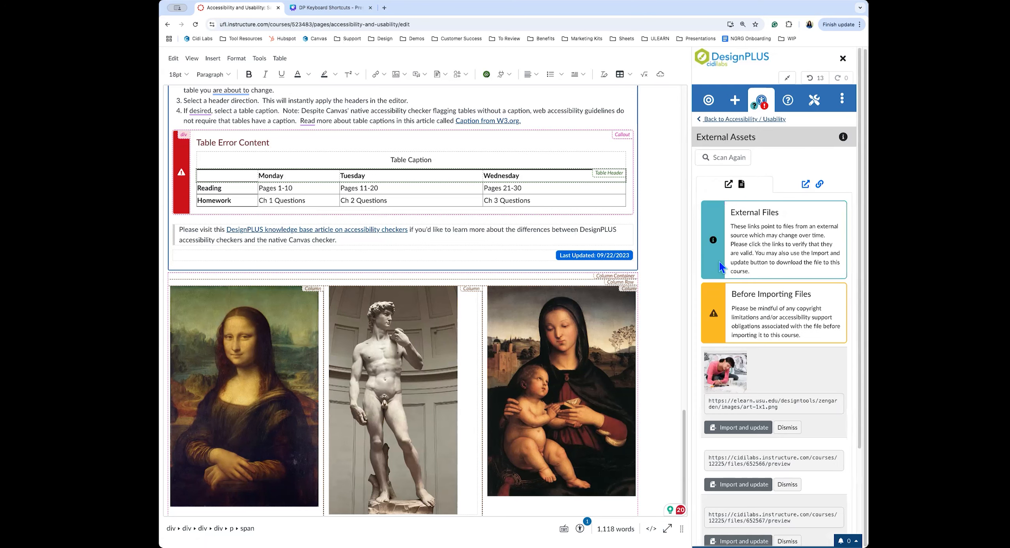
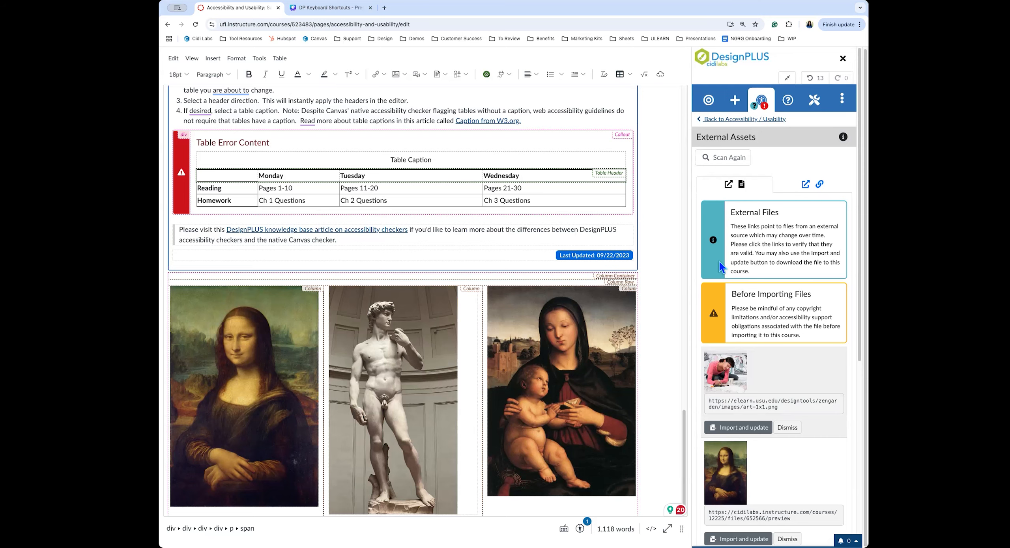
Jump to the drawing and Mona Lisa images, review the external links, then return to the checker overview
{"action": "left_click", "coordinate": [726, 384]}
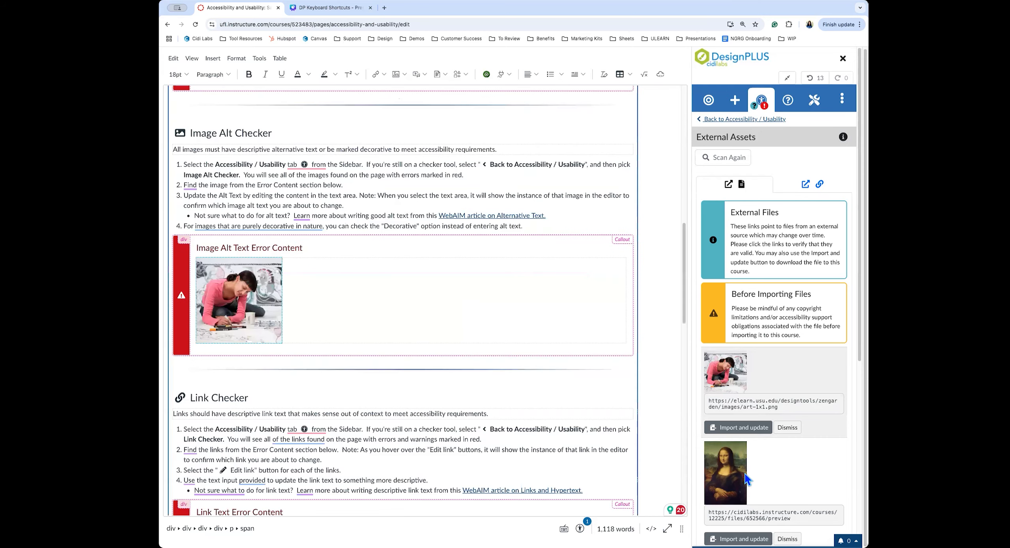
{"action": "left_click", "coordinate": [737, 471]}
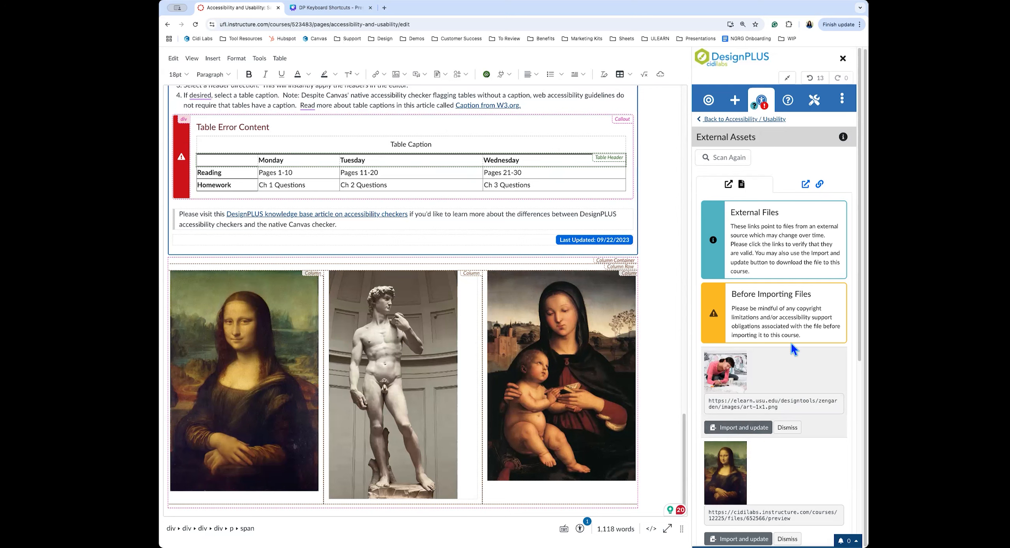
{"action": "left_click", "coordinate": [807, 186]}
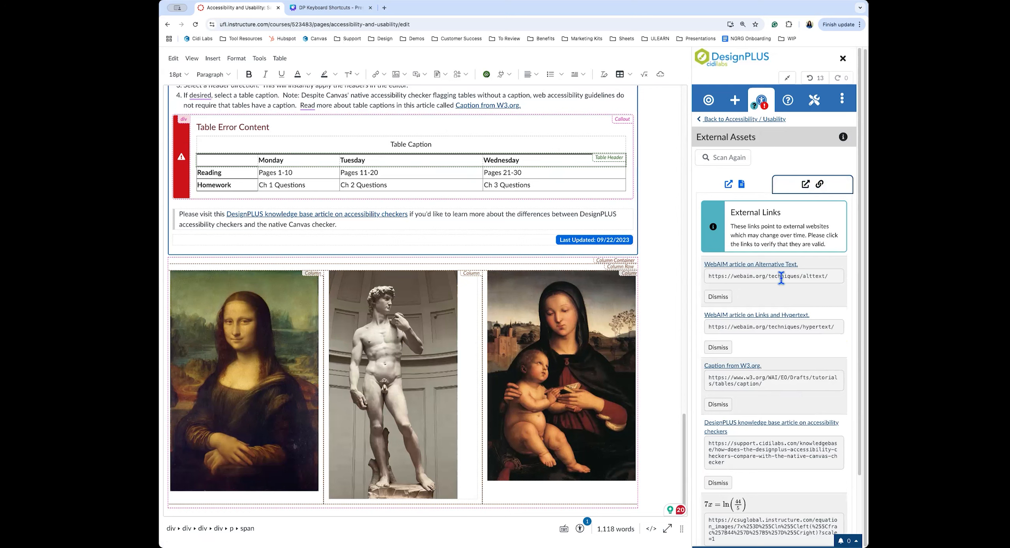
{"action": "scroll", "coordinate": [773, 454], "scroll_direction": "down", "scroll_amount": 2}
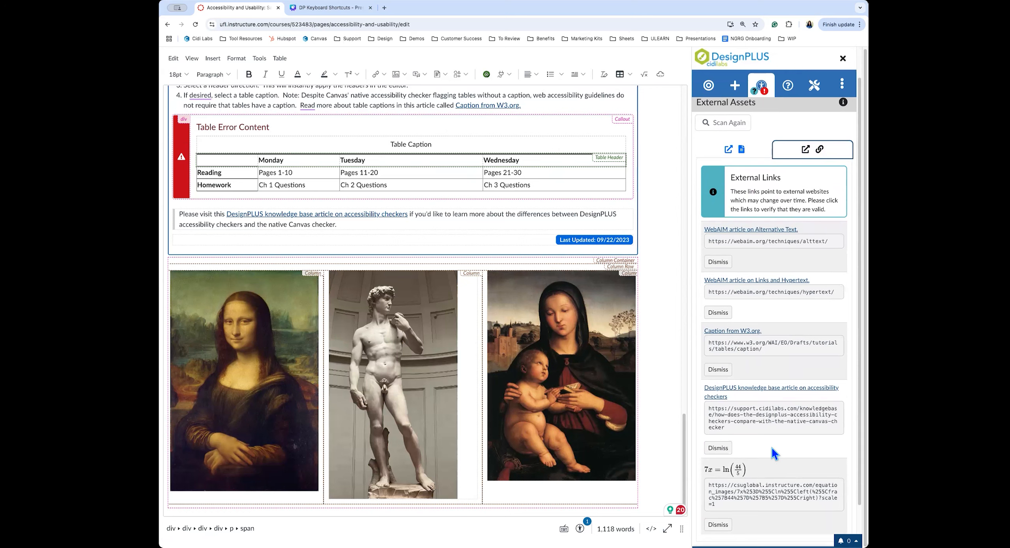
{"action": "scroll", "coordinate": [771, 447], "scroll_direction": "up", "scroll_amount": 2}
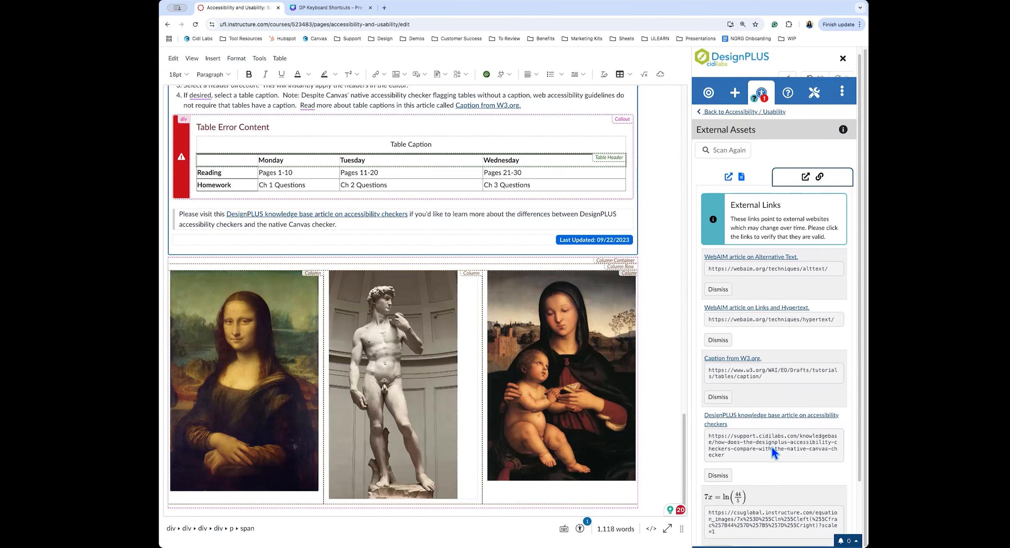
{"action": "left_click", "coordinate": [739, 121]}
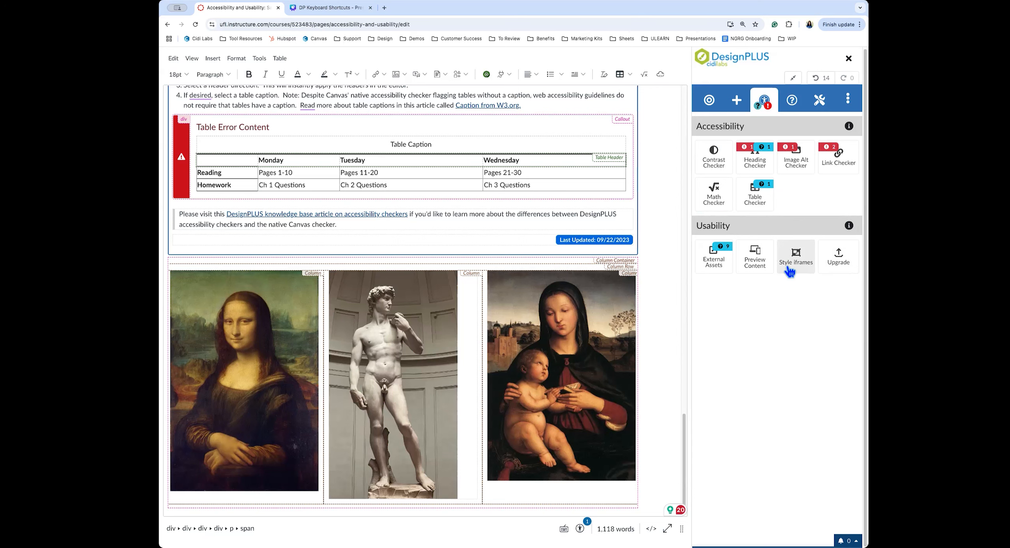
Exit full screen, close the sidebar, cancel the page edits and continue to More Accessibility!
{"action": "left_click", "coordinate": [792, 79]}
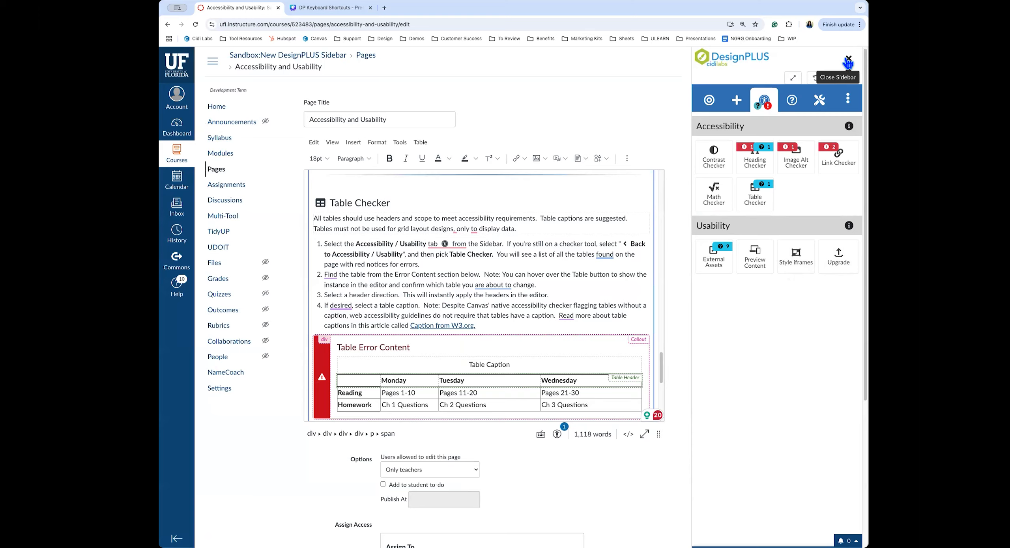
{"action": "left_click", "coordinate": [847, 59]}
{"action": "scroll", "coordinate": [695, 475], "scroll_direction": "down", "scroll_amount": 5}
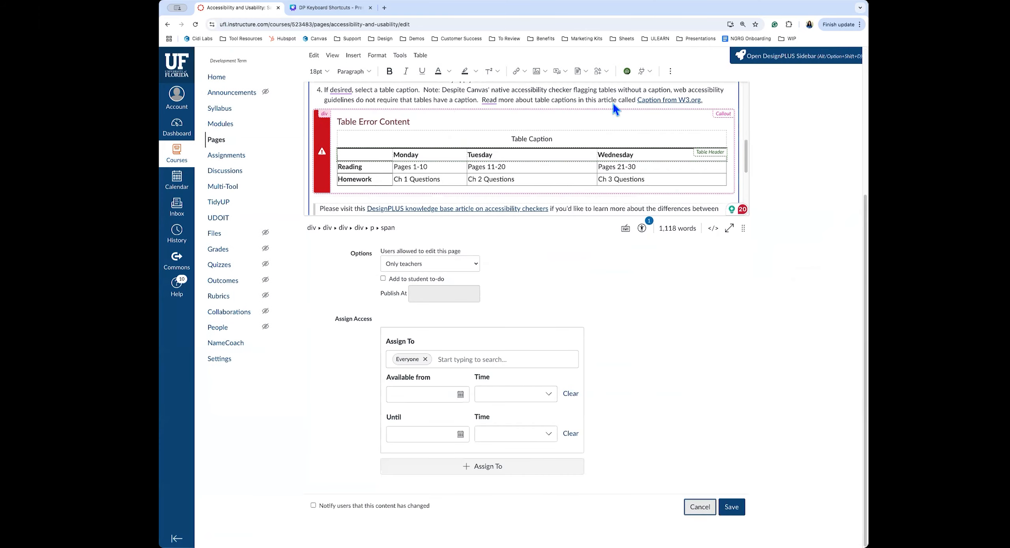
{"action": "left_click", "coordinate": [582, 85]}
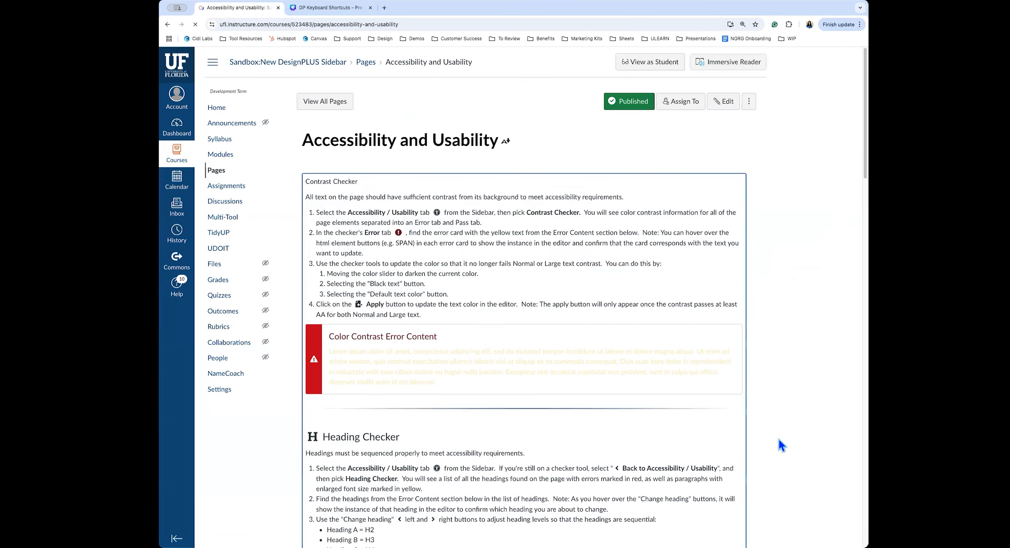
{"action": "scroll", "coordinate": [779, 440], "scroll_direction": "down", "scroll_amount": 20}
{"action": "left_click", "coordinate": [742, 513]}
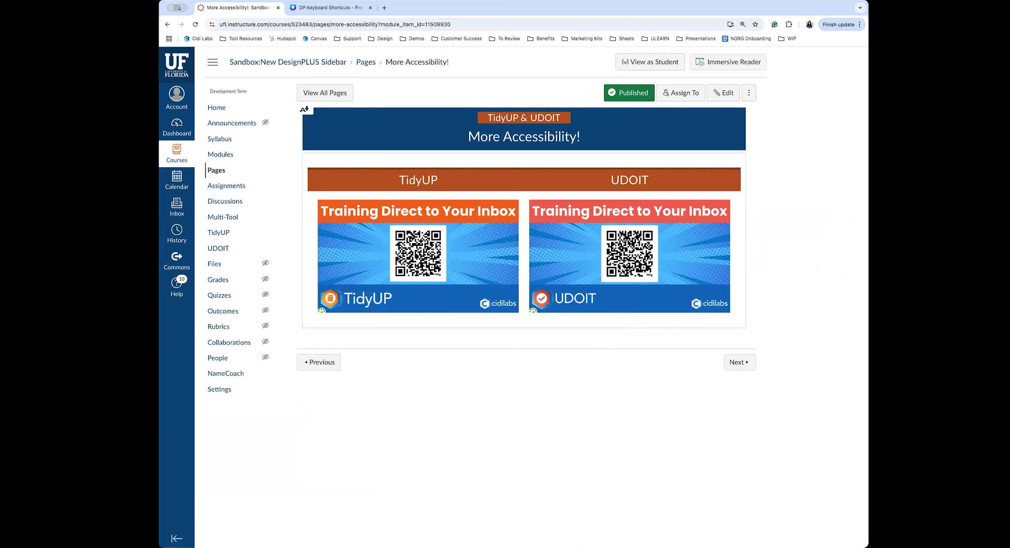
{"action": "left_click", "coordinate": [447, 296]}
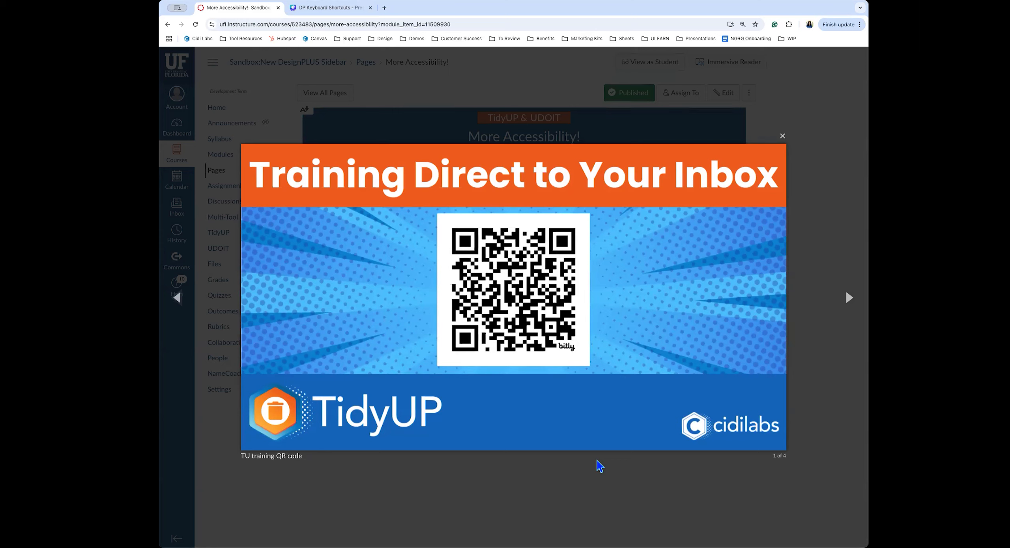
{"action": "left_click", "coordinate": [638, 501]}
{"action": "left_click", "coordinate": [672, 270]}
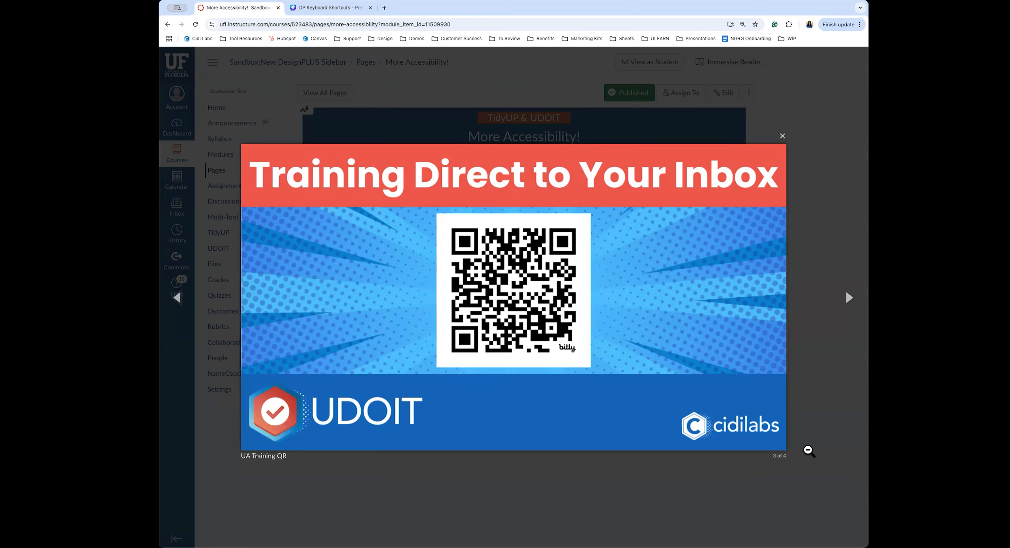
{"action": "left_click", "coordinate": [807, 425]}
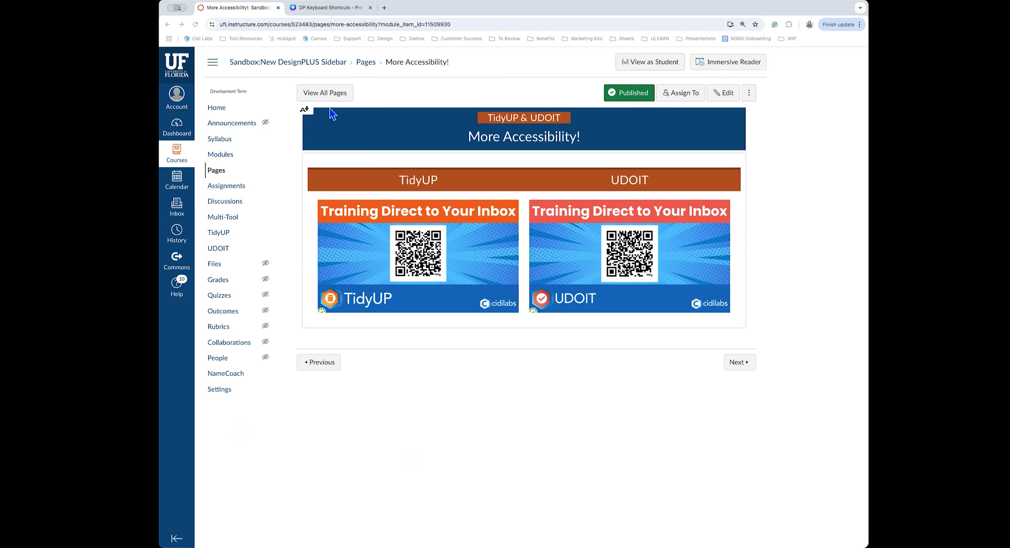
Open Build a Page from the Training module in the full-screen editor and select the Objectives heading
{"action": "left_click", "coordinate": [221, 154]}
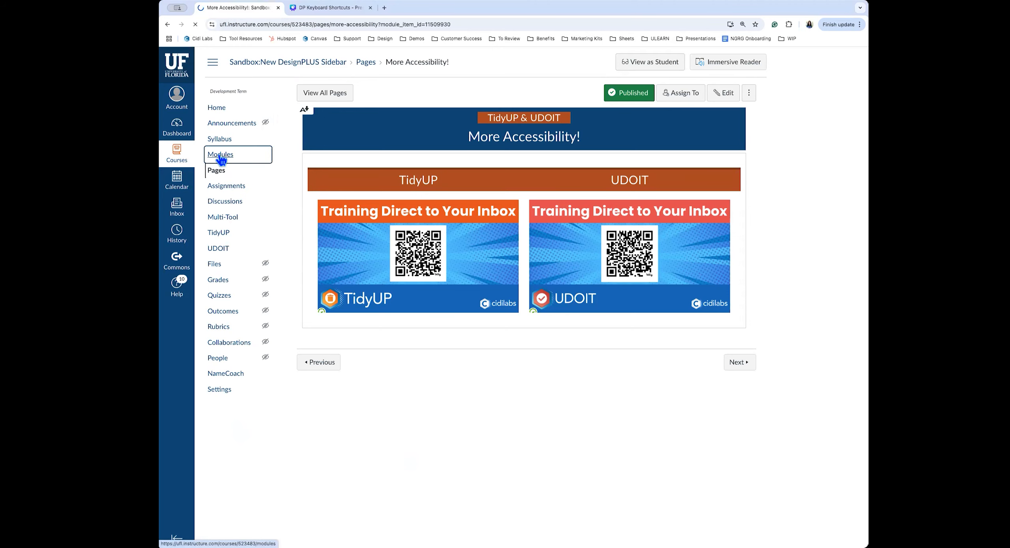
{"action": "scroll", "coordinate": [434, 338], "scroll_direction": "down", "scroll_amount": 5}
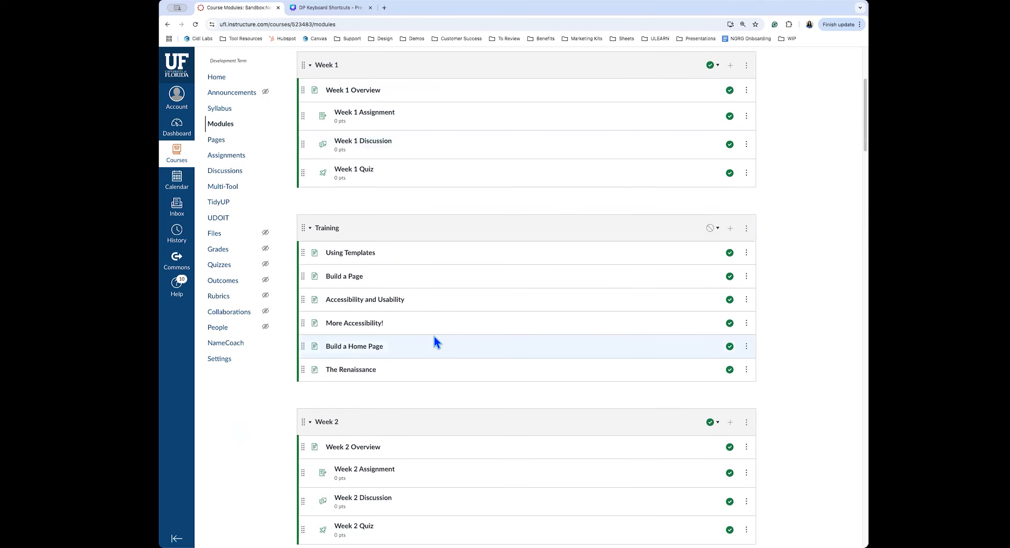
{"action": "scroll", "coordinate": [434, 336], "scroll_direction": "up", "scroll_amount": 1}
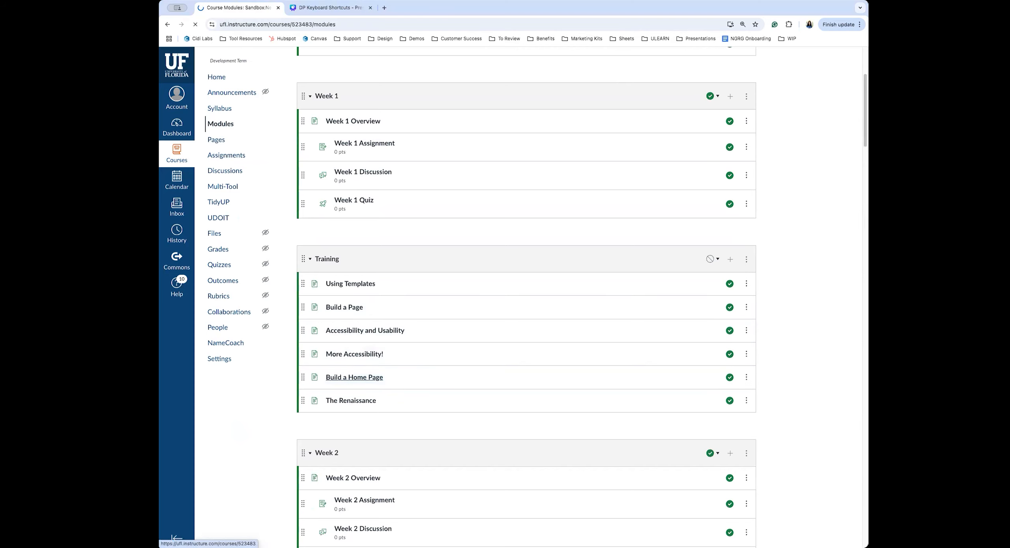
{"action": "left_click", "coordinate": [367, 377]}
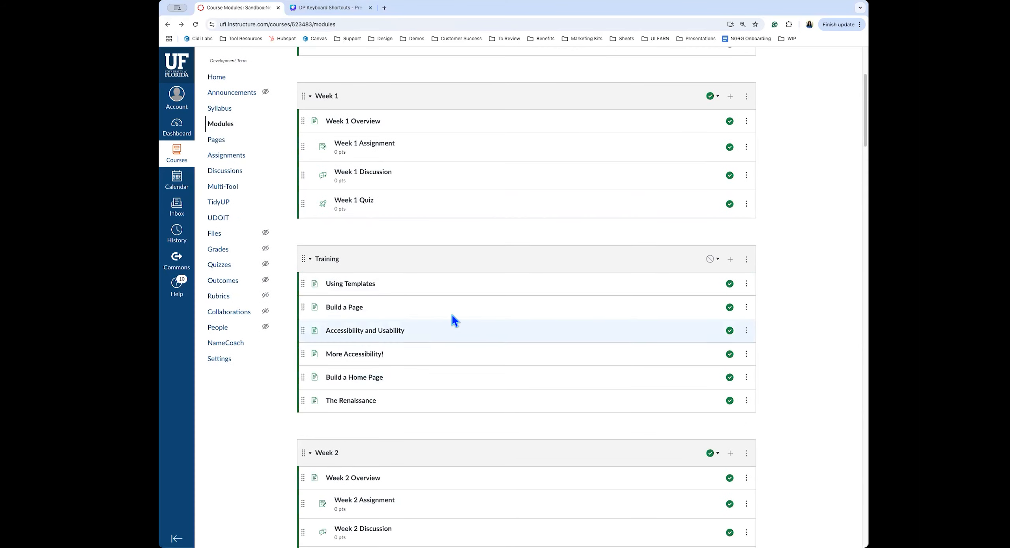
{"action": "left_click", "coordinate": [349, 309]}
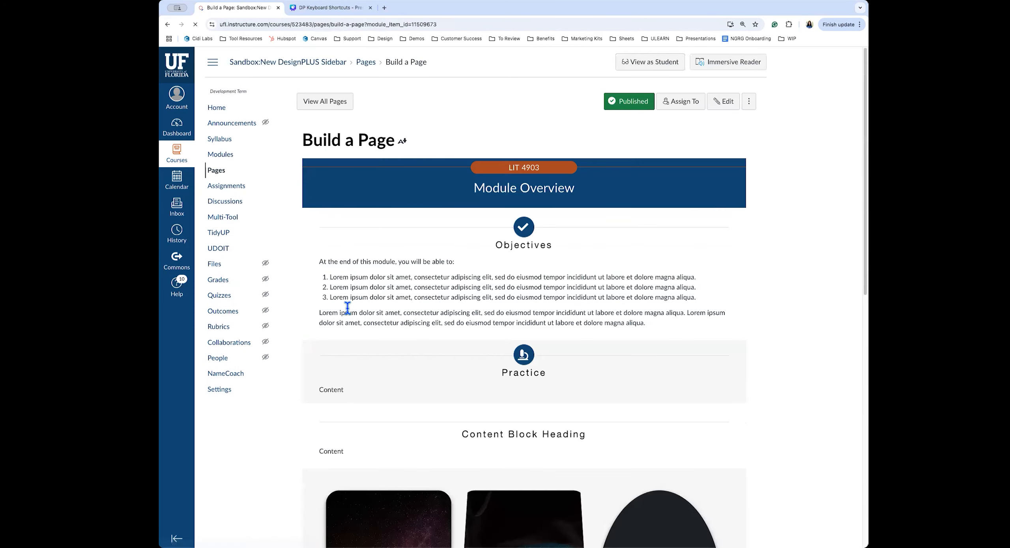
{"action": "left_click", "coordinate": [724, 93]}
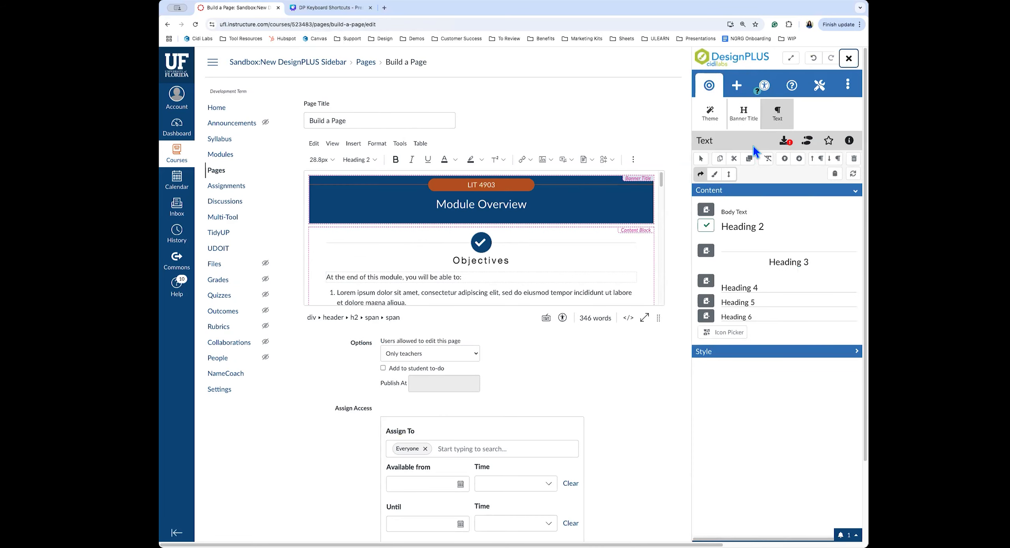
{"action": "left_click", "coordinate": [791, 58]}
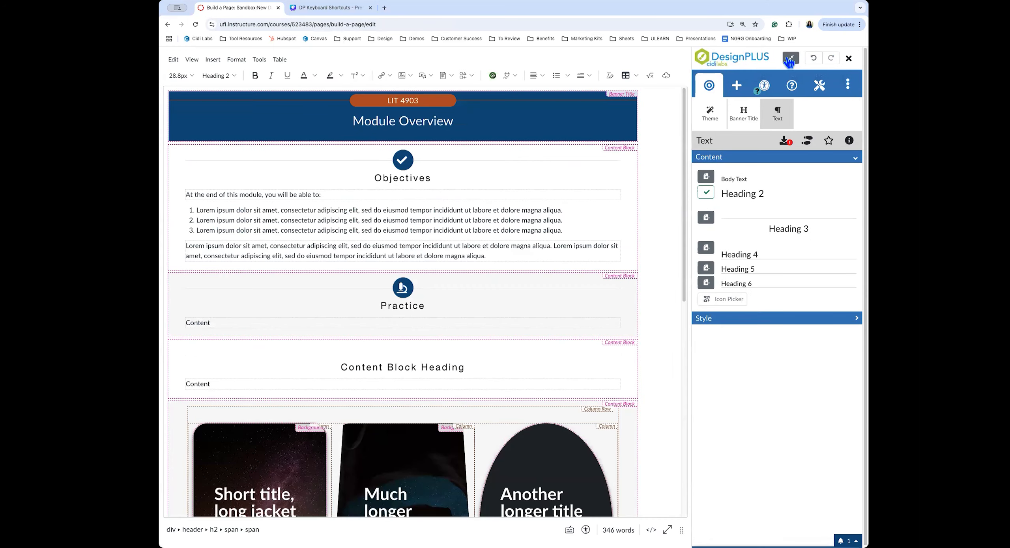
{"action": "left_click", "coordinate": [396, 183]}
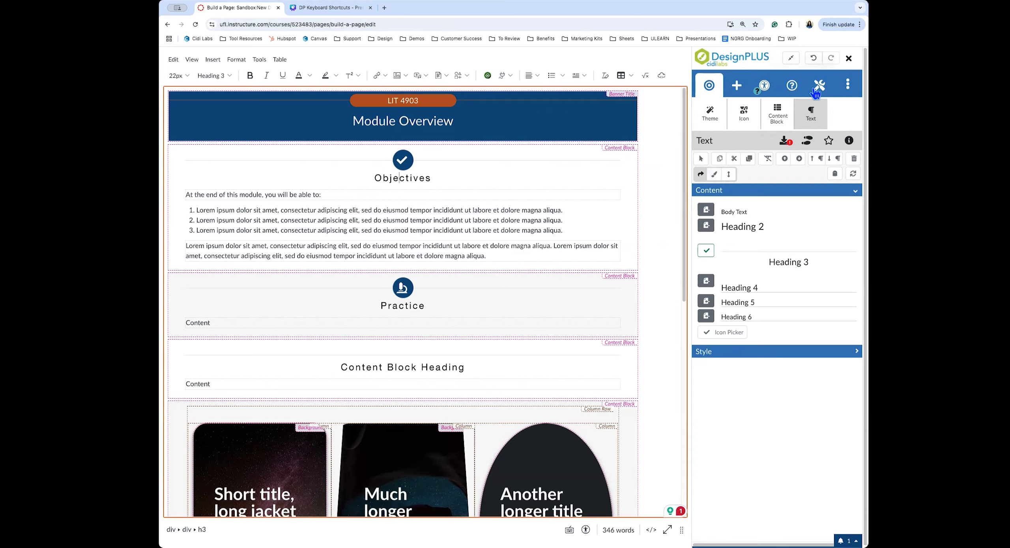
Set the Objectives heading's text colour to the page's dark blue #084b81 from Colors from Content
{"action": "left_click", "coordinate": [713, 174]}
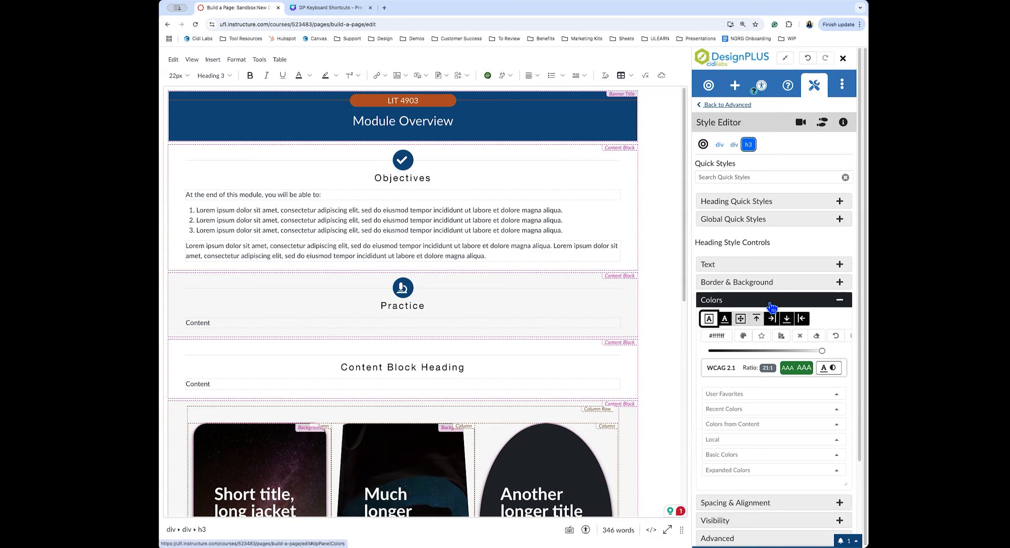
{"action": "left_click", "coordinate": [725, 320]}
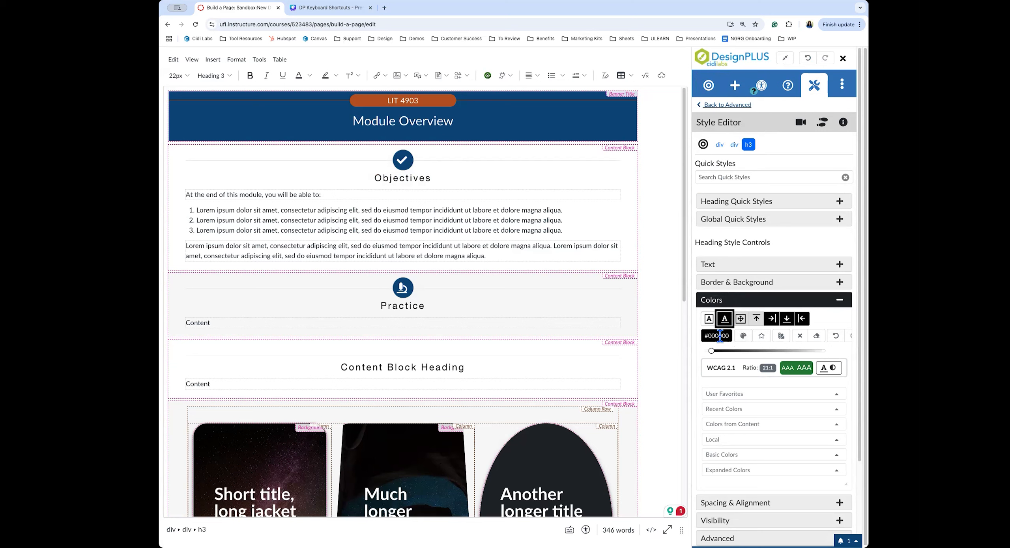
{"action": "left_click_drag", "start_coordinate": [714, 353], "coordinate": [761, 375]}
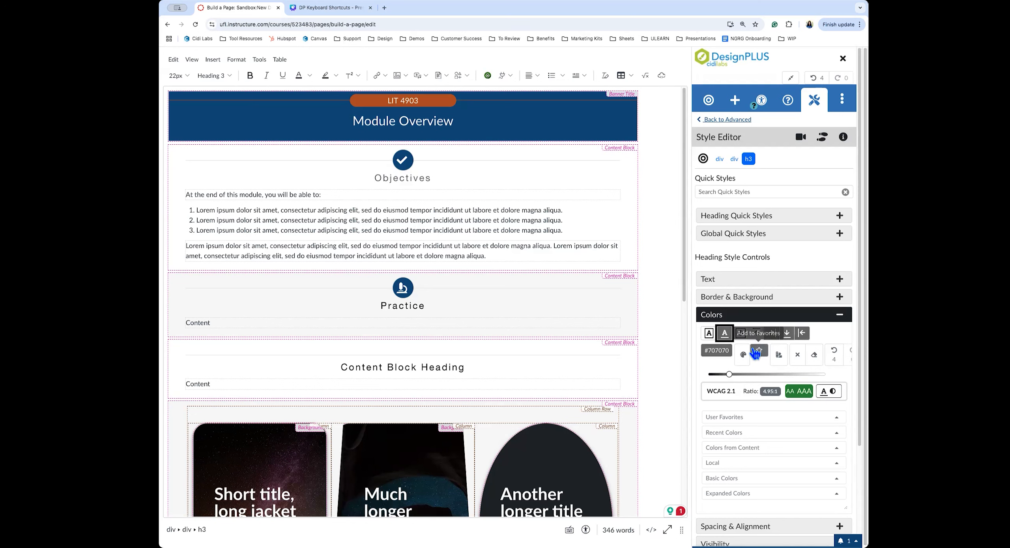
{"action": "left_click", "coordinate": [789, 373]}
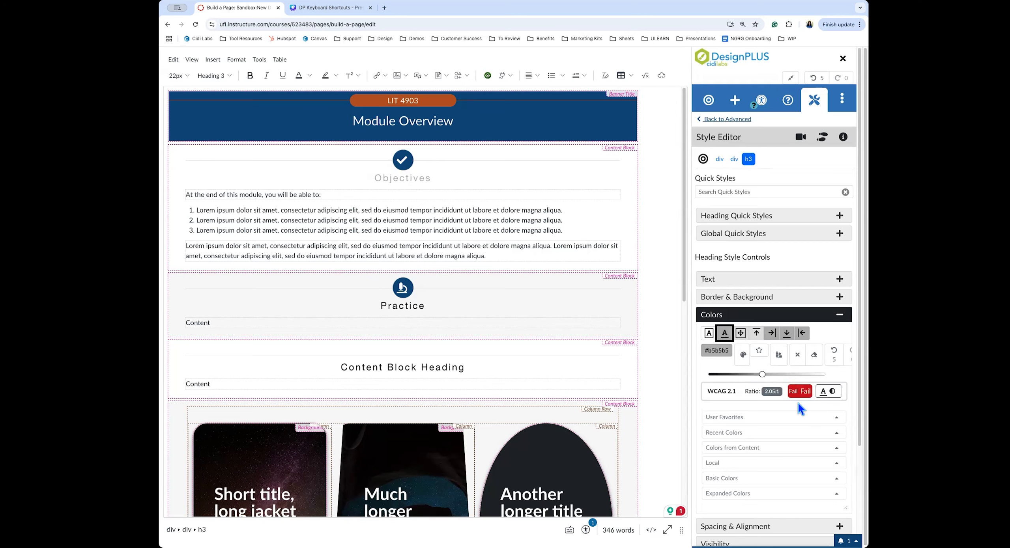
{"action": "left_click", "coordinate": [724, 375]}
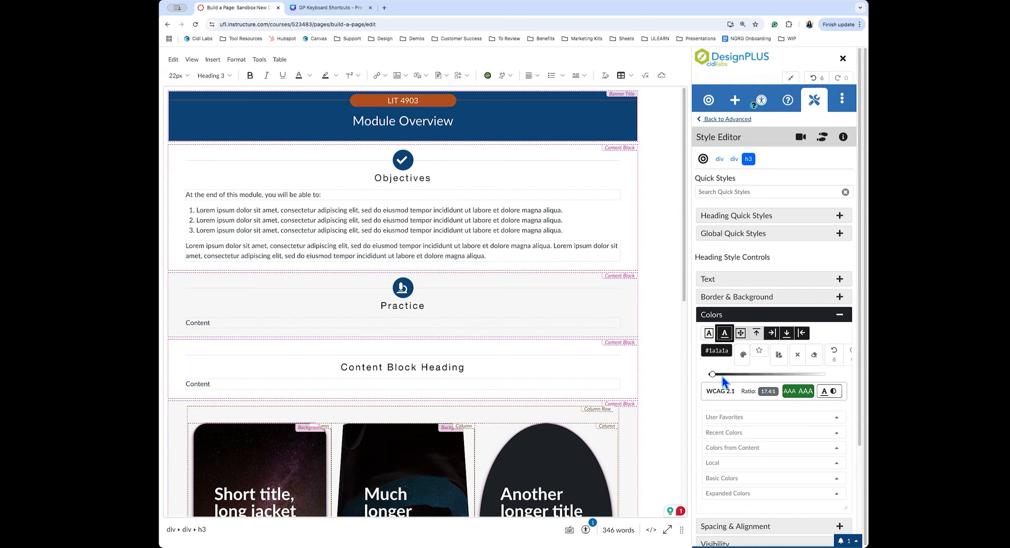
{"action": "scroll", "coordinate": [723, 377], "scroll_direction": "down", "scroll_amount": 1}
{"action": "scroll", "coordinate": [723, 377], "scroll_direction": "down", "scroll_amount": 1}
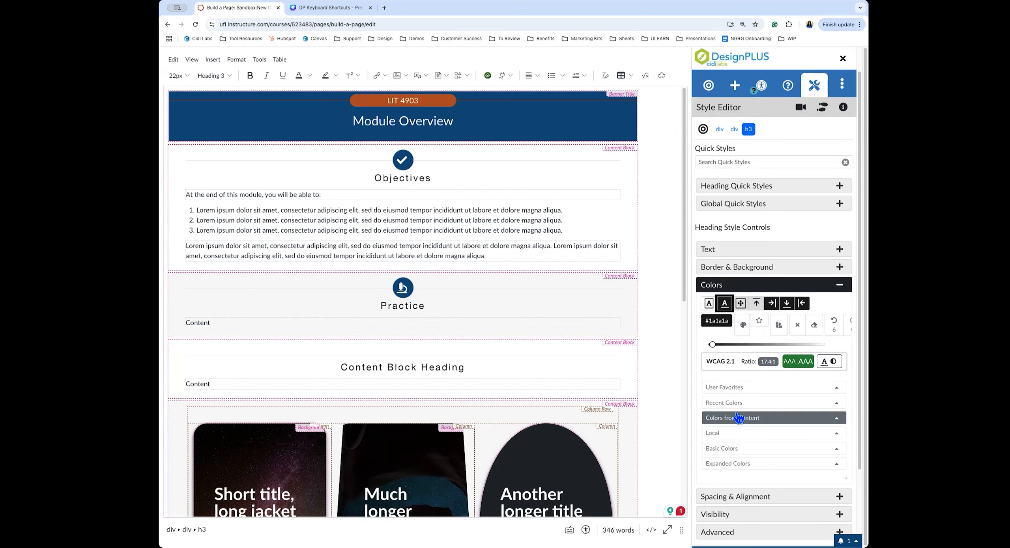
{"action": "left_click", "coordinate": [731, 420]}
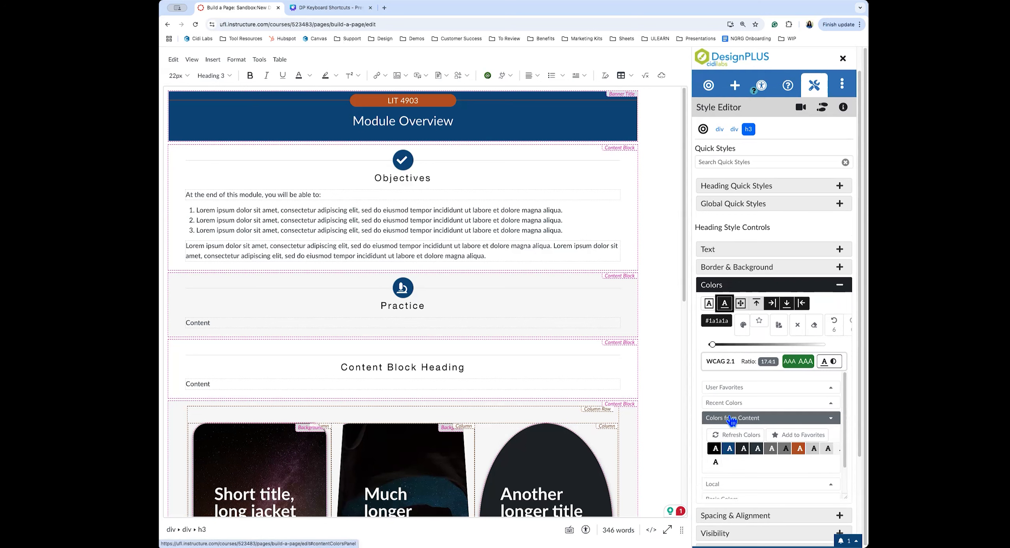
{"action": "left_click", "coordinate": [728, 451]}
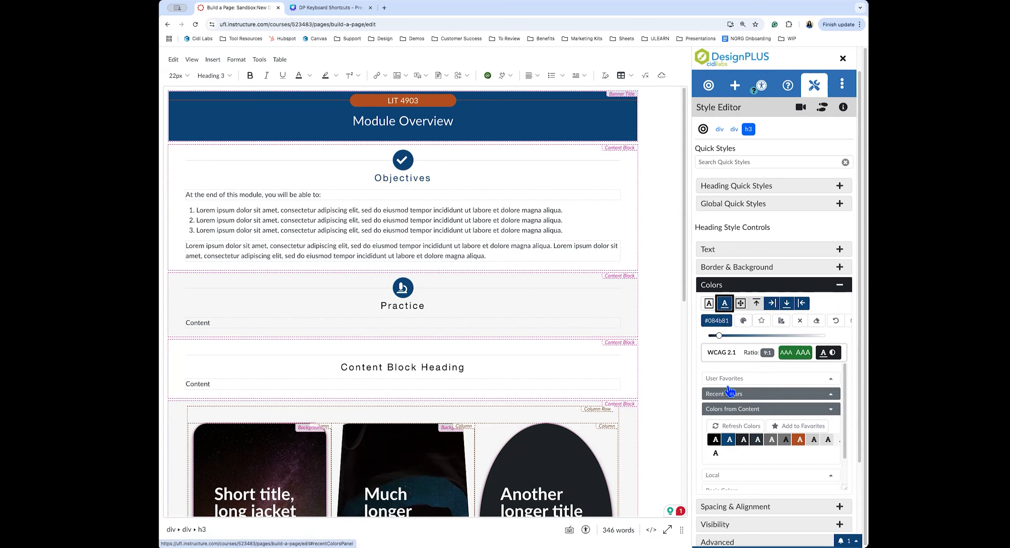
{"action": "left_click", "coordinate": [719, 285]}
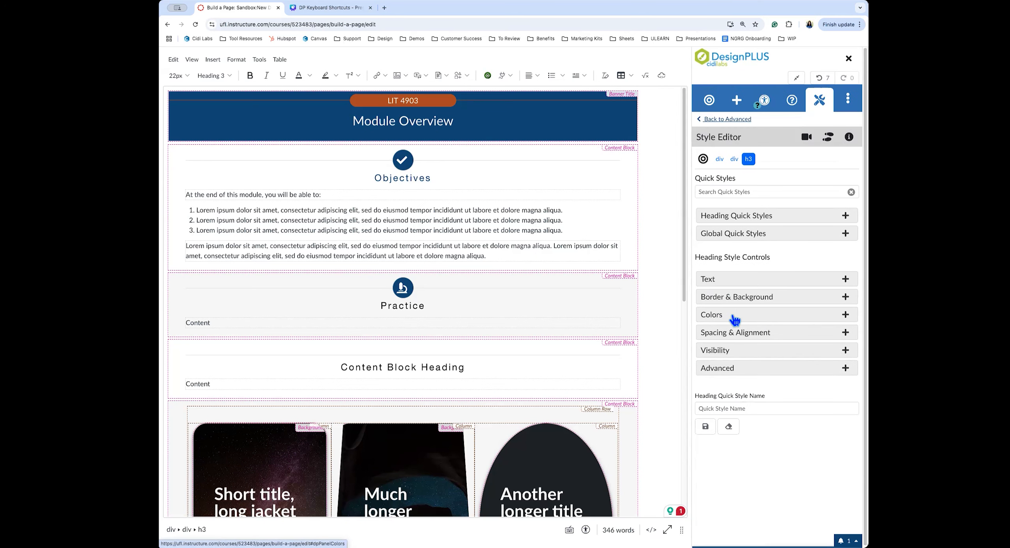
Set the h3 Objectives heading's Font Style to Lexend in the Style Editor
{"action": "left_click", "coordinate": [759, 280]}
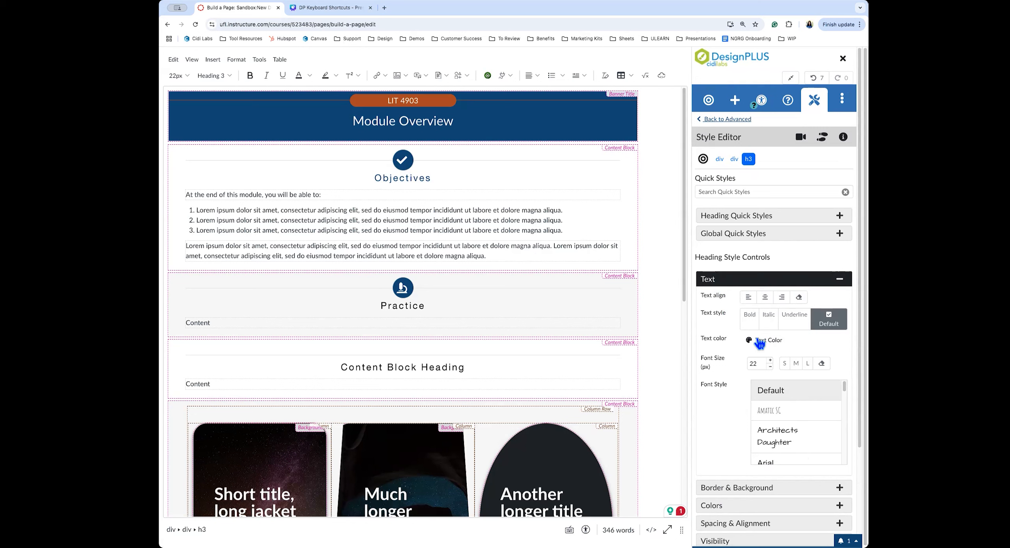
{"action": "scroll", "coordinate": [796, 448], "scroll_direction": "down", "scroll_amount": 3}
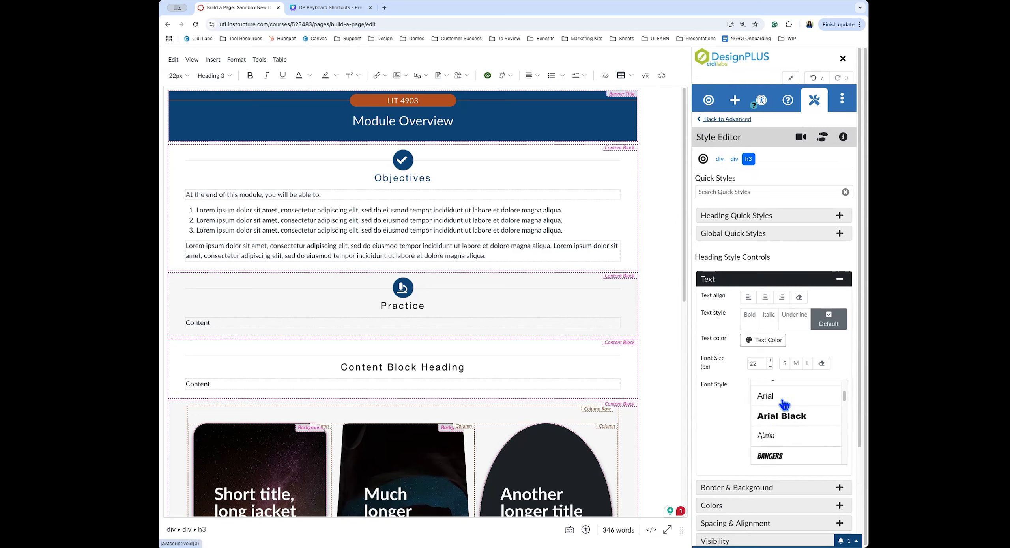
{"action": "scroll", "coordinate": [785, 424], "scroll_direction": "down", "scroll_amount": 8}
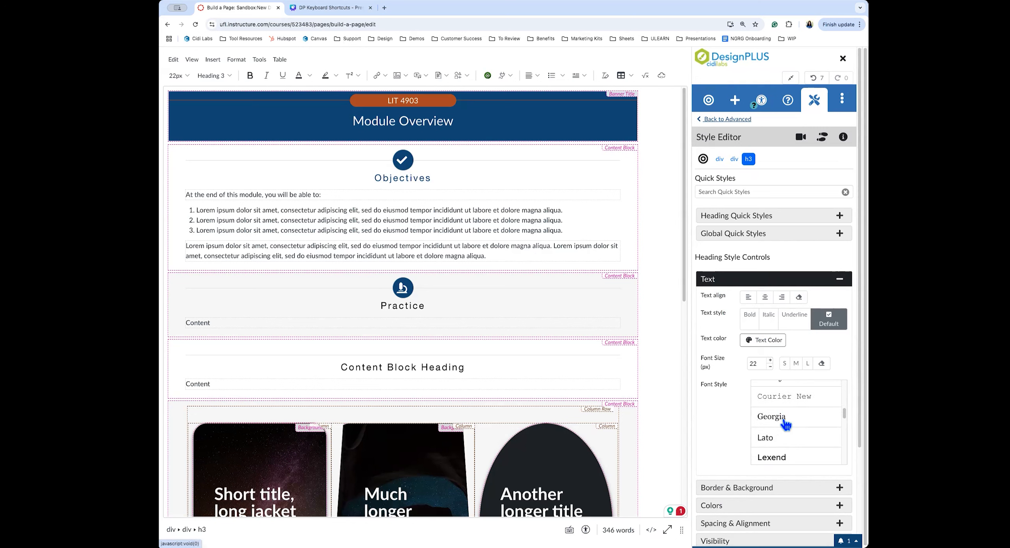
{"action": "left_click", "coordinate": [778, 437]}
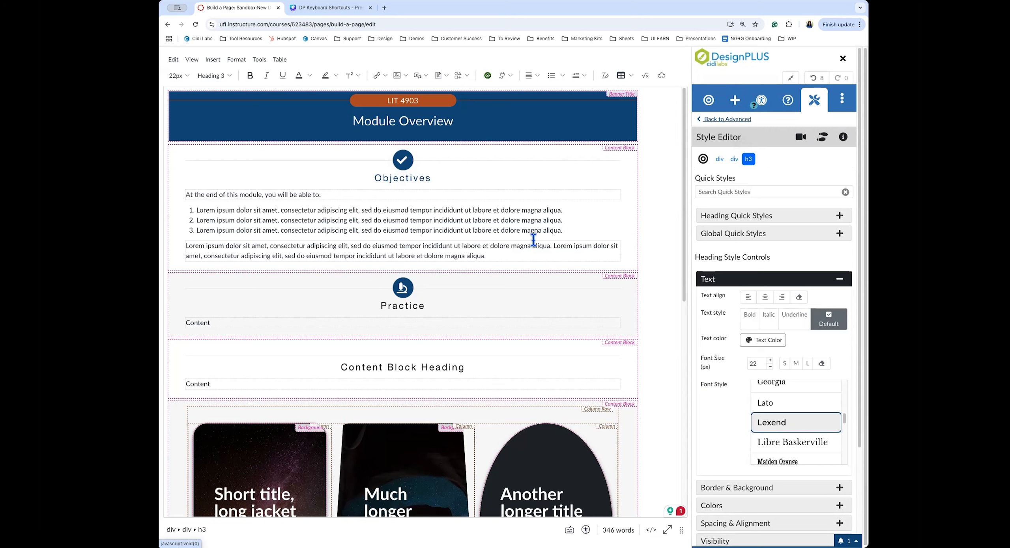
{"action": "left_click", "coordinate": [429, 177]}
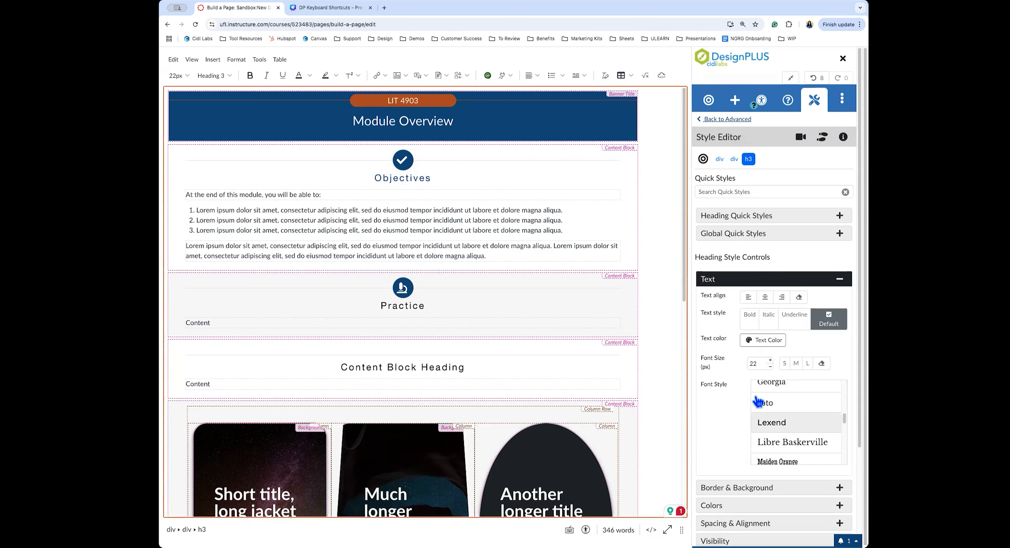
{"action": "left_click", "coordinate": [770, 421]}
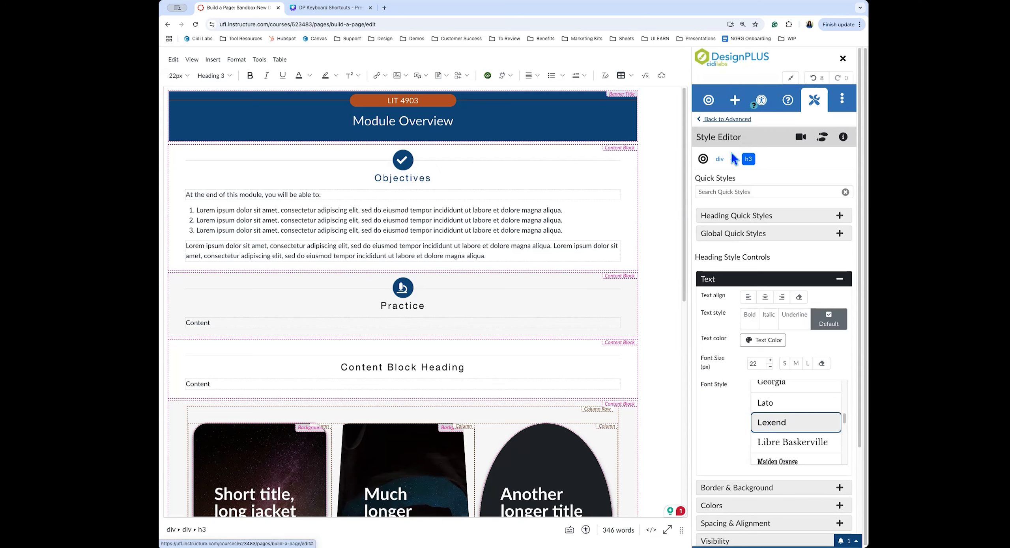
Give the whole 'At the end of this module' paragraph the Lexend font via its p breadcrumb
{"action": "left_click", "coordinate": [343, 195]}
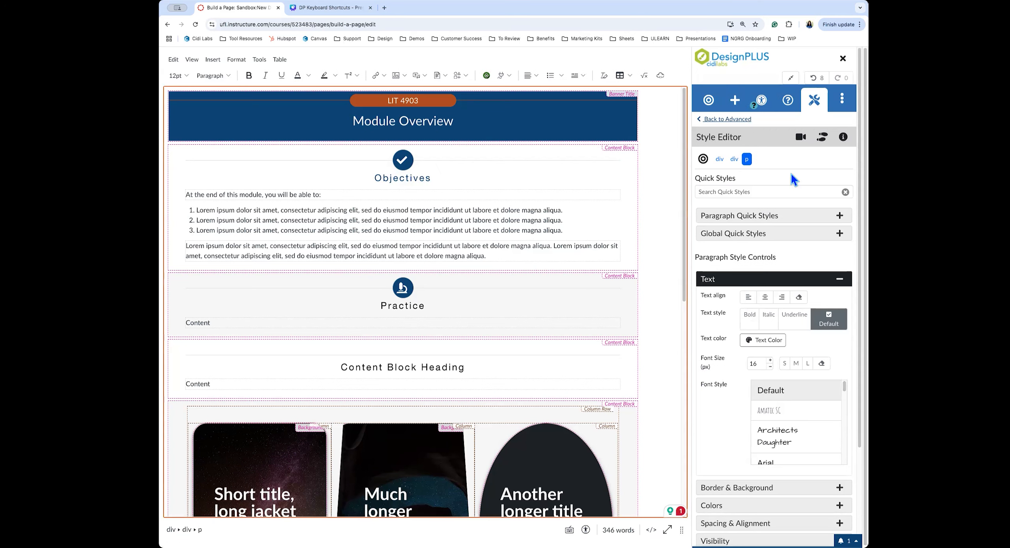
{"action": "left_click", "coordinate": [746, 159]}
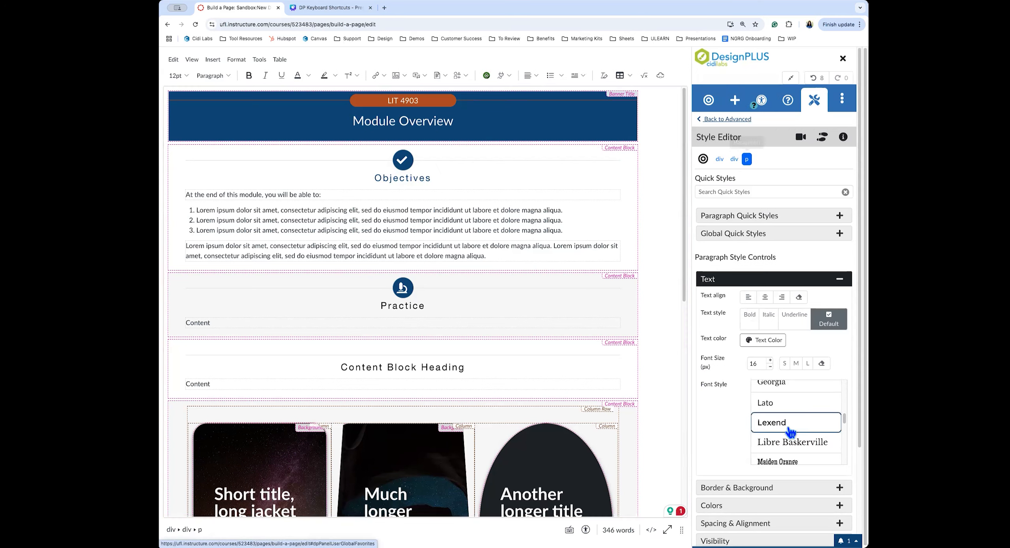
{"action": "left_click", "coordinate": [786, 425]}
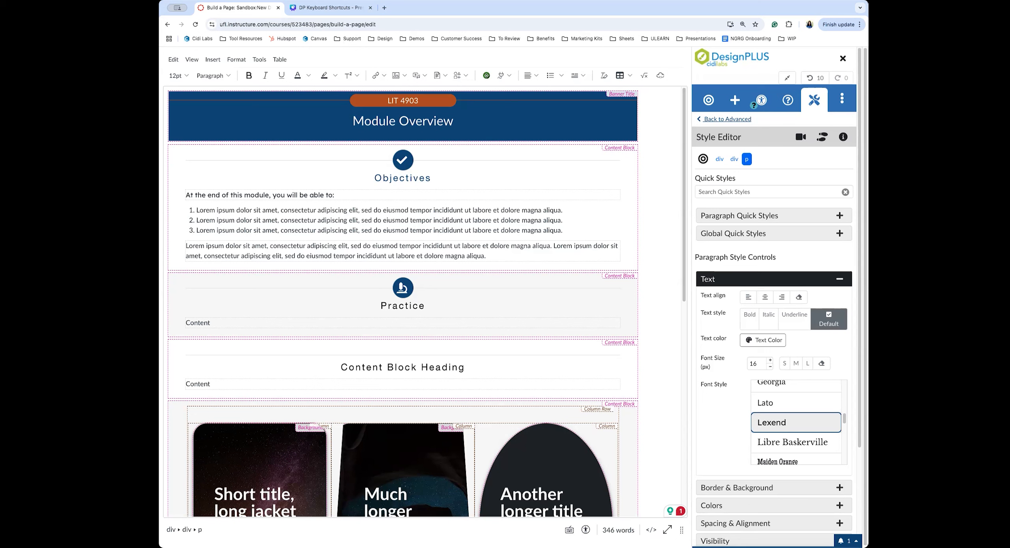
{"action": "left_click", "coordinate": [277, 329]}
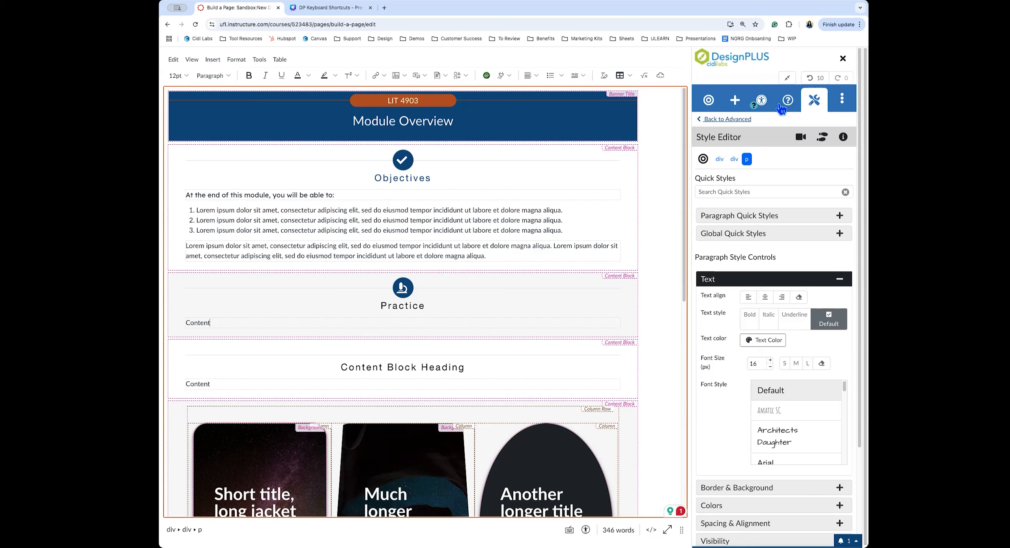
Add a content block and undo it, then bring up the Practice content block's settings
{"action": "left_click", "coordinate": [735, 103]}
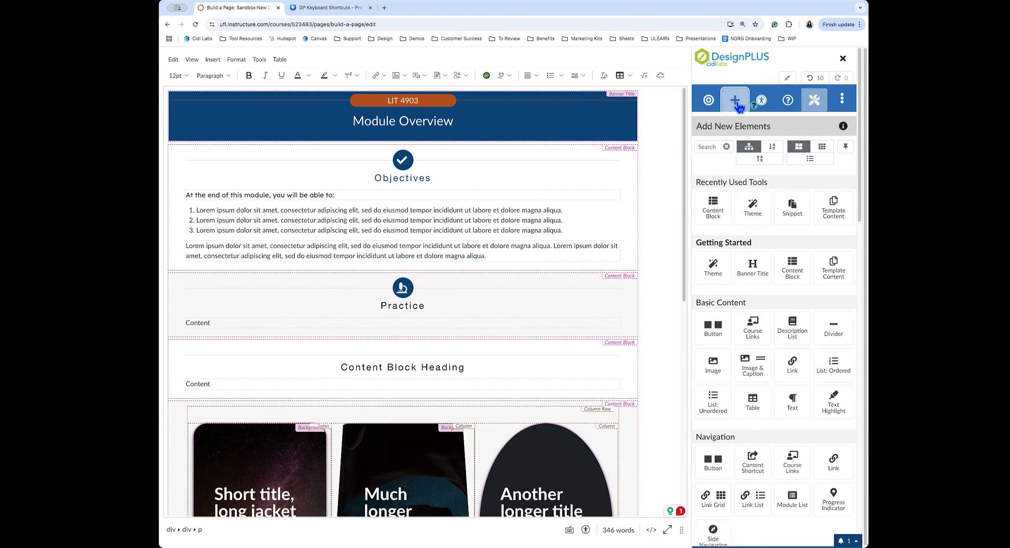
{"action": "left_click", "coordinate": [715, 212]}
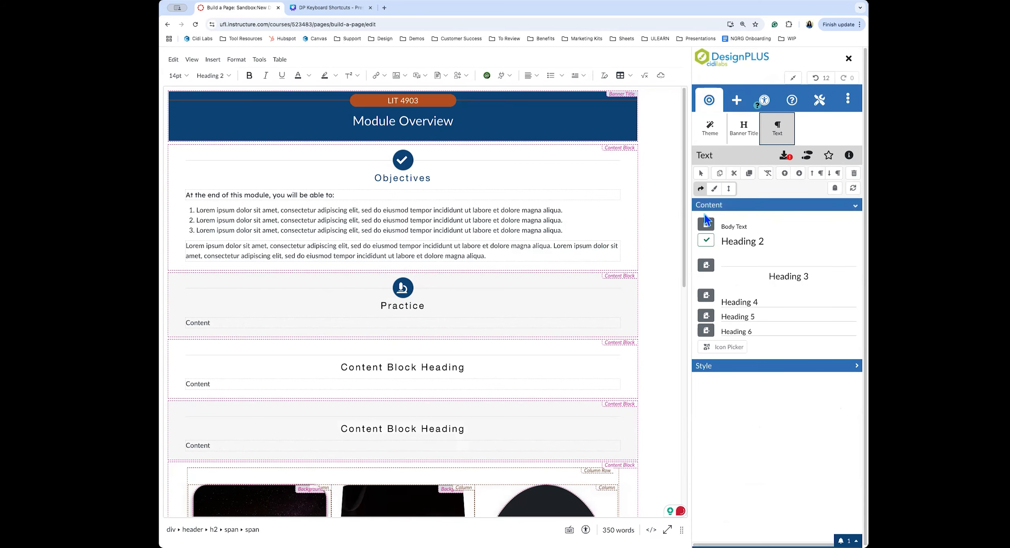
{"action": "left_click", "coordinate": [821, 78]}
{"action": "left_click", "coordinate": [821, 78]}
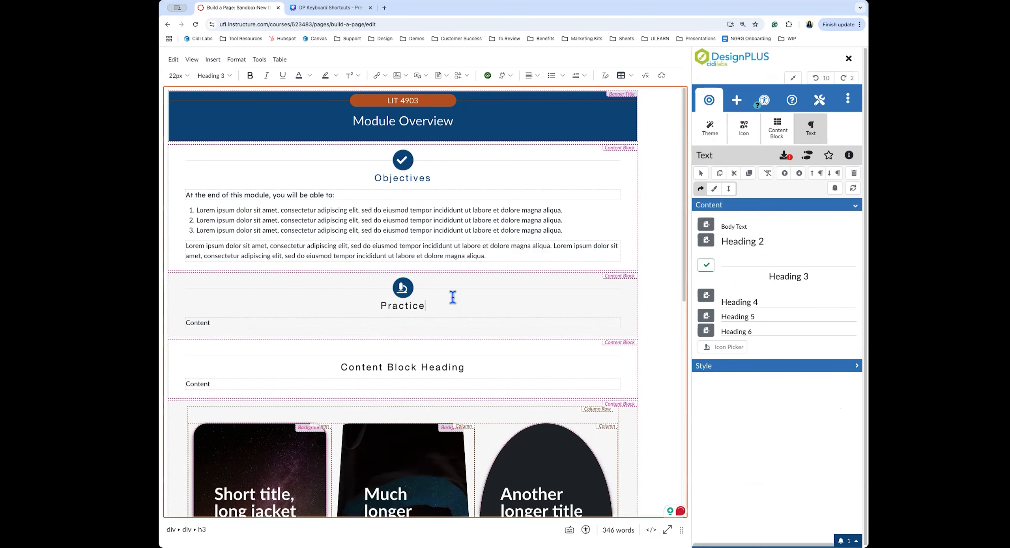
{"action": "left_click", "coordinate": [428, 304]}
{"action": "left_click", "coordinate": [777, 136]}
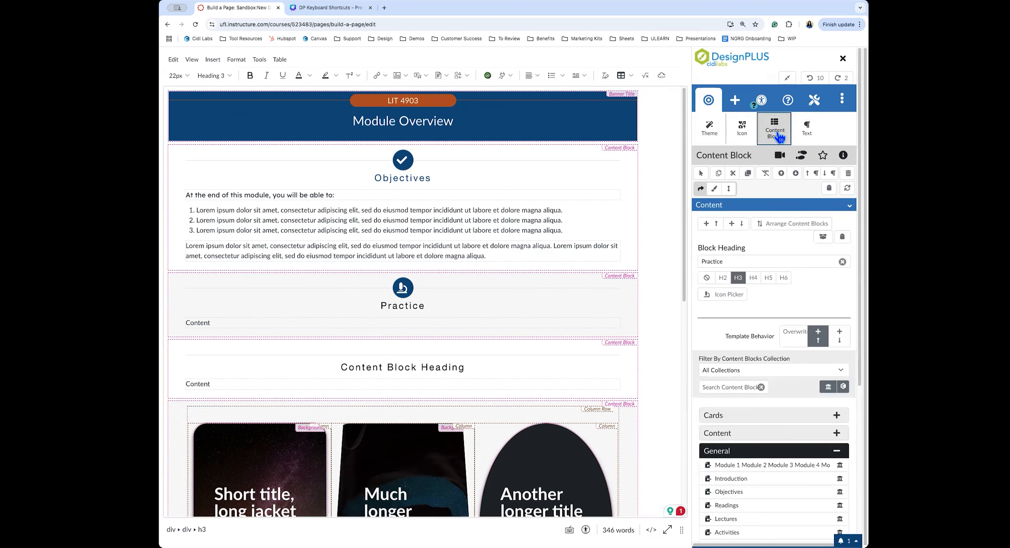
Set the Practice block's Template Behavior to Overwrite
{"action": "left_click", "coordinate": [796, 337]}
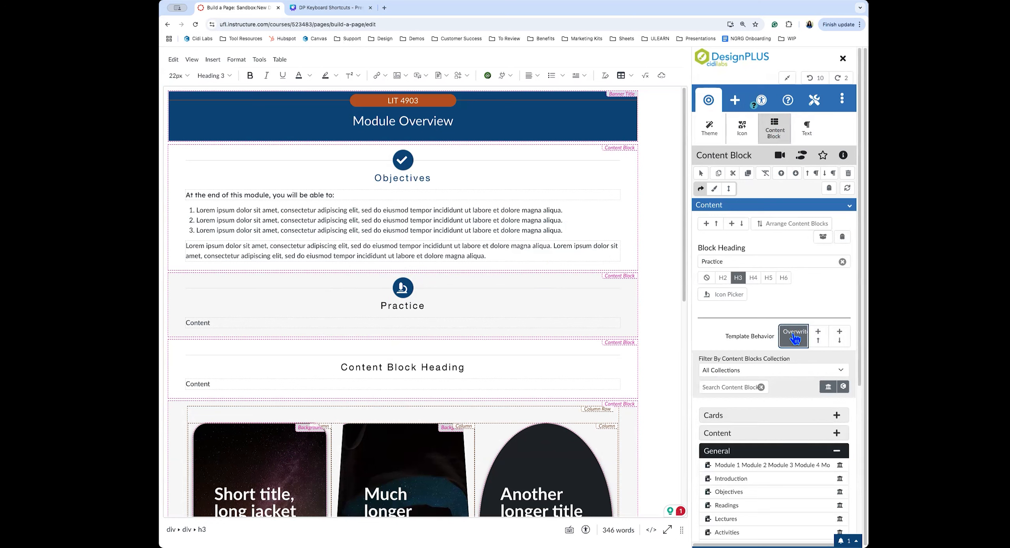
{"action": "left_click", "coordinate": [436, 325]}
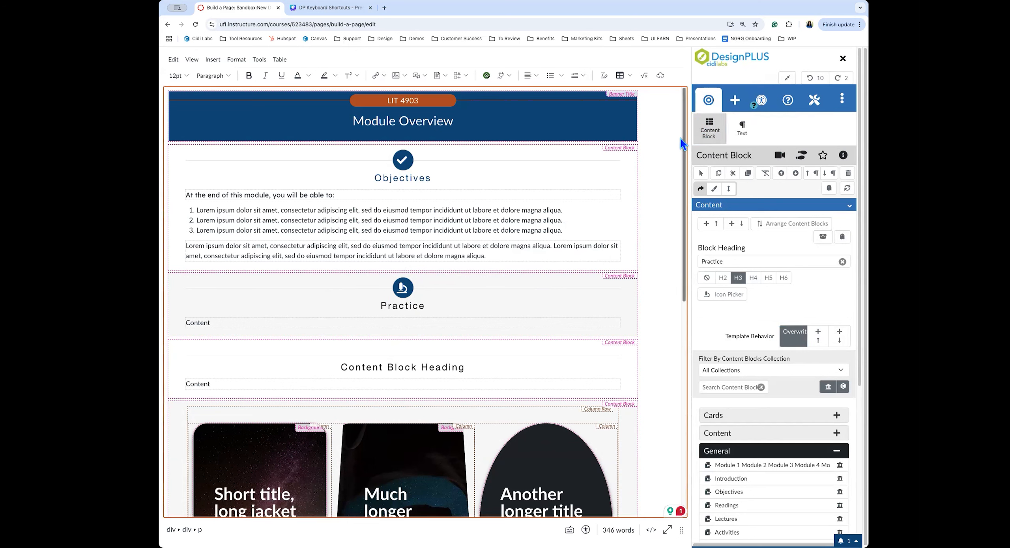
{"action": "scroll", "coordinate": [796, 325], "scroll_direction": "down", "scroll_amount": 1}
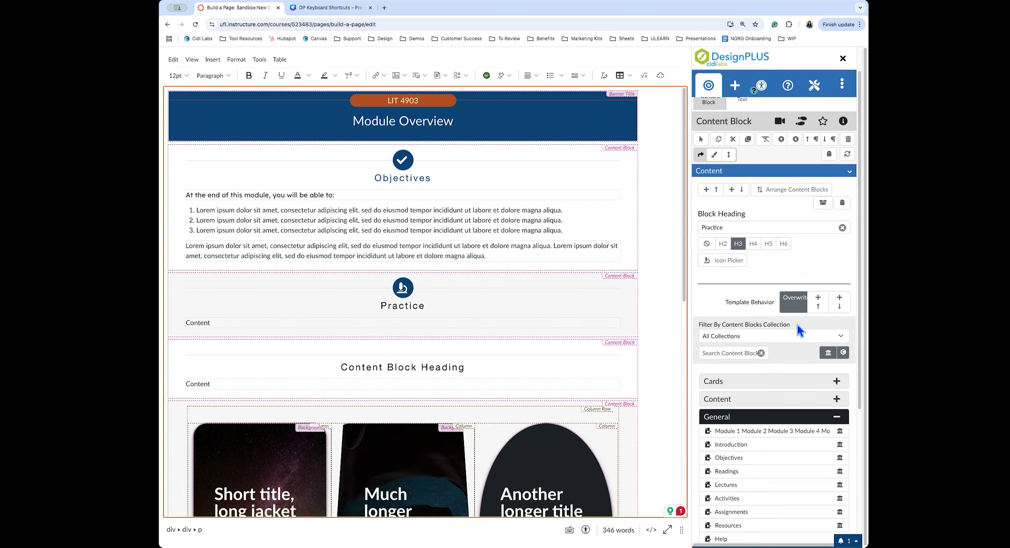
{"action": "scroll", "coordinate": [797, 325], "scroll_direction": "down", "scroll_amount": 1}
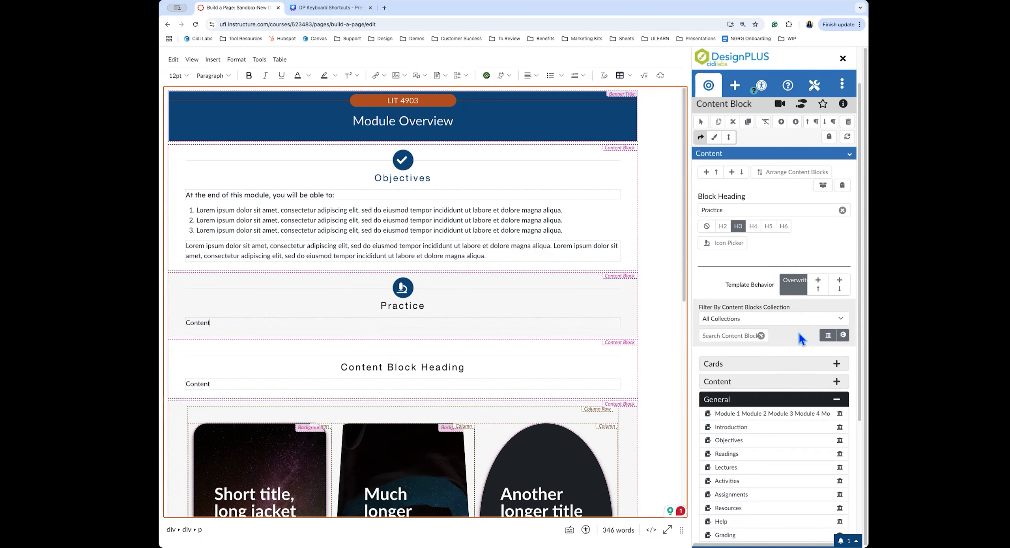
Filter block templates to the Cidi Labs collection and browse the General and Syllabus templates
{"action": "left_click", "coordinate": [843, 336]}
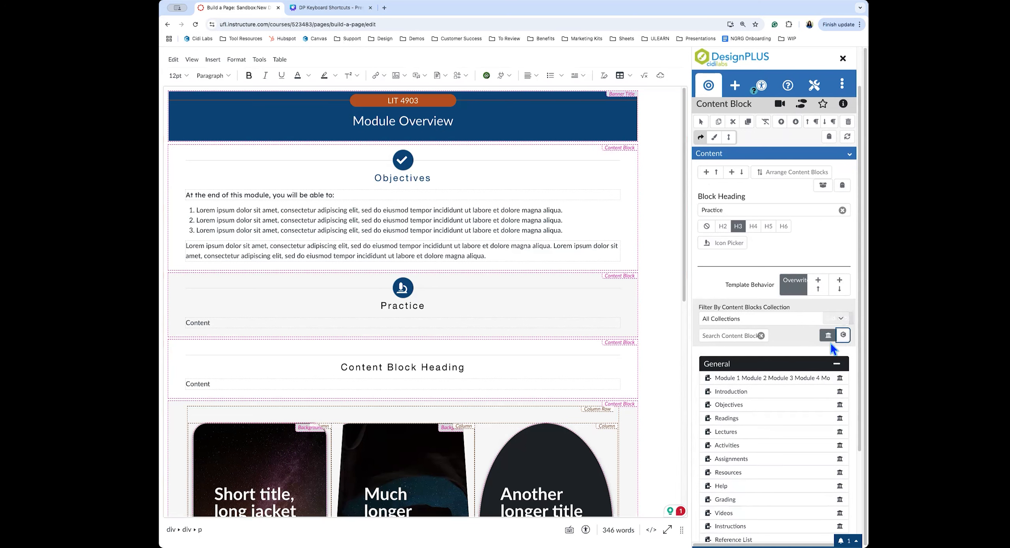
{"action": "scroll", "coordinate": [783, 330], "scroll_direction": "down", "scroll_amount": 3}
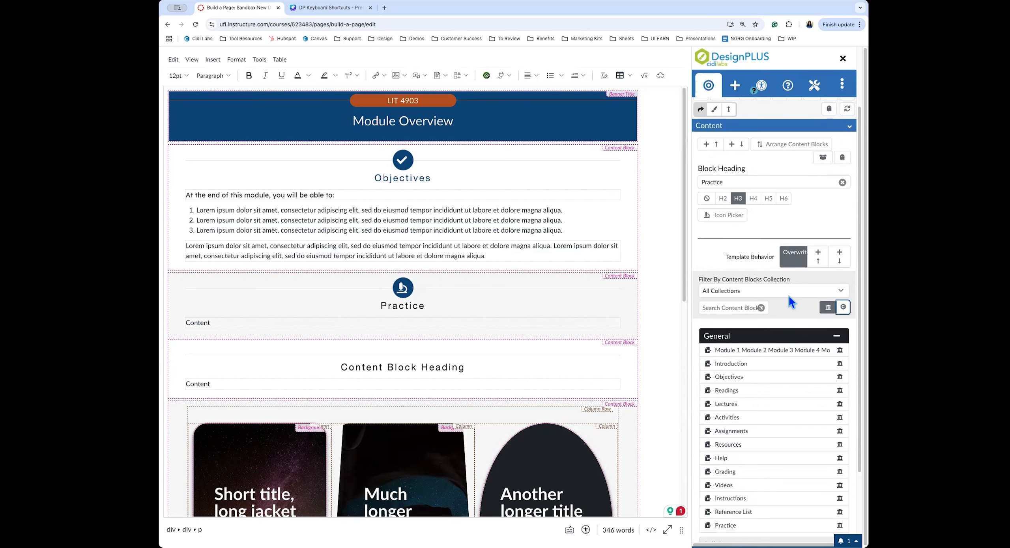
{"action": "scroll", "coordinate": [789, 296], "scroll_direction": "down", "scroll_amount": 1}
{"action": "mouse_move", "coordinate": [764, 301]}
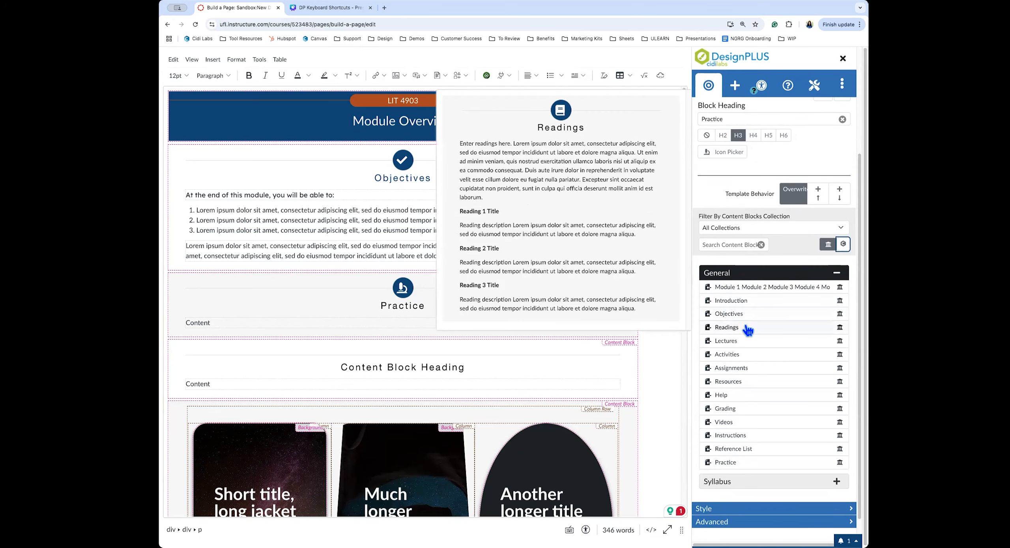
{"action": "mouse_move", "coordinate": [741, 342]}
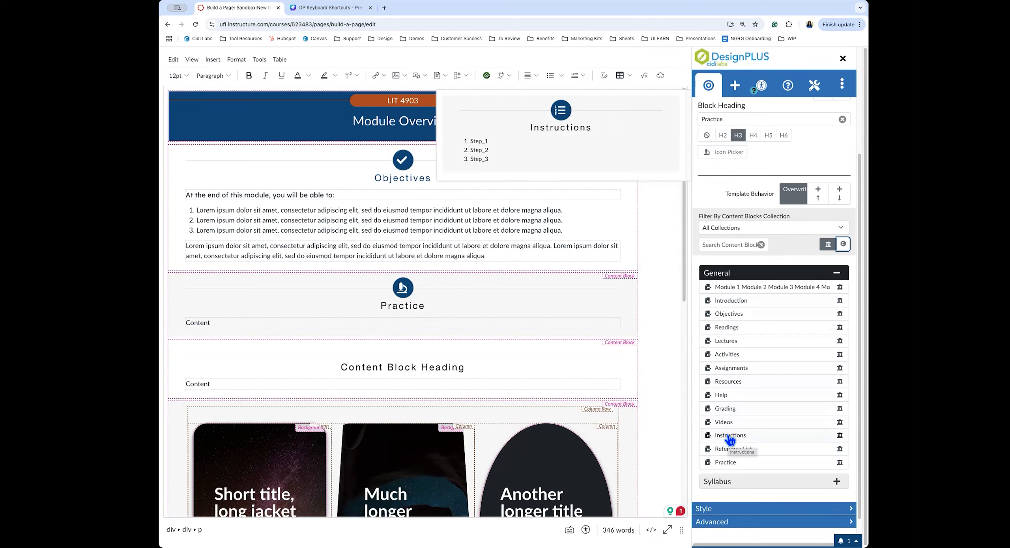
{"action": "left_click", "coordinate": [729, 482]}
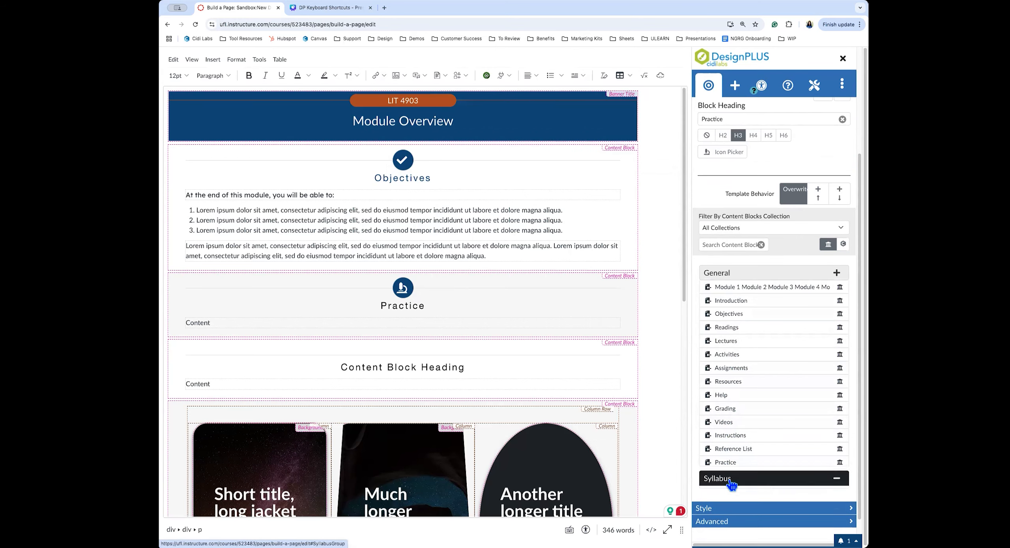
{"action": "left_click", "coordinate": [736, 292]}
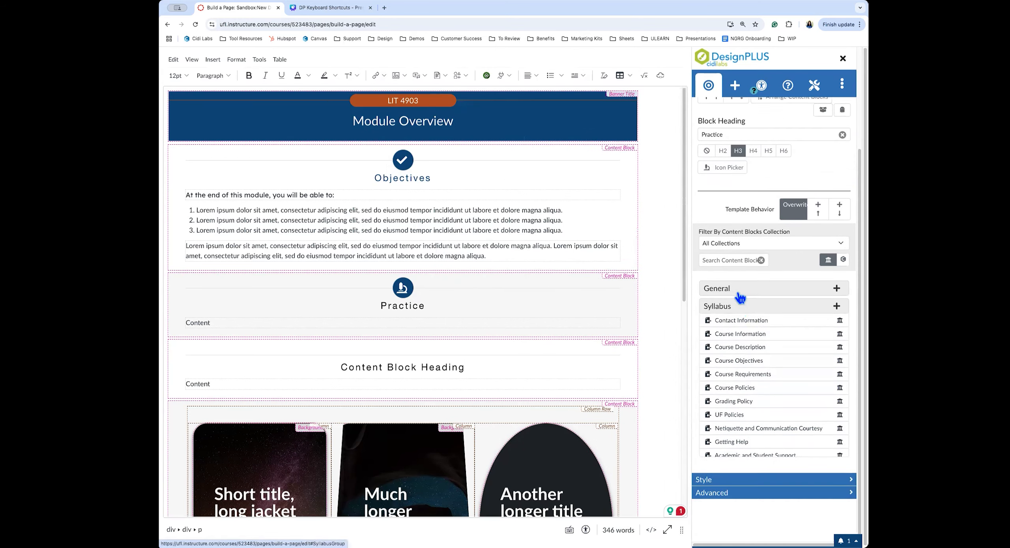
{"action": "left_click", "coordinate": [321, 328]}
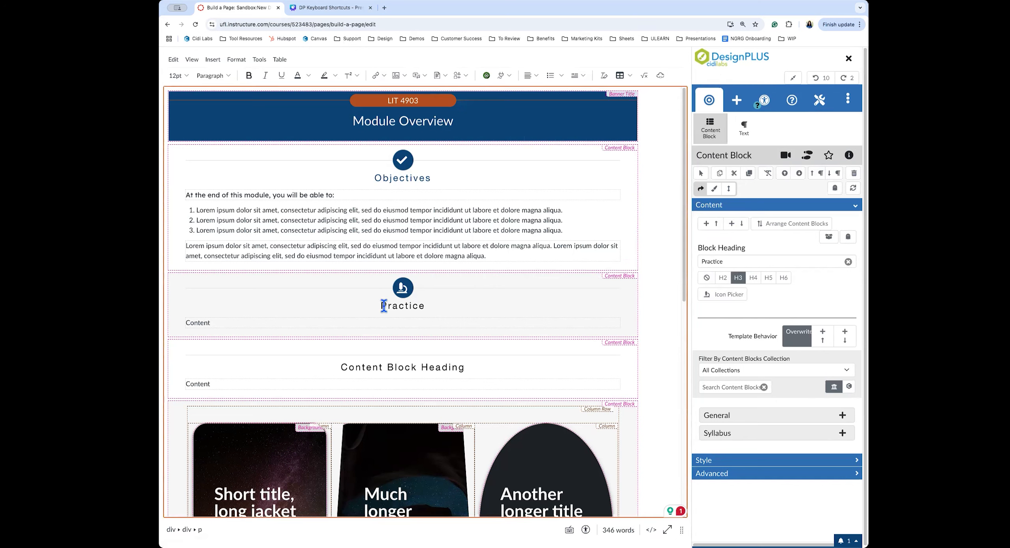
{"action": "left_click", "coordinate": [736, 102]}
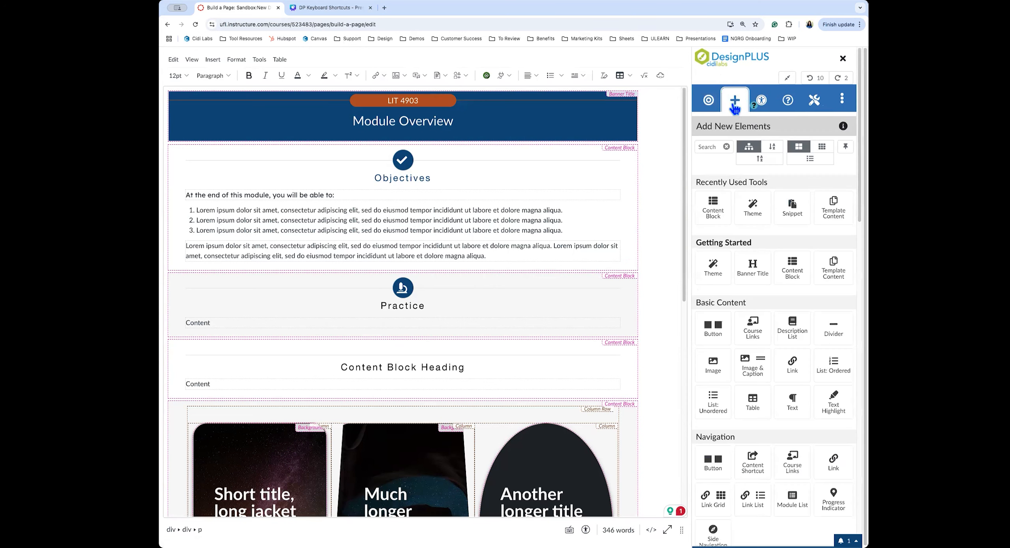
Search 'sni' and insert the Institutional Snippets 'Content Left, Video Right 1/2 Col' layout
{"action": "left_click", "coordinate": [708, 147]}
{"action": "type", "text": "snippet"}
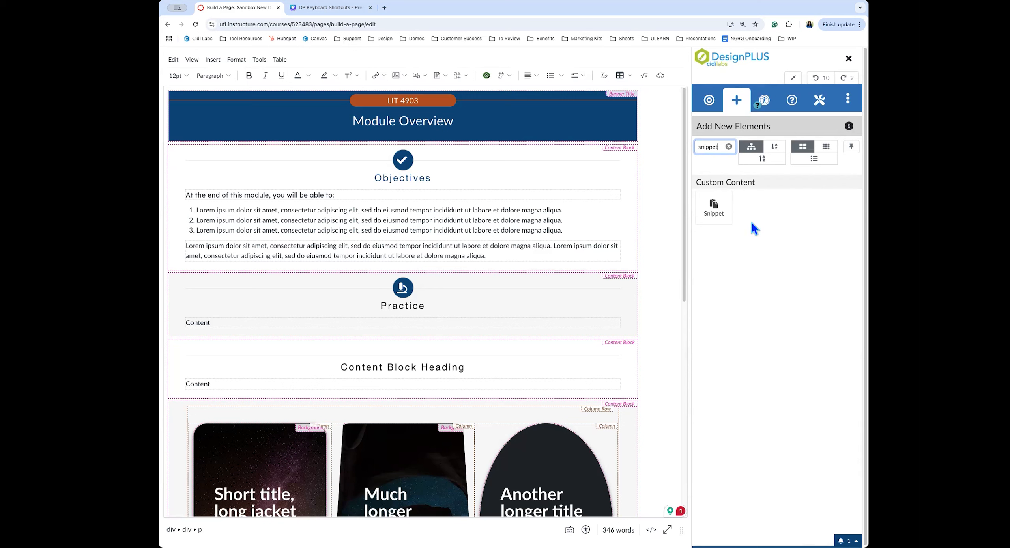
{"action": "left_click", "coordinate": [715, 210]}
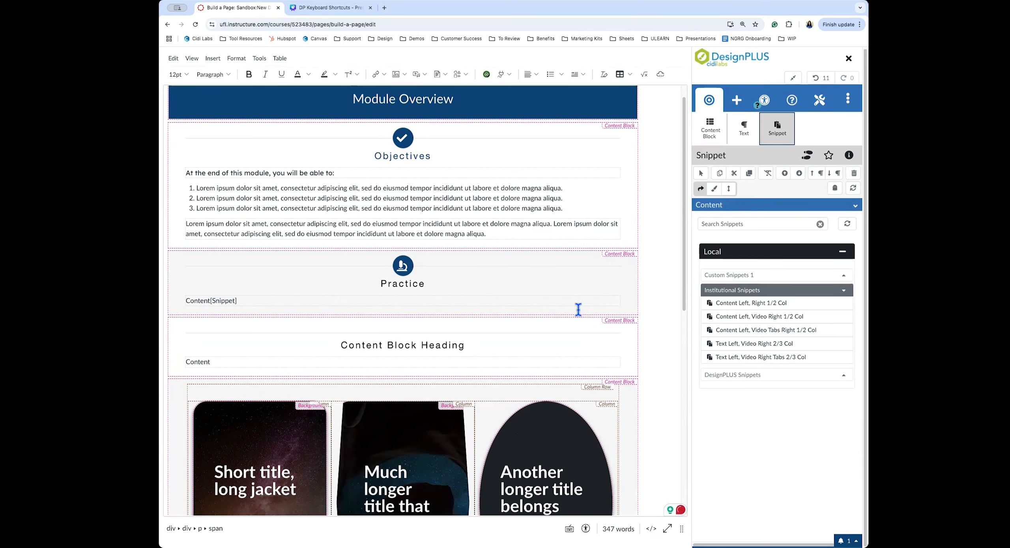
{"action": "mouse_move", "coordinate": [734, 309]}
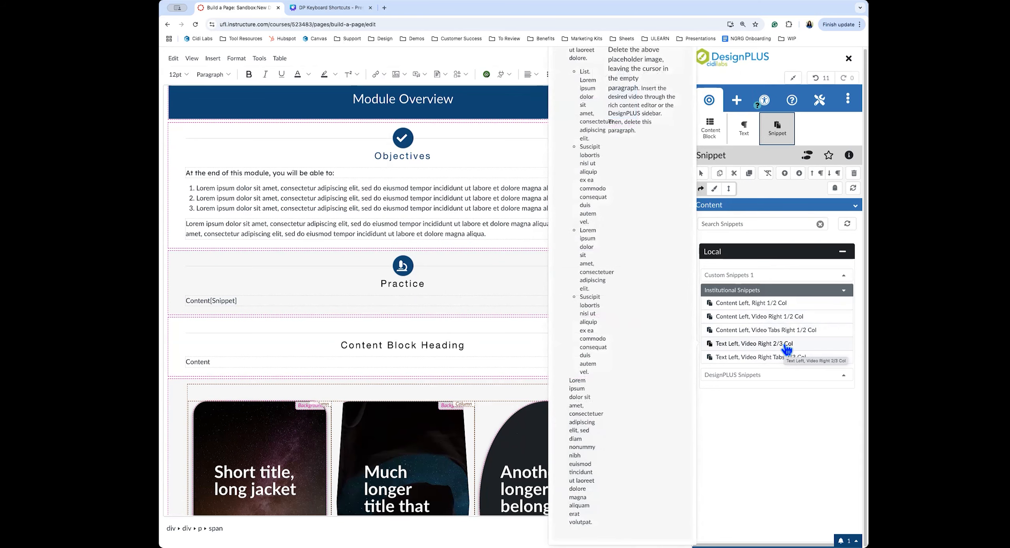
{"action": "left_click", "coordinate": [796, 320]}
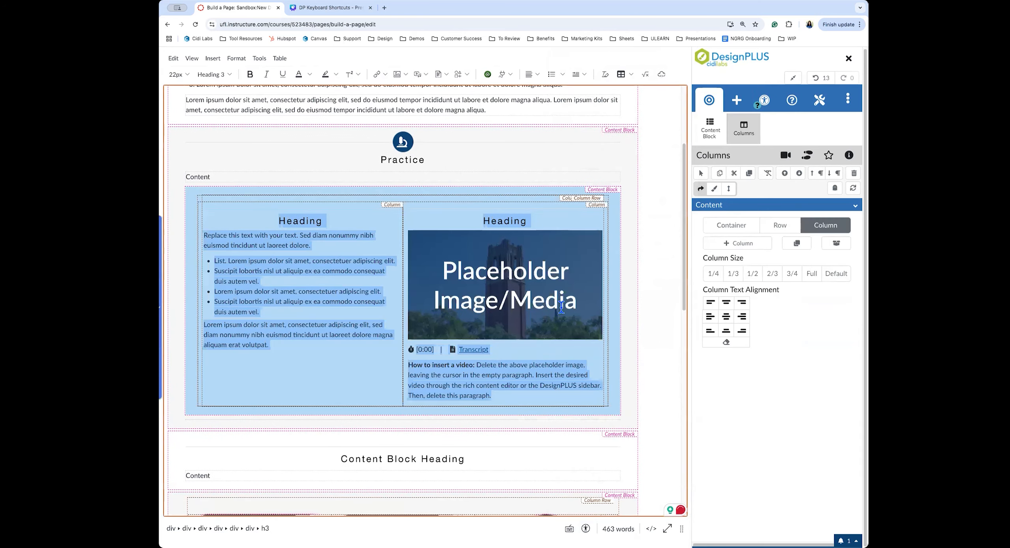
Delete the placeholder image from the snippet's right column
{"action": "left_click", "coordinate": [347, 335]}
{"action": "left_click", "coordinate": [471, 296]}
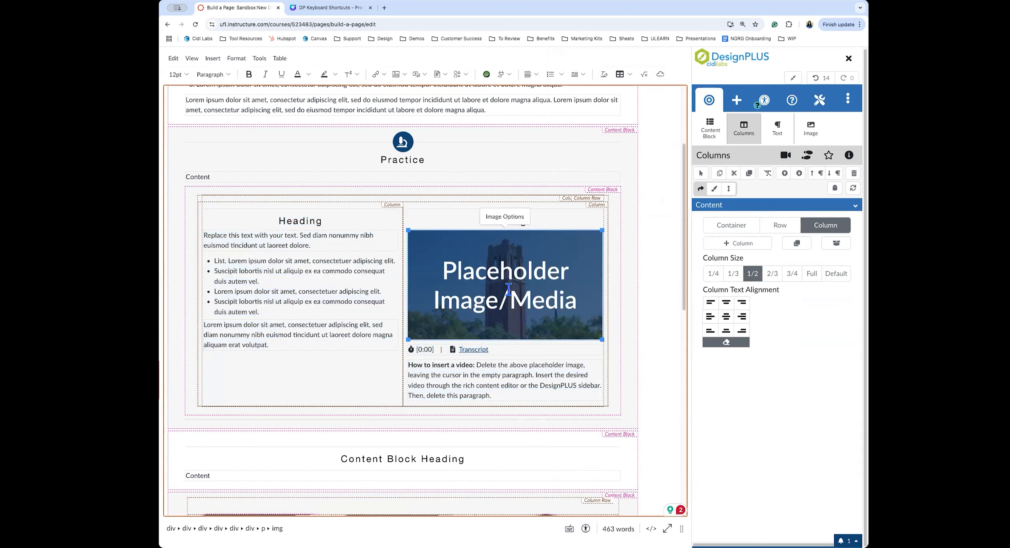
{"action": "left_click", "coordinate": [815, 133]}
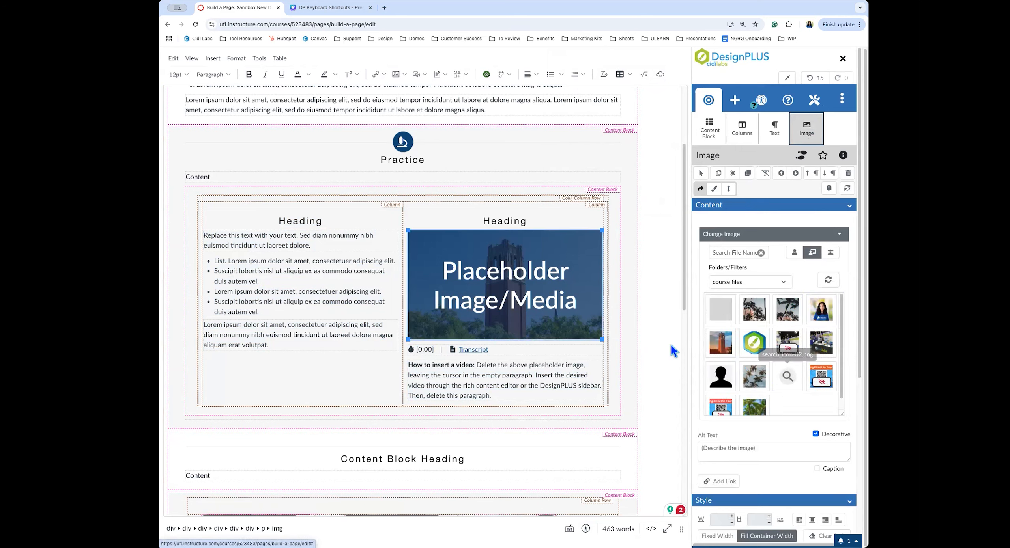
{"action": "left_click", "coordinate": [472, 300]}
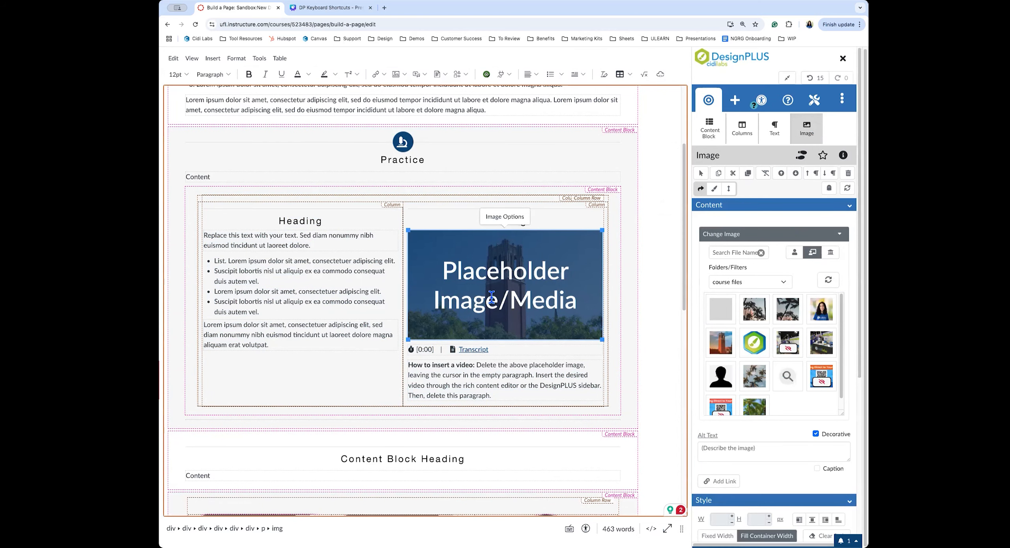
{"action": "key", "text": "Delete"}
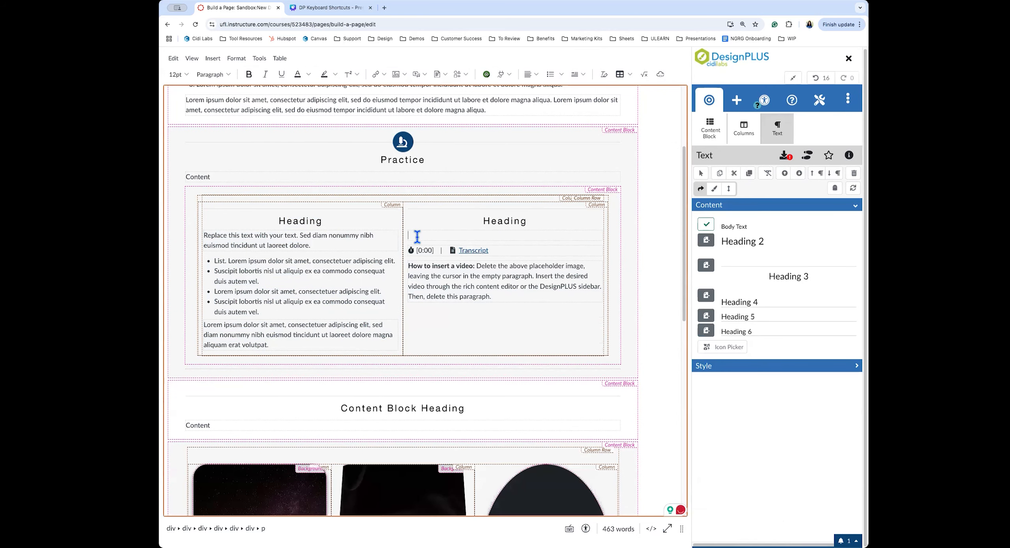
Insert a basic Image via an 'image' search, delete it again, and clear the element search
{"action": "left_click", "coordinate": [736, 100]}
{"action": "double_click", "coordinate": [710, 146]}
{"action": "type", "text": "image"}
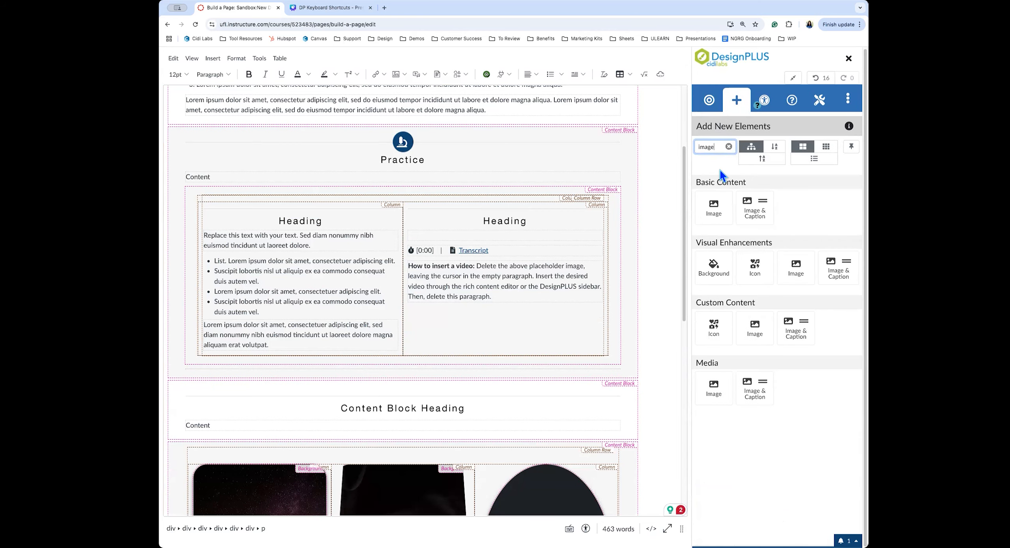
{"action": "left_click", "coordinate": [718, 202]}
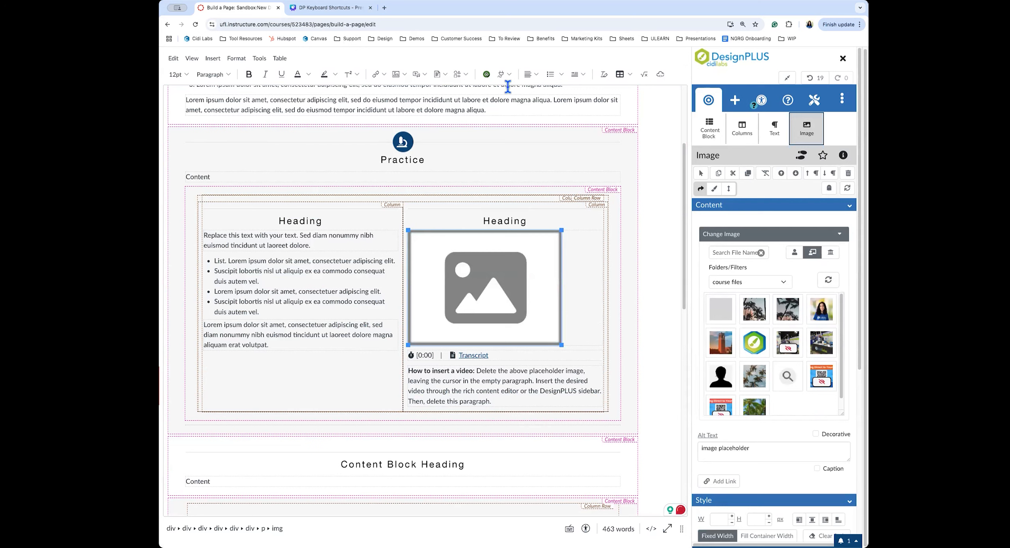
{"action": "left_click", "coordinate": [503, 74]}
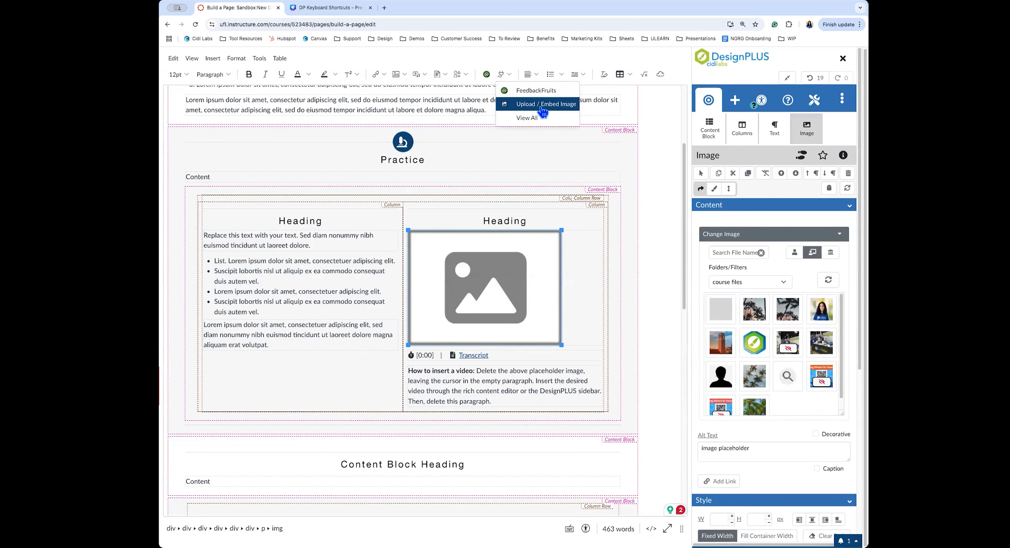
{"action": "left_click", "coordinate": [582, 276]}
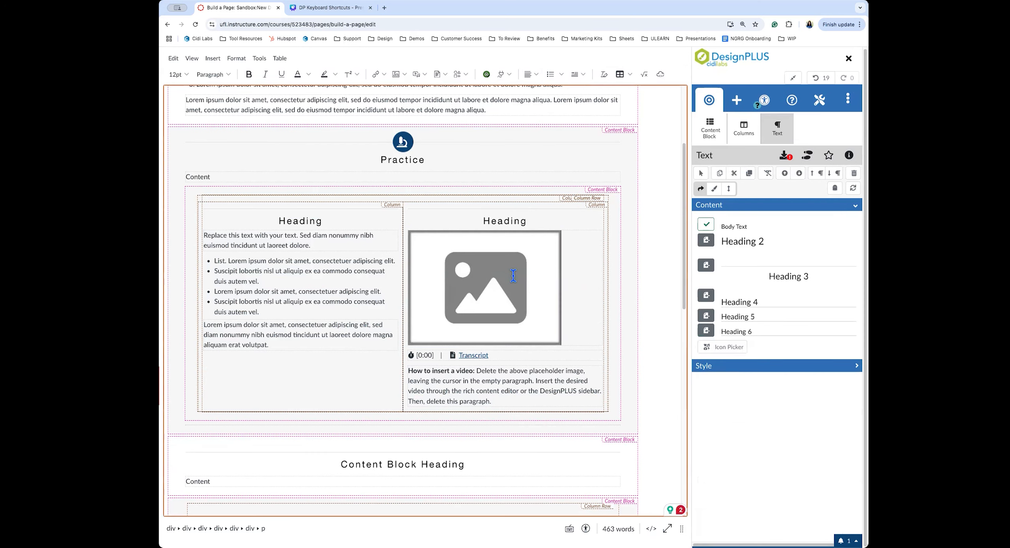
{"action": "key", "text": "Delete"}
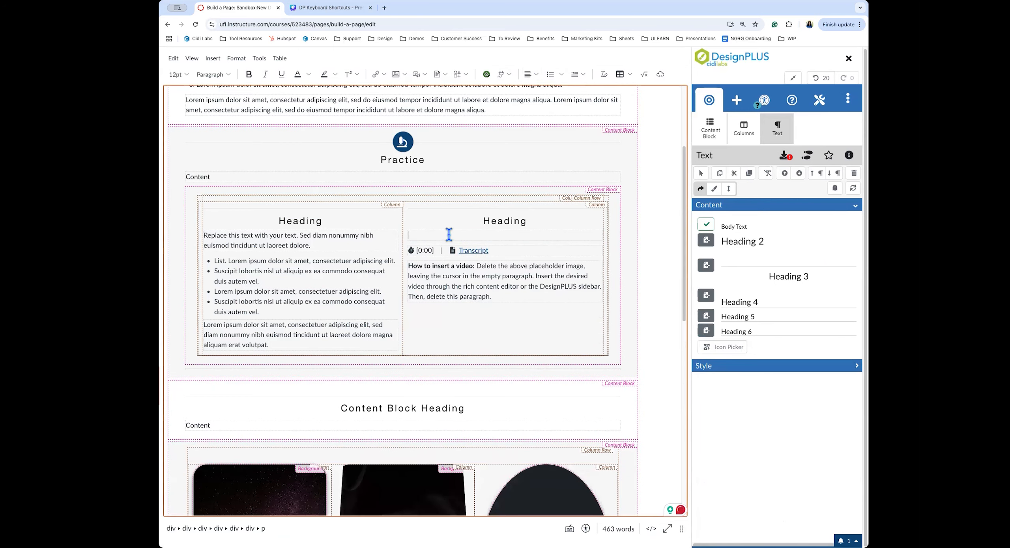
{"action": "left_click", "coordinate": [734, 103]}
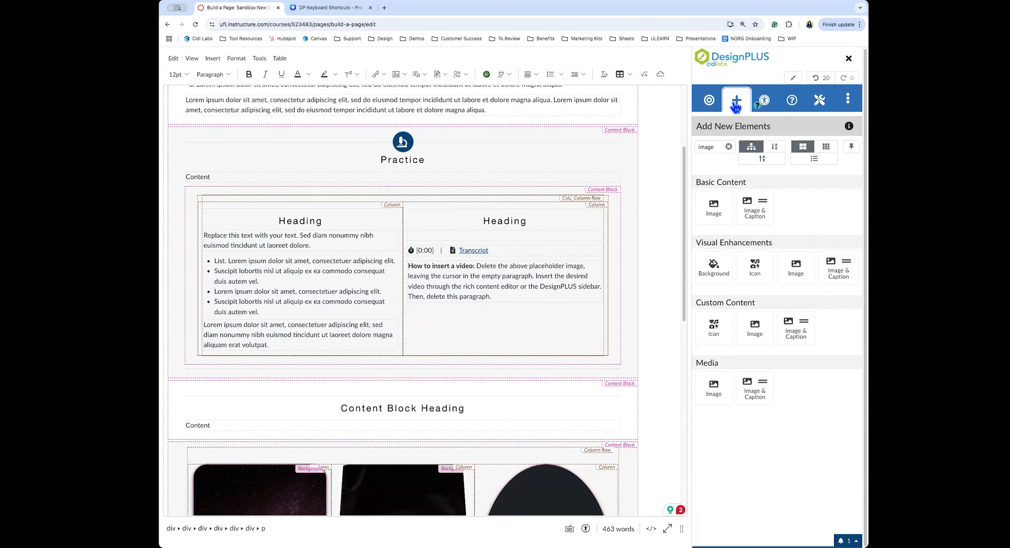
{"action": "left_click", "coordinate": [728, 146]}
Insert an Embed element into the right column with 'em', then undo it
{"action": "type", "text": "embed"}
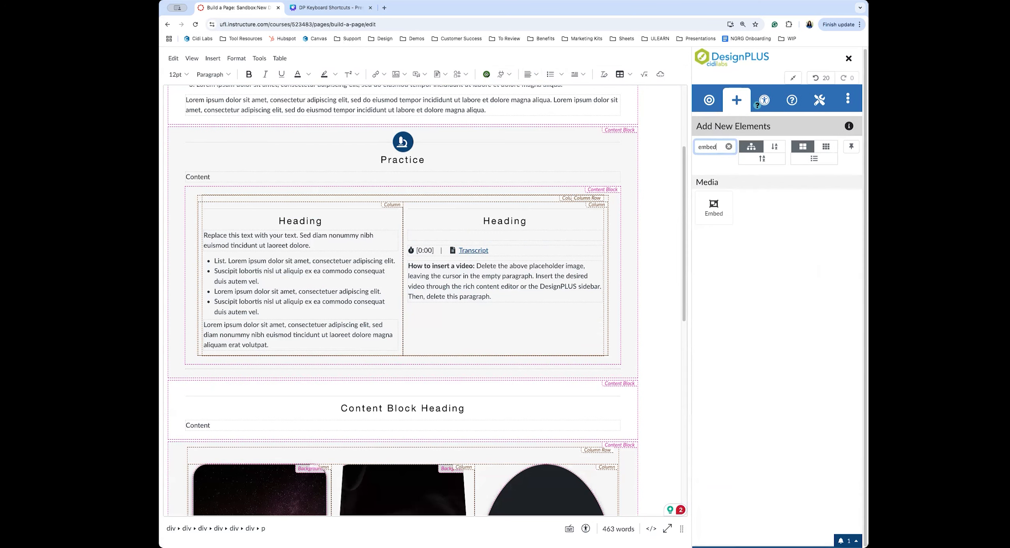
{"action": "left_click", "coordinate": [713, 202]}
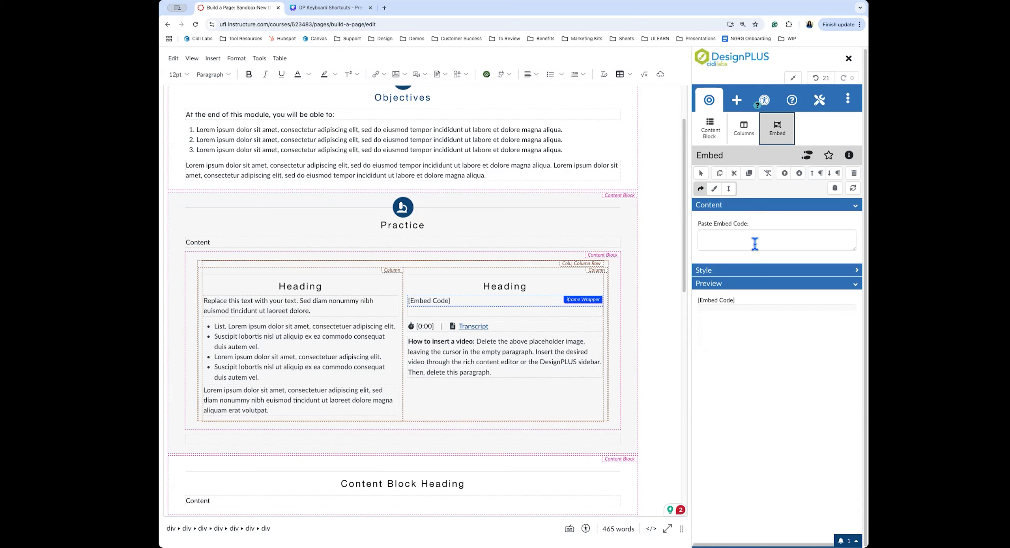
{"action": "left_click", "coordinate": [816, 78]}
Place the cursor in the empty right-column paragraph and bring up the editor's apps list
{"action": "left_click", "coordinate": [457, 301]}
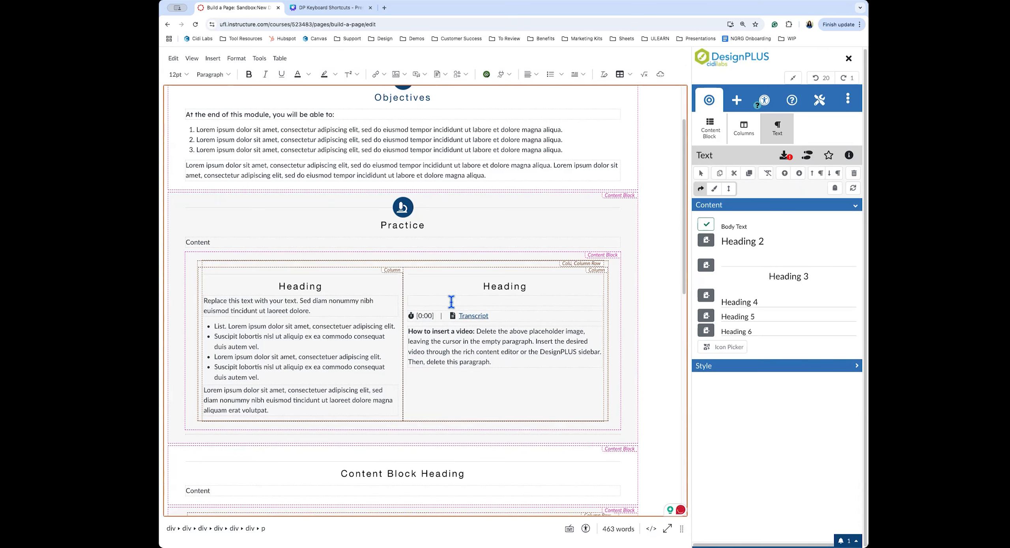
{"action": "left_click", "coordinate": [503, 77]}
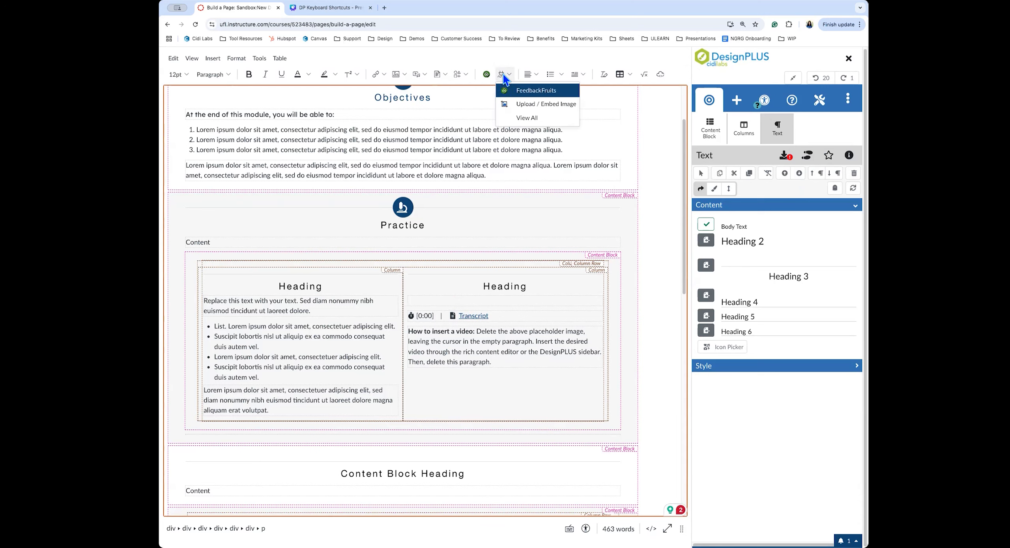
{"action": "left_click", "coordinate": [418, 301]}
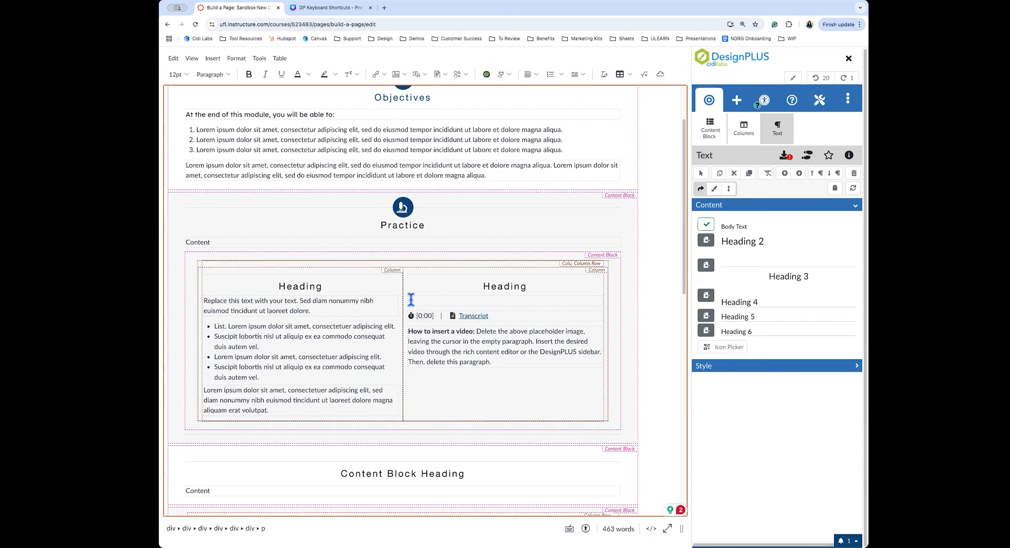
{"action": "left_click", "coordinate": [508, 76]}
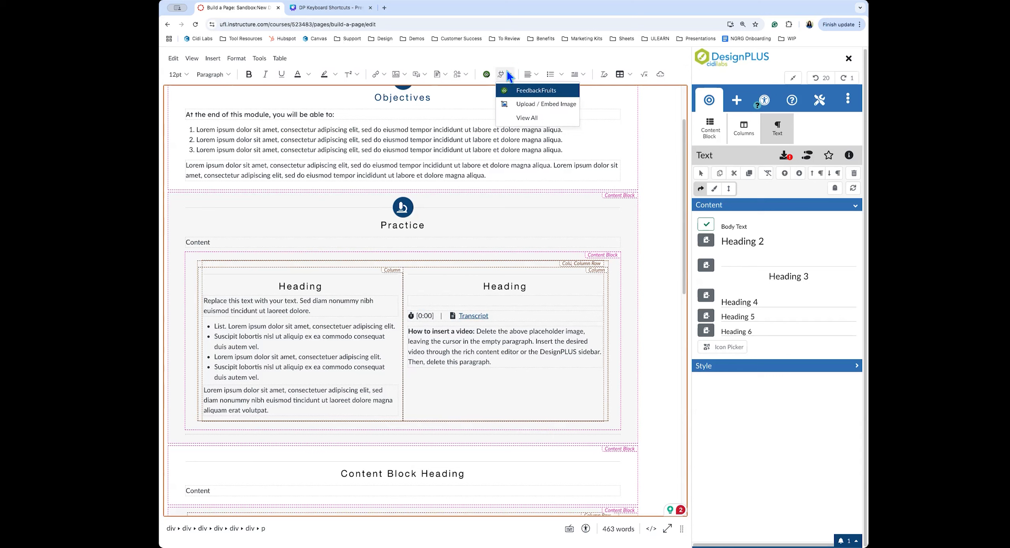
{"action": "left_click", "coordinate": [526, 117]}
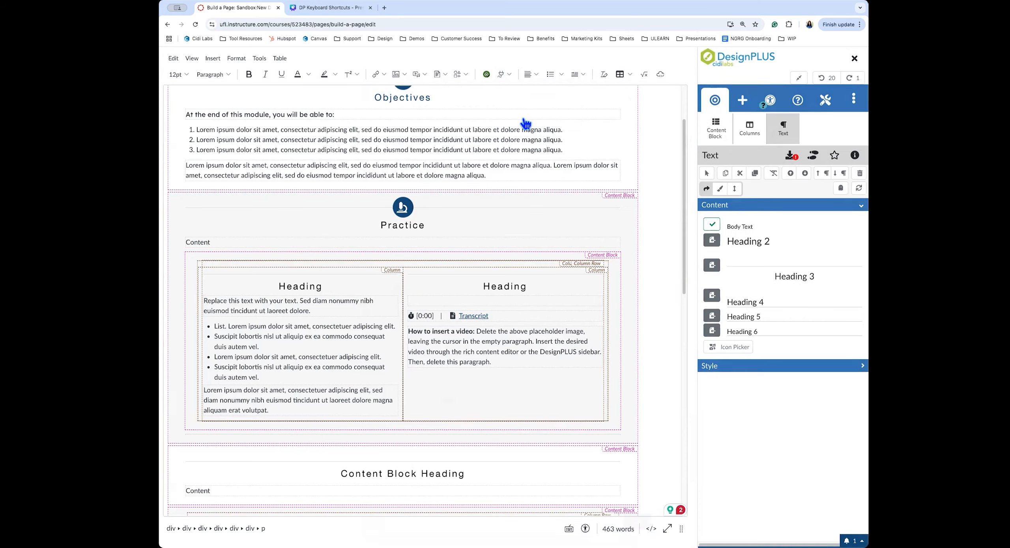
{"action": "left_click", "coordinate": [485, 103]}
{"action": "type", "text": "media"}
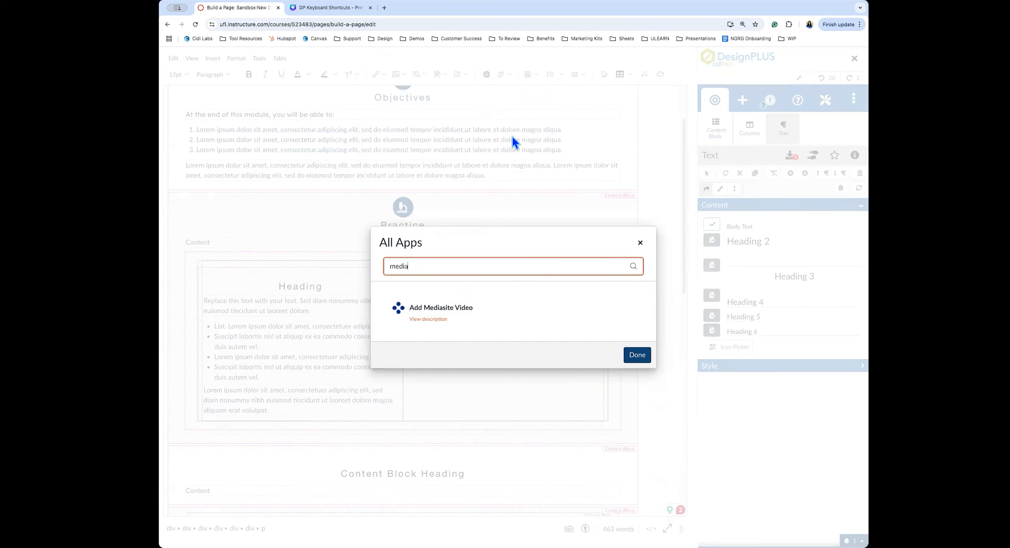
{"action": "left_click", "coordinate": [443, 307]}
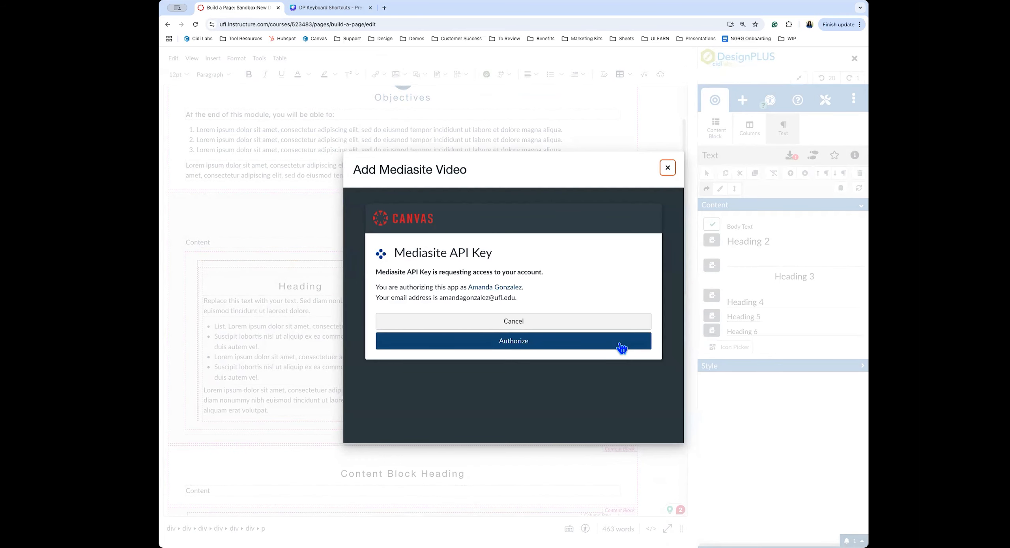
{"action": "left_click", "coordinate": [512, 322]}
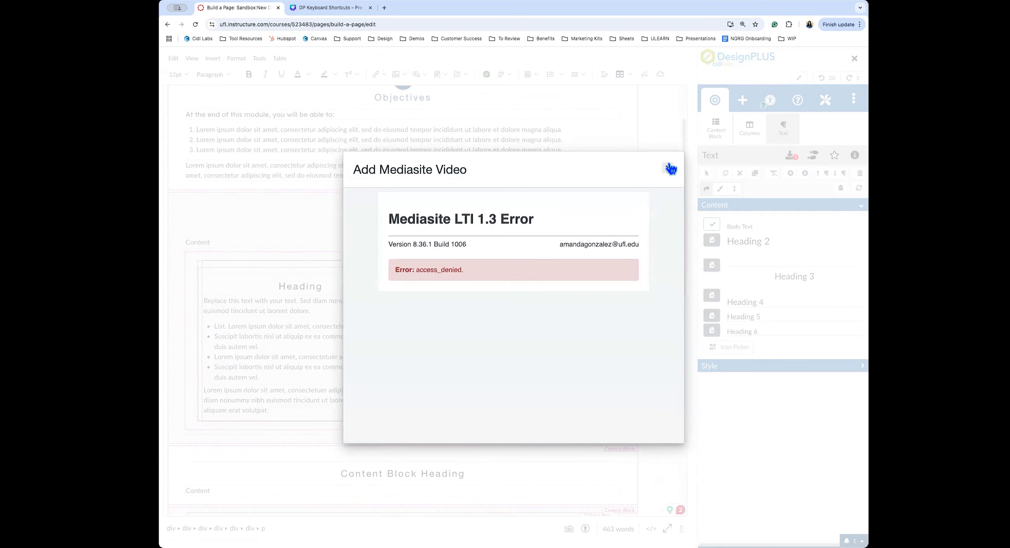
{"action": "left_click", "coordinate": [668, 167]}
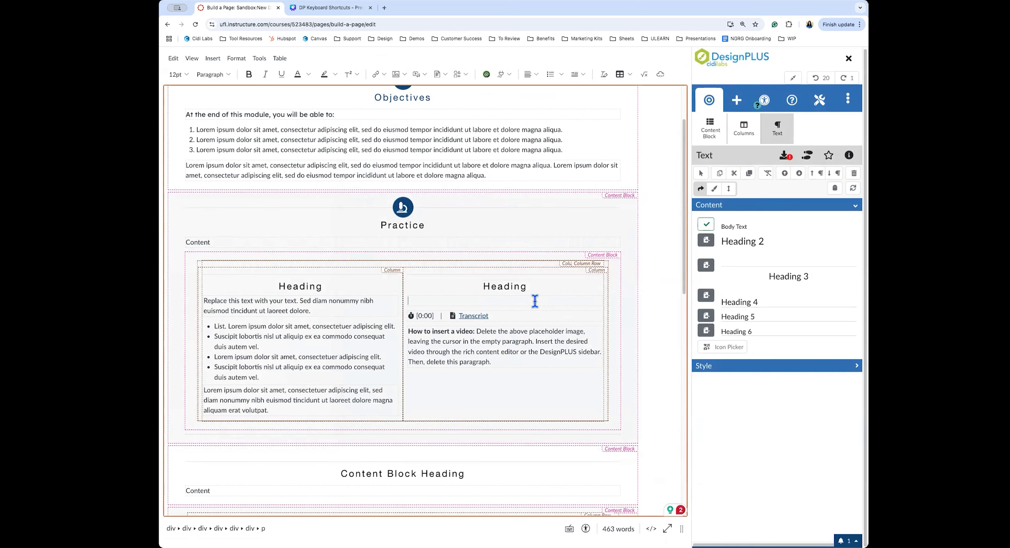
Search the element list for 'snippet' and insert a Snippet into the right column
{"action": "left_click", "coordinate": [737, 105]}
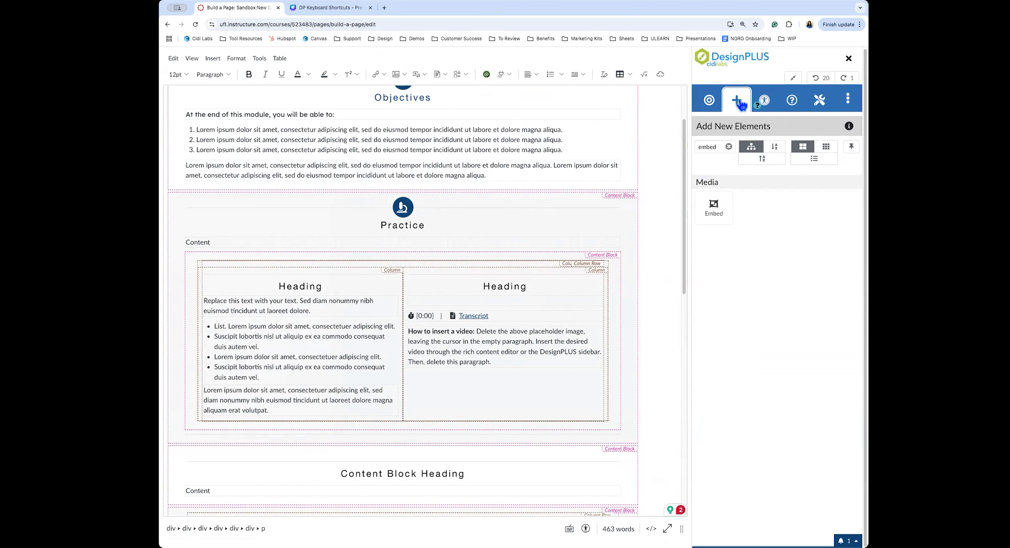
{"action": "left_click", "coordinate": [728, 146]}
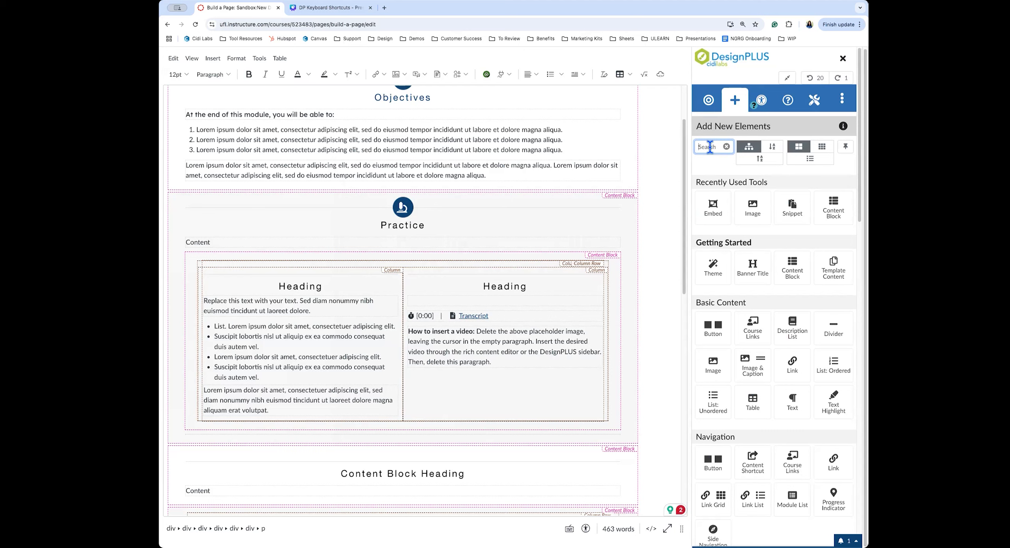
{"action": "type", "text": "snippet"}
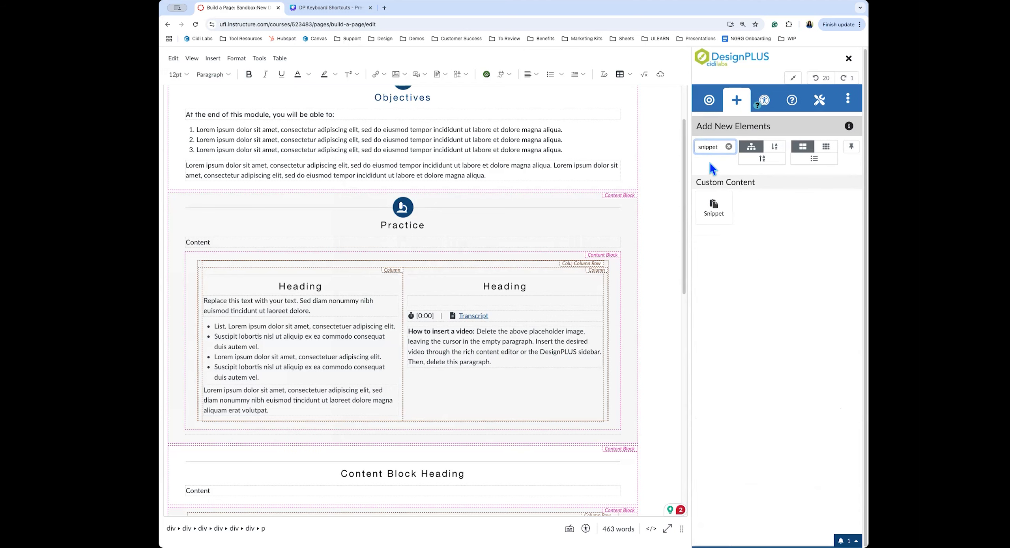
{"action": "left_click", "coordinate": [714, 209]}
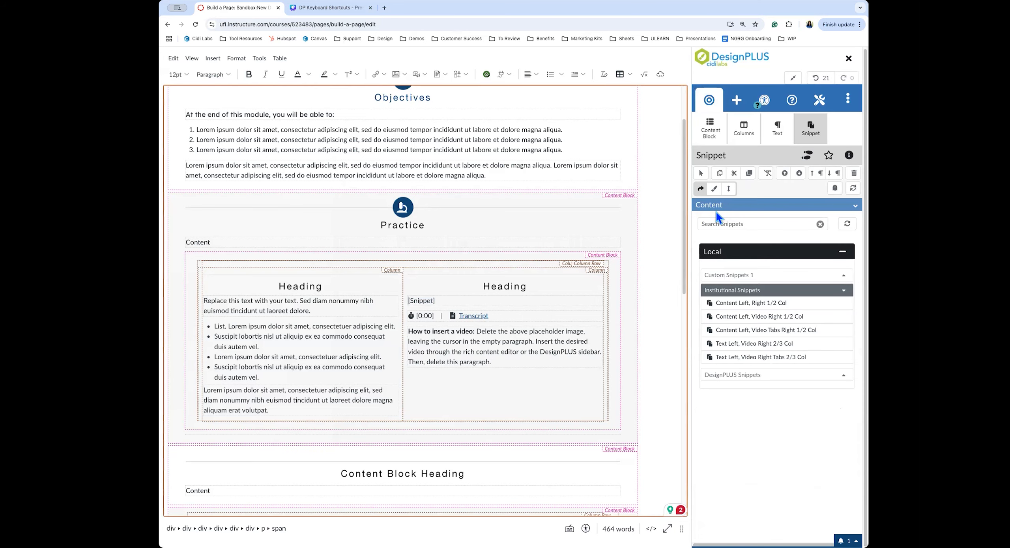
Mark Snippet as a favorite element and clear the search to show all elements
{"action": "left_click", "coordinate": [829, 156]}
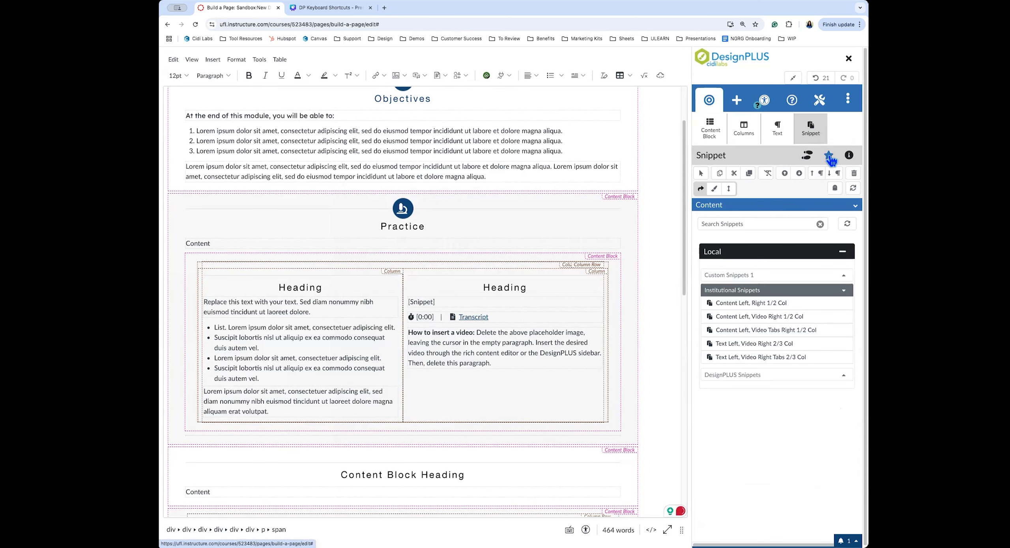
{"action": "left_click", "coordinate": [736, 100]}
{"action": "left_click", "coordinate": [728, 147]}
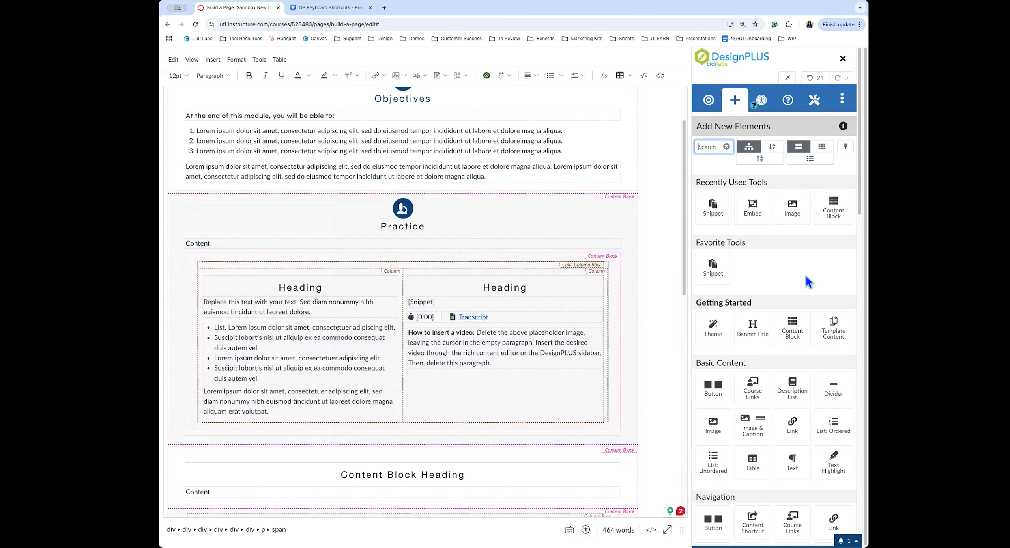
Close the DesignPLUS sidebar and cancel the edits to return to the Build a Page view
{"action": "left_click", "coordinate": [842, 59]}
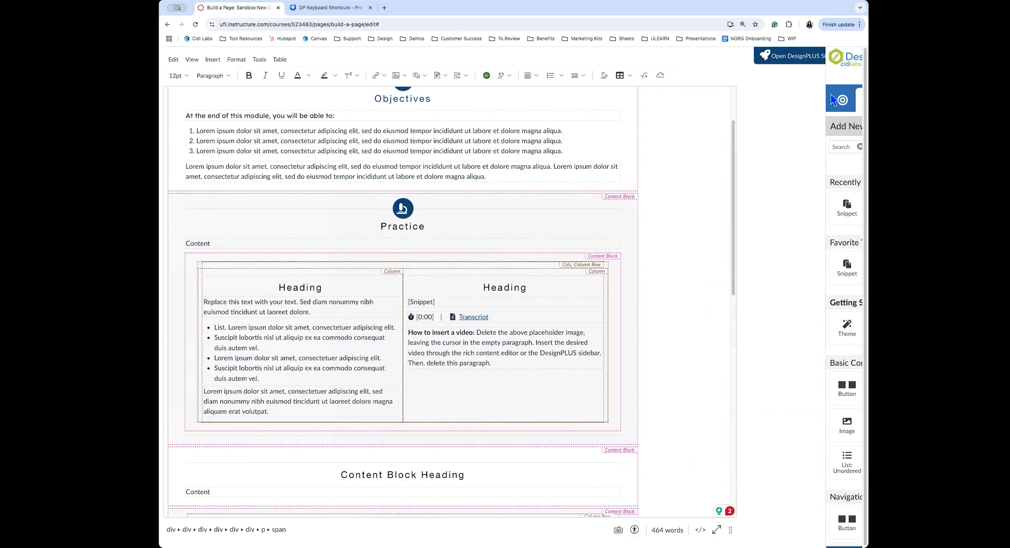
{"action": "left_click", "coordinate": [817, 61]}
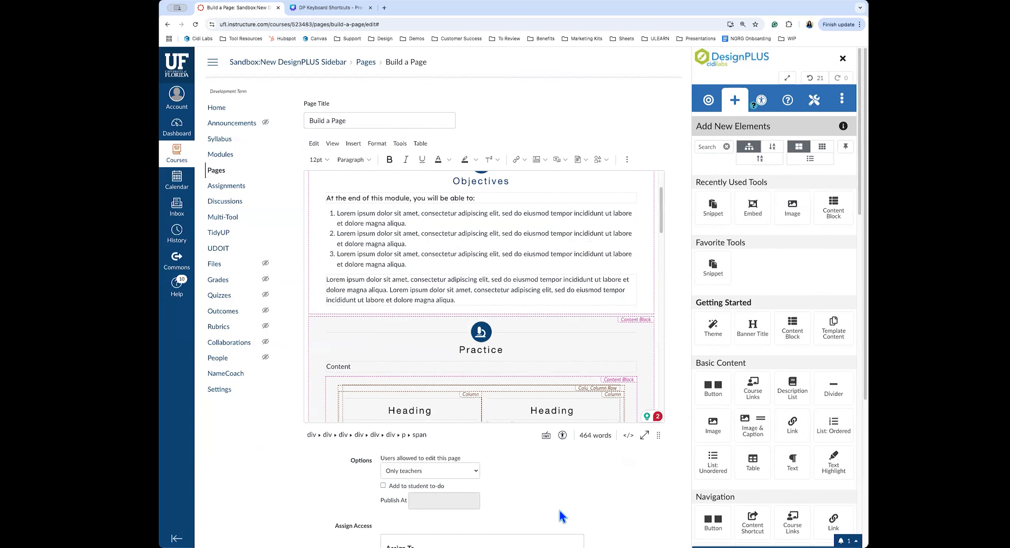
{"action": "left_click", "coordinate": [607, 508]}
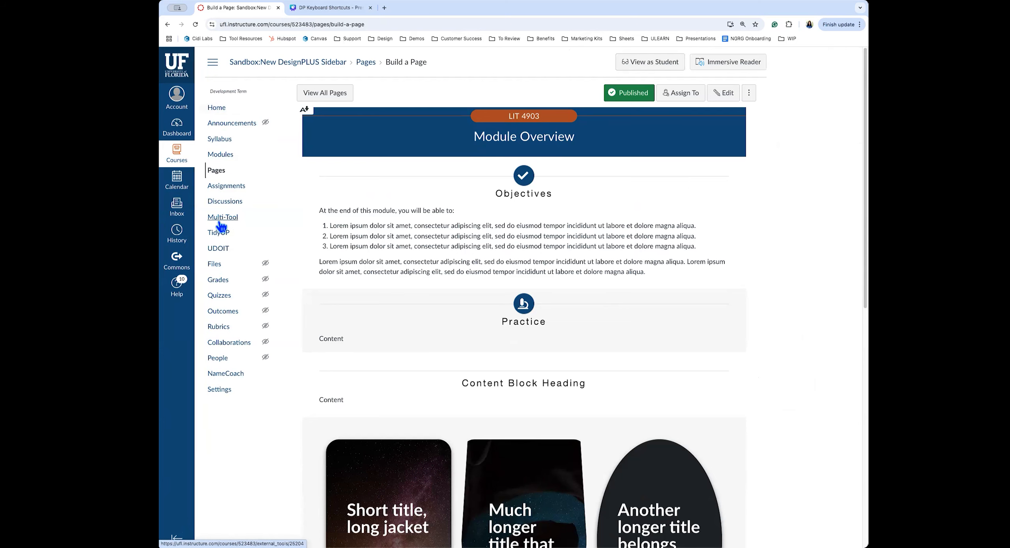
Go through course Settings' Navigation tab and launch Multi-Tool from the course navigation
{"action": "left_click", "coordinate": [222, 393]}
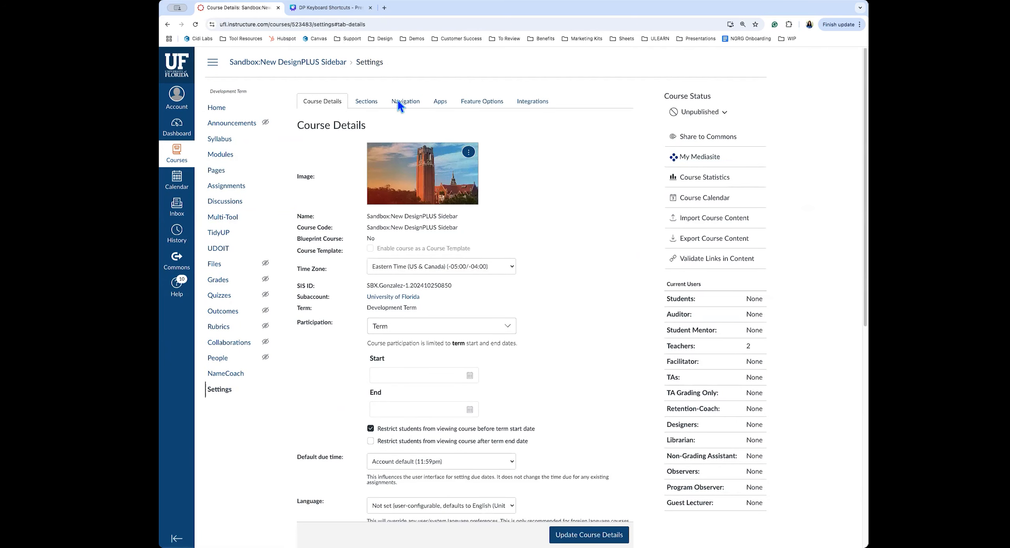
{"action": "left_click", "coordinate": [412, 102]}
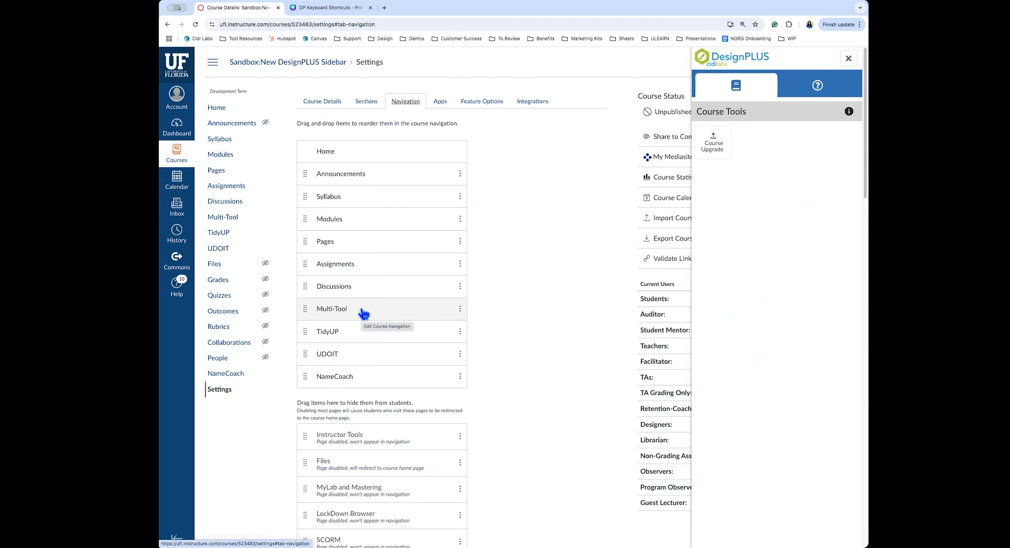
{"action": "left_click", "coordinate": [231, 218]}
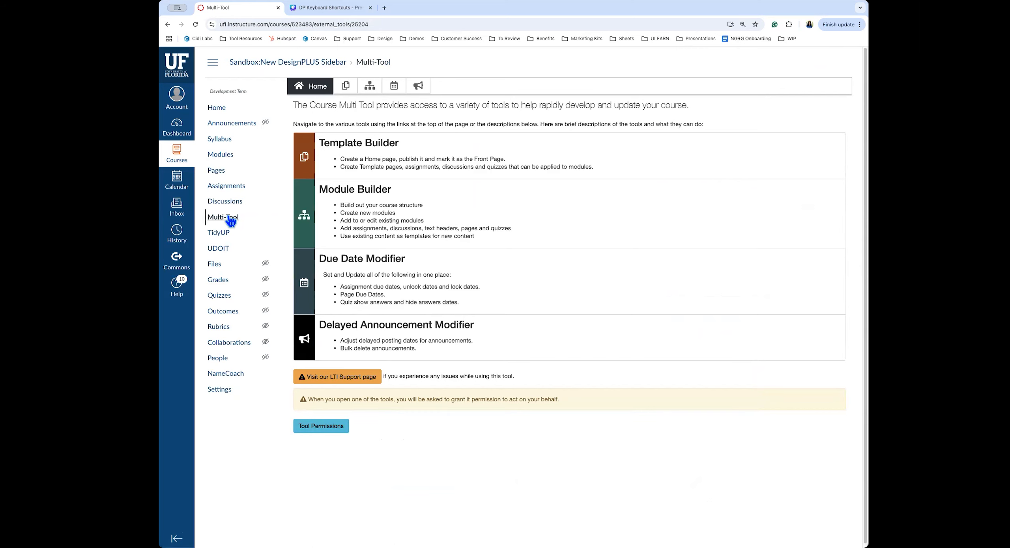
Create a new page template titled 'Module Overview' in Template Builder
{"action": "left_click", "coordinate": [372, 154]}
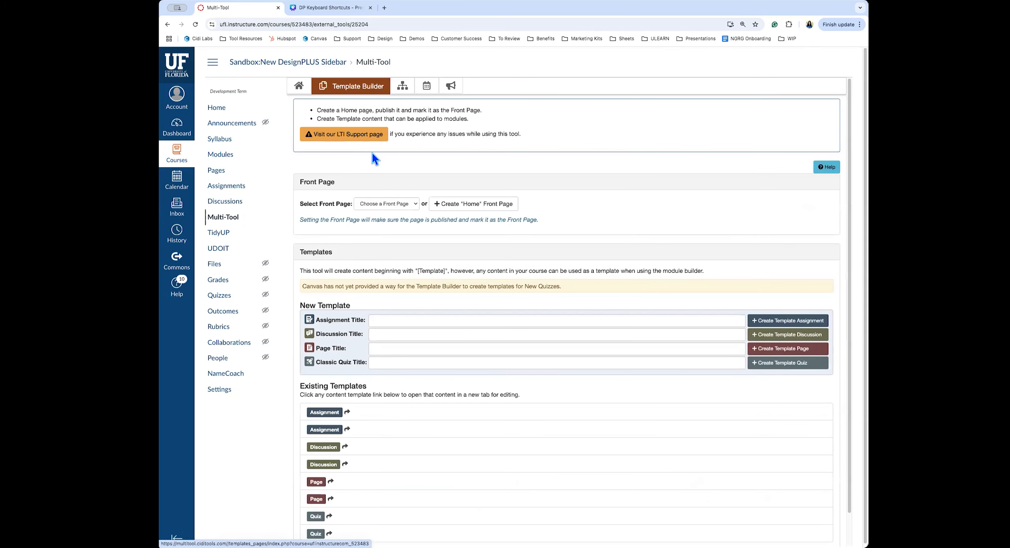
{"action": "scroll", "coordinate": [466, 301], "scroll_direction": "down", "scroll_amount": 2}
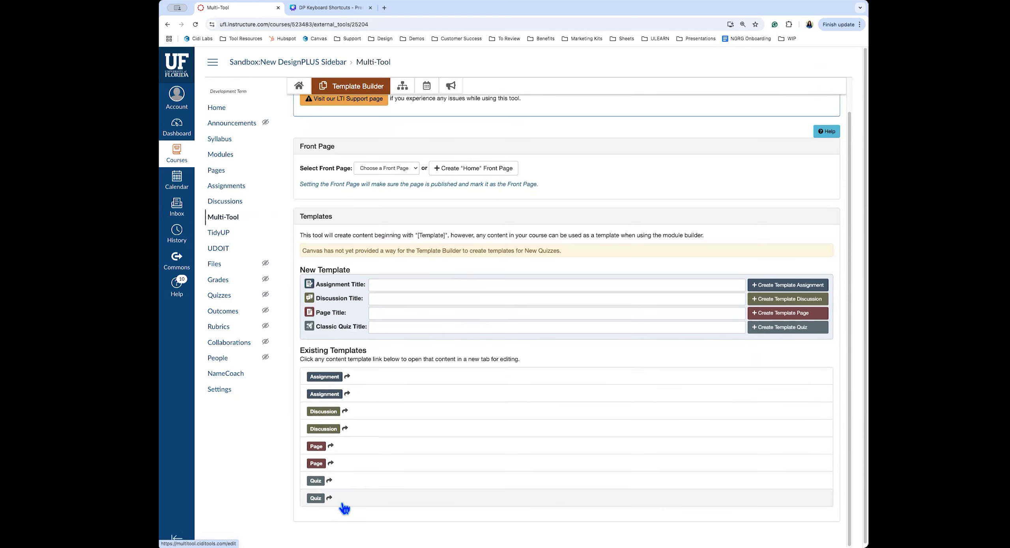
{"action": "left_click", "coordinate": [380, 313]}
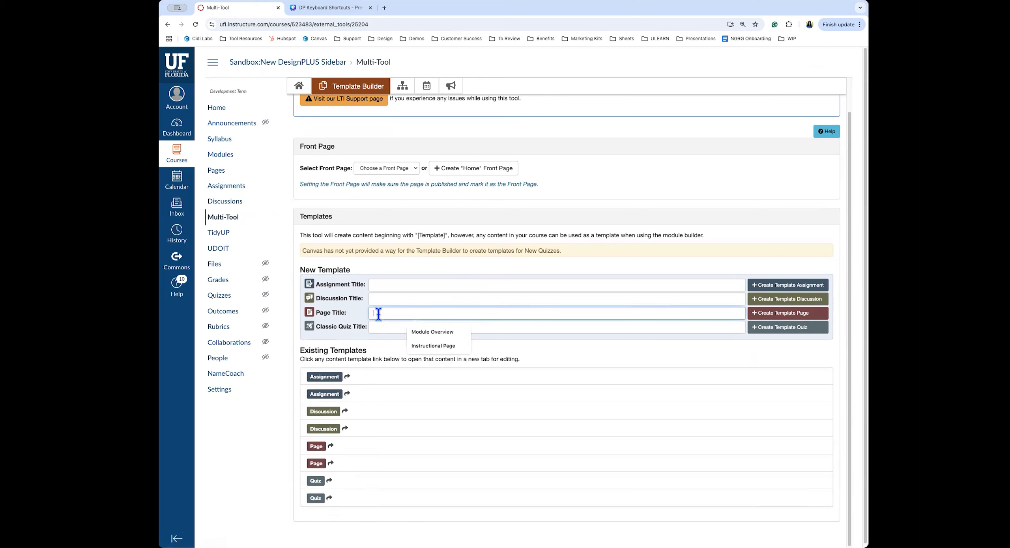
{"action": "left_click", "coordinate": [421, 332]}
{"action": "left_click", "coordinate": [784, 313]}
Revisit the template section, open the first existing template link, and close its 404 tab
{"action": "scroll", "coordinate": [524, 327], "scroll_direction": "down", "scroll_amount": 1}
{"action": "scroll", "coordinate": [523, 327], "scroll_direction": "up", "scroll_amount": 1}
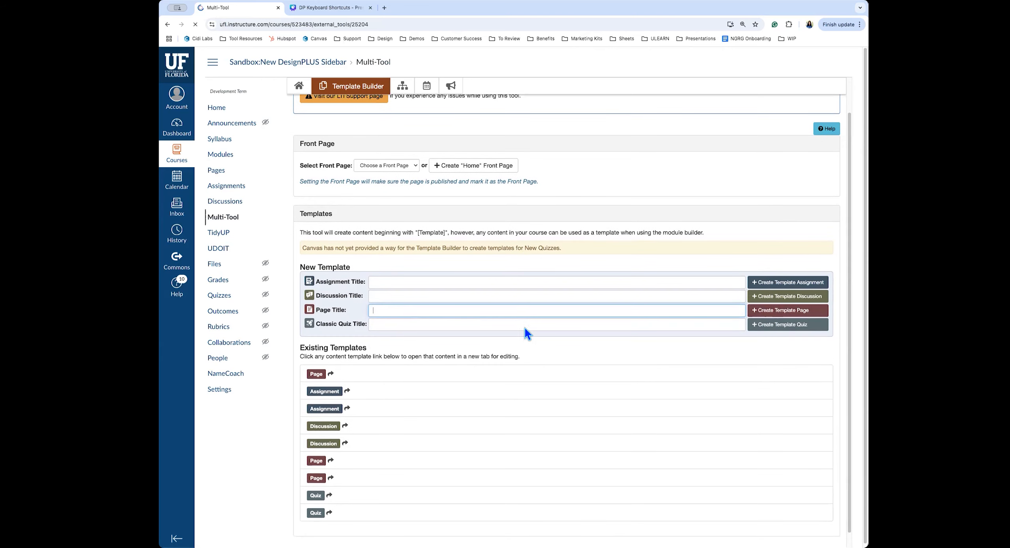
{"action": "left_click", "coordinate": [409, 177]}
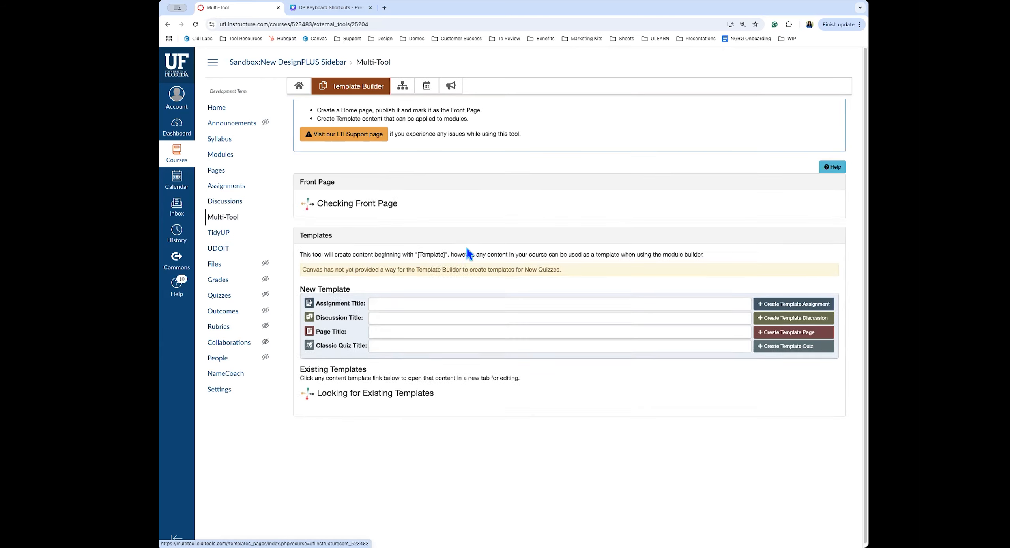
{"action": "scroll", "coordinate": [536, 384], "scroll_direction": "down", "scroll_amount": 1}
{"action": "scroll", "coordinate": [530, 393], "scroll_direction": "up", "scroll_amount": 2}
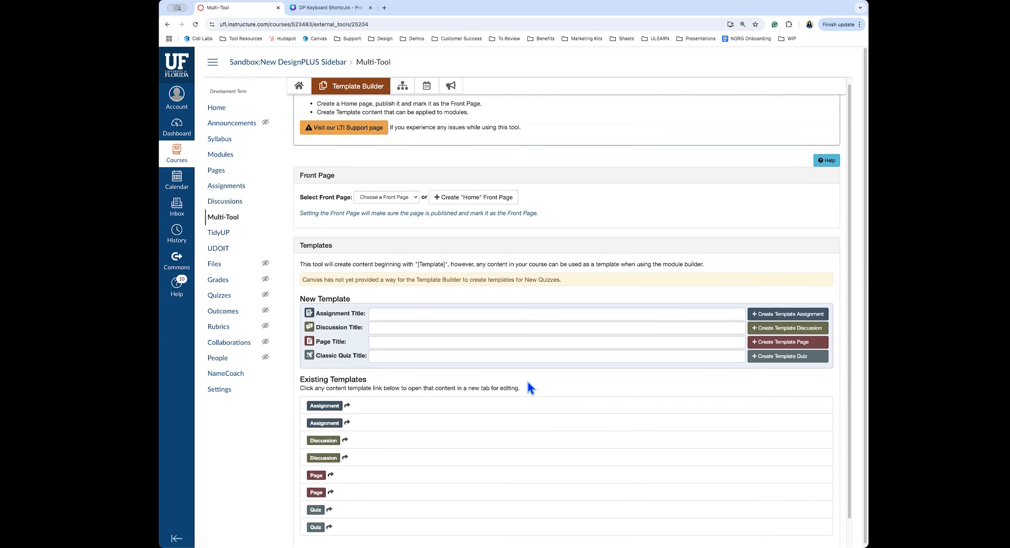
{"action": "left_click", "coordinate": [426, 342]}
{"action": "left_click", "coordinate": [379, 377]}
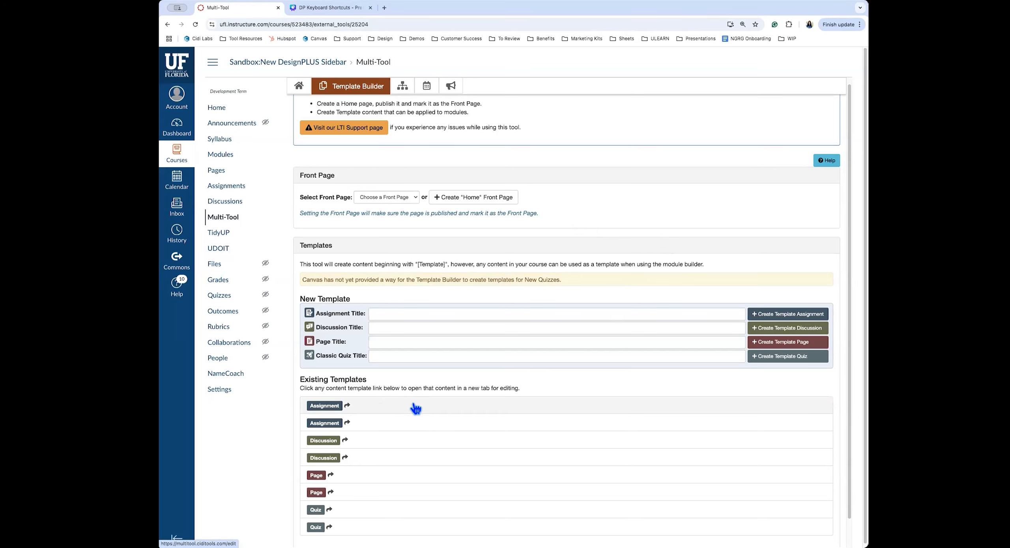
{"action": "left_click", "coordinate": [434, 405]}
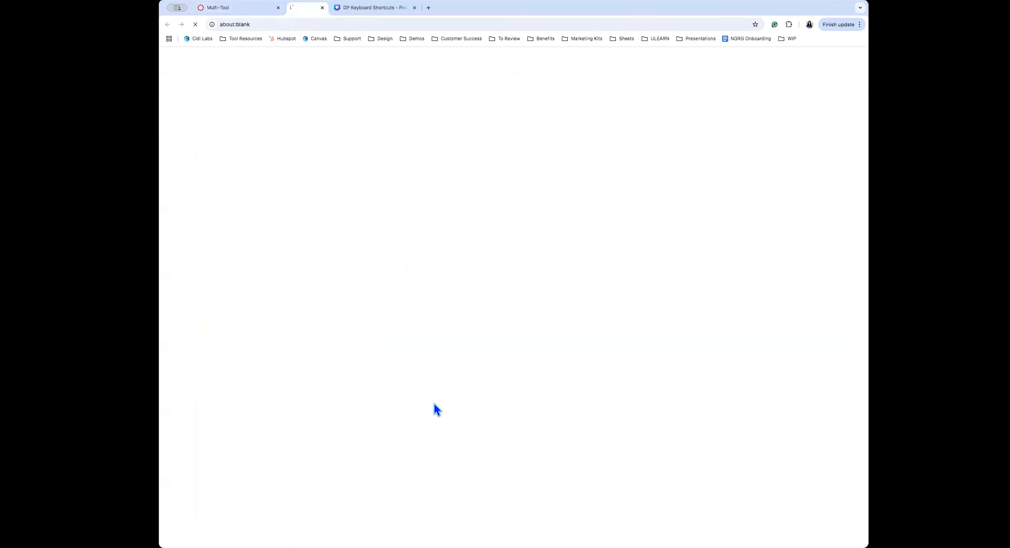
{"action": "left_click", "coordinate": [370, 7]}
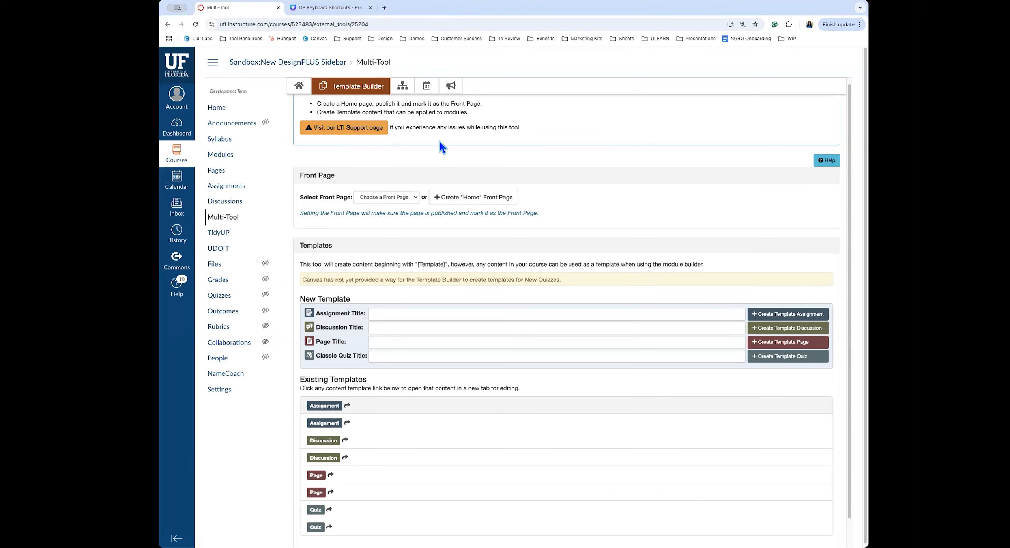
Authorize DesignPLUS access from Module Builder and return to Template Builder
{"action": "left_click", "coordinate": [403, 87]}
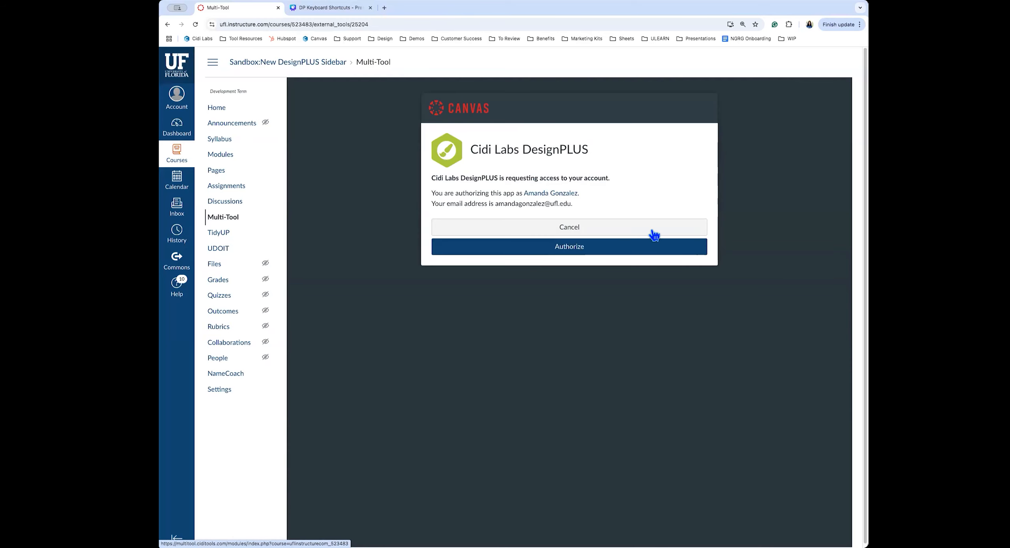
{"action": "left_click", "coordinate": [568, 245]}
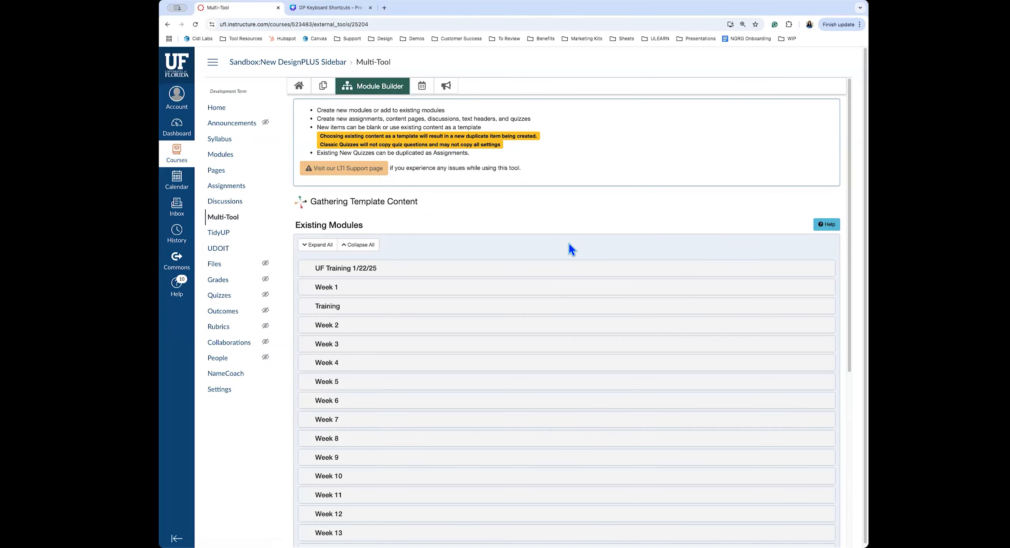
{"action": "left_click", "coordinate": [321, 86]}
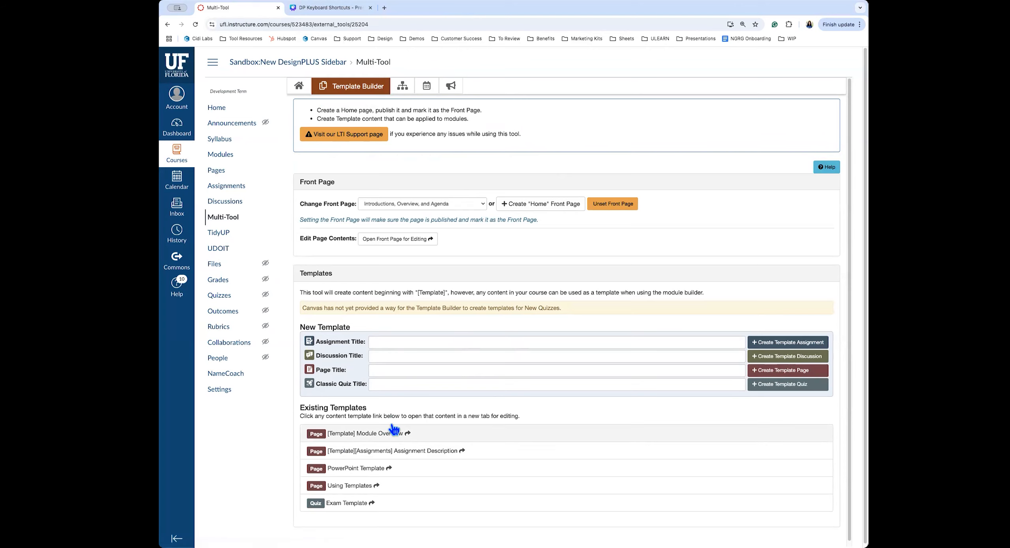
Save the [Template] Module Overview page and close its tab
{"action": "left_click", "coordinate": [365, 433]}
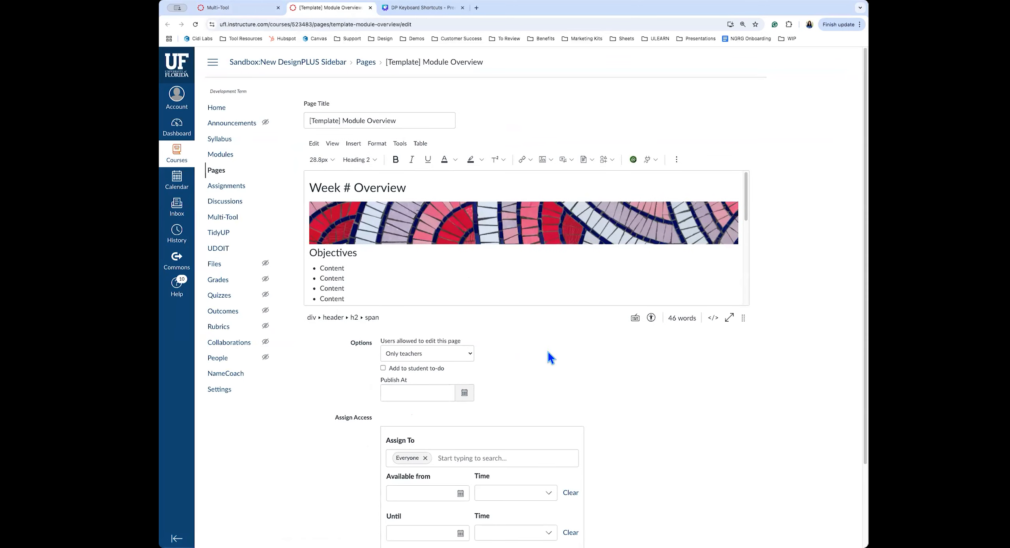
{"action": "left_click_drag", "start_coordinate": [658, 320], "coordinate": [631, 520]}
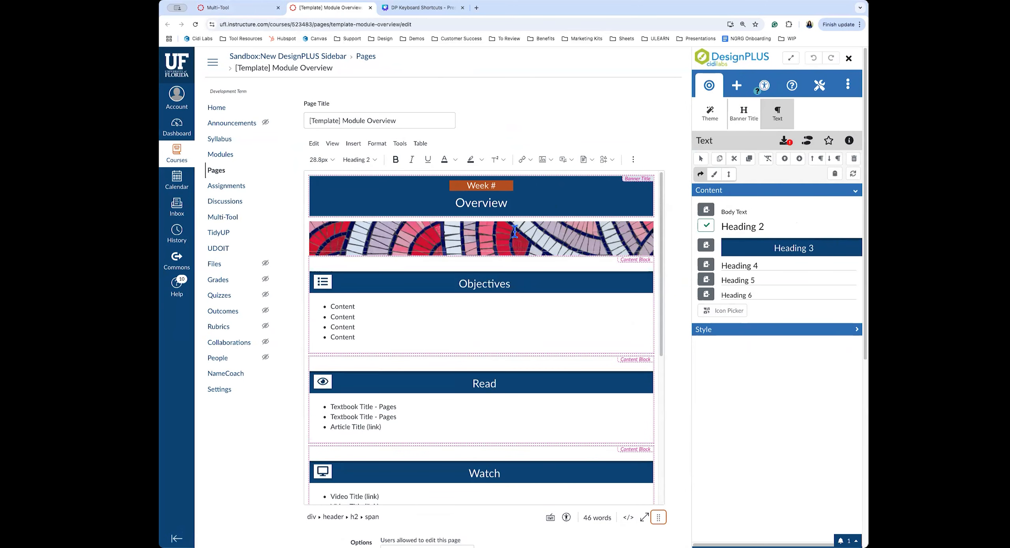
{"action": "scroll", "coordinate": [618, 322], "scroll_direction": "down", "scroll_amount": 5}
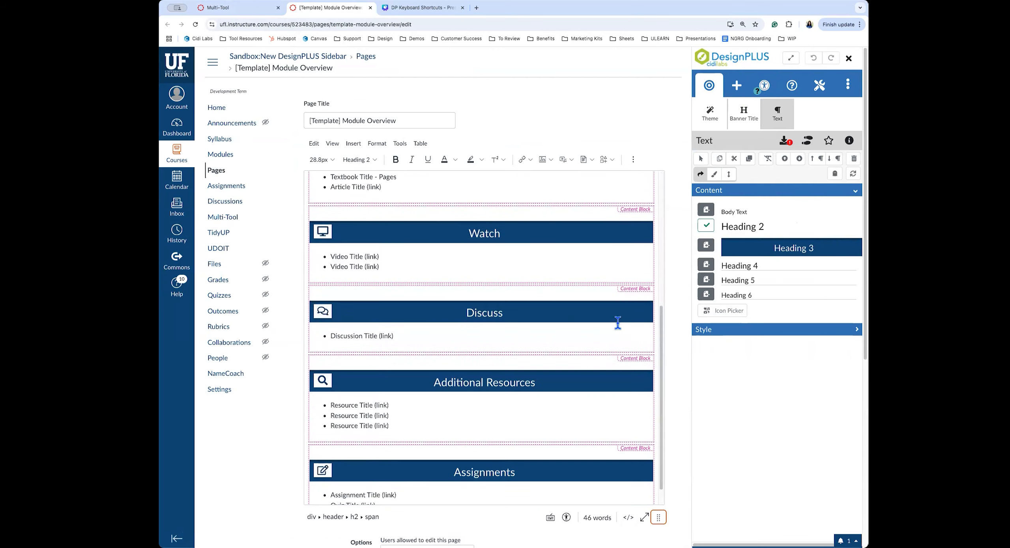
{"action": "scroll", "coordinate": [618, 322], "scroll_direction": "up", "scroll_amount": 7}
{"action": "scroll", "coordinate": [678, 388], "scroll_direction": "down", "scroll_amount": 3}
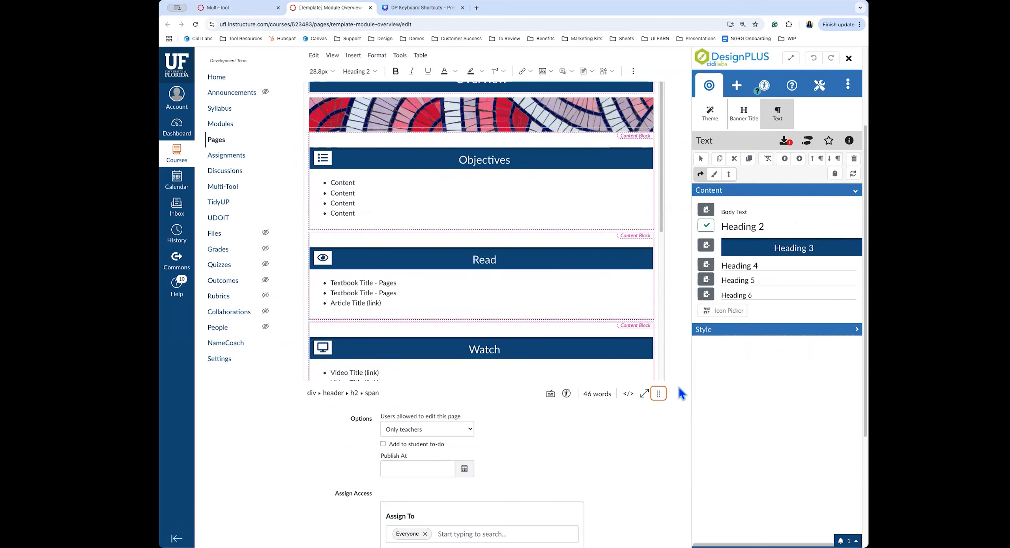
{"action": "scroll", "coordinate": [679, 388], "scroll_direction": "down", "scroll_amount": 4}
{"action": "left_click", "coordinate": [645, 508]}
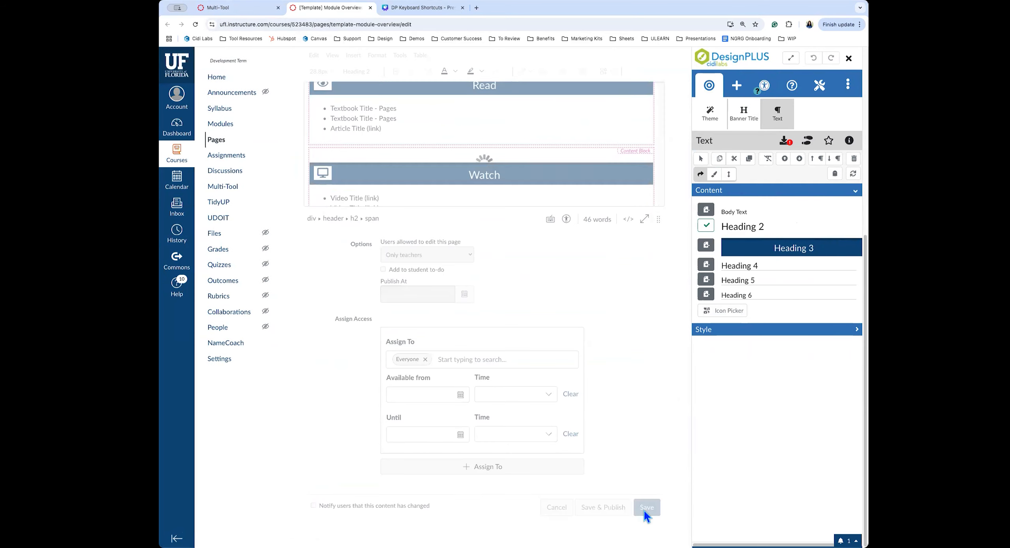
{"action": "left_click", "coordinate": [369, 7]}
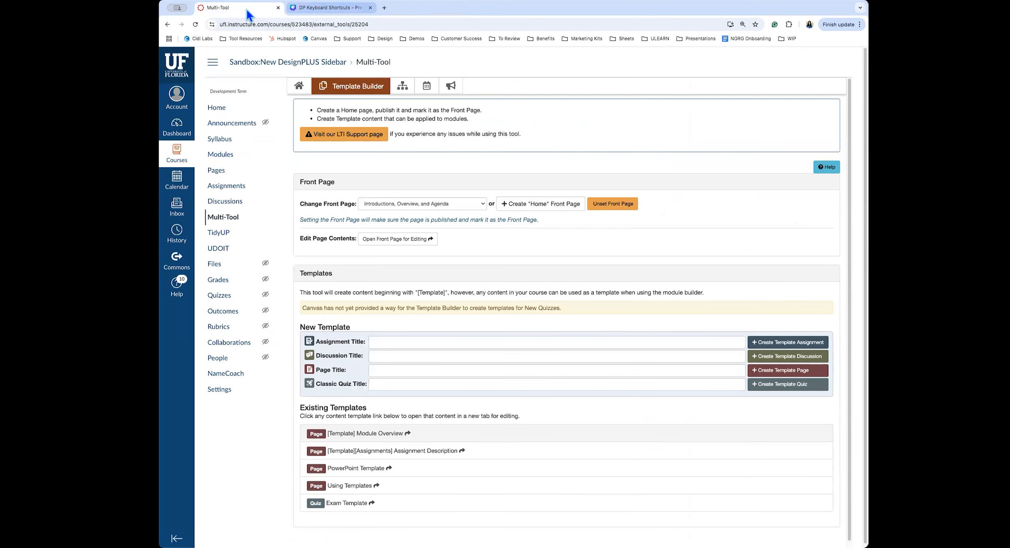
Expand all modules in Module Builder and delete the Week 16 module with its contents
{"action": "left_click", "coordinate": [413, 93]}
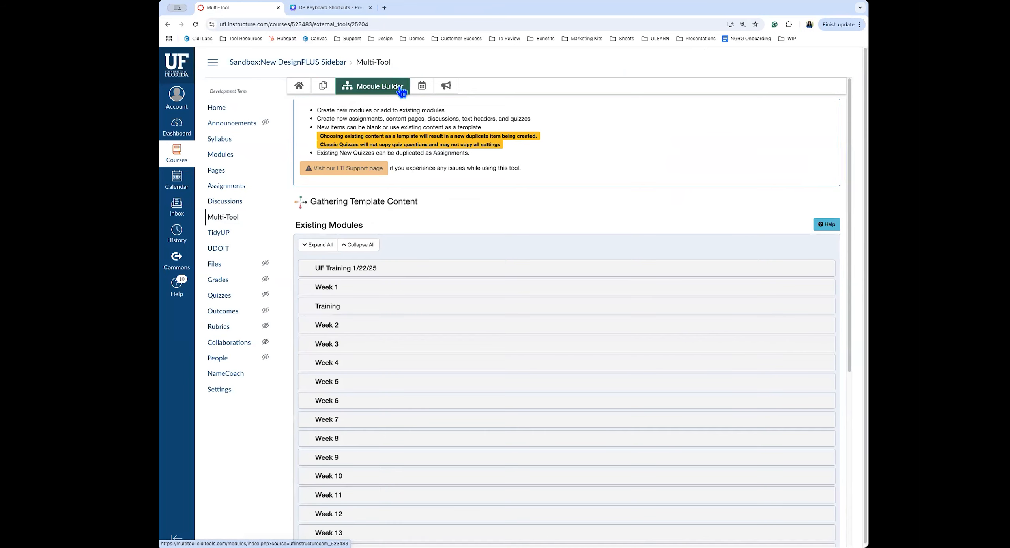
{"action": "scroll", "coordinate": [568, 196], "scroll_direction": "down", "scroll_amount": 1}
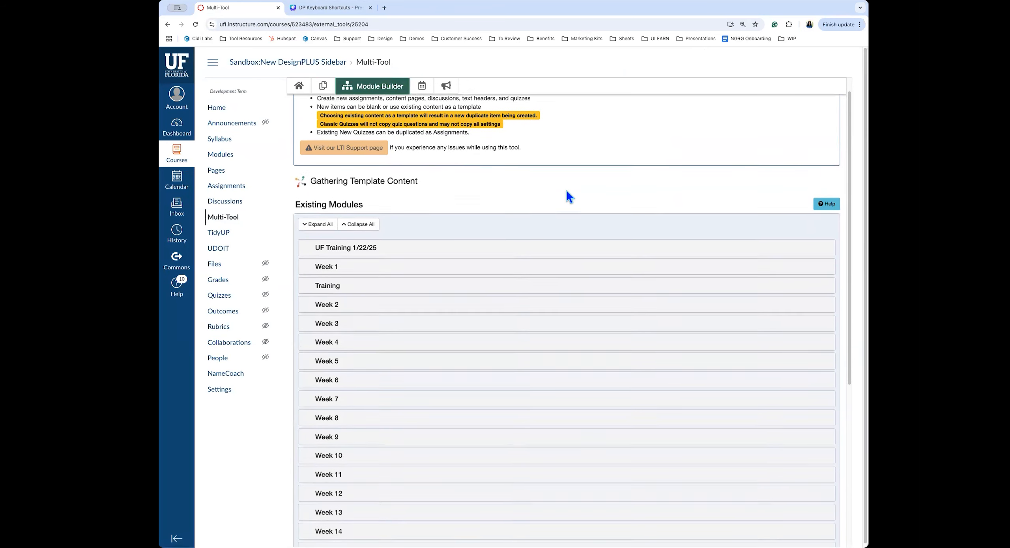
{"action": "scroll", "coordinate": [566, 191], "scroll_direction": "down", "scroll_amount": 3}
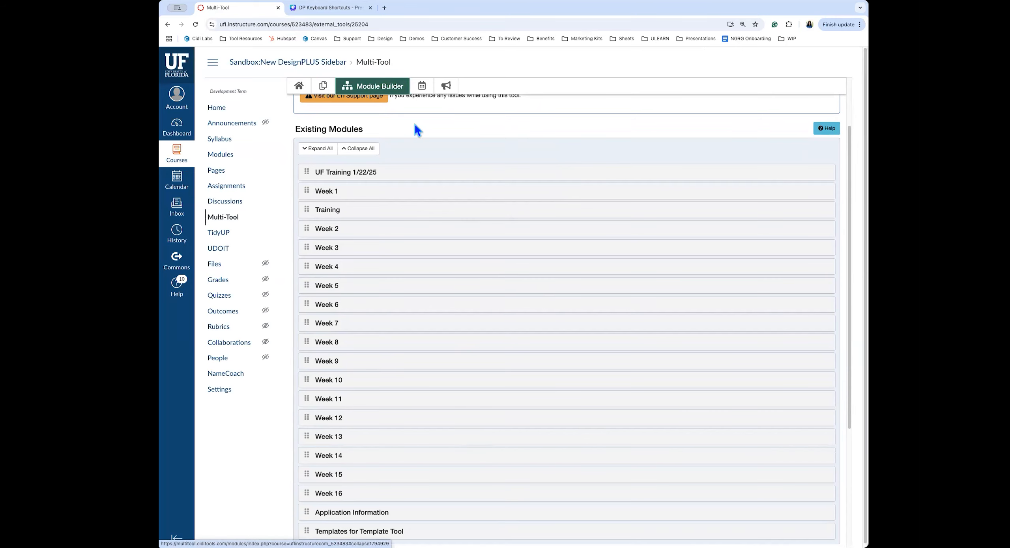
{"action": "left_click", "coordinate": [320, 149]}
{"action": "scroll", "coordinate": [543, 156], "scroll_direction": "down", "scroll_amount": 5}
{"action": "scroll", "coordinate": [579, 250], "scroll_direction": "down", "scroll_amount": 20}
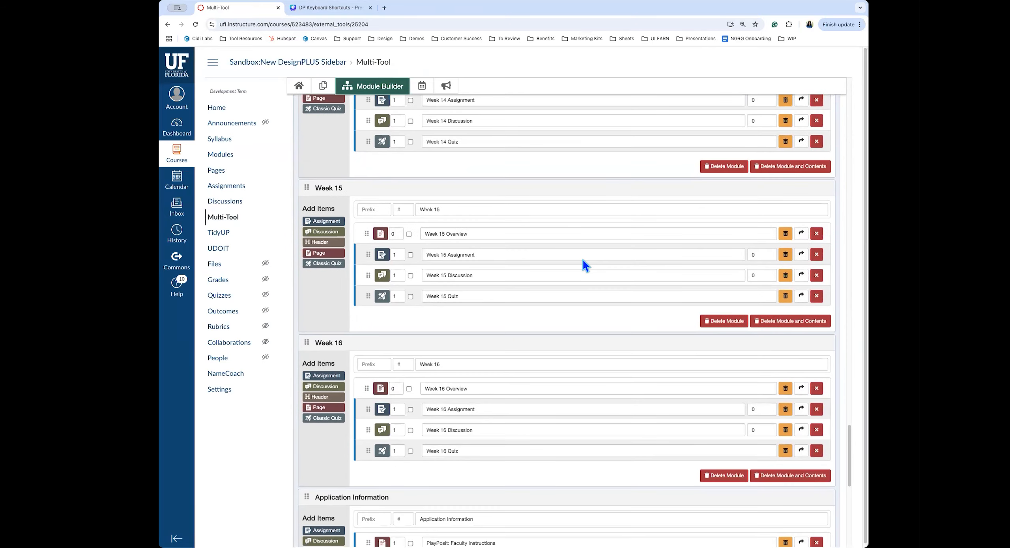
{"action": "scroll", "coordinate": [582, 261], "scroll_direction": "down", "scroll_amount": 4}
{"action": "scroll", "coordinate": [582, 260], "scroll_direction": "up", "scroll_amount": 1}
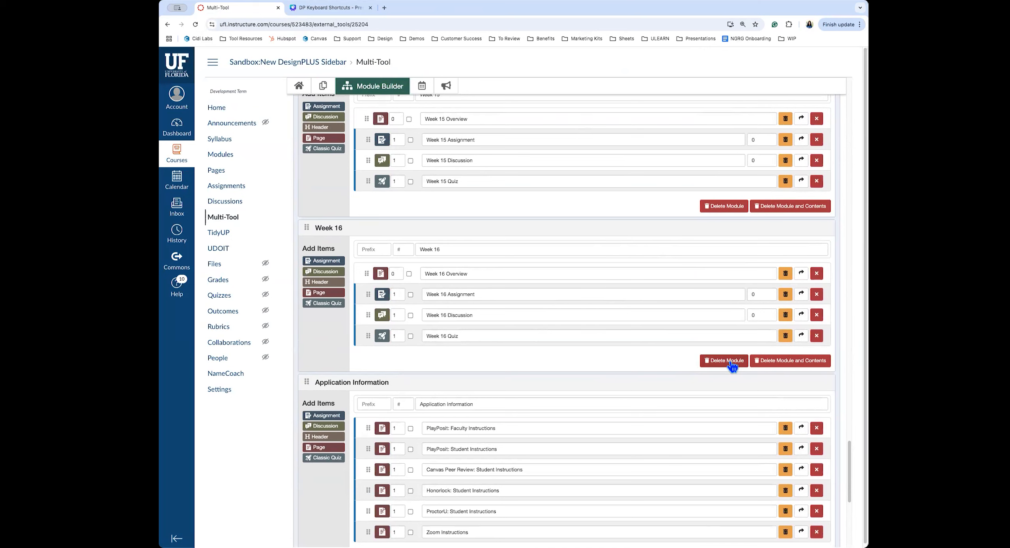
{"action": "left_click", "coordinate": [798, 361]}
{"action": "left_click", "coordinate": [575, 157]}
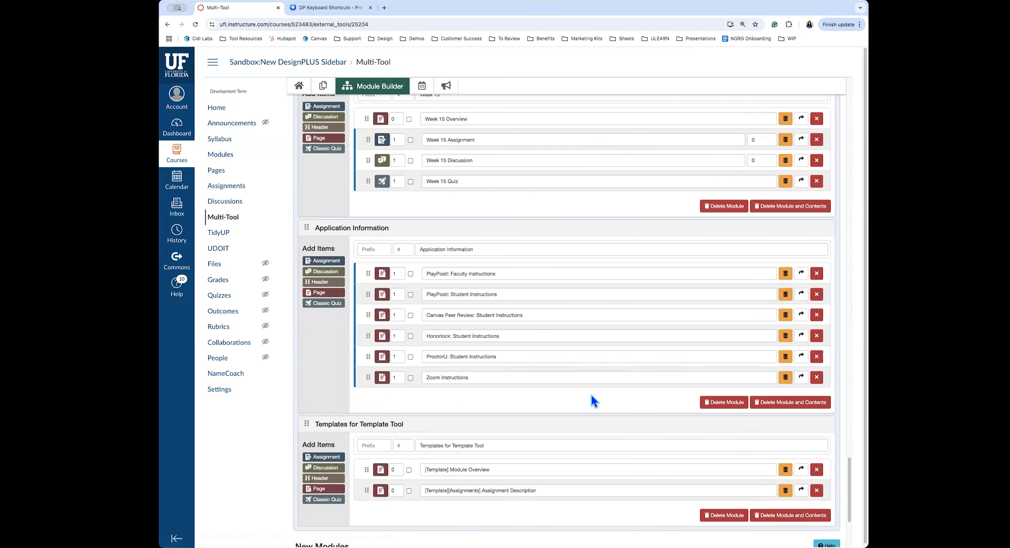
Set the new module pattern to prefix Week, 3 modules, starting number 16
{"action": "scroll", "coordinate": [592, 396], "scroll_direction": "down", "scroll_amount": 4}
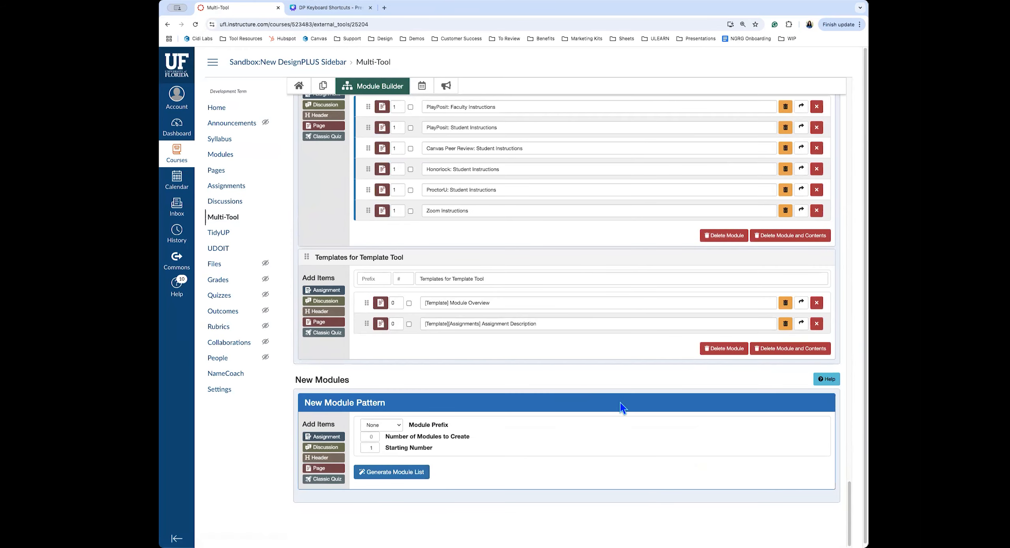
{"action": "scroll", "coordinate": [561, 391], "scroll_direction": "up", "scroll_amount": 4}
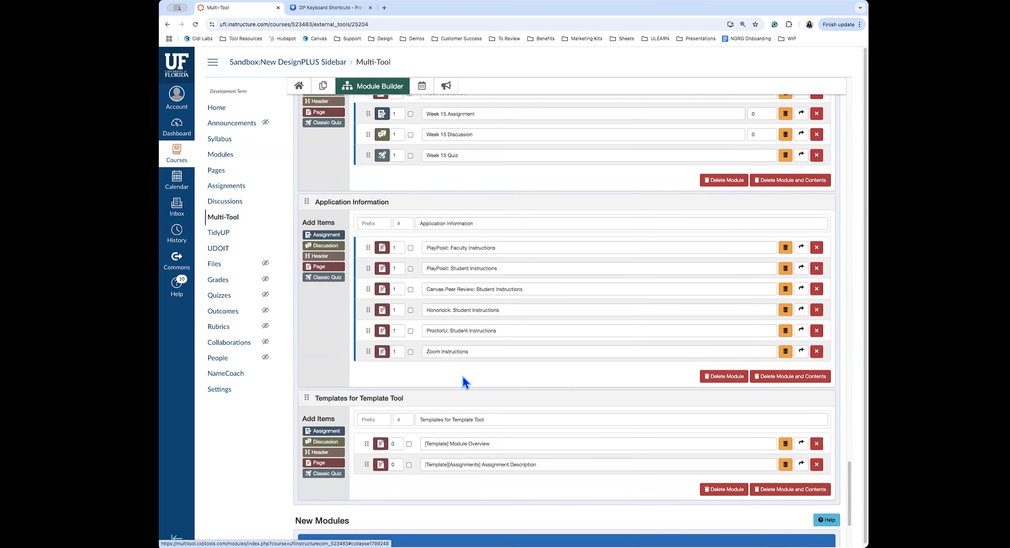
{"action": "scroll", "coordinate": [510, 375], "scroll_direction": "up", "scroll_amount": 3}
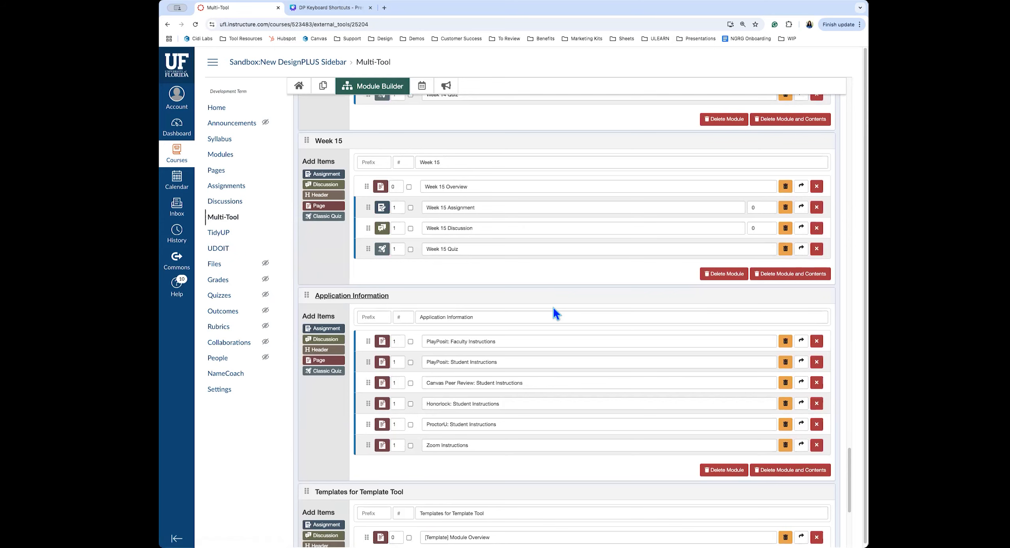
{"action": "scroll", "coordinate": [561, 295], "scroll_direction": "down", "scroll_amount": 3}
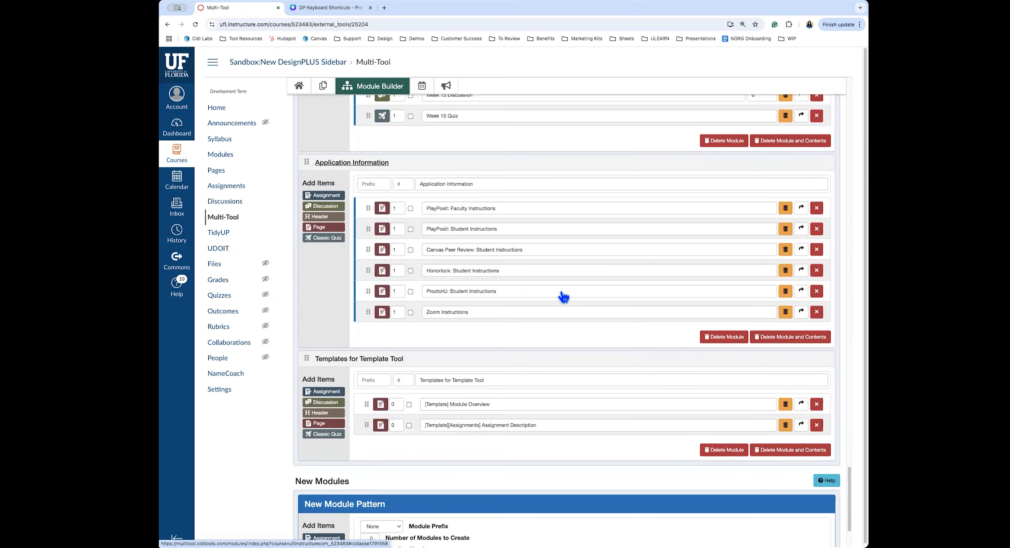
{"action": "scroll", "coordinate": [563, 297], "scroll_direction": "down", "scroll_amount": 2}
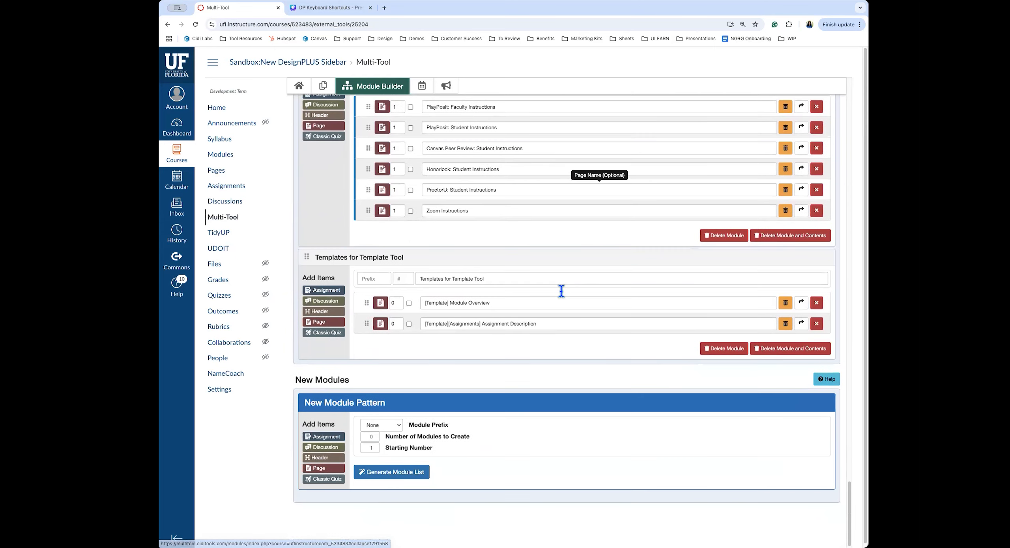
{"action": "left_click", "coordinate": [373, 425]}
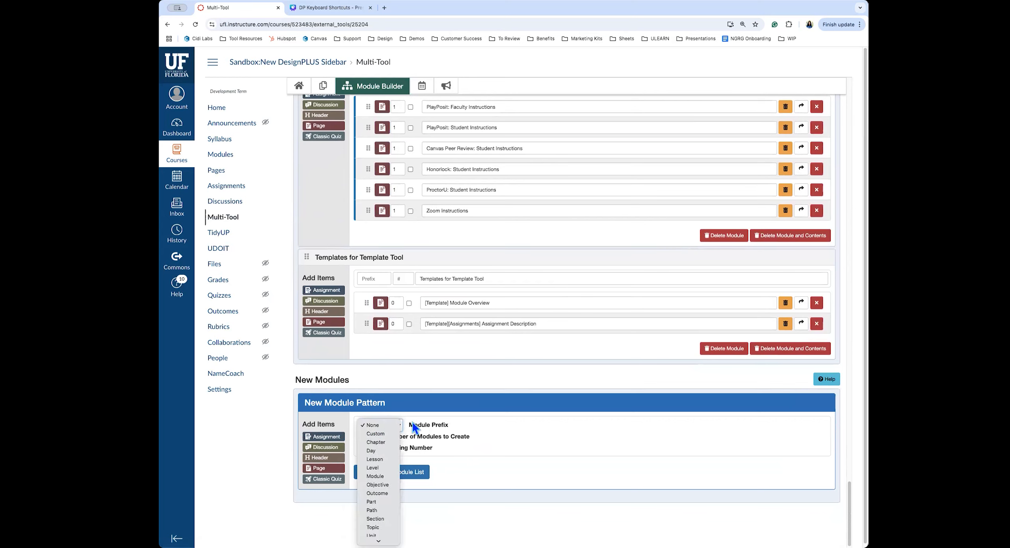
{"action": "left_click", "coordinate": [373, 539]}
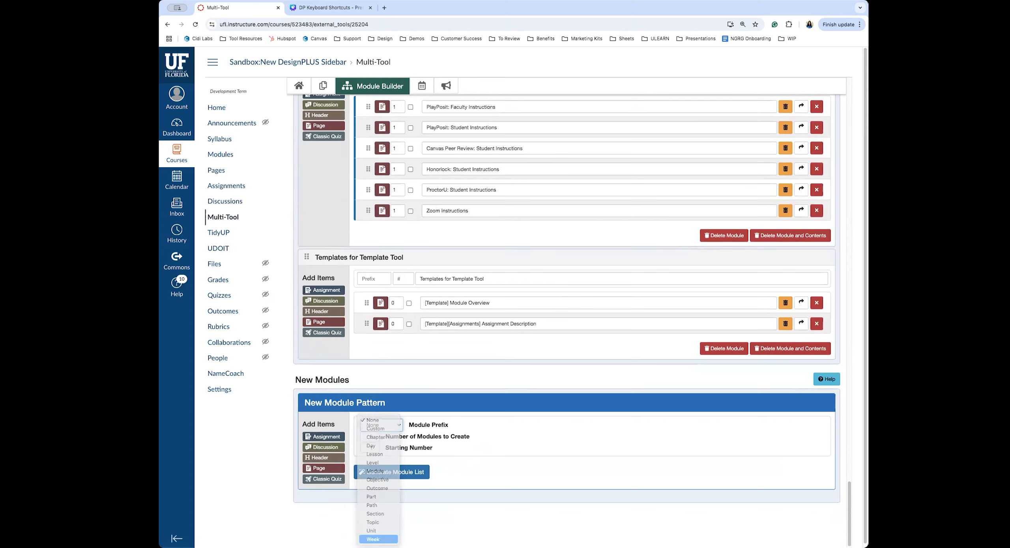
{"action": "left_click", "coordinate": [368, 435]}
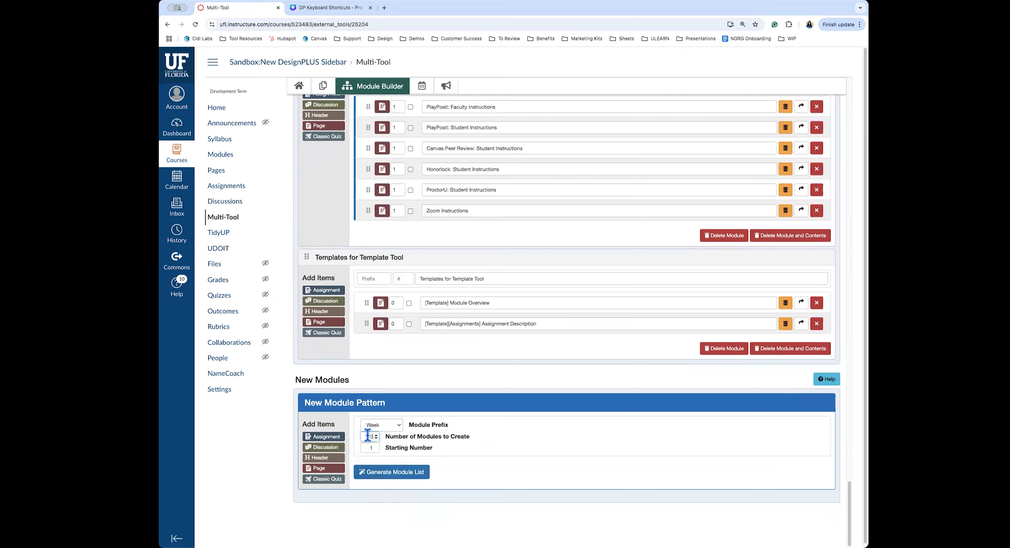
{"action": "type", "text": "3"}
{"action": "left_click", "coordinate": [367, 449]}
{"action": "type", "text": "16"}
{"action": "scroll", "coordinate": [552, 430], "scroll_direction": "down", "scroll_amount": 1}
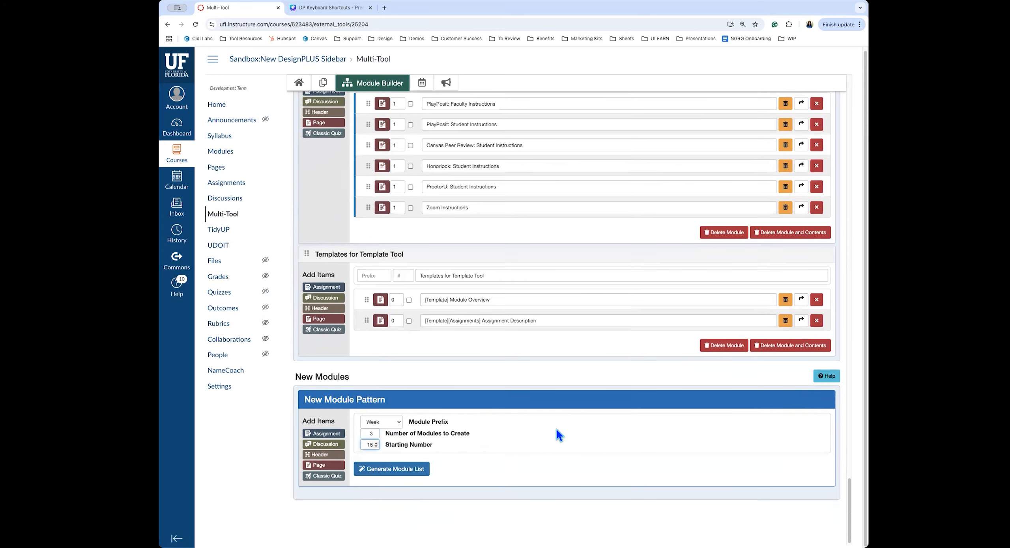
Add a page item using the Module Overview template to the pattern
{"action": "left_click", "coordinate": [320, 465]}
{"action": "left_click", "coordinate": [739, 469]}
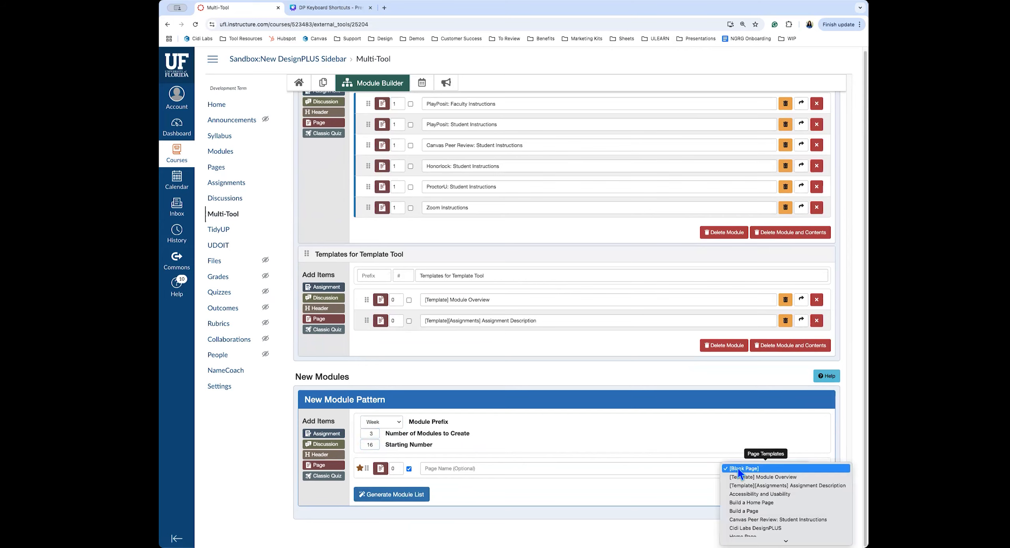
{"action": "left_click", "coordinate": [780, 477]}
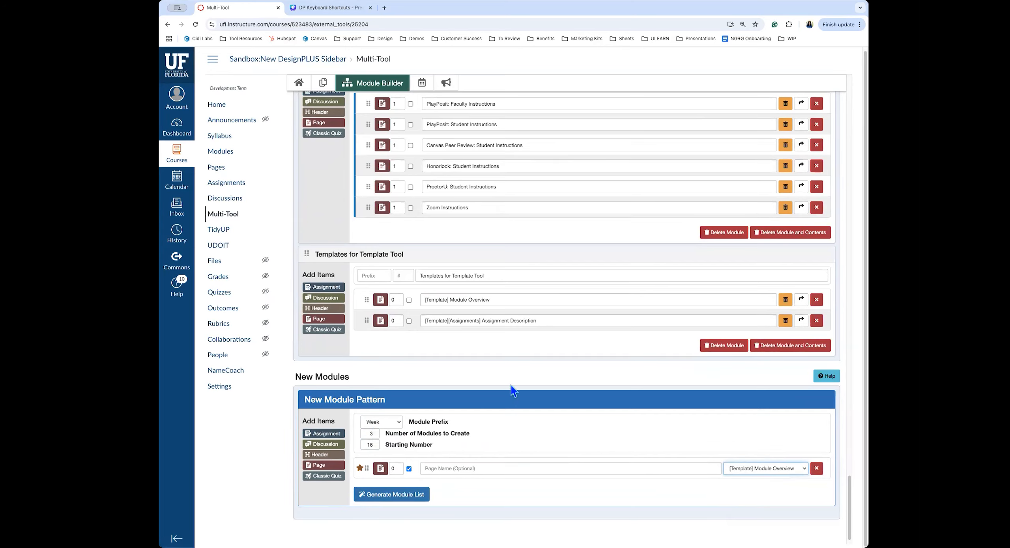
{"action": "scroll", "coordinate": [511, 385], "scroll_direction": "down", "scroll_amount": 1}
Add a 5-point Week 1 Discussion graded in points, plus a blank quiz
{"action": "left_click", "coordinate": [323, 437]}
{"action": "scroll", "coordinate": [481, 445], "scroll_direction": "down", "scroll_amount": 2}
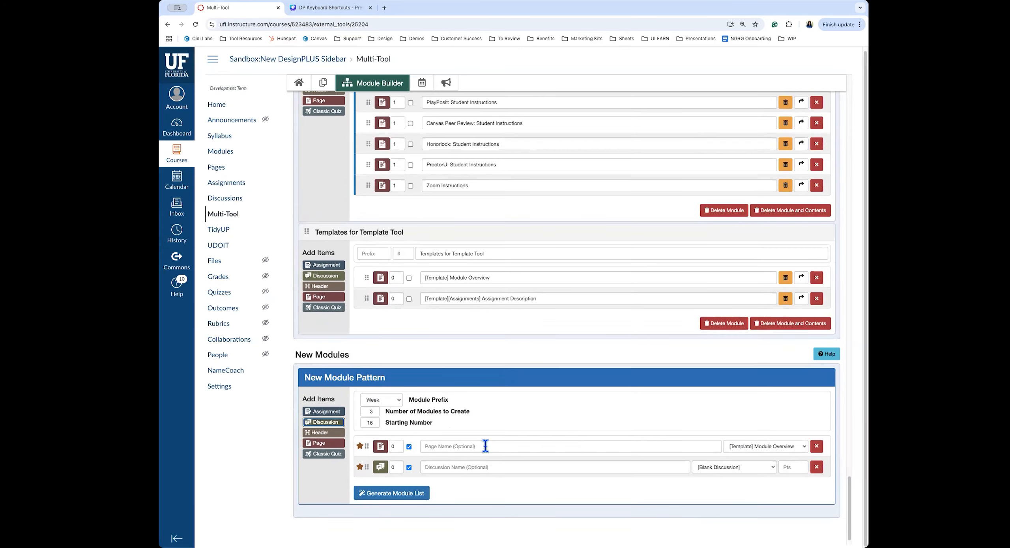
{"action": "left_click", "coordinate": [726, 465]}
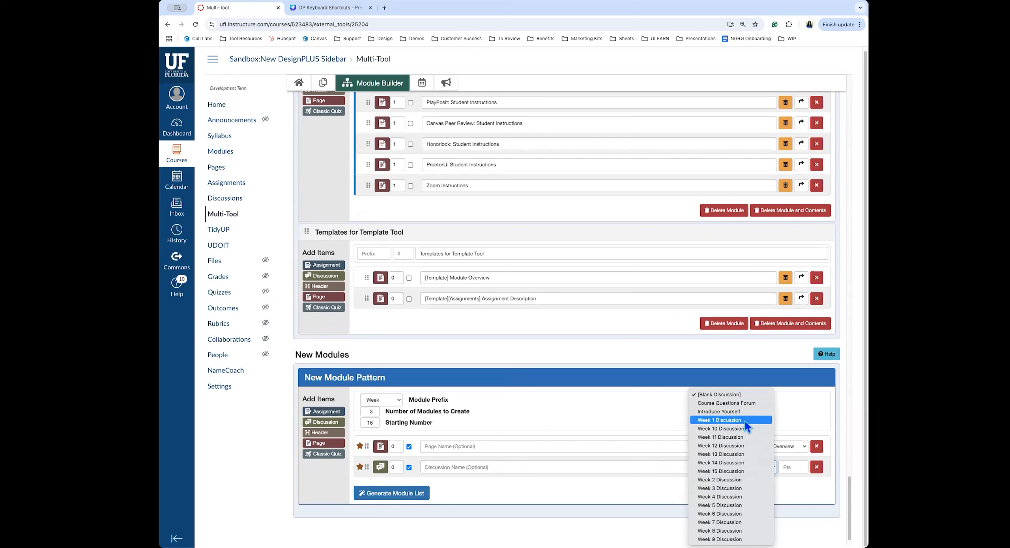
{"action": "left_click", "coordinate": [744, 420]}
{"action": "left_click", "coordinate": [787, 468]}
{"action": "type", "text": "5"}
{"action": "left_click", "coordinate": [785, 470]}
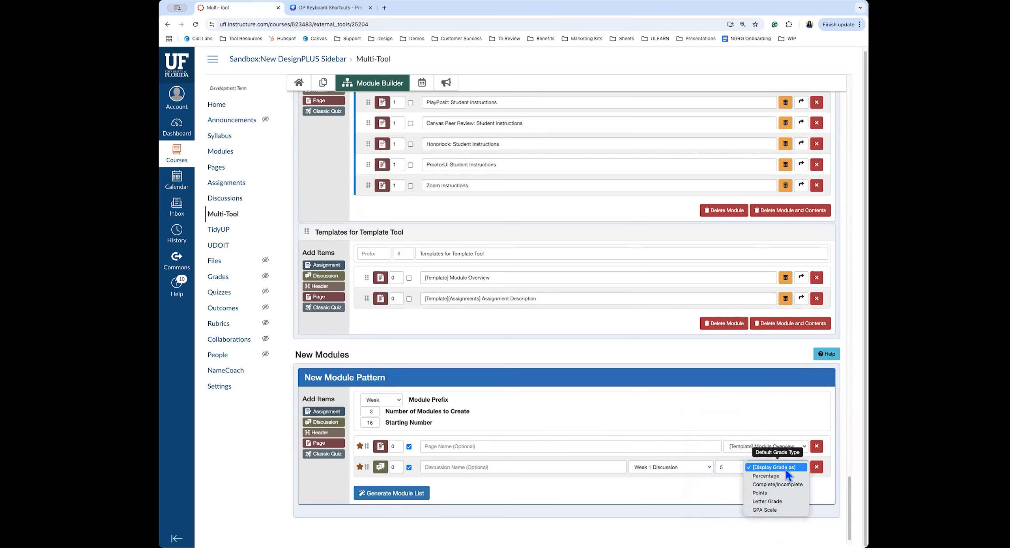
{"action": "left_click", "coordinate": [787, 492]}
{"action": "left_click", "coordinate": [335, 456]}
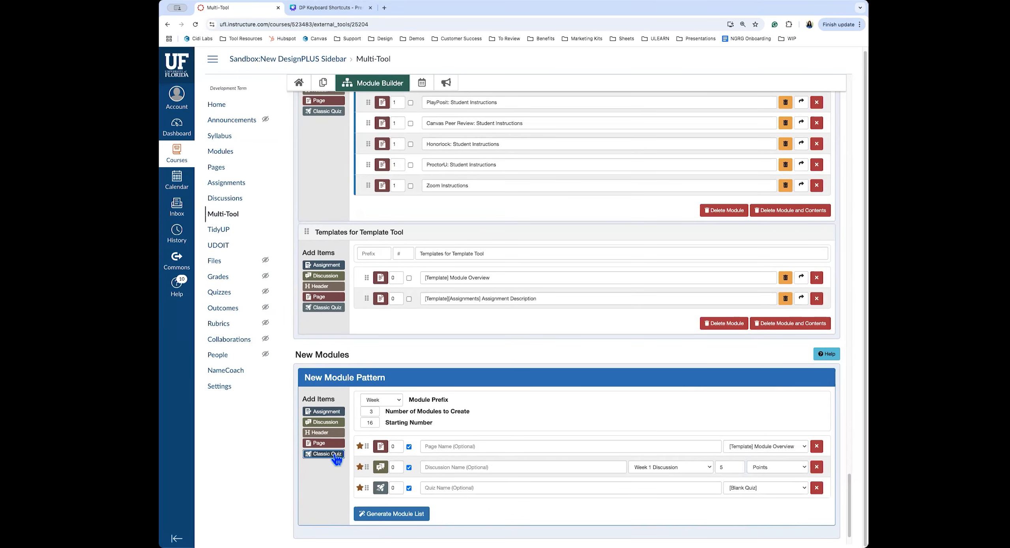
{"action": "scroll", "coordinate": [555, 444], "scroll_direction": "down", "scroll_amount": 1}
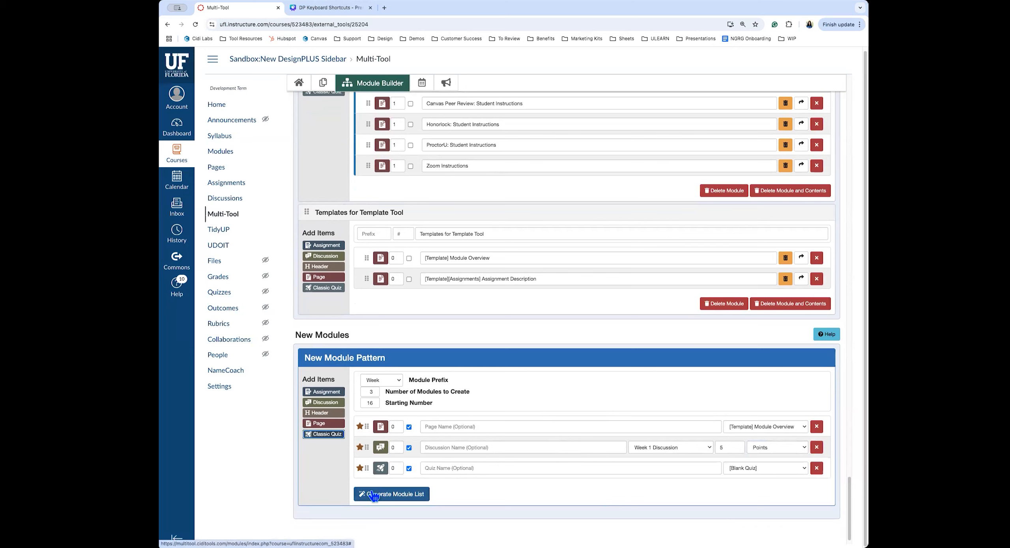
Generate the Week 16–18 module list from the pattern and add those modules to the course
{"action": "left_click", "coordinate": [396, 494]}
{"action": "scroll", "coordinate": [491, 459], "scroll_direction": "down", "scroll_amount": 5}
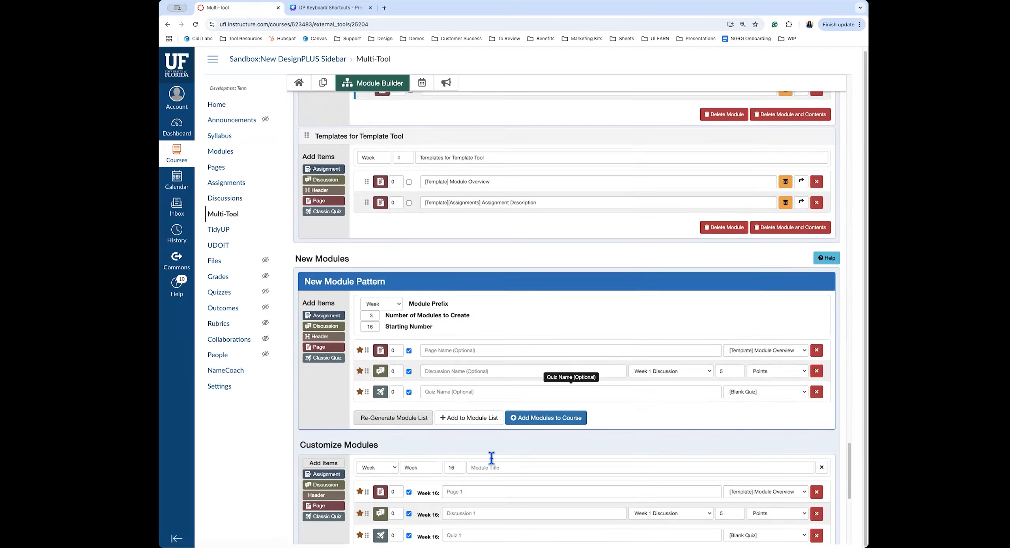
{"action": "scroll", "coordinate": [491, 458], "scroll_direction": "down", "scroll_amount": 5}
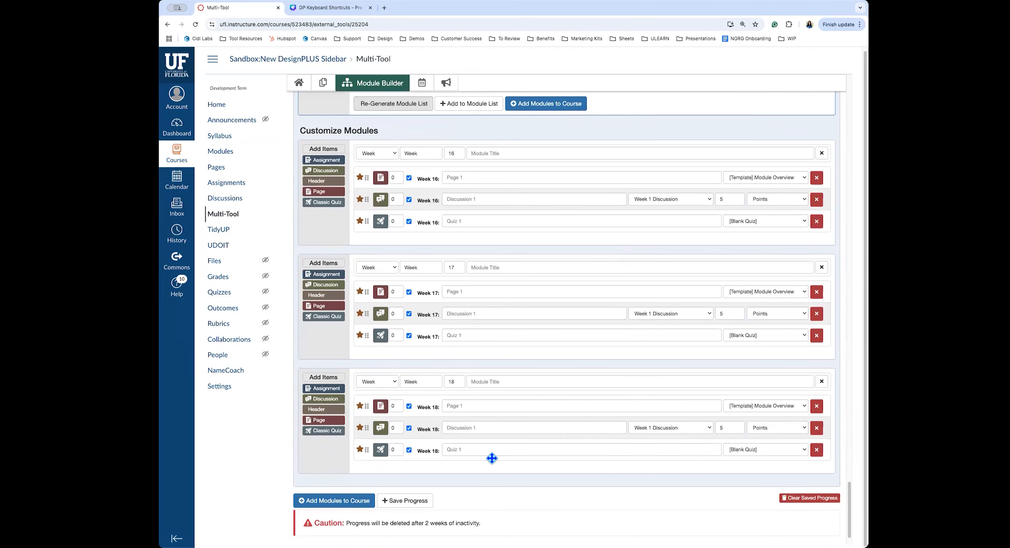
{"action": "scroll", "coordinate": [492, 459], "scroll_direction": "down", "scroll_amount": 1}
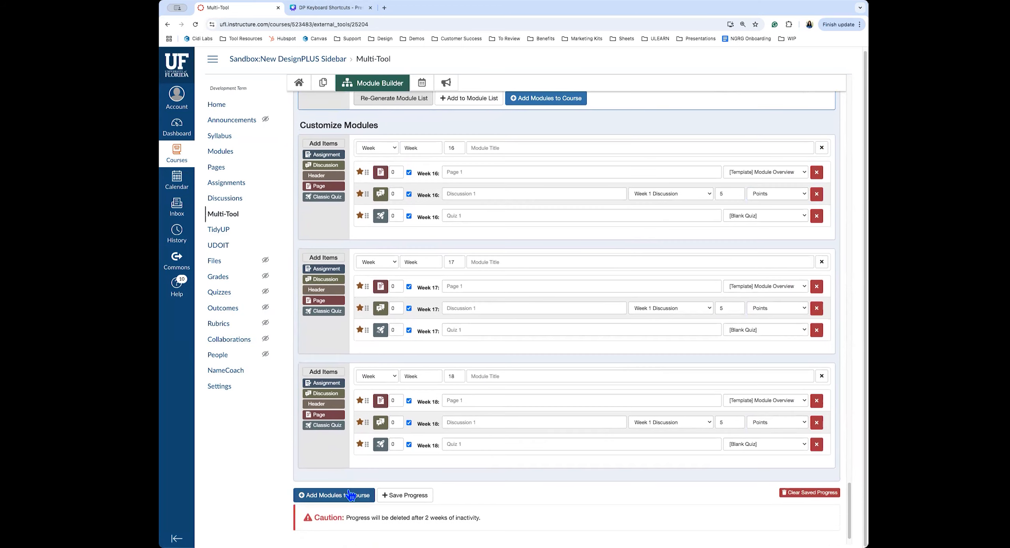
{"action": "scroll", "coordinate": [320, 496], "scroll_direction": "up", "scroll_amount": 1}
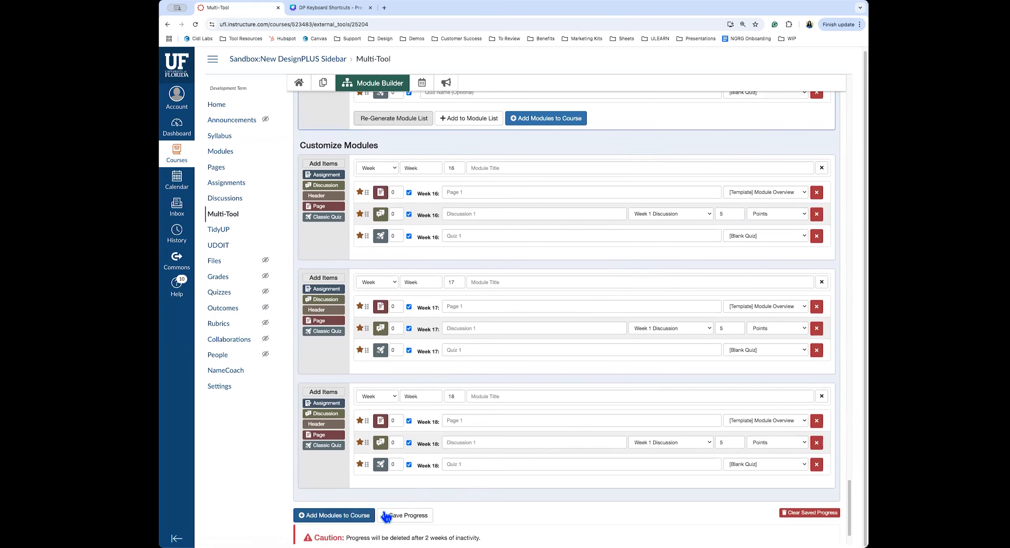
{"action": "left_click", "coordinate": [334, 516]}
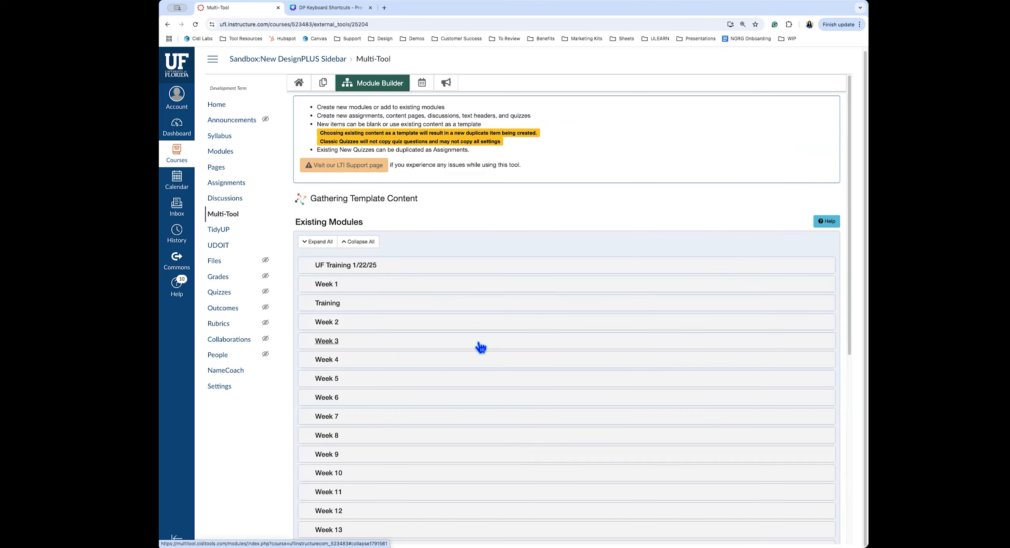
In the Due Date Modifier's blackout settings, black out Sundays and Saturdays
{"action": "left_click", "coordinate": [422, 83]}
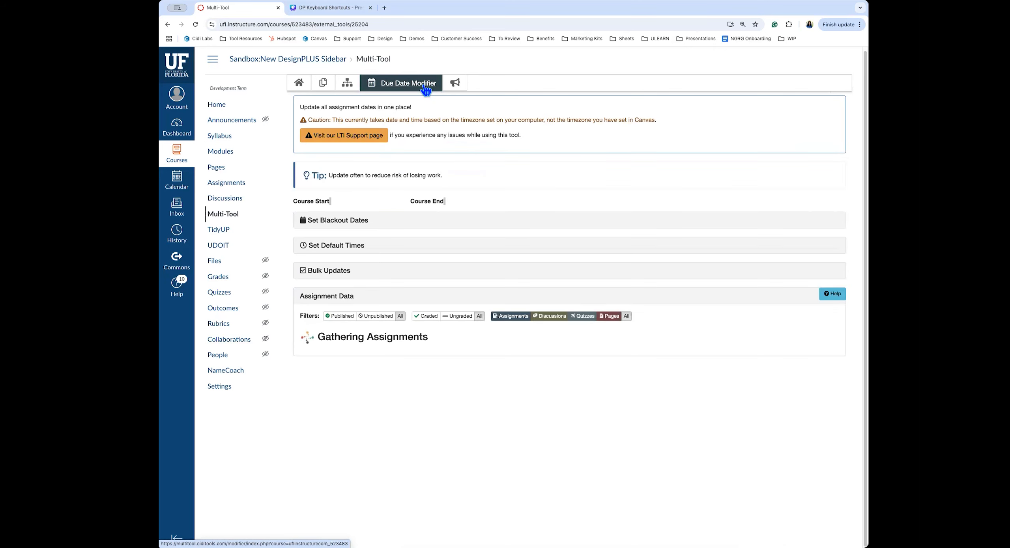
{"action": "left_click", "coordinate": [332, 221]}
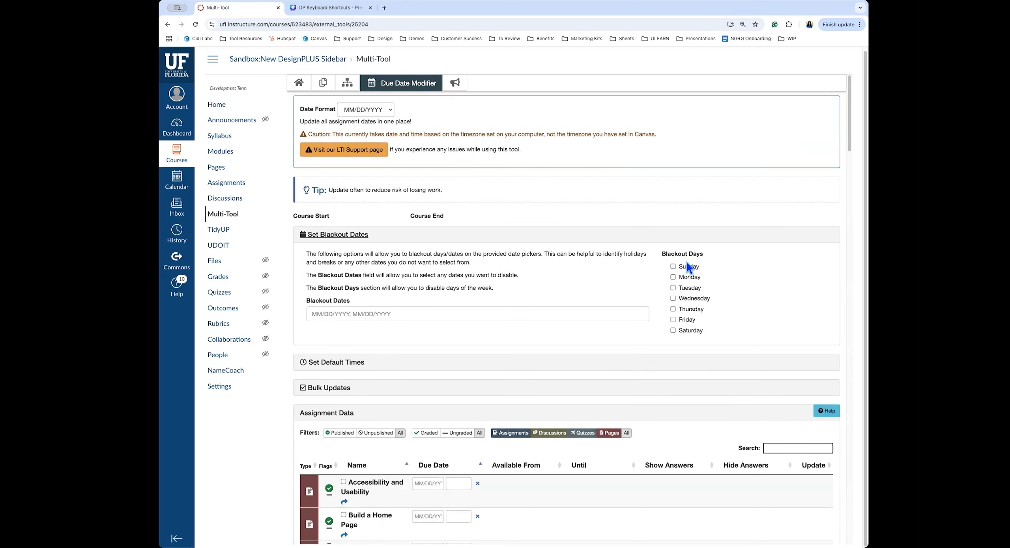
{"action": "left_click", "coordinate": [695, 269]}
{"action": "left_click", "coordinate": [715, 333]}
Add 01/27/2025 as a blackout date, then browse the first due date calendar without choosing
{"action": "left_click", "coordinate": [435, 316]}
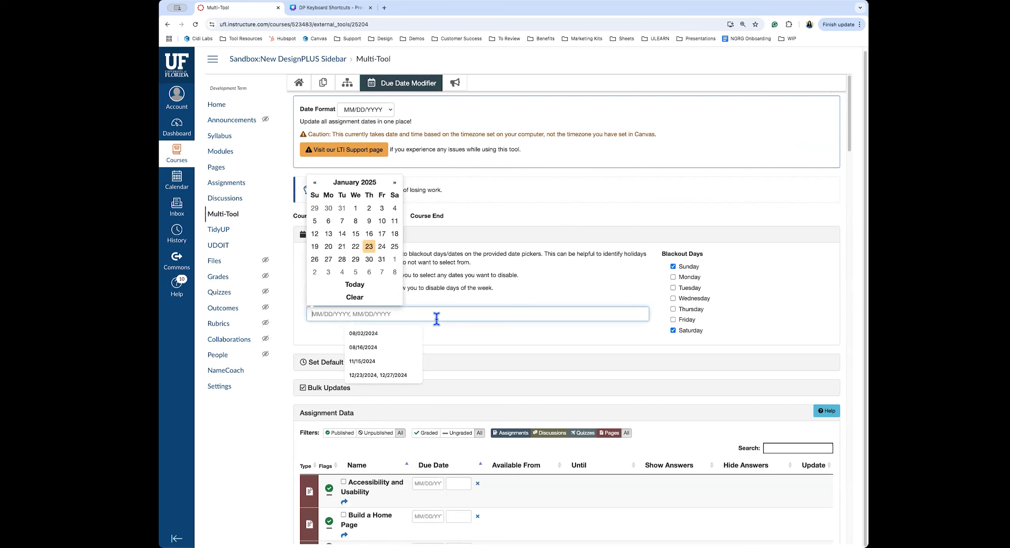
{"action": "left_click", "coordinate": [329, 260]}
{"action": "left_click", "coordinate": [498, 291]}
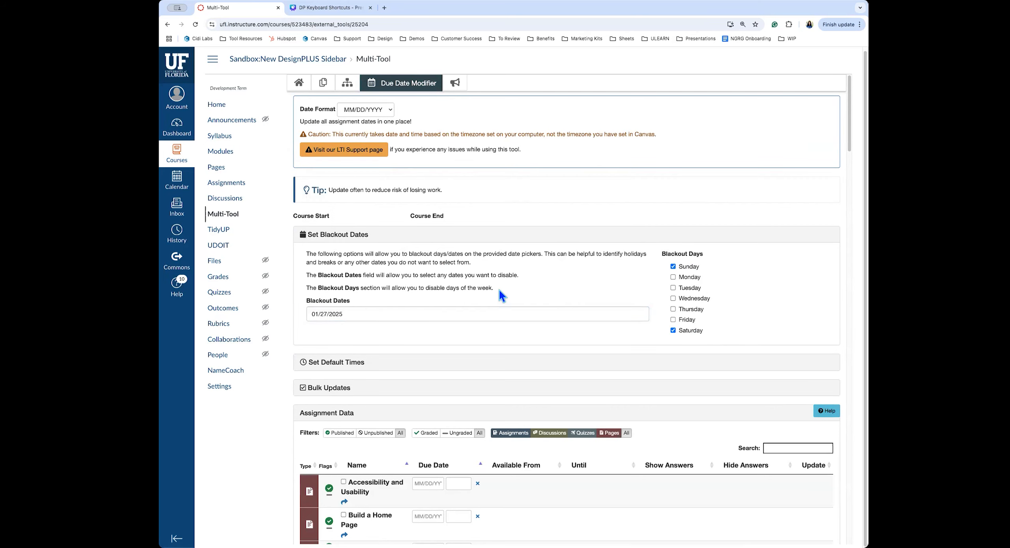
{"action": "scroll", "coordinate": [556, 302], "scroll_direction": "down", "scroll_amount": 2}
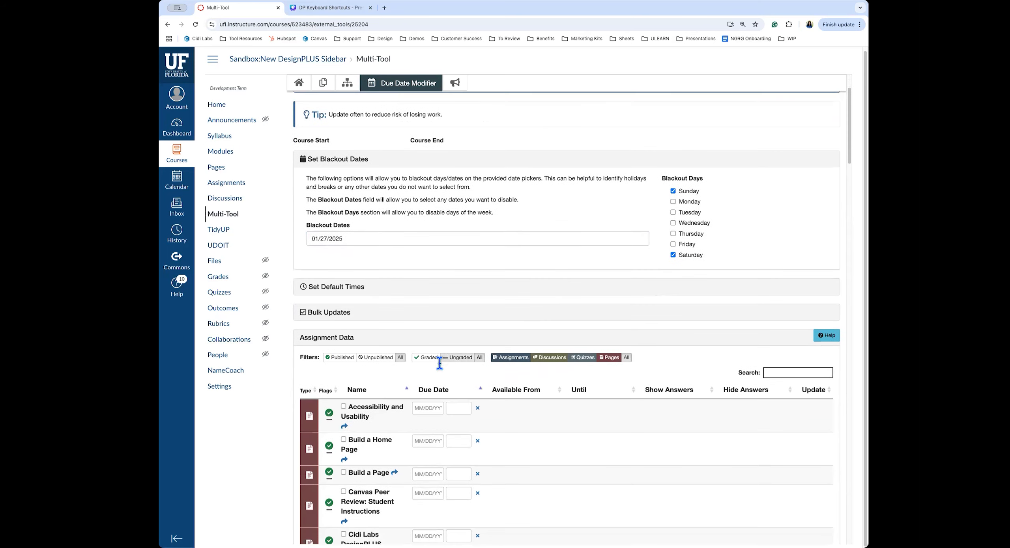
{"action": "left_click", "coordinate": [426, 408]}
{"action": "left_click", "coordinate": [427, 324]}
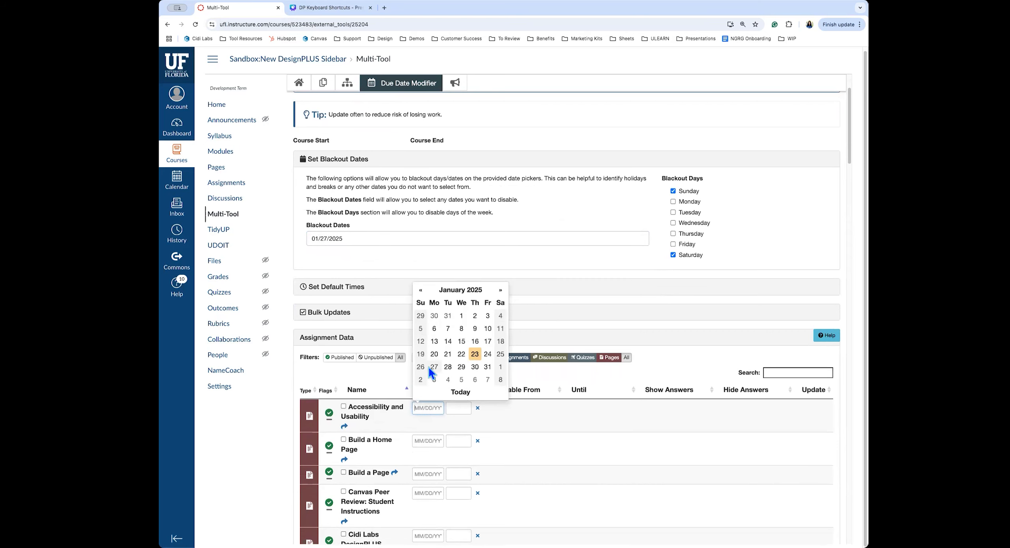
{"action": "left_click", "coordinate": [399, 278]}
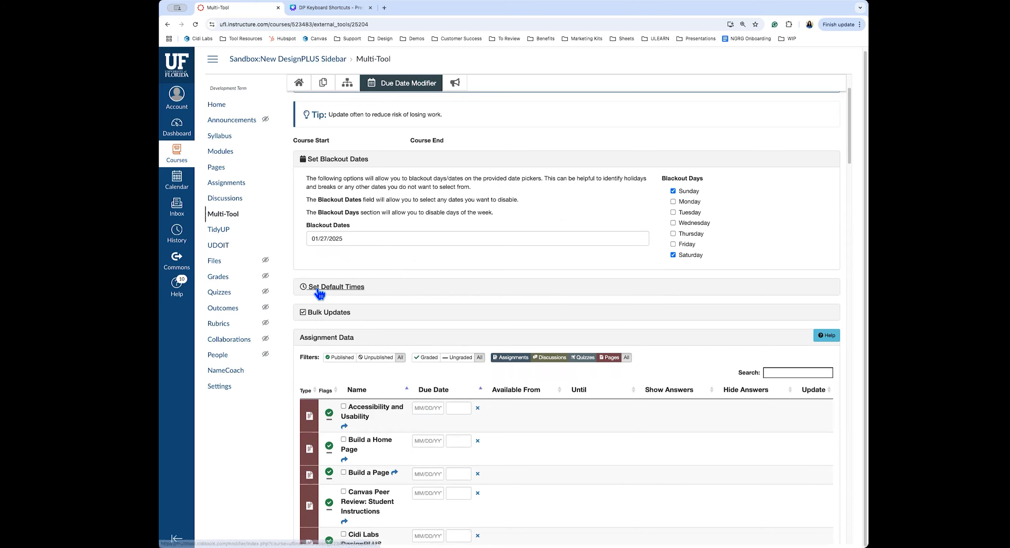
Set the default Due Time to 6:30pm, leaving the other default times at 11:59pm
{"action": "left_click", "coordinate": [318, 290]}
{"action": "scroll", "coordinate": [321, 300], "scroll_direction": "down", "scroll_amount": 1}
{"action": "left_click", "coordinate": [344, 306]}
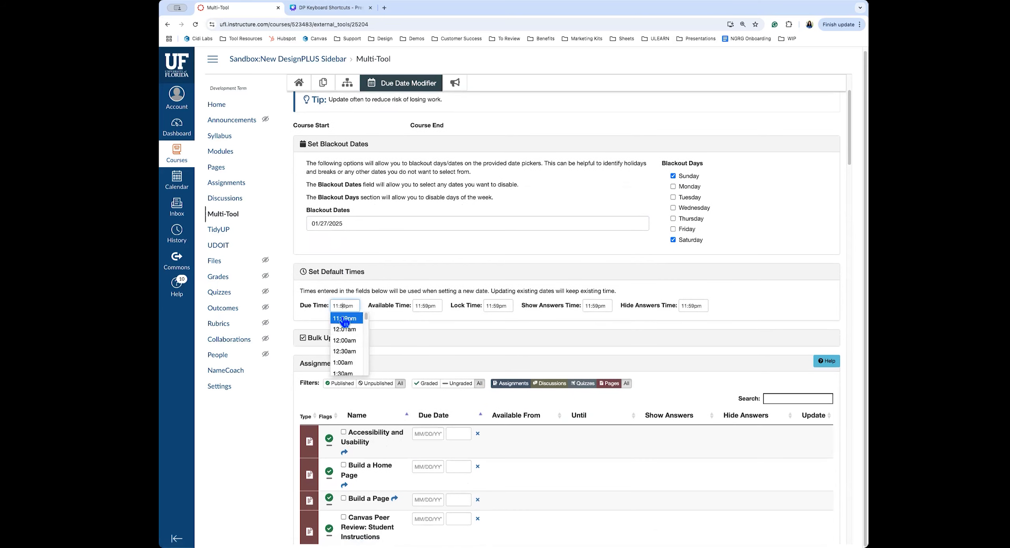
{"action": "scroll", "coordinate": [347, 347], "scroll_direction": "down", "scroll_amount": 8}
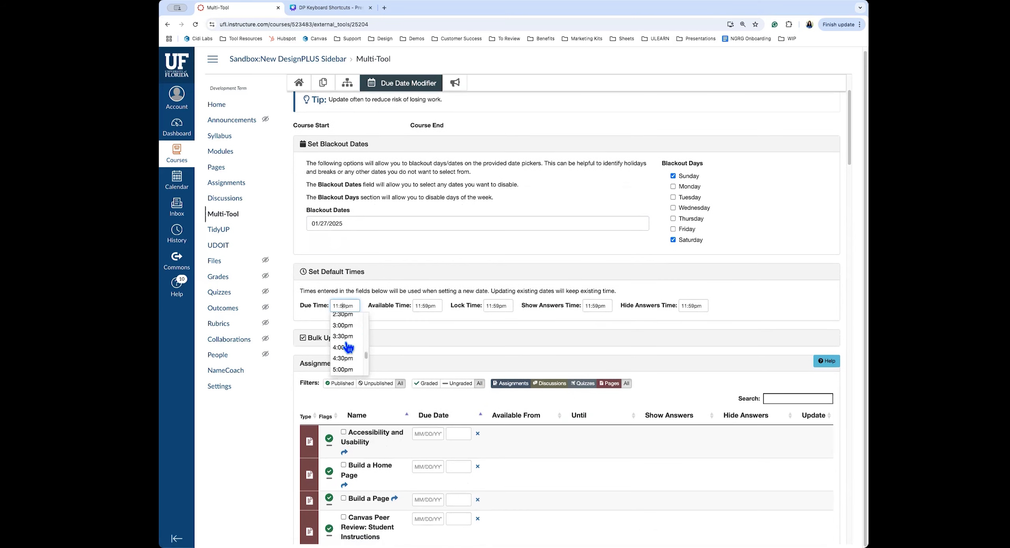
{"action": "left_click", "coordinate": [347, 341]}
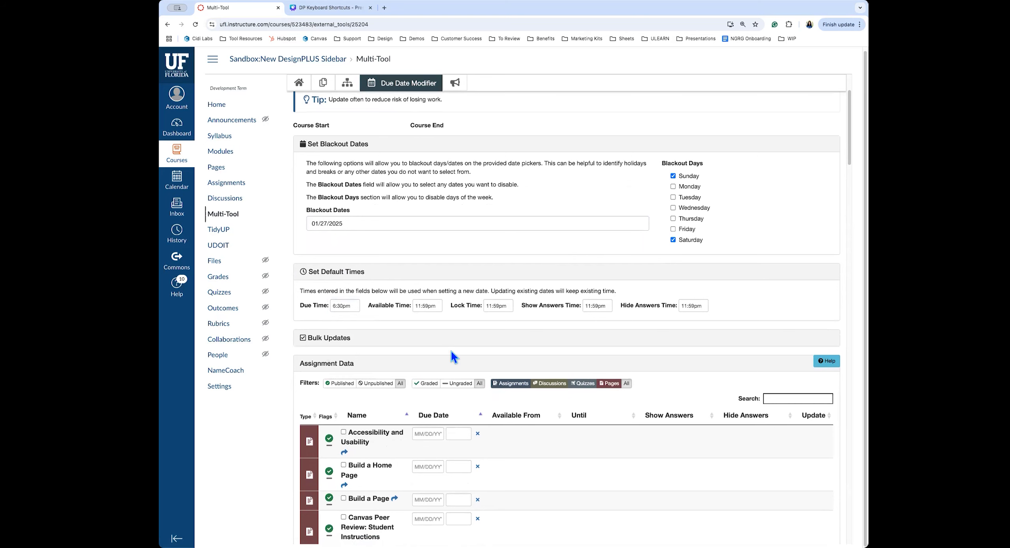
Select all 90 items in Bulk Updates and enter a -7 day adjustment
{"action": "left_click", "coordinate": [327, 342]}
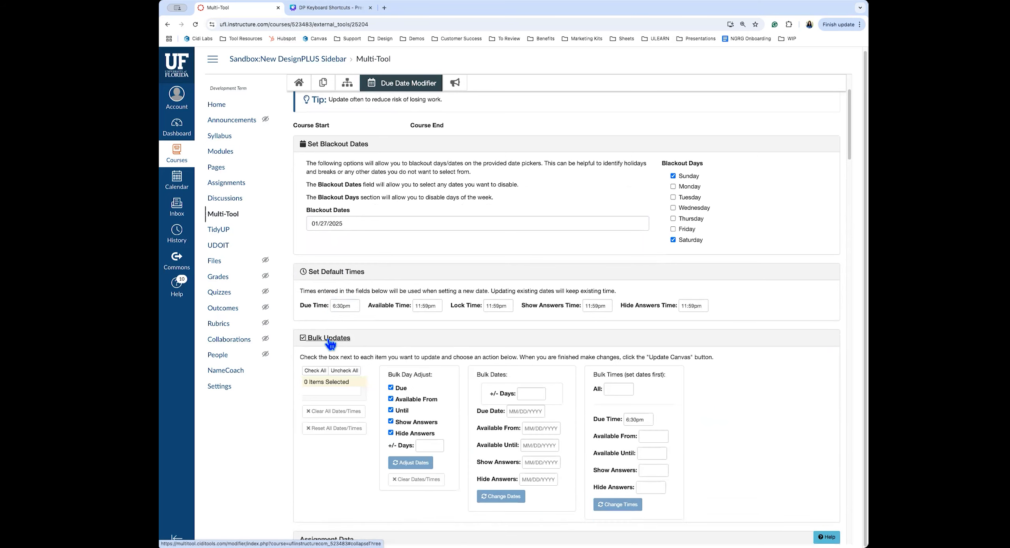
{"action": "scroll", "coordinate": [322, 341], "scroll_direction": "down", "scroll_amount": 2}
{"action": "left_click", "coordinate": [316, 336]}
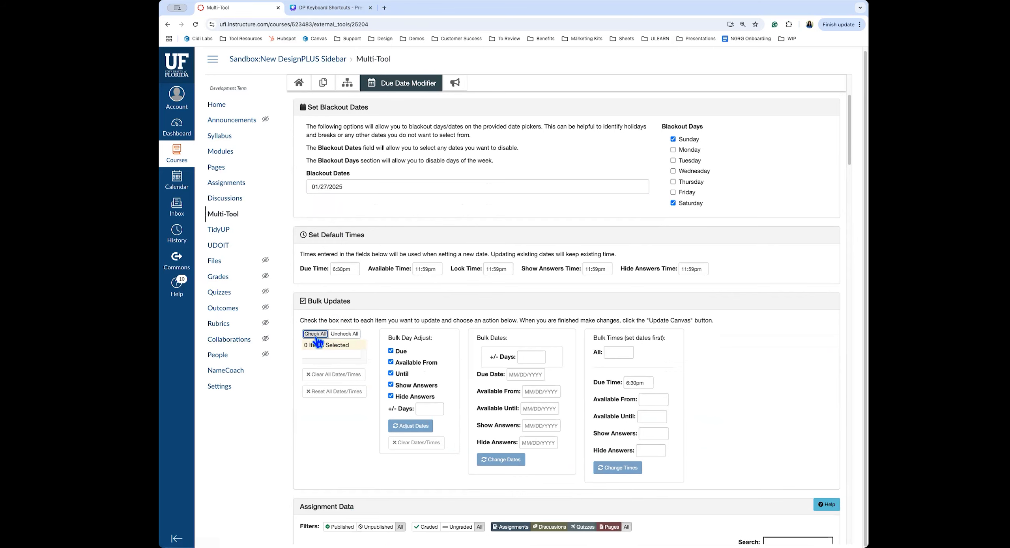
{"action": "scroll", "coordinate": [473, 501], "scroll_direction": "down", "scroll_amount": 1}
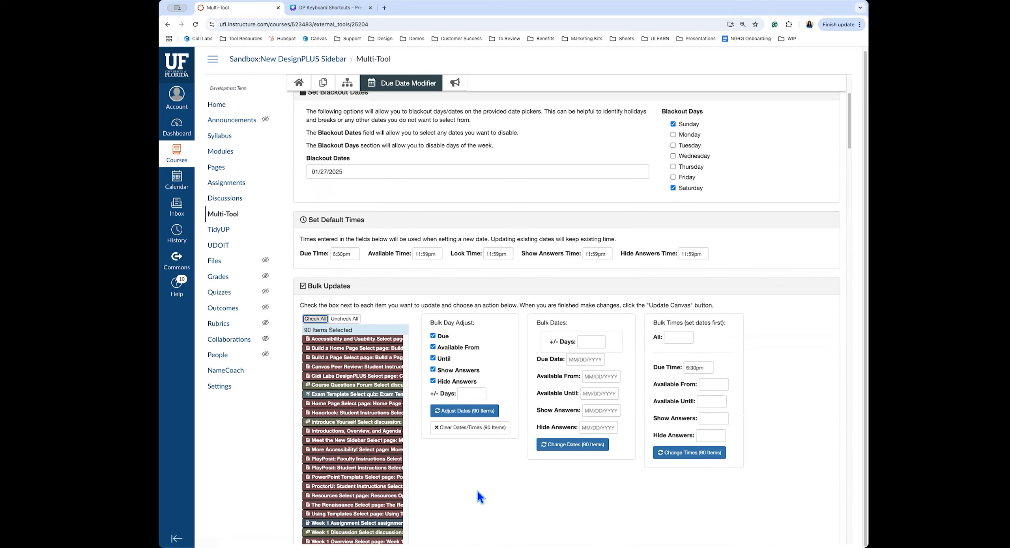
{"action": "left_click", "coordinate": [471, 394]}
{"action": "left_click", "coordinate": [509, 494]}
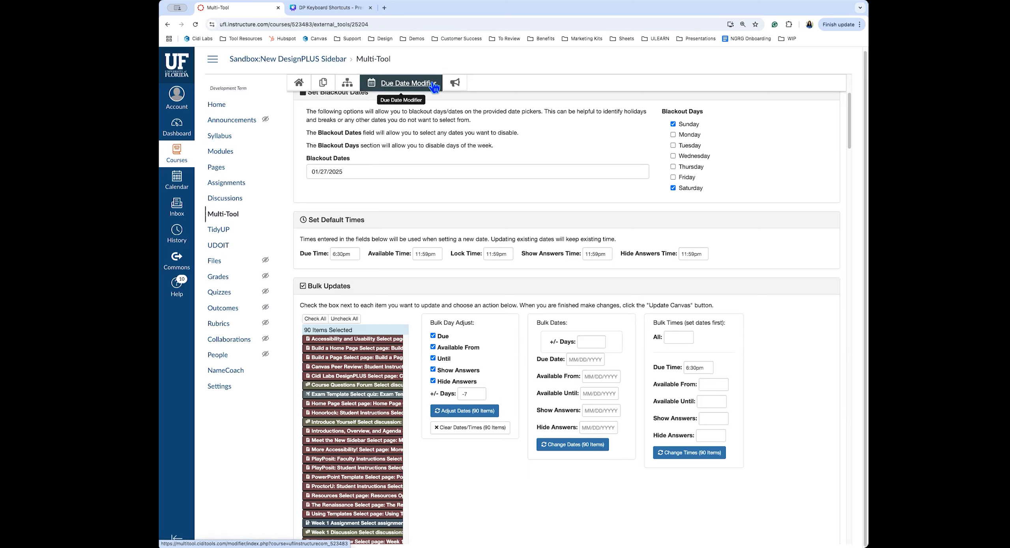
Expand all modules in Module Builder and open 'Introductions, Overview, and Agenda' in Canvas
{"action": "left_click", "coordinate": [355, 83]}
{"action": "left_click", "coordinate": [319, 242]}
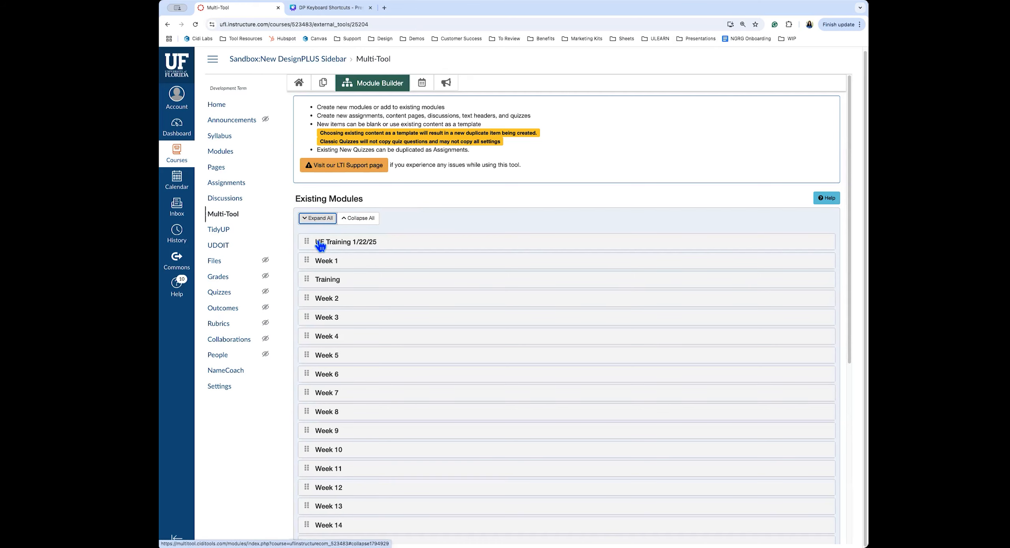
{"action": "left_click", "coordinate": [310, 218]}
{"action": "scroll", "coordinate": [577, 235], "scroll_direction": "down", "scroll_amount": 2}
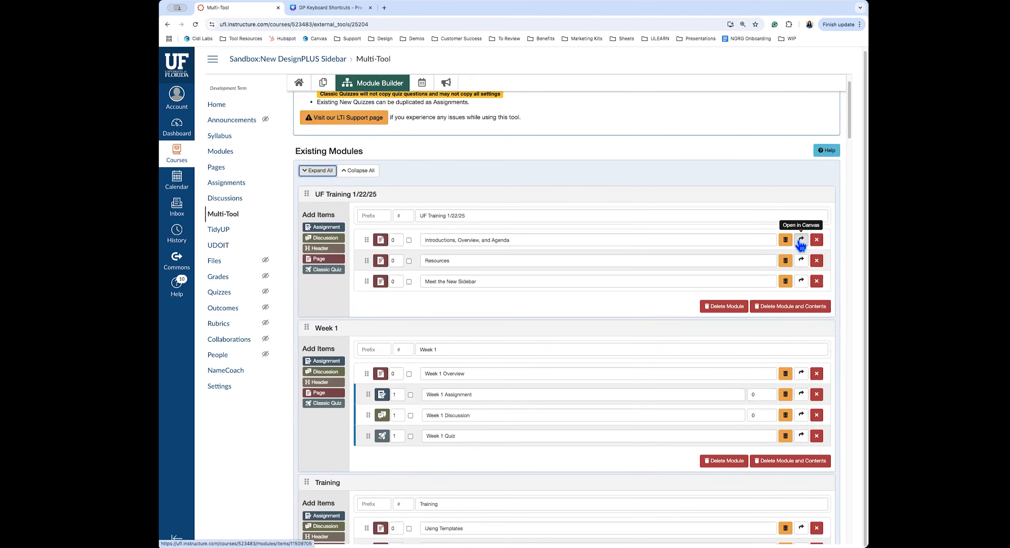
{"action": "left_click", "coordinate": [800, 240]}
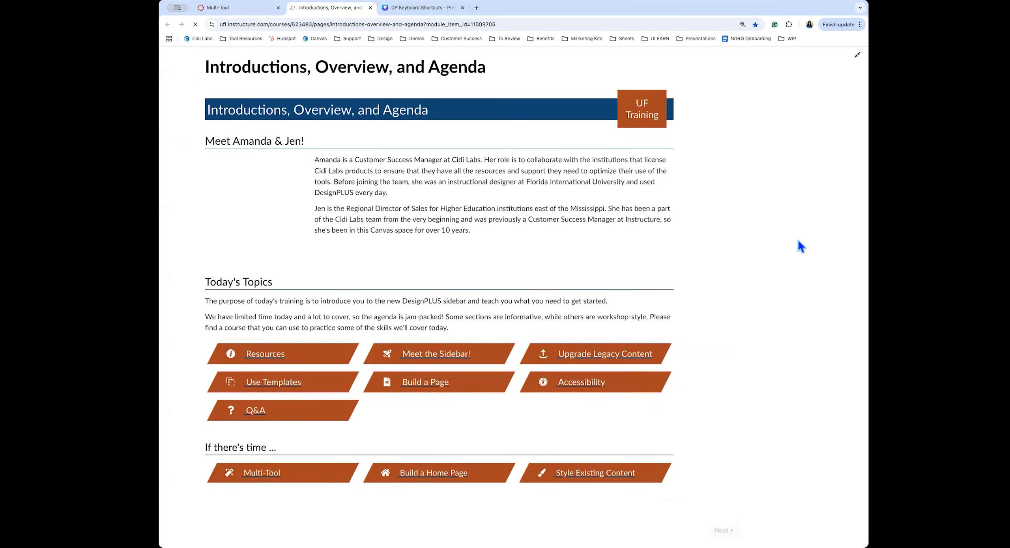
{"action": "left_click", "coordinate": [228, 7]}
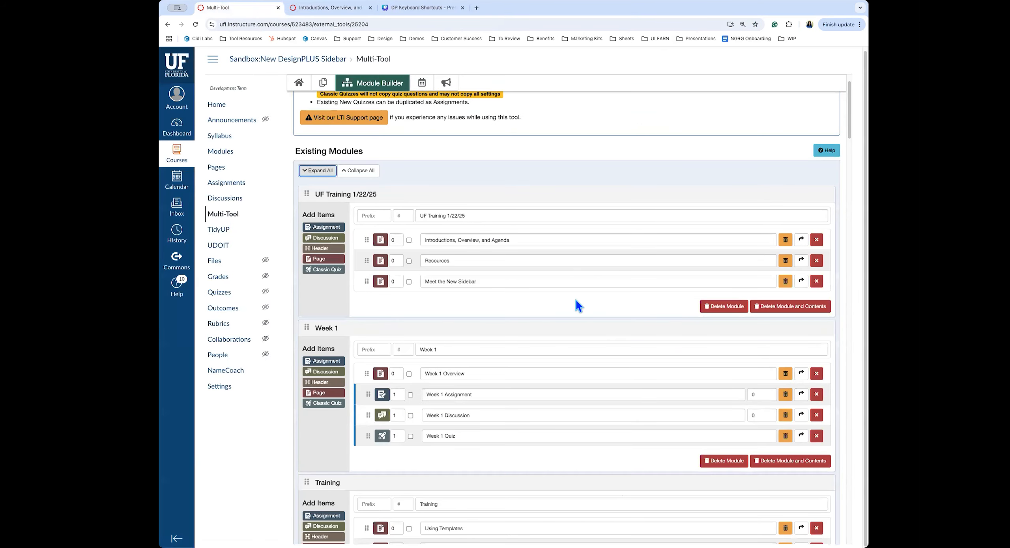